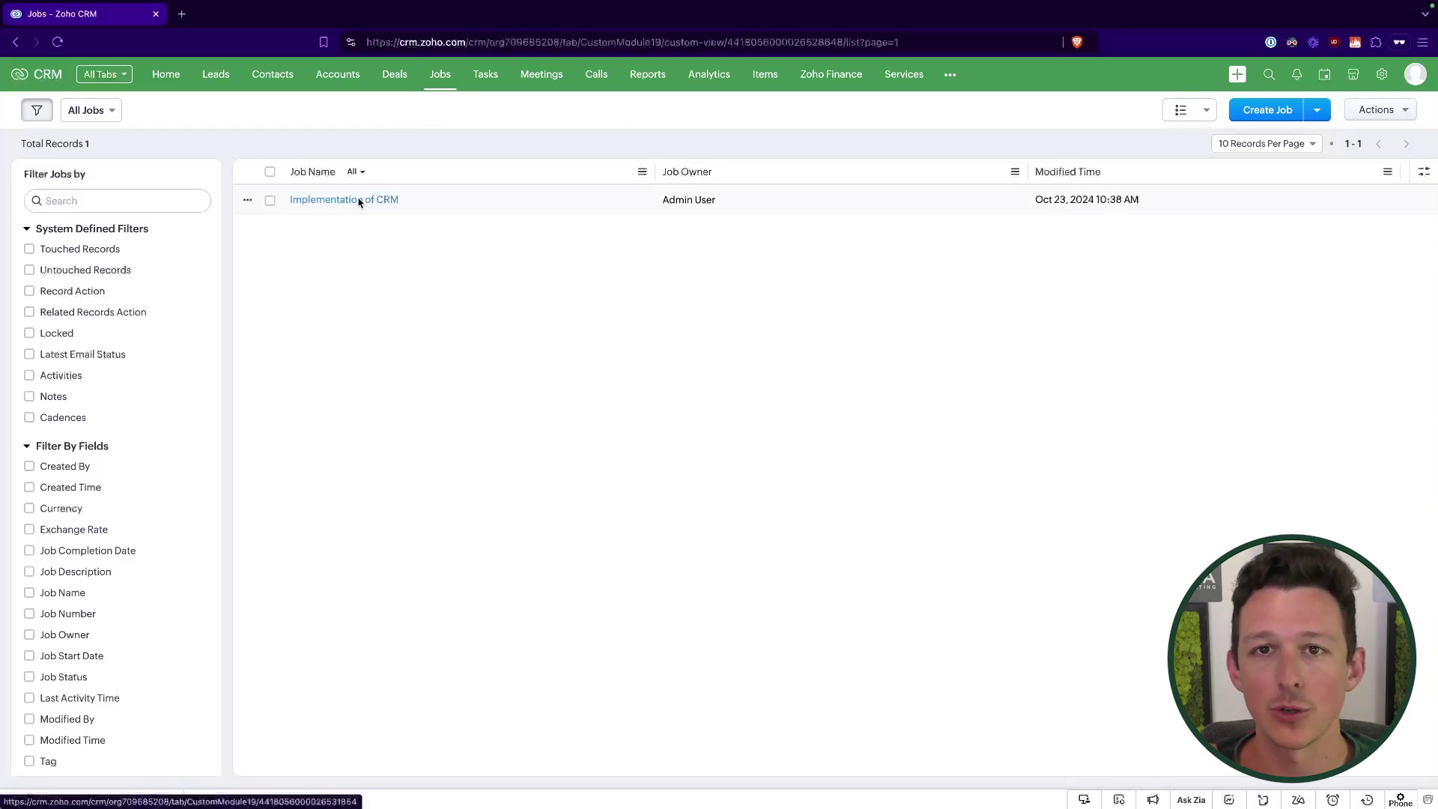
Open the 'Implementation of CRM' job (JOB-1) from the Jobs list
{"action": "left_click", "coordinate": [359, 200]}
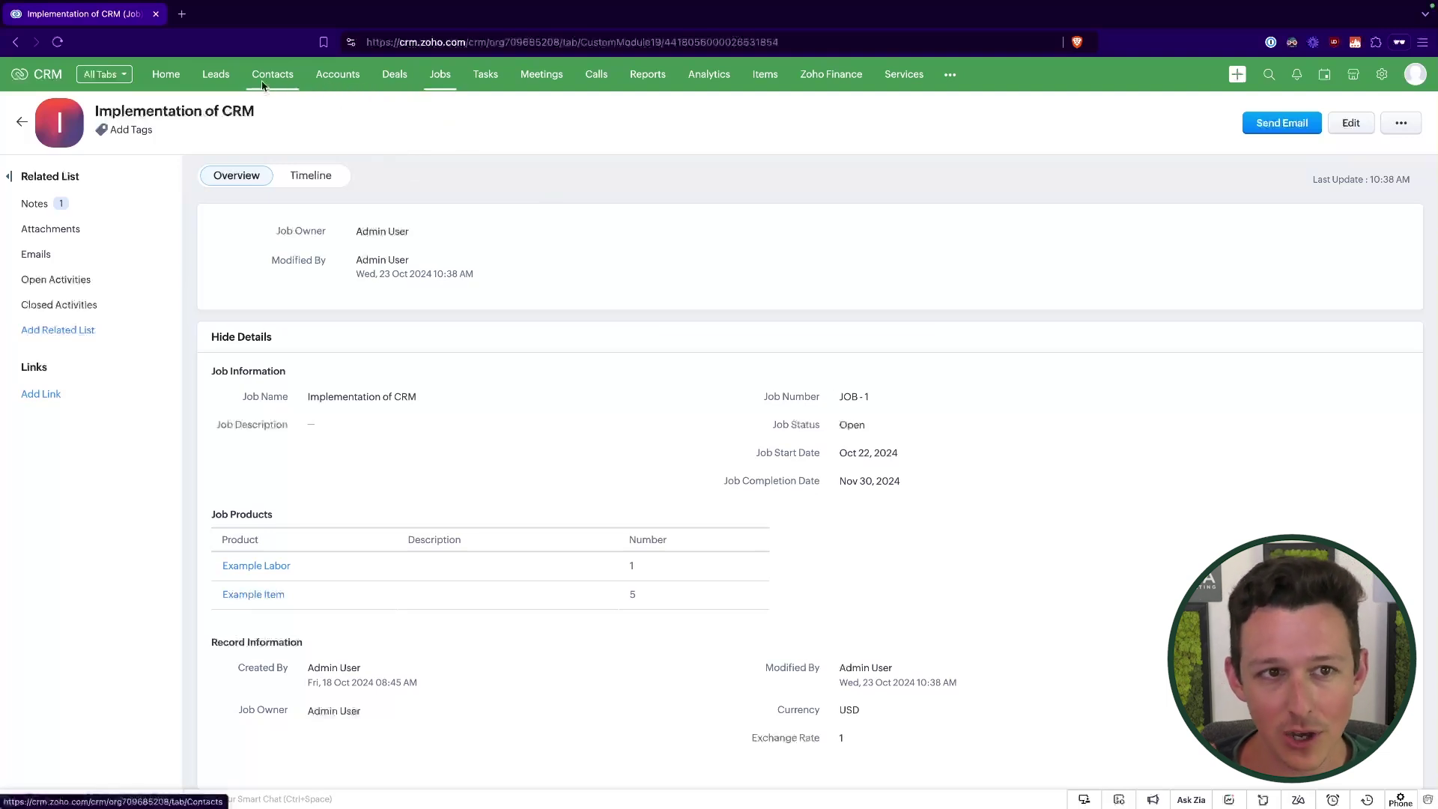
Open the Jobs module's Standard layout from Setup > Modules and Fields
{"action": "left_click", "coordinate": [1380, 77]}
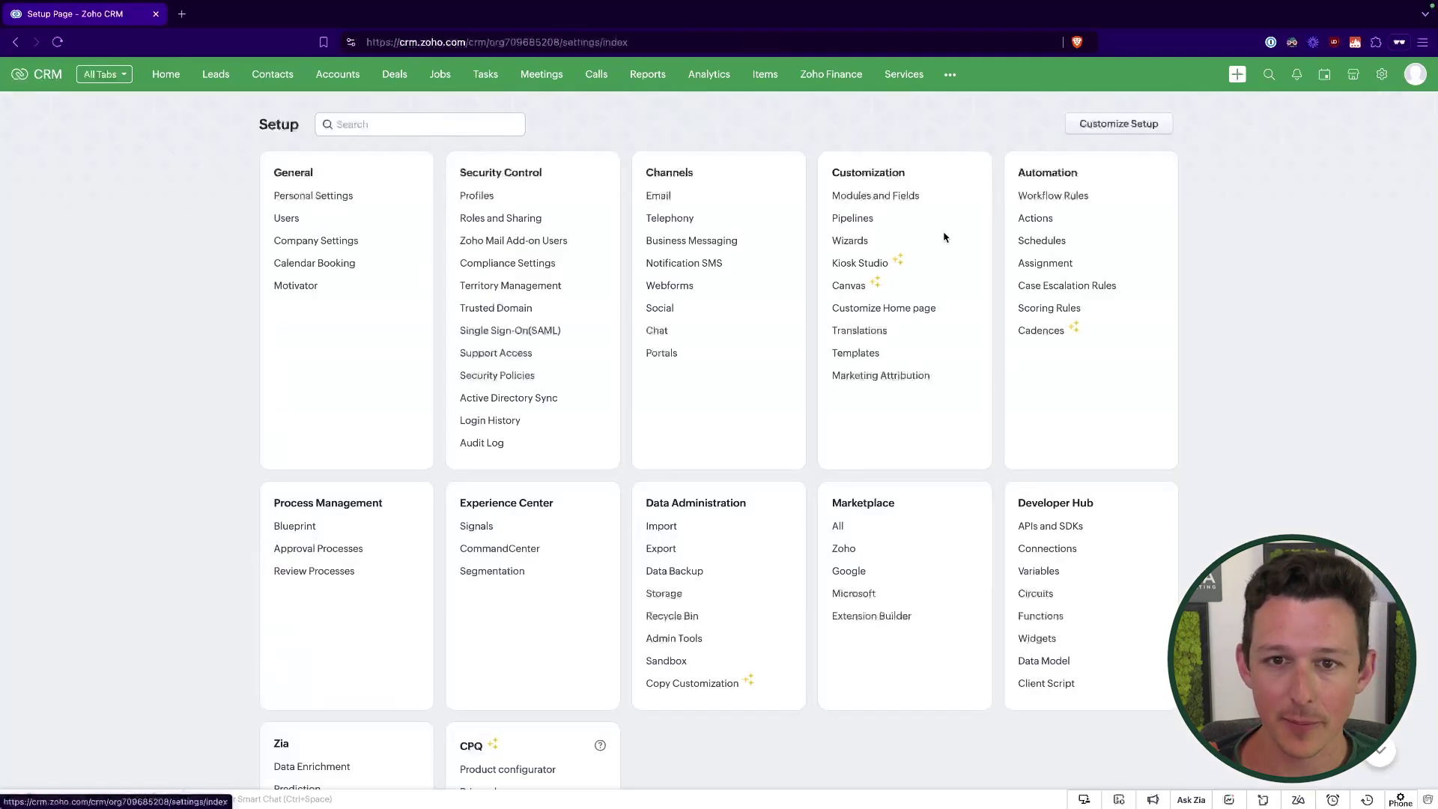
{"action": "left_click", "coordinate": [870, 198]}
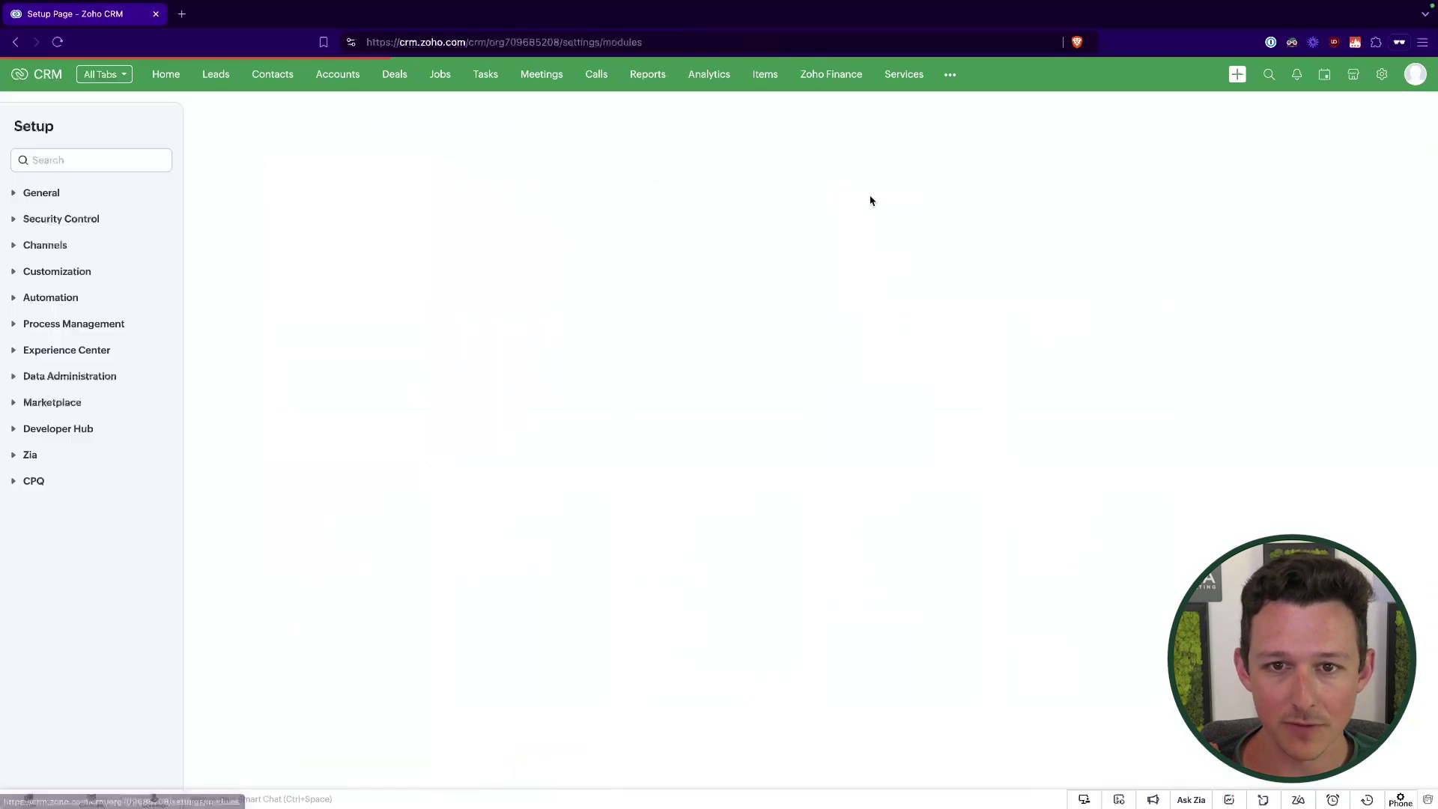
{"action": "left_click", "coordinate": [266, 353]}
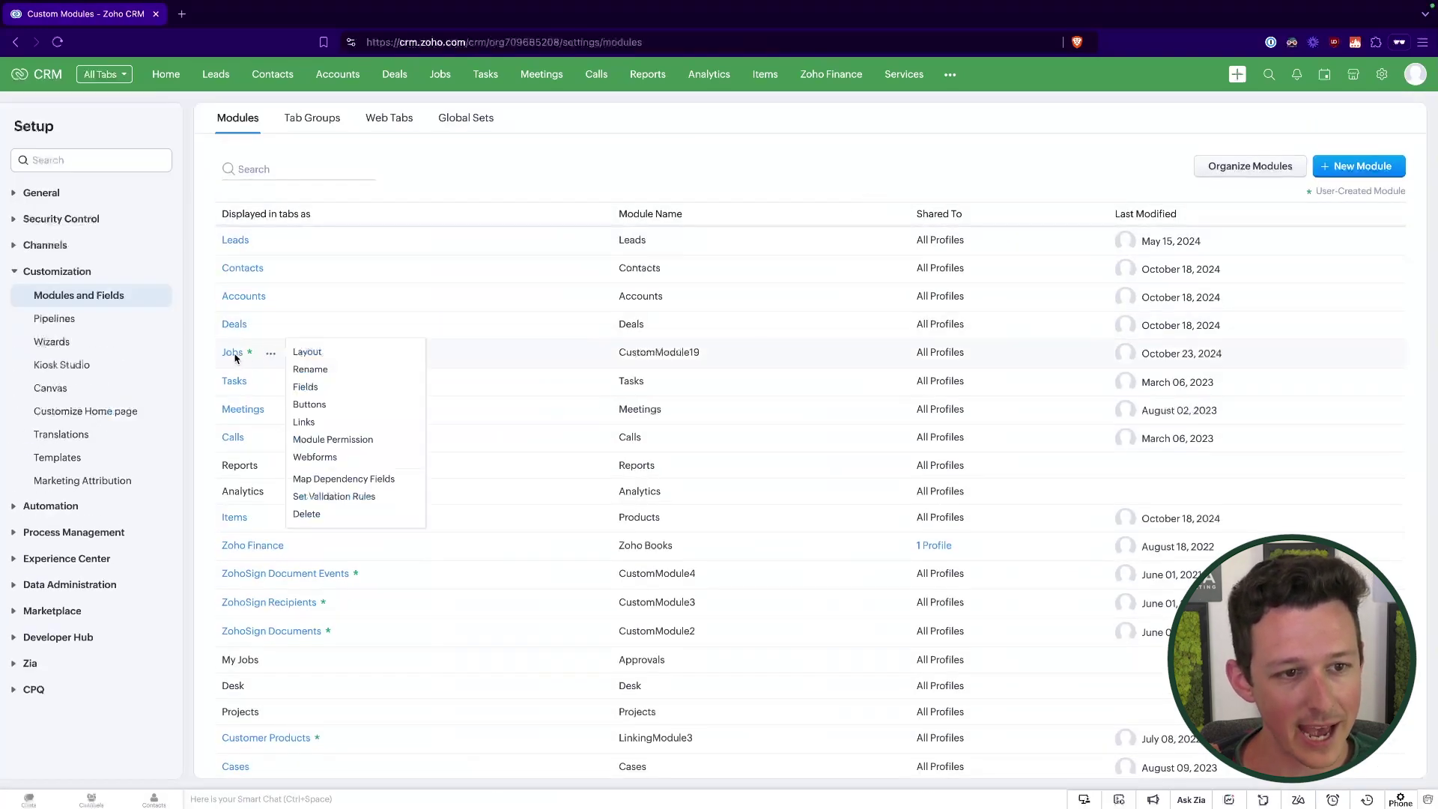
{"action": "left_click", "coordinate": [233, 355]}
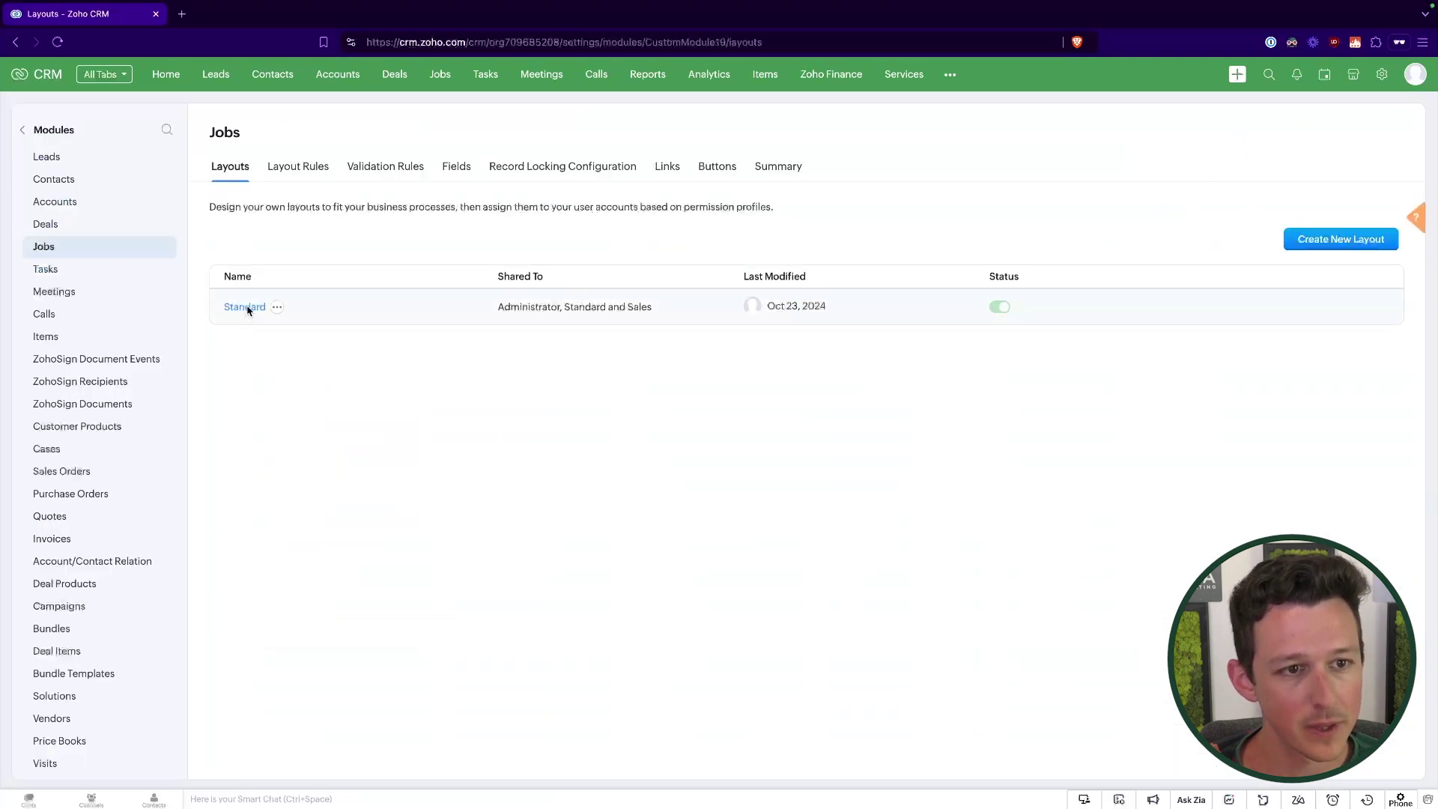
{"action": "left_click", "coordinate": [246, 307]}
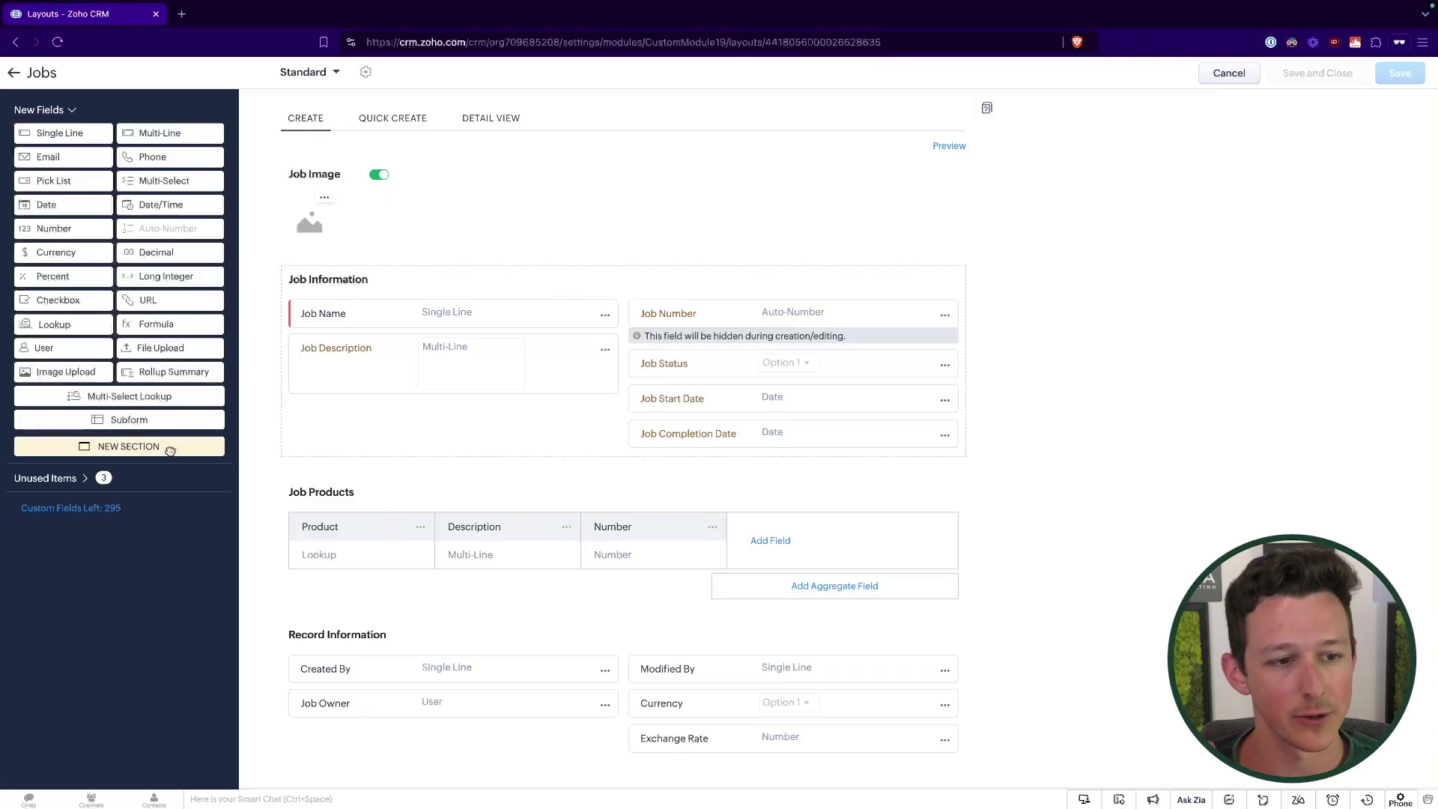
Add a new section titled 'Relational Information' below Job Information
{"action": "left_click_drag", "start_coordinate": [122, 443], "coordinate": [384, 407]}
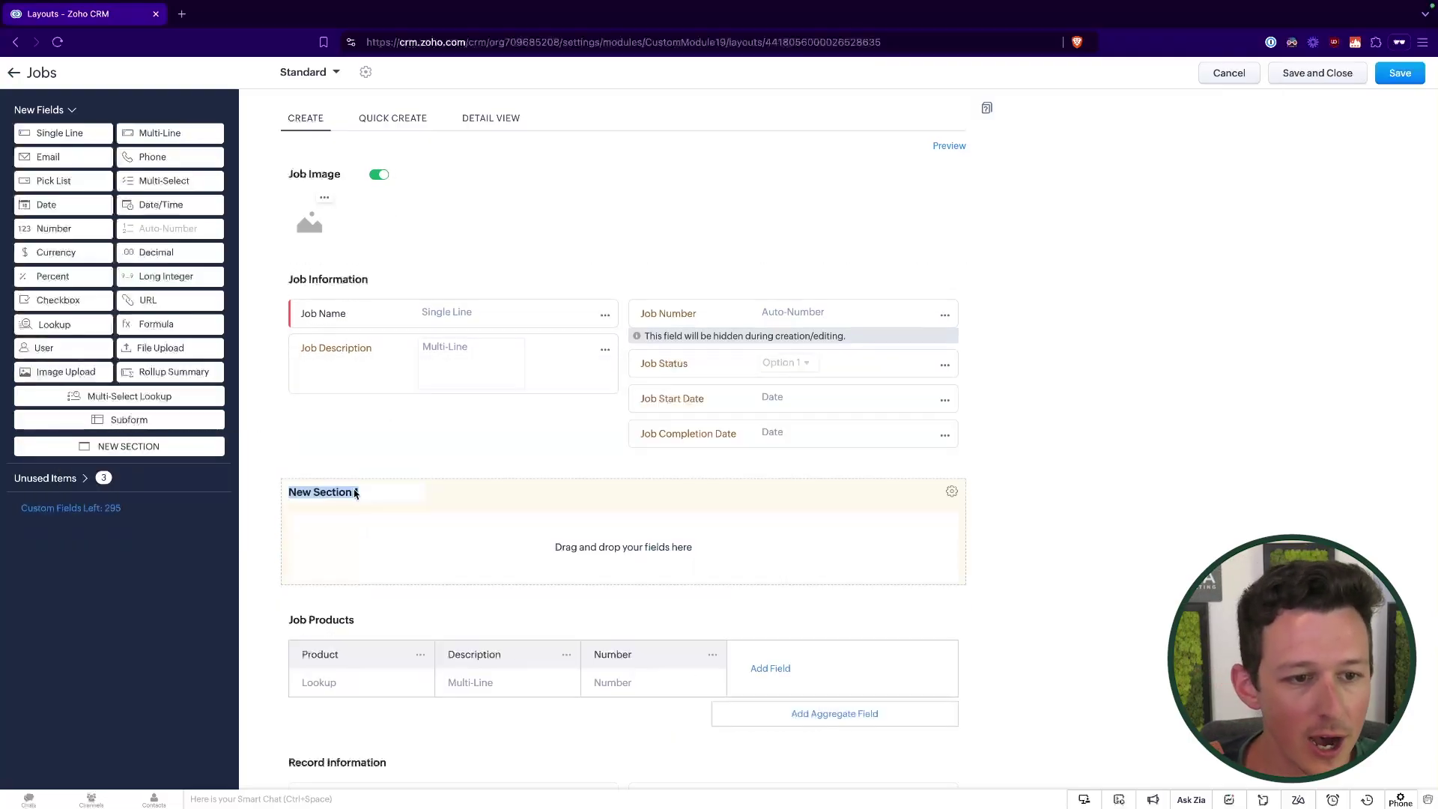
{"action": "type", "text": "Relations"}
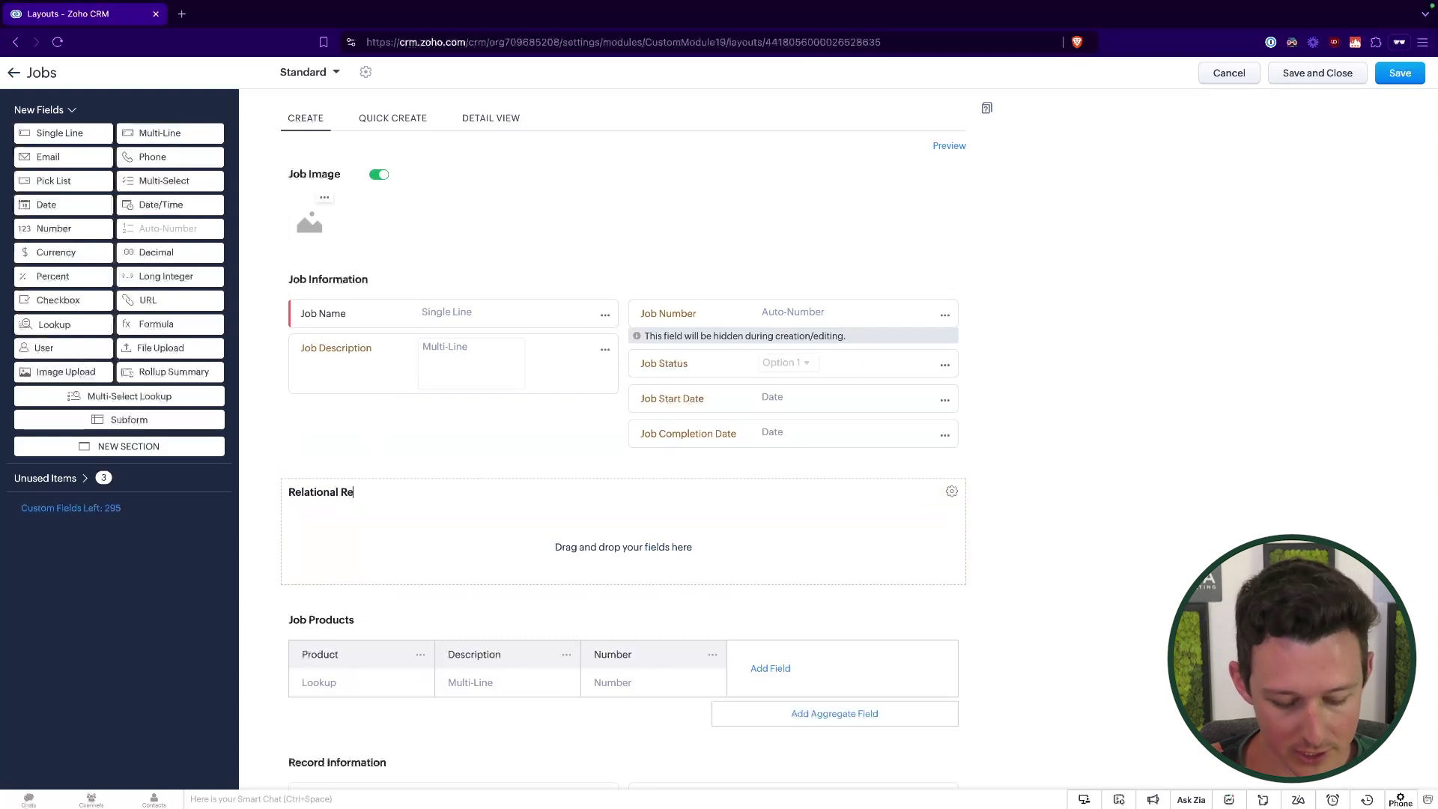
{"action": "type", "text": "l Information"}
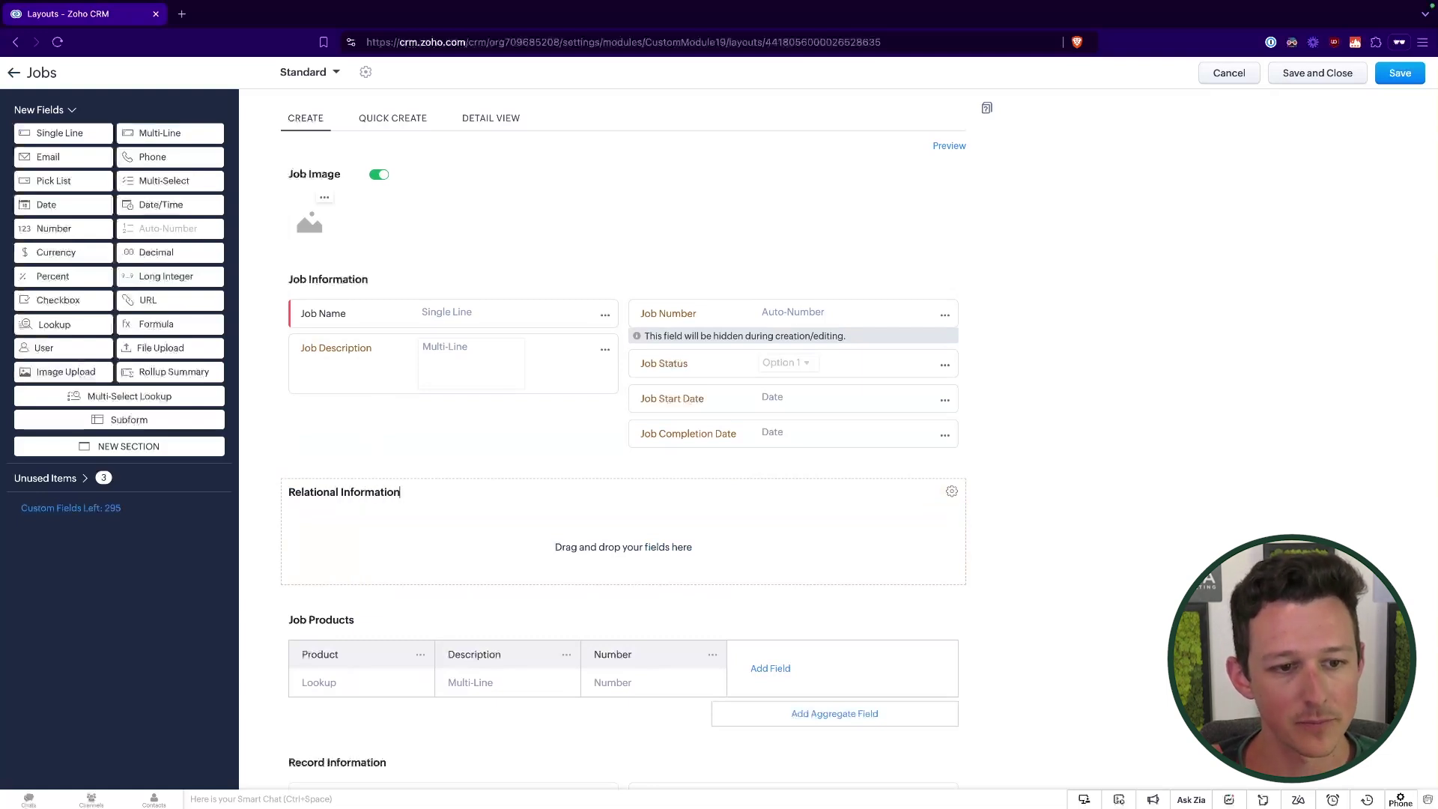
{"action": "left_click", "coordinate": [690, 180]}
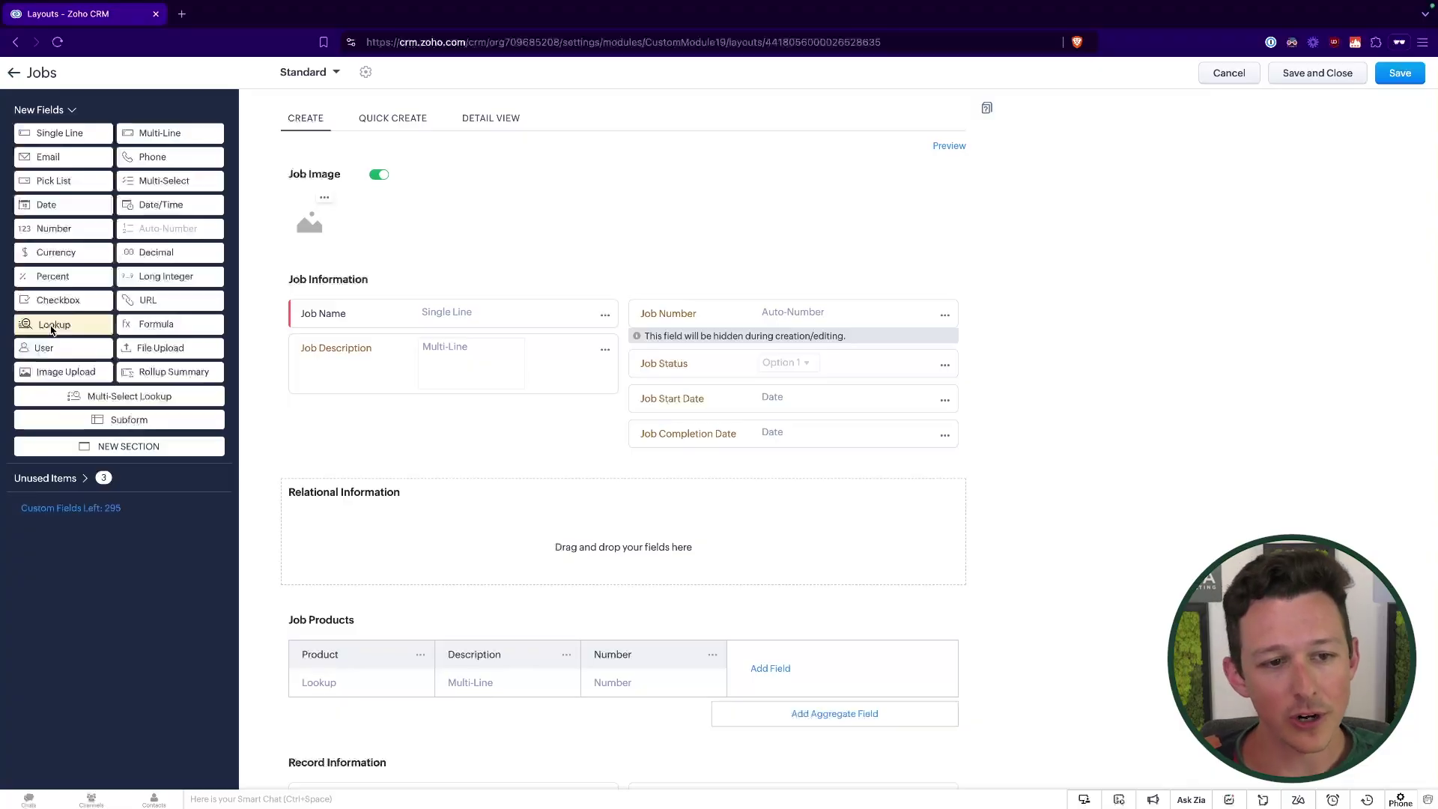
Add a lookup field labelled Account to Relational Information, pointing to Accounts
{"action": "left_click_drag", "start_coordinate": [52, 330], "coordinate": [363, 539]}
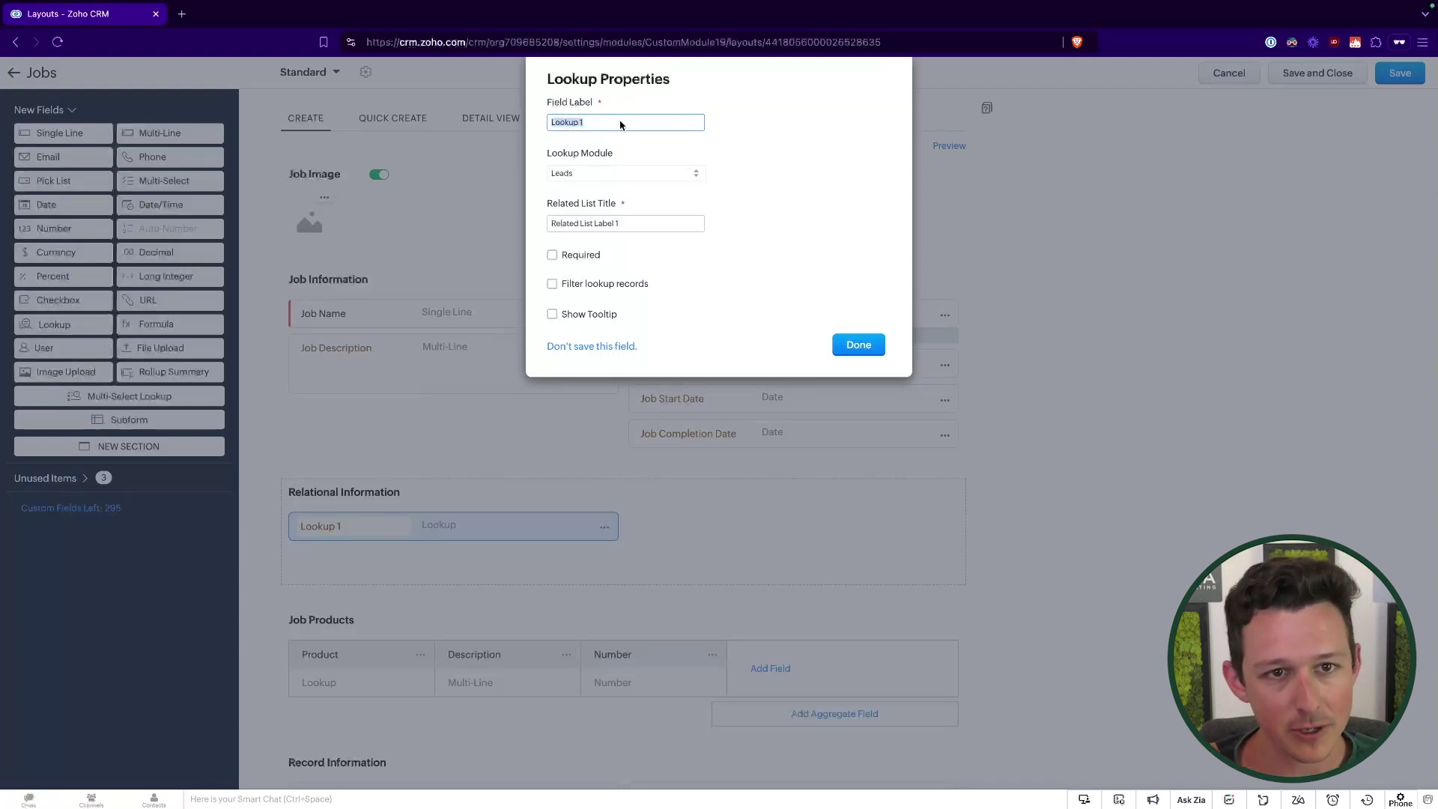
{"action": "type", "text": "Account"}
{"action": "left_click", "coordinate": [608, 100]}
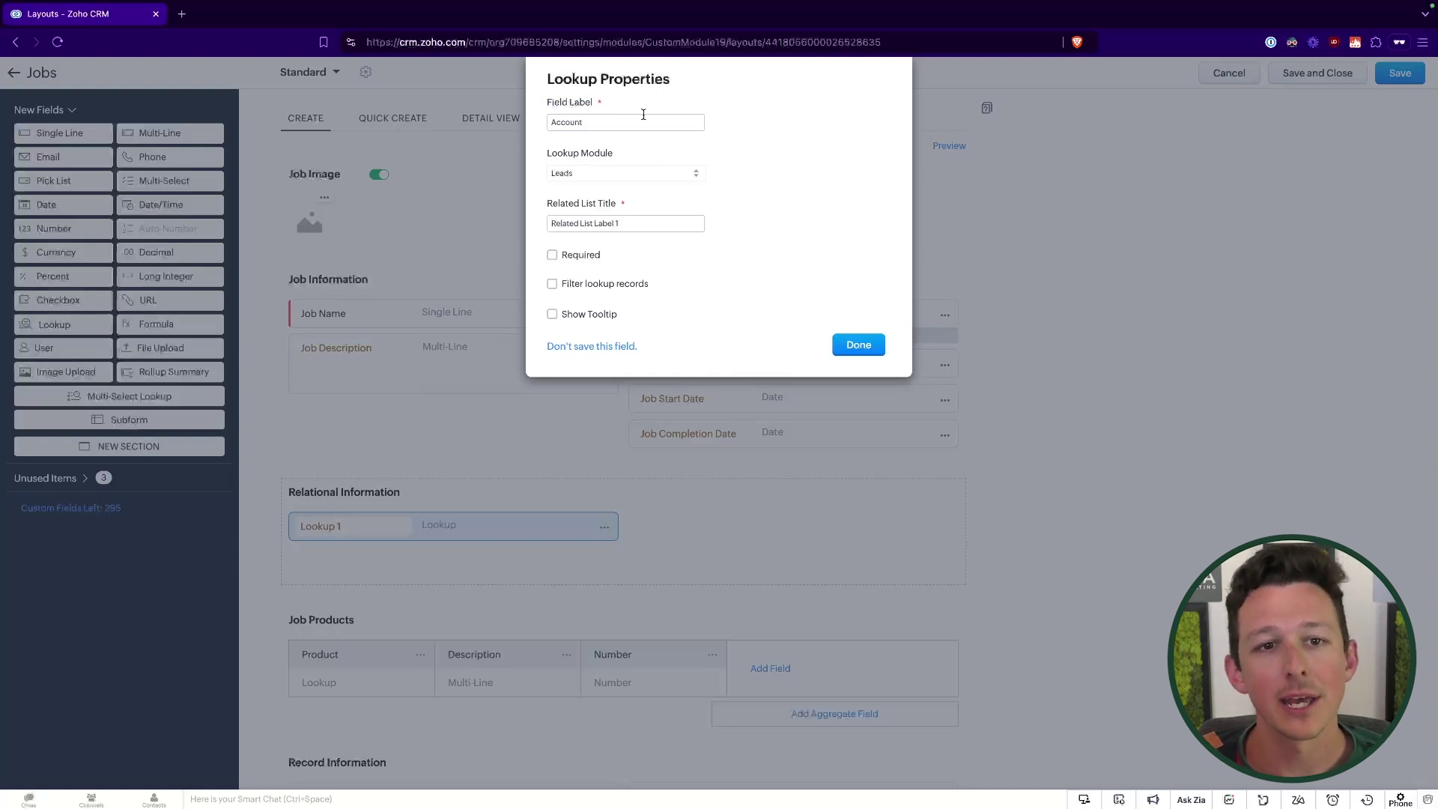
{"action": "left_click_drag", "start_coordinate": [546, 150], "coordinate": [626, 151]}
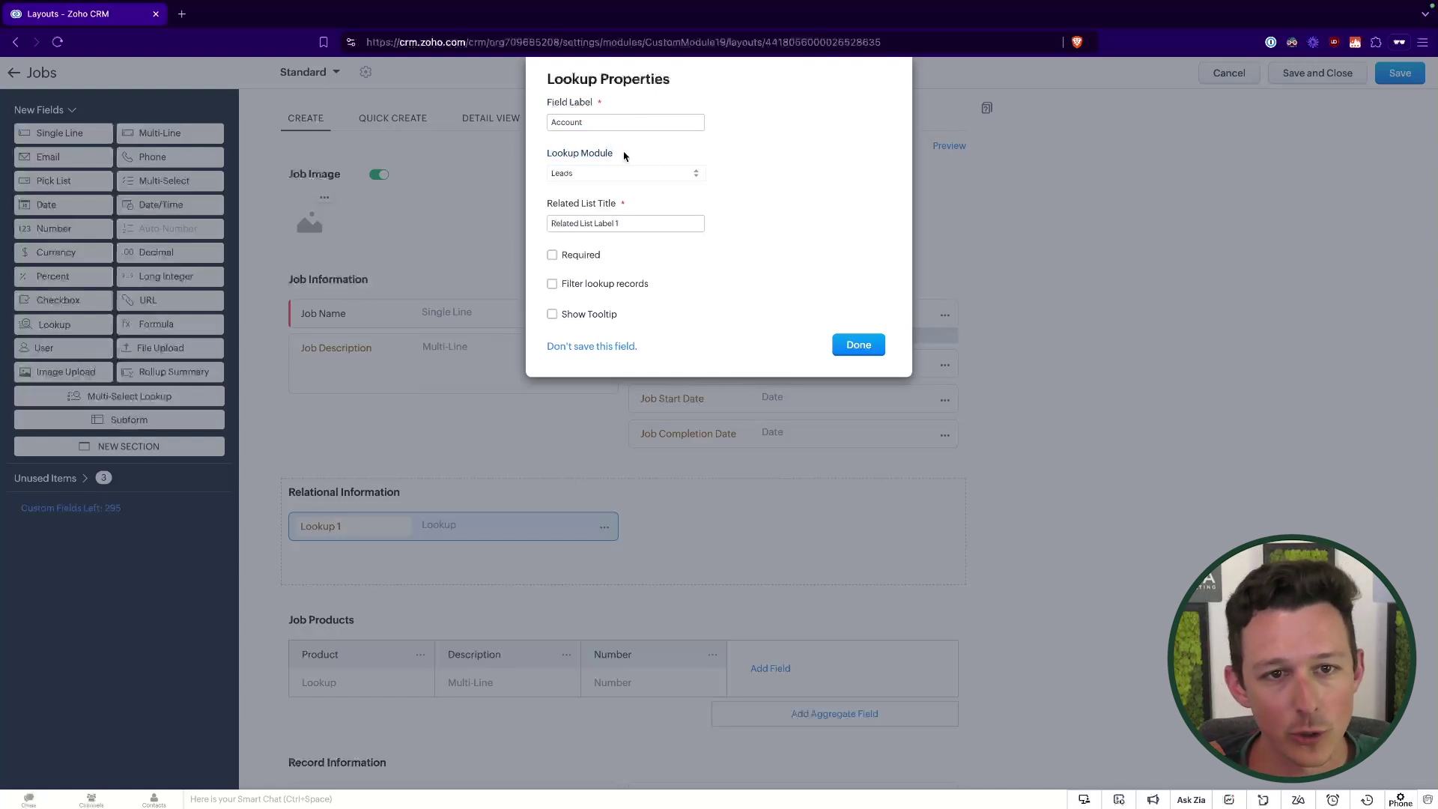
{"action": "left_click", "coordinate": [620, 173]}
{"action": "left_click", "coordinate": [612, 203]}
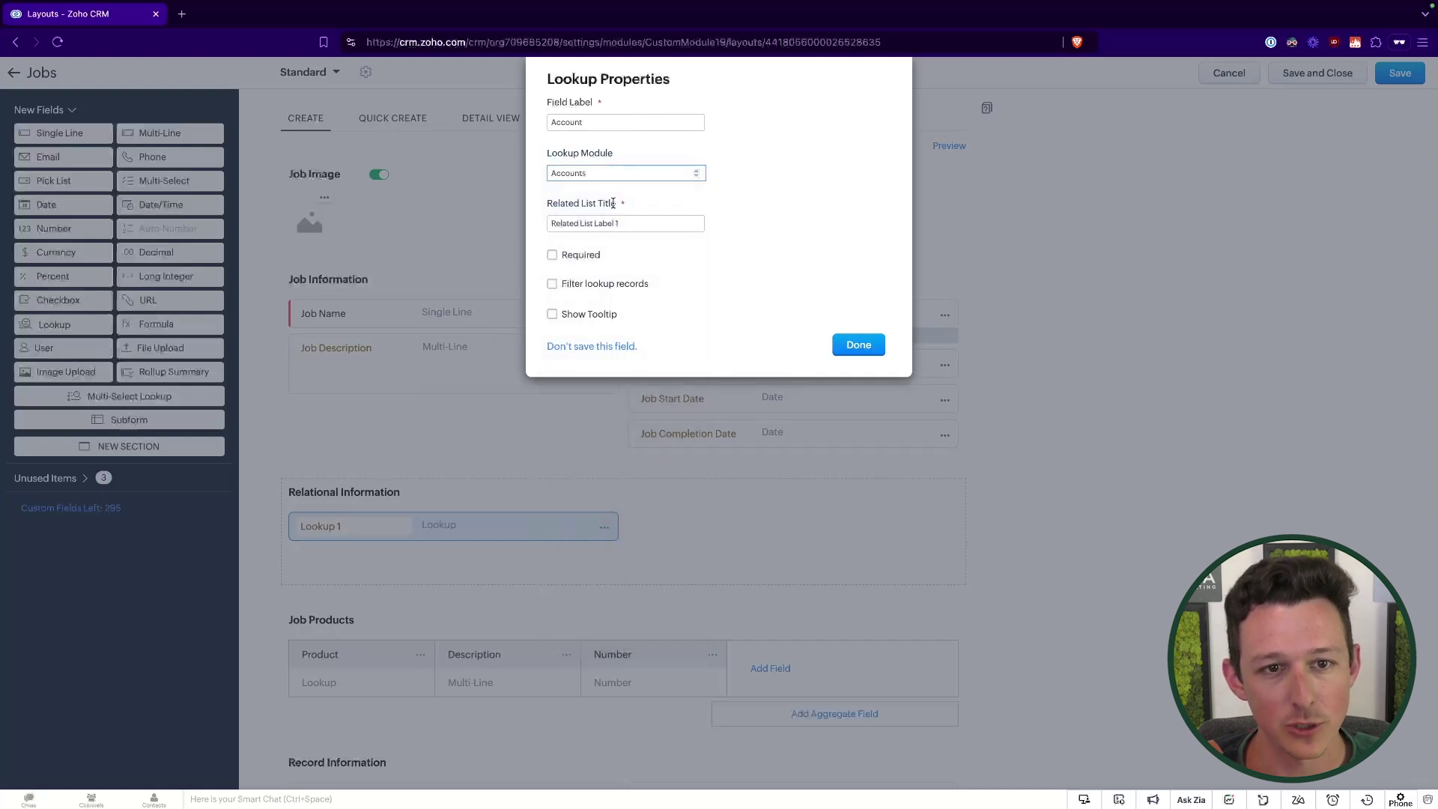
{"action": "left_click_drag", "start_coordinate": [549, 208], "coordinate": [617, 204]}
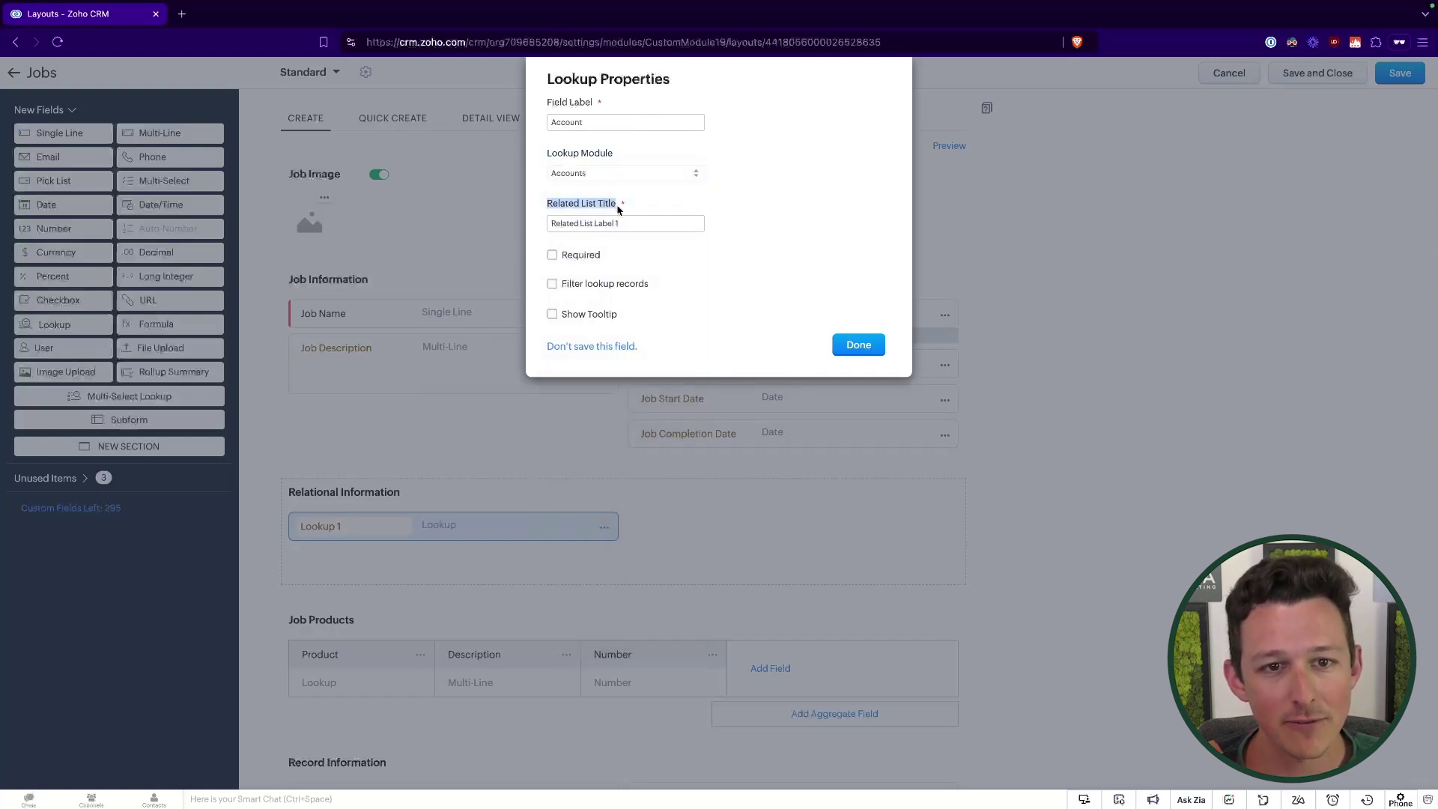
Retitle the Account lookup's related list to 'Jobs' and save the field
{"action": "triple_click", "coordinate": [630, 226]}
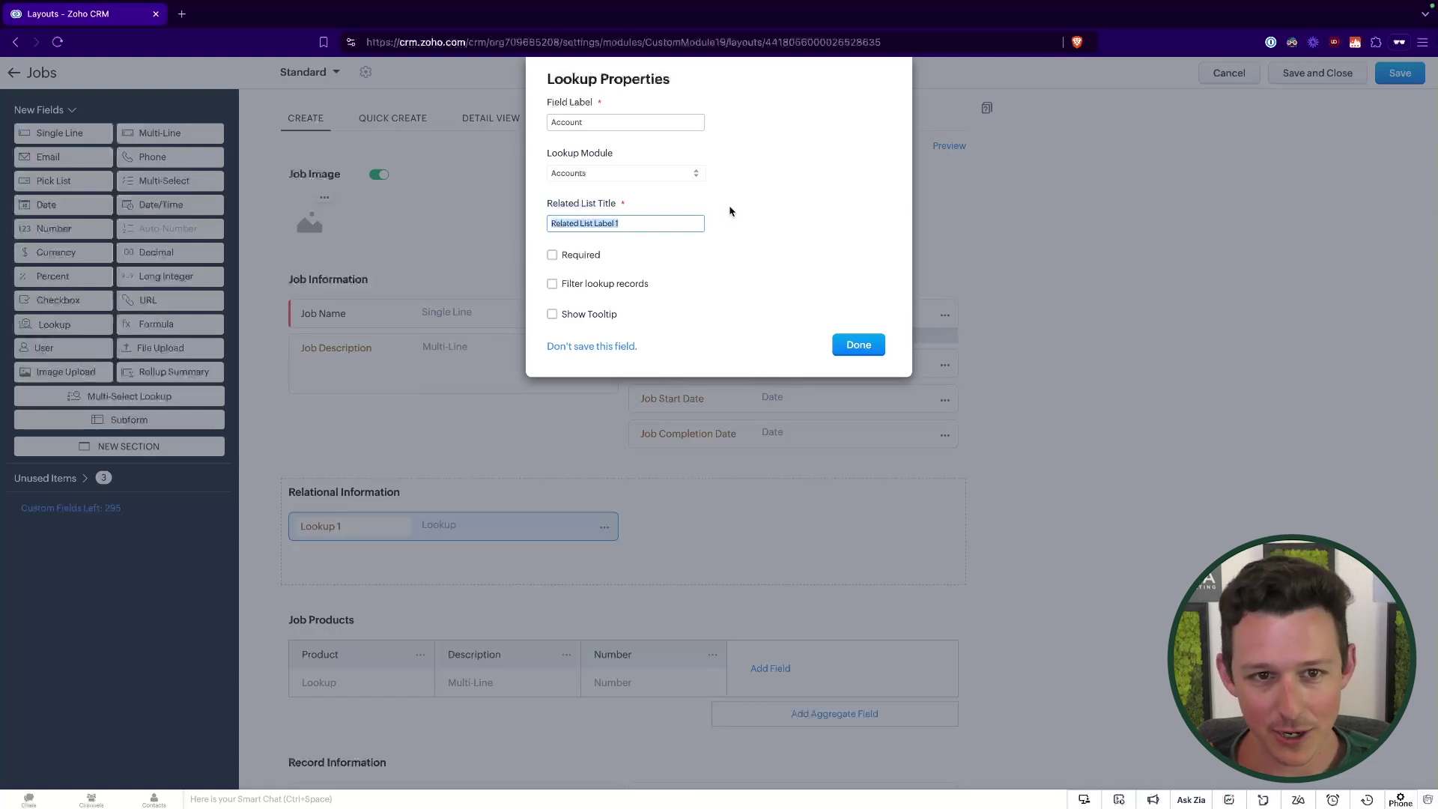
{"action": "left_click_drag", "start_coordinate": [584, 202], "coordinate": [601, 205]}
{"action": "triple_click", "coordinate": [606, 231]}
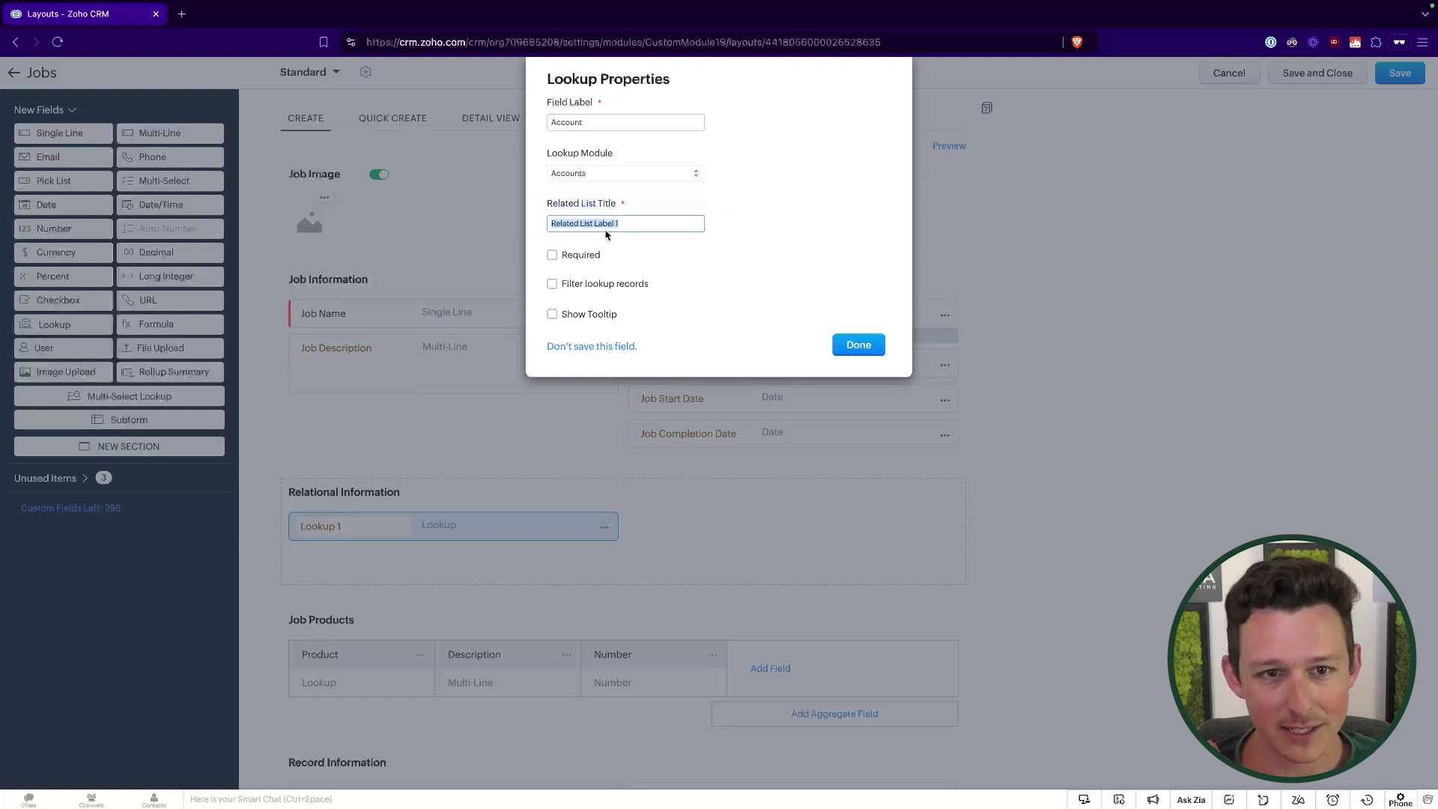
{"action": "type", "text": "Accounts"}
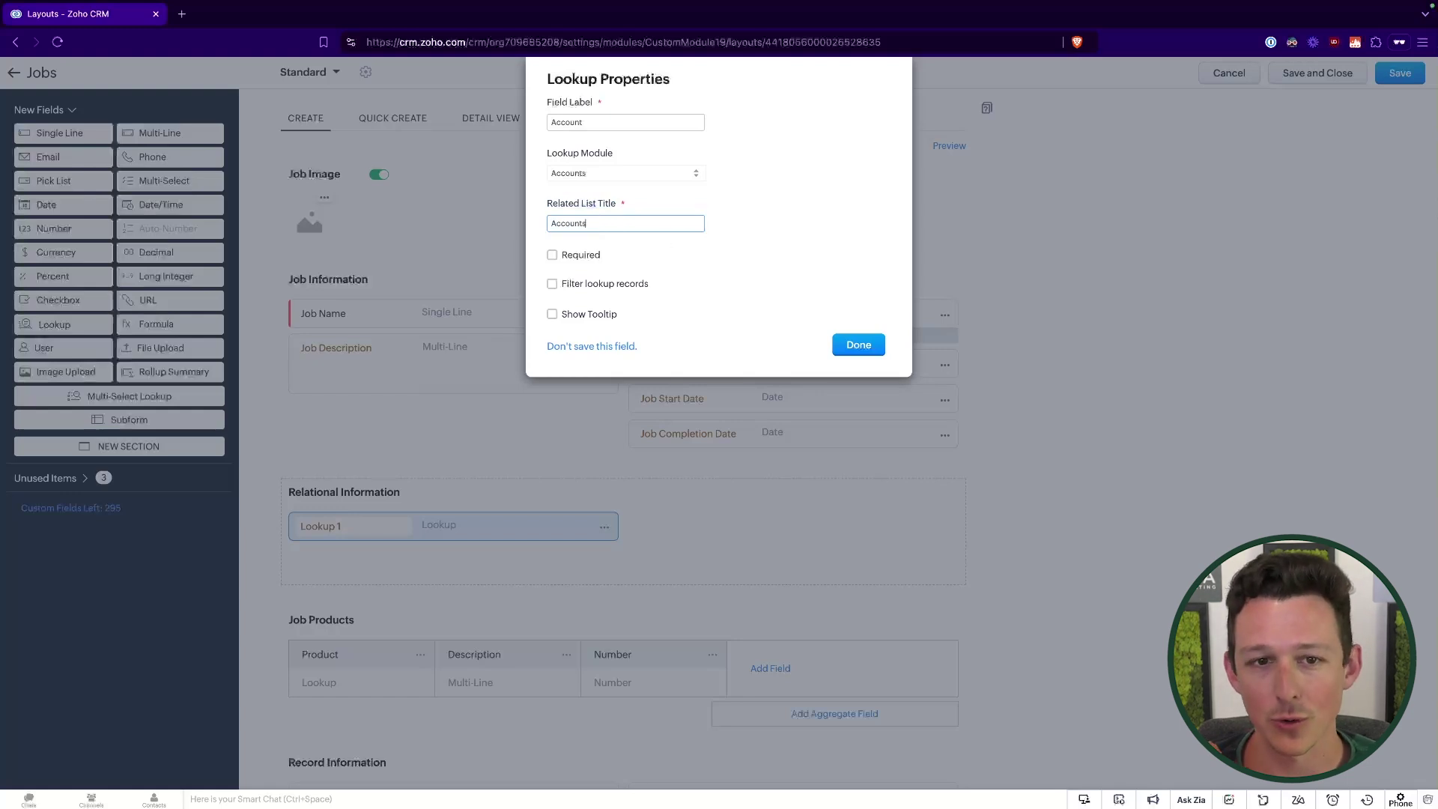
{"action": "double_click", "coordinate": [686, 226]}
{"action": "left_click_drag", "start_coordinate": [548, 204], "coordinate": [614, 206]}
{"action": "left_click", "coordinate": [614, 206]}
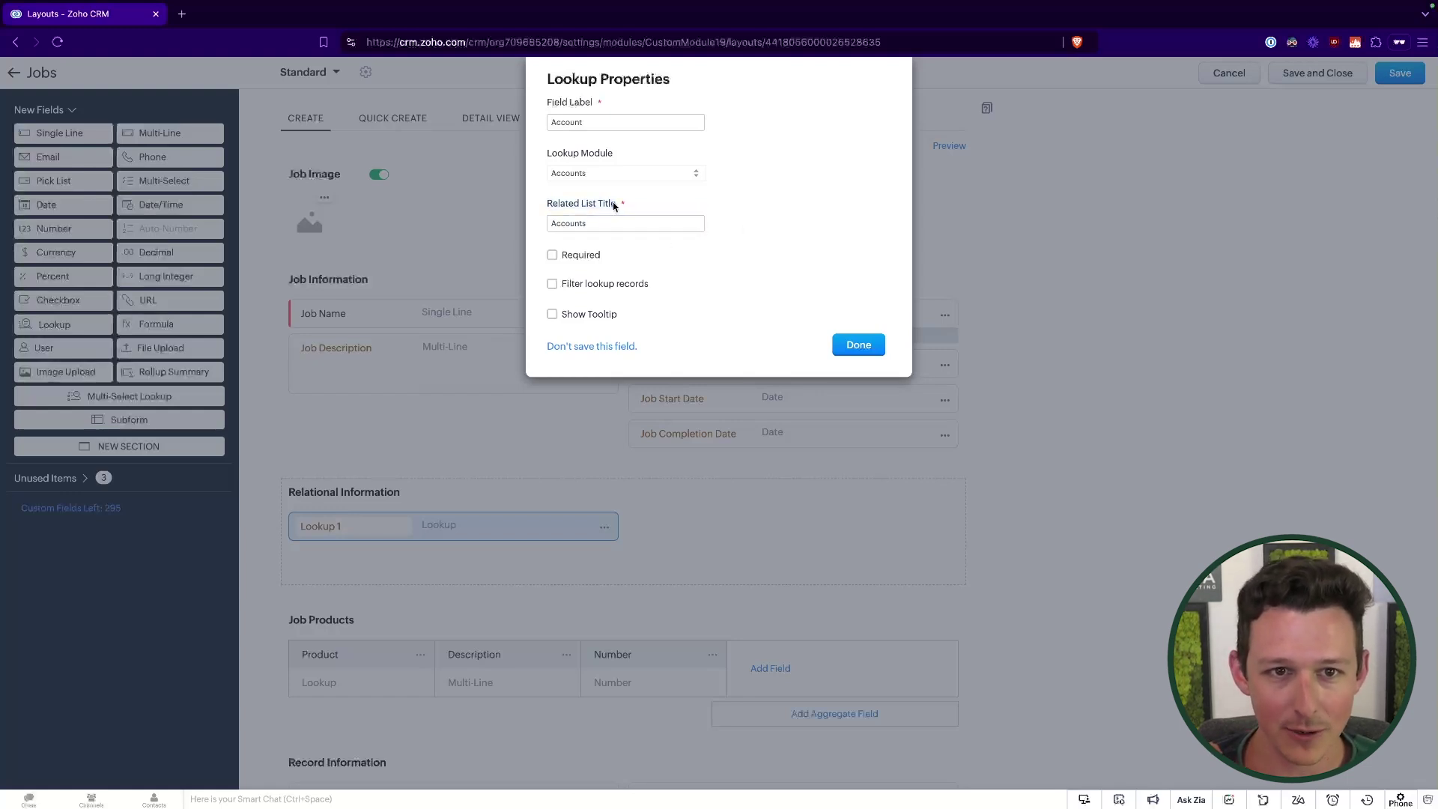
{"action": "double_click", "coordinate": [563, 125]}
{"action": "left_click", "coordinate": [593, 225]}
{"action": "double_click", "coordinate": [594, 225]}
{"action": "type", "text": "Jobs"}
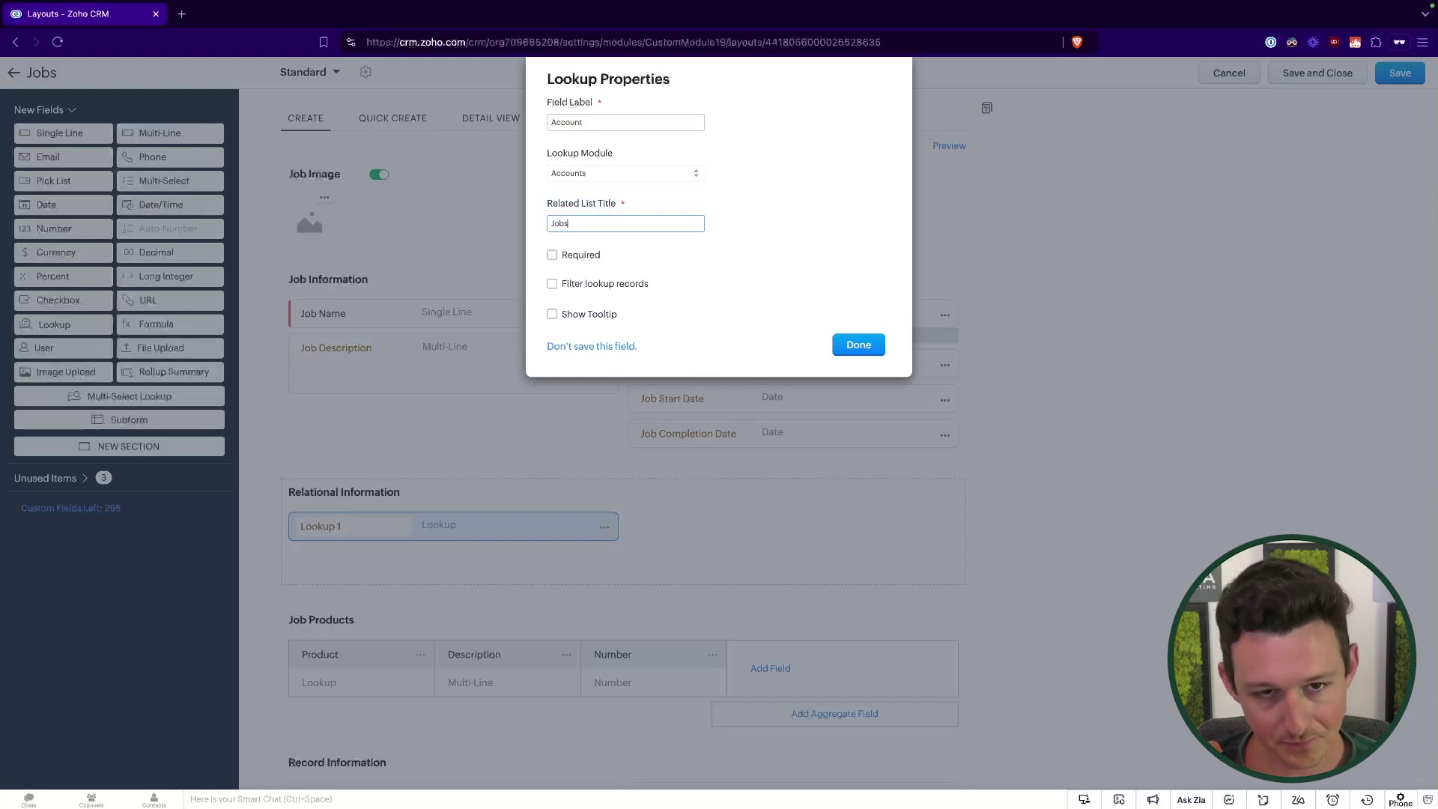
{"action": "left_click", "coordinate": [816, 249]}
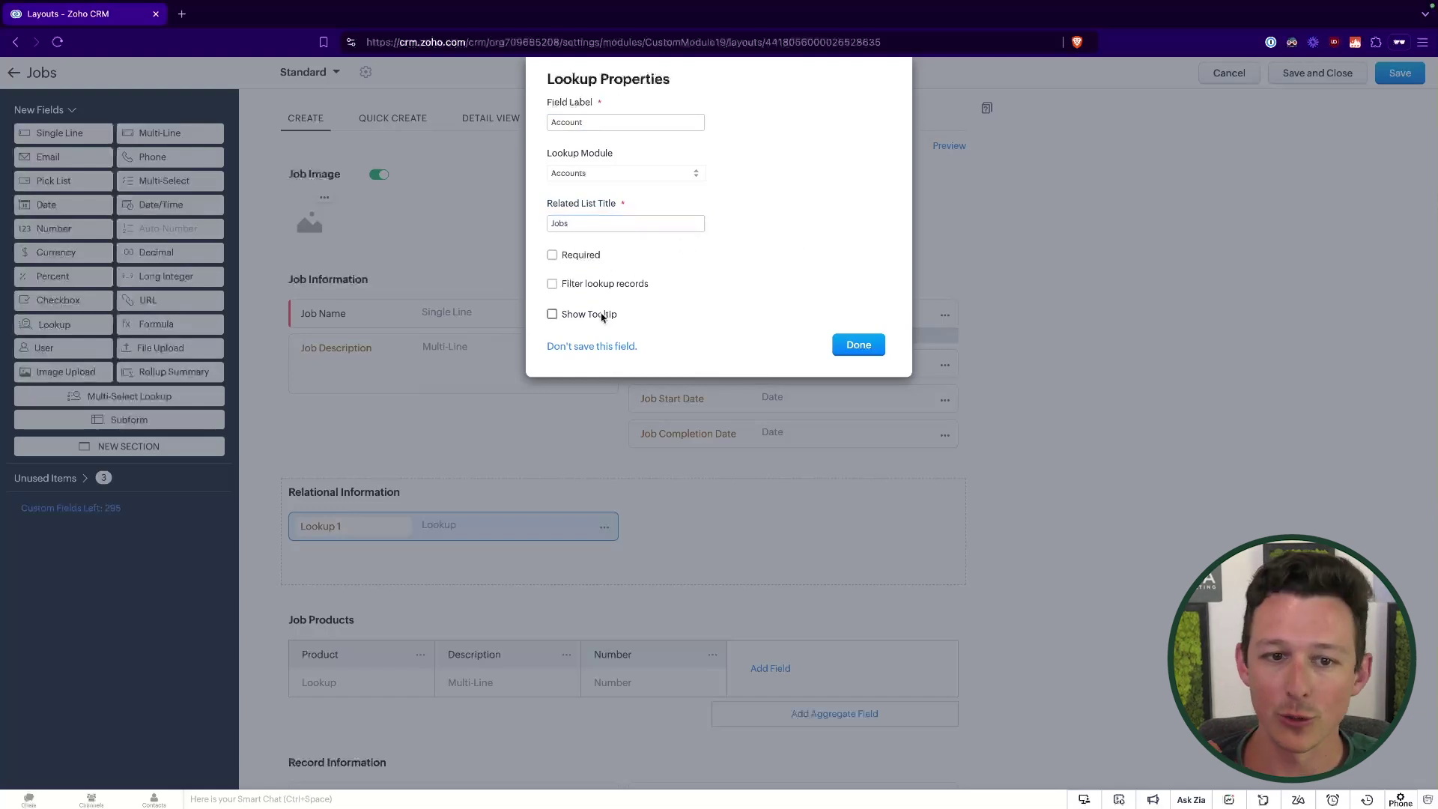
{"action": "left_click_drag", "start_coordinate": [676, 286], "coordinate": [560, 286]}
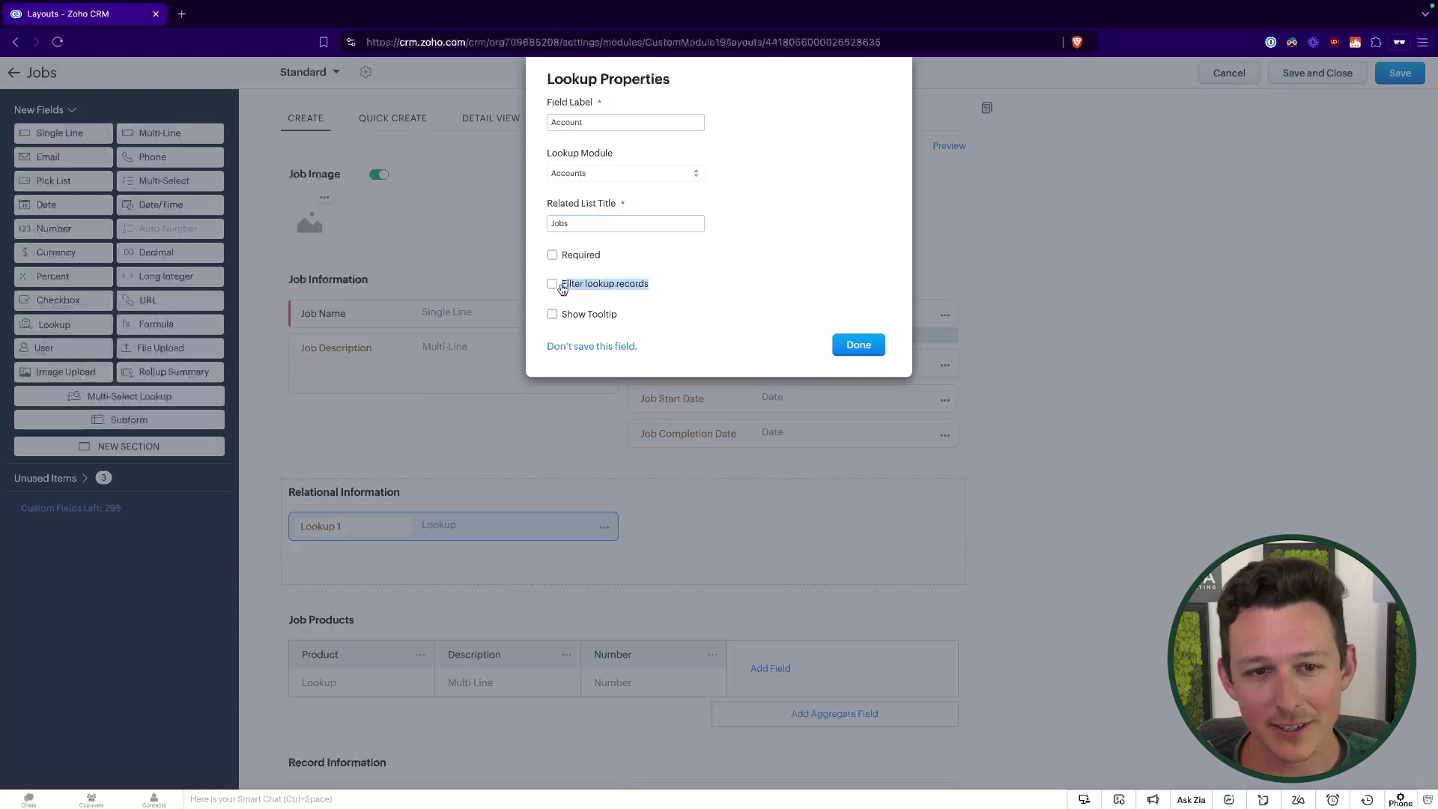
{"action": "left_click", "coordinate": [839, 161]}
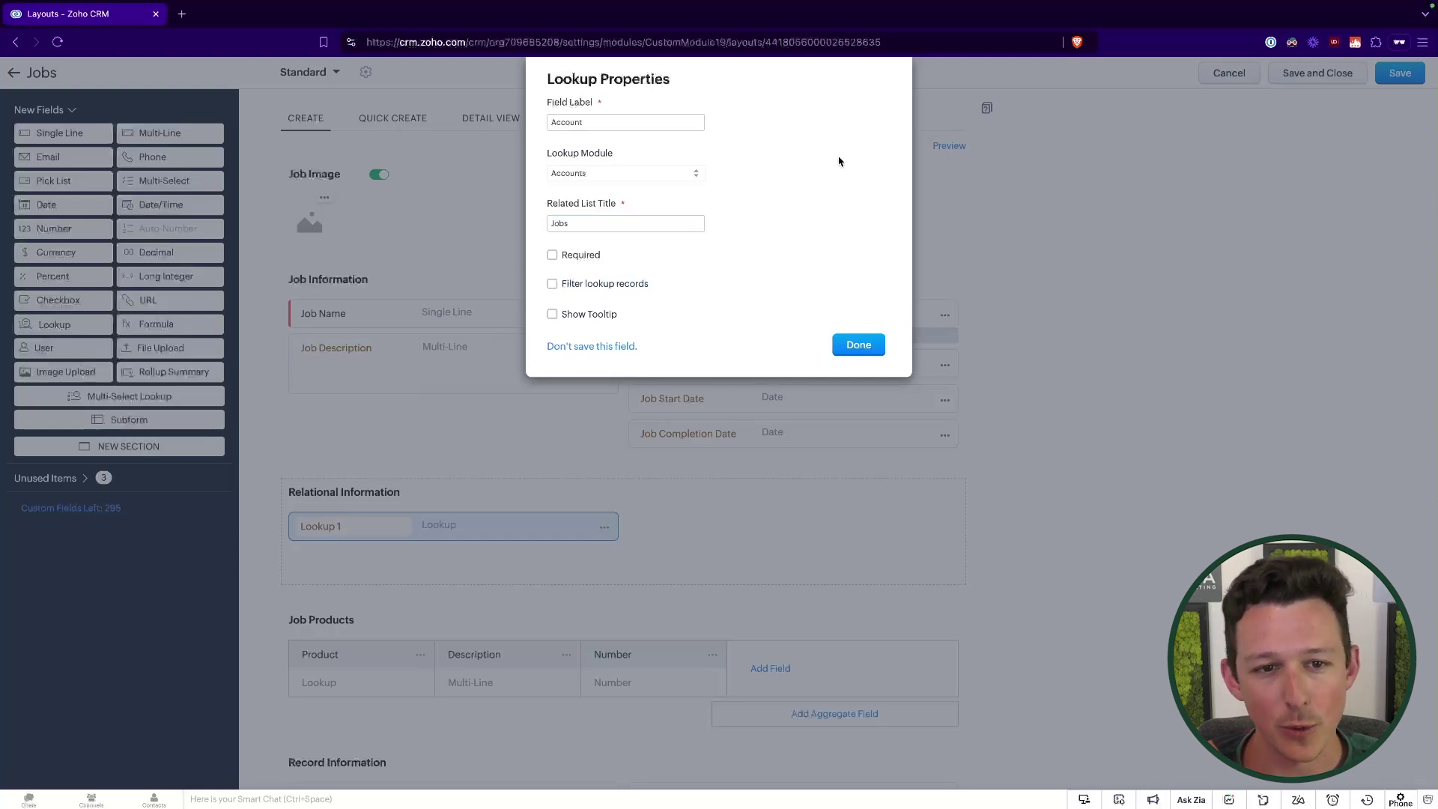
{"action": "left_click", "coordinate": [859, 346]}
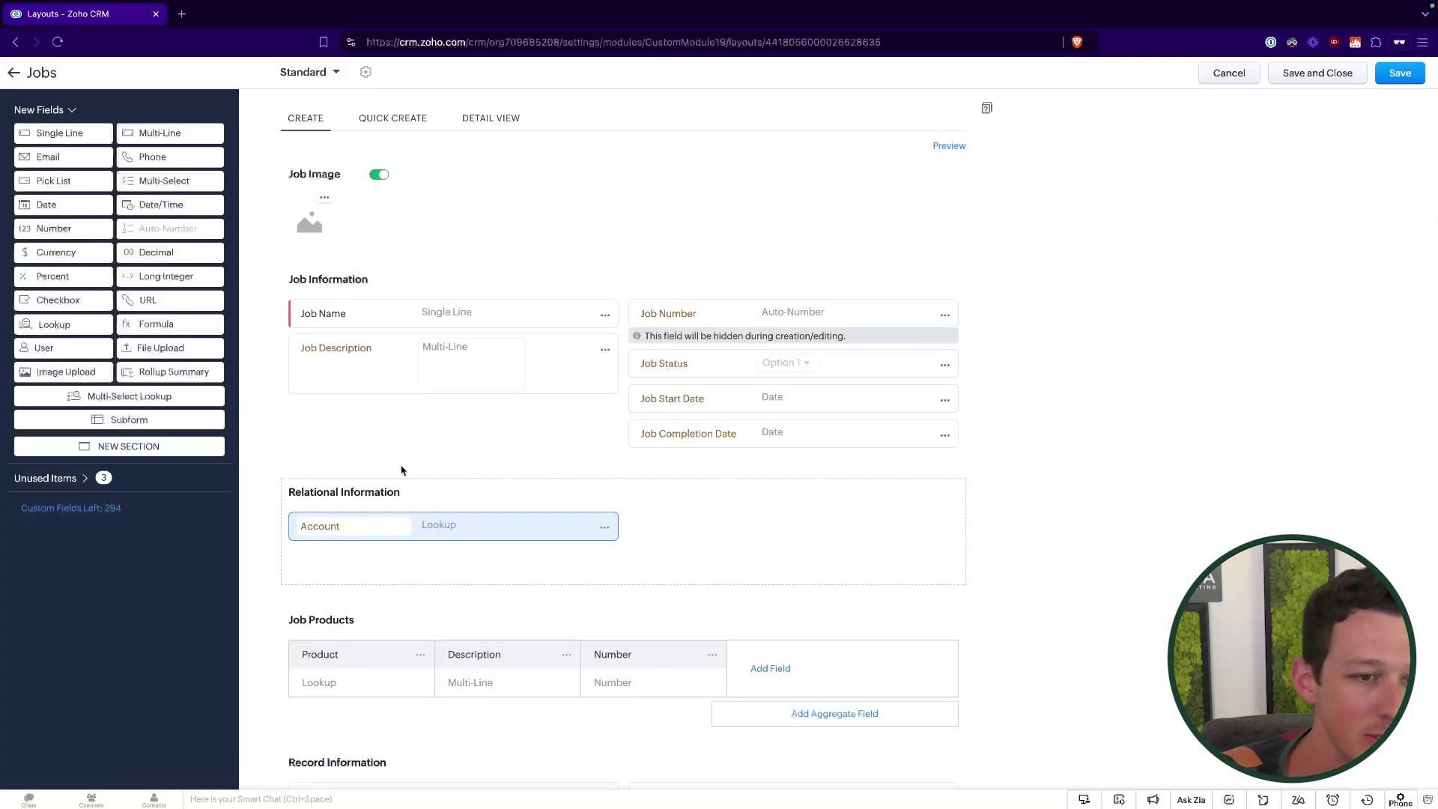
Add a Deals lookup under Account pointing to Deals, with related list titled 'Jobs'
{"action": "left_click_drag", "start_coordinate": [71, 325], "coordinate": [344, 547]}
{"action": "type", "text": "Deals"}
{"action": "left_click", "coordinate": [620, 173]}
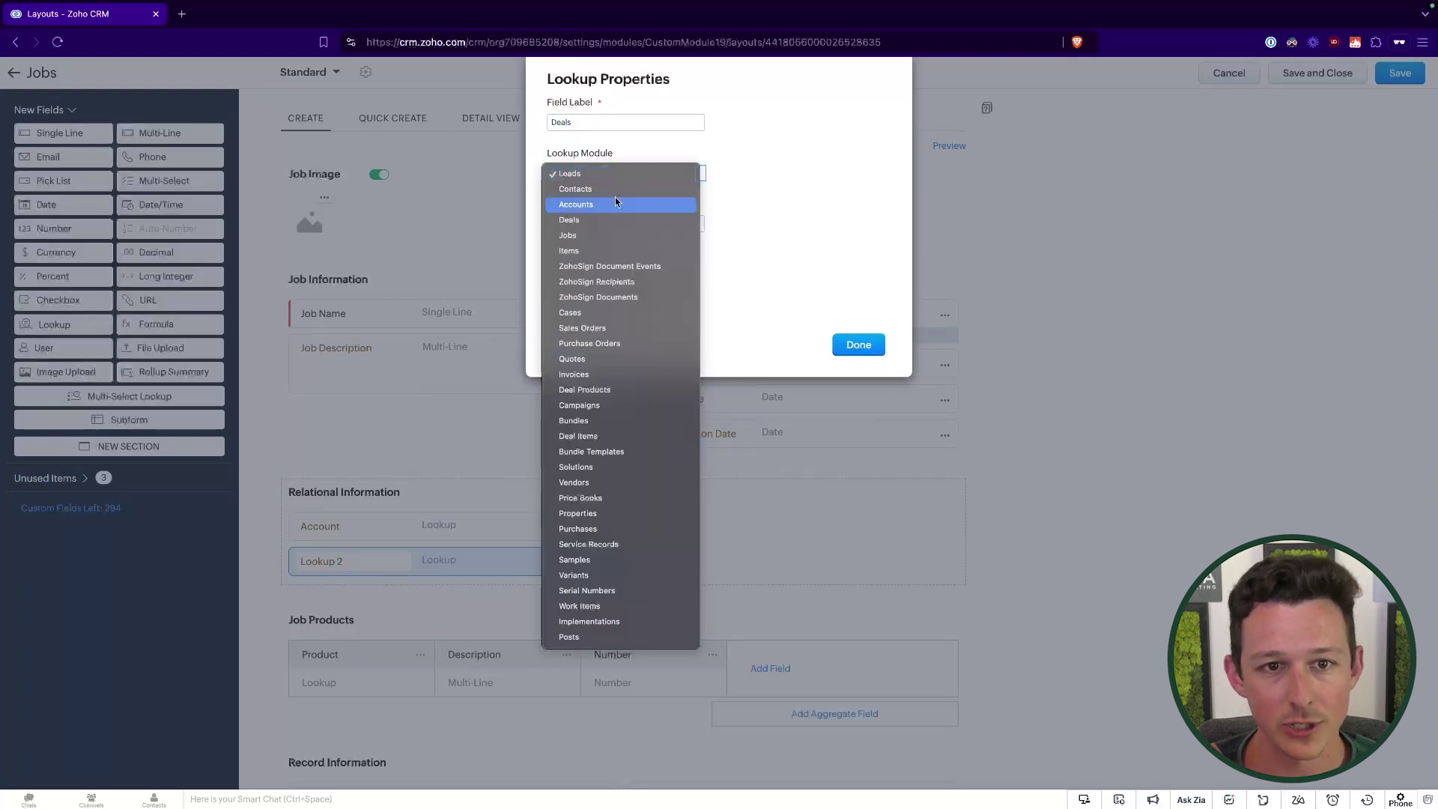
{"action": "left_click", "coordinate": [616, 218]}
{"action": "left_click", "coordinate": [686, 231]}
{"action": "triple_click", "coordinate": [683, 230]}
{"action": "type", "text": "Jobs"}
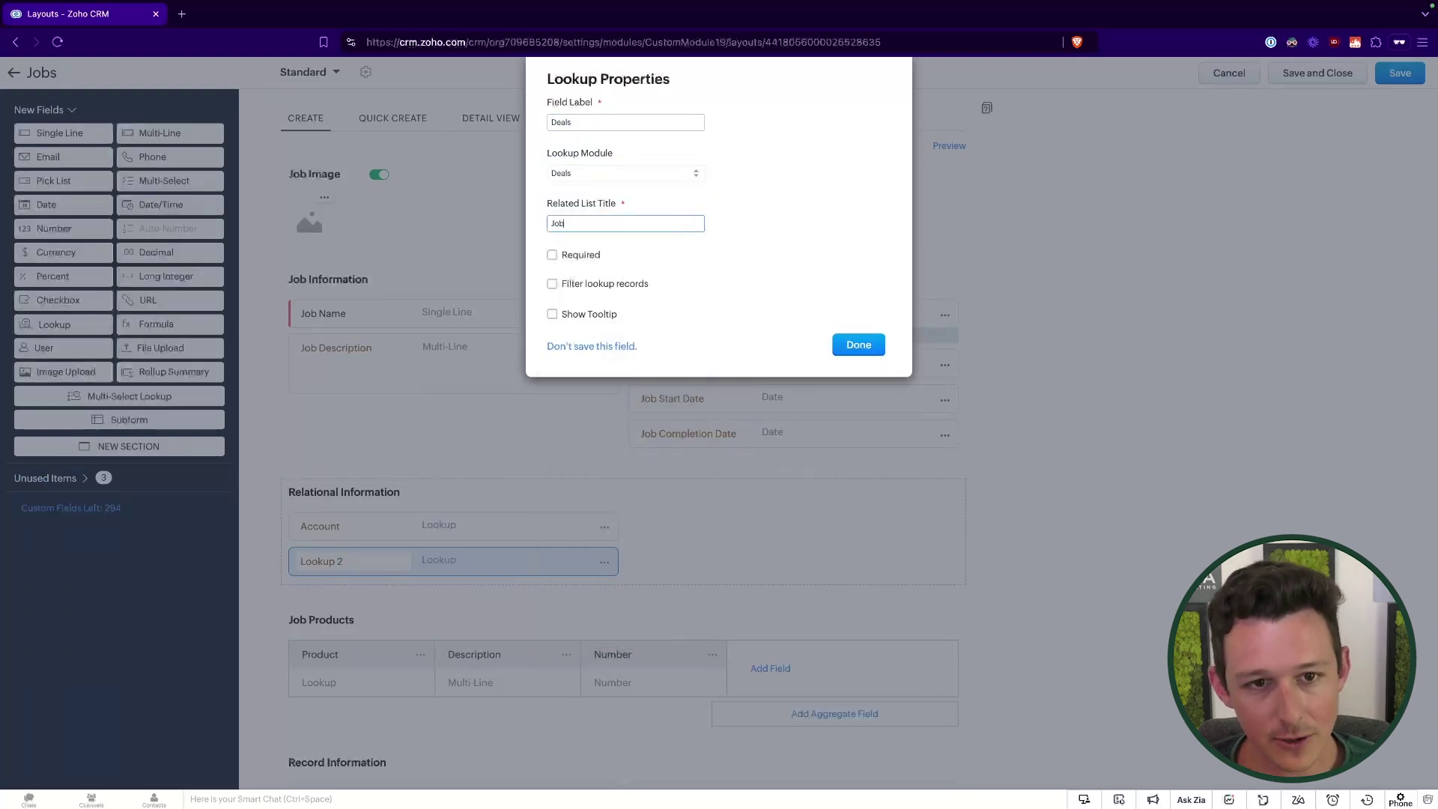
{"action": "left_click", "coordinate": [786, 226]}
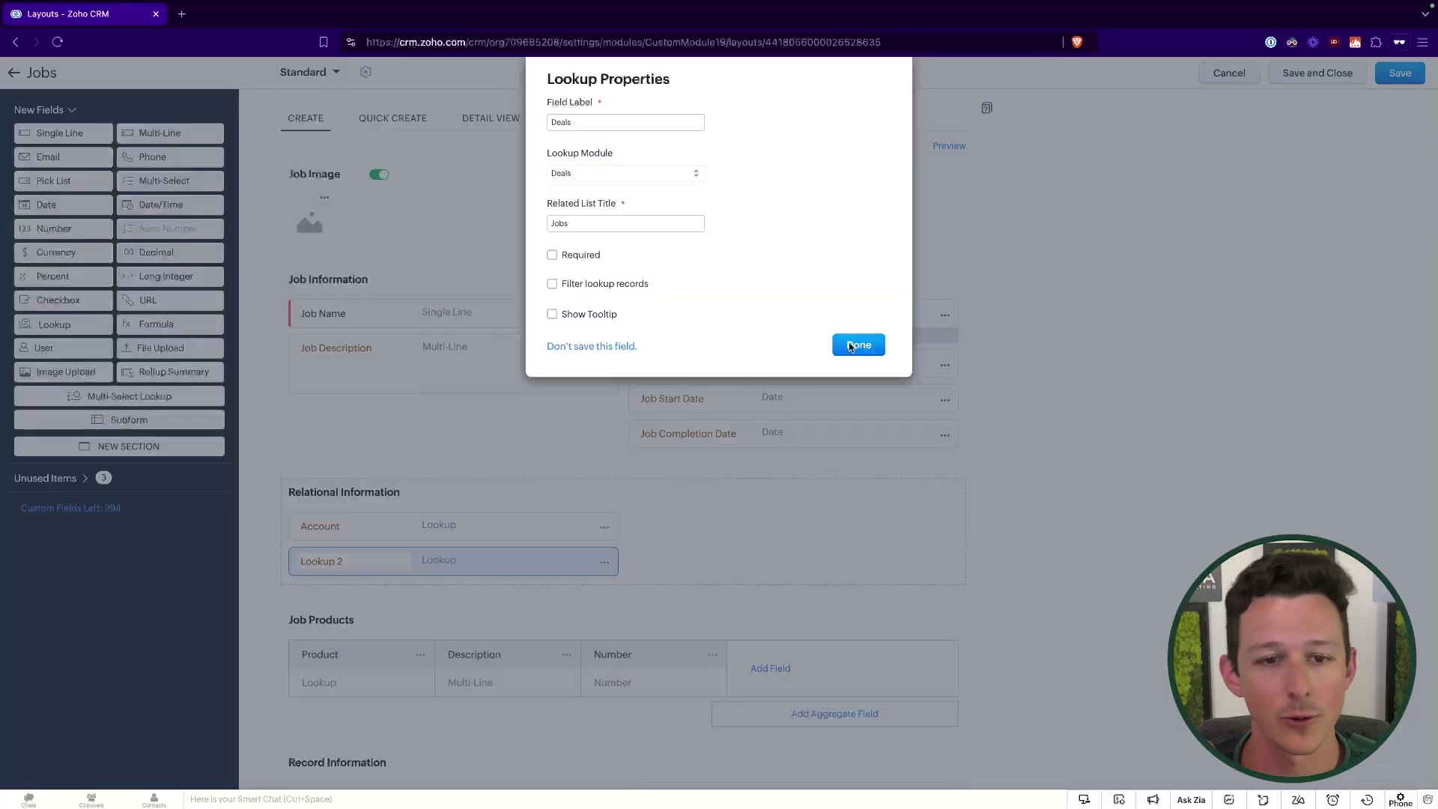
{"action": "left_click", "coordinate": [858, 345]}
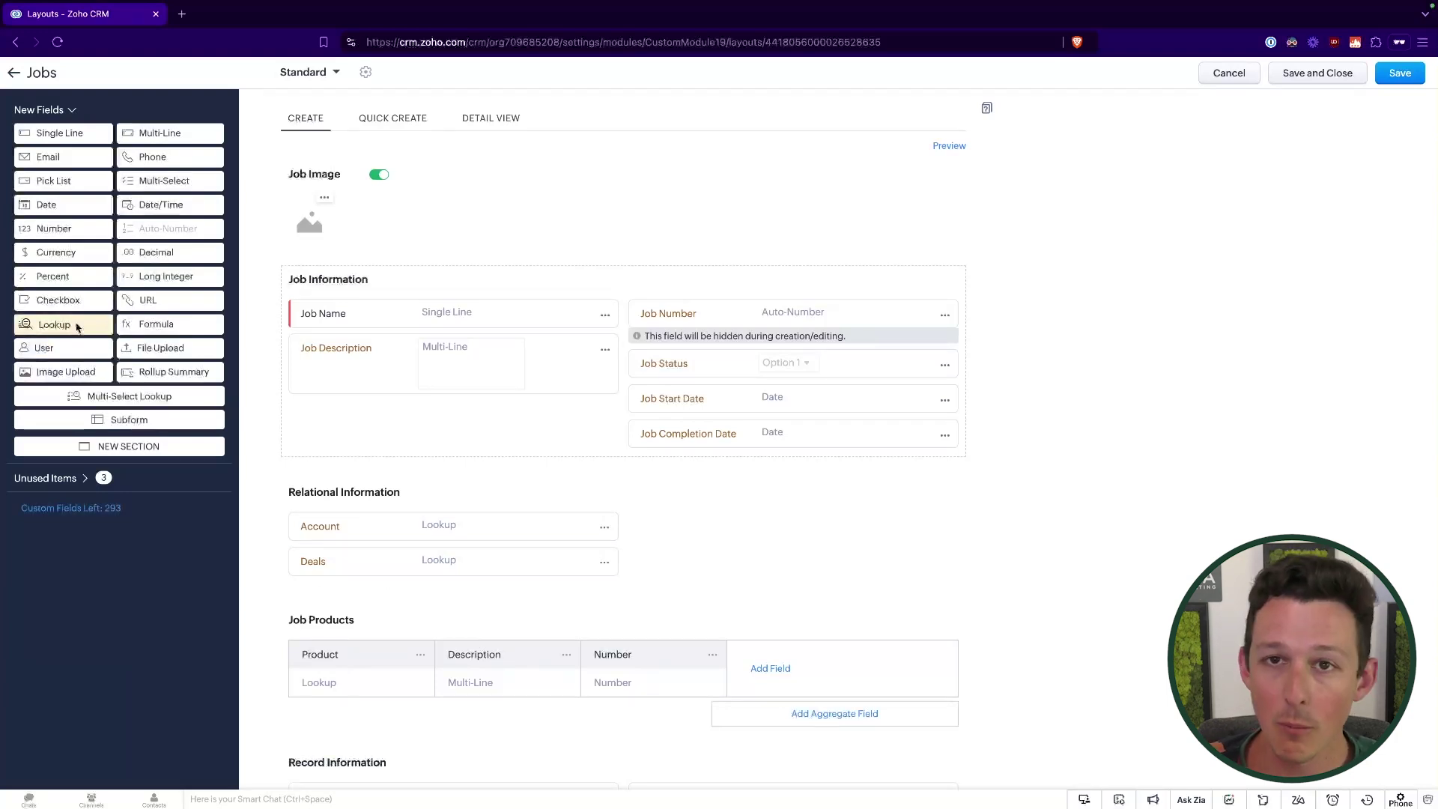
Add a third lookup below Deals labelled 'Primary Contact', pointing to Contacts
{"action": "left_click_drag", "start_coordinate": [78, 327], "coordinate": [366, 597]}
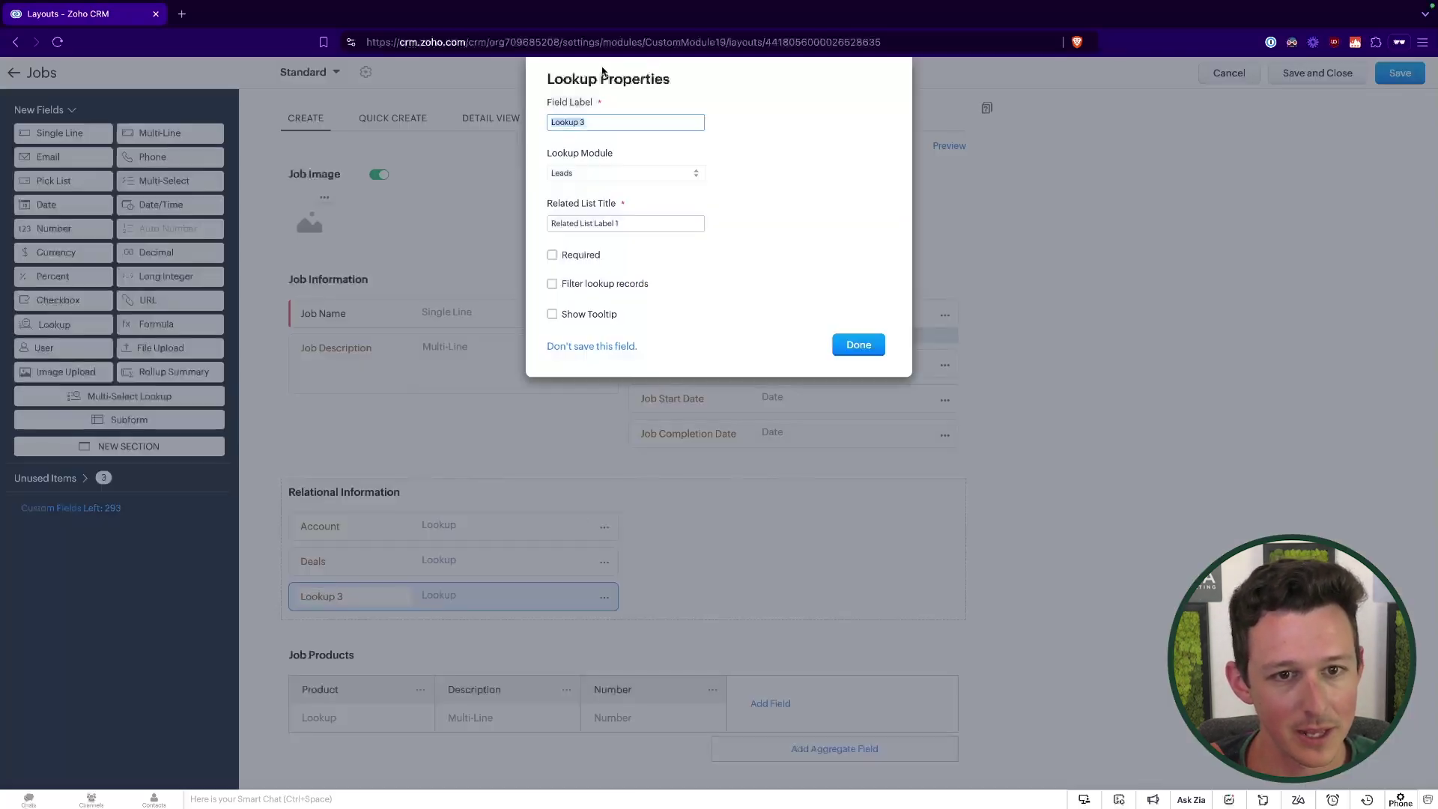
{"action": "left_click", "coordinate": [600, 125]}
{"action": "triple_click", "coordinate": [599, 125]}
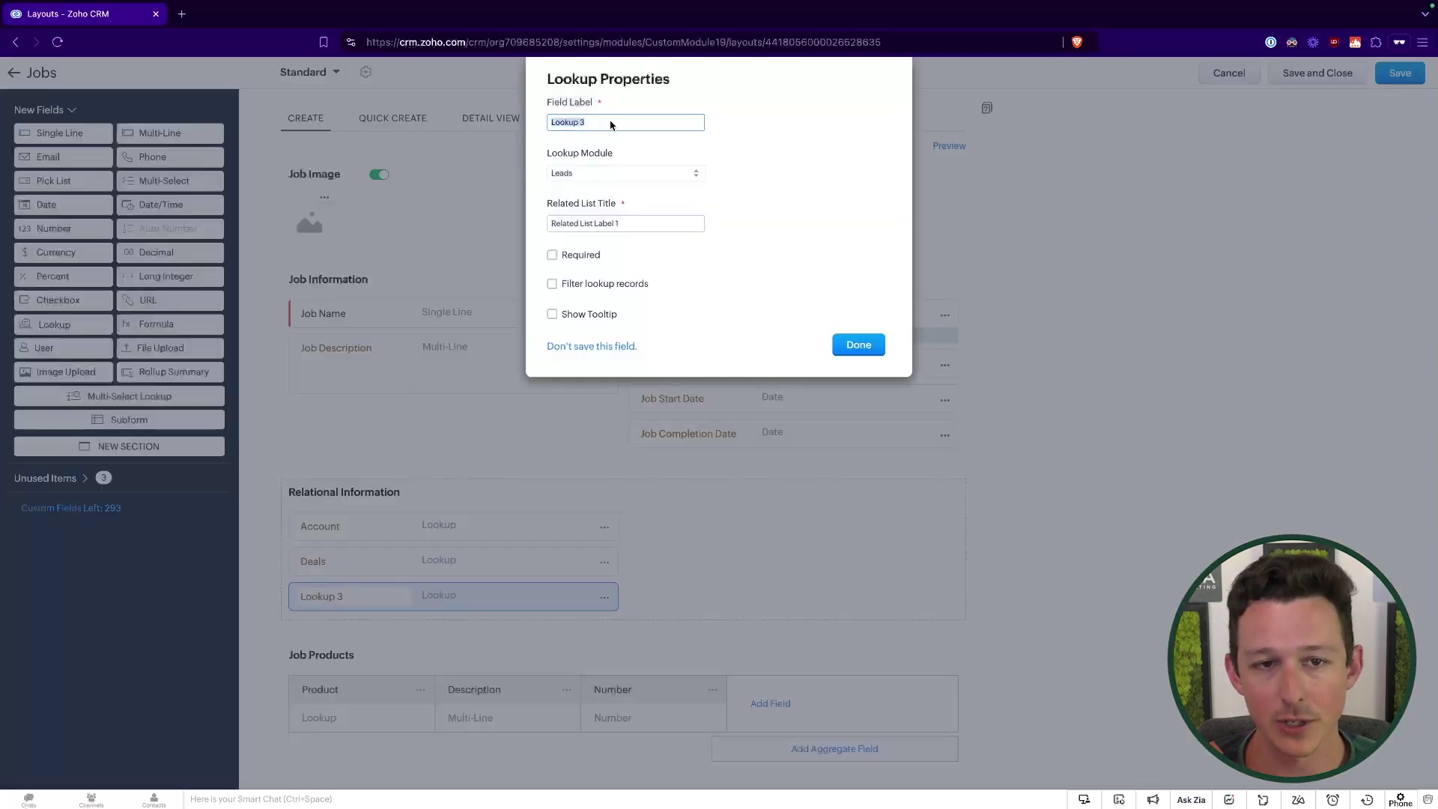
{"action": "type", "text": "Primary Contact"}
{"action": "left_click", "coordinate": [622, 173]}
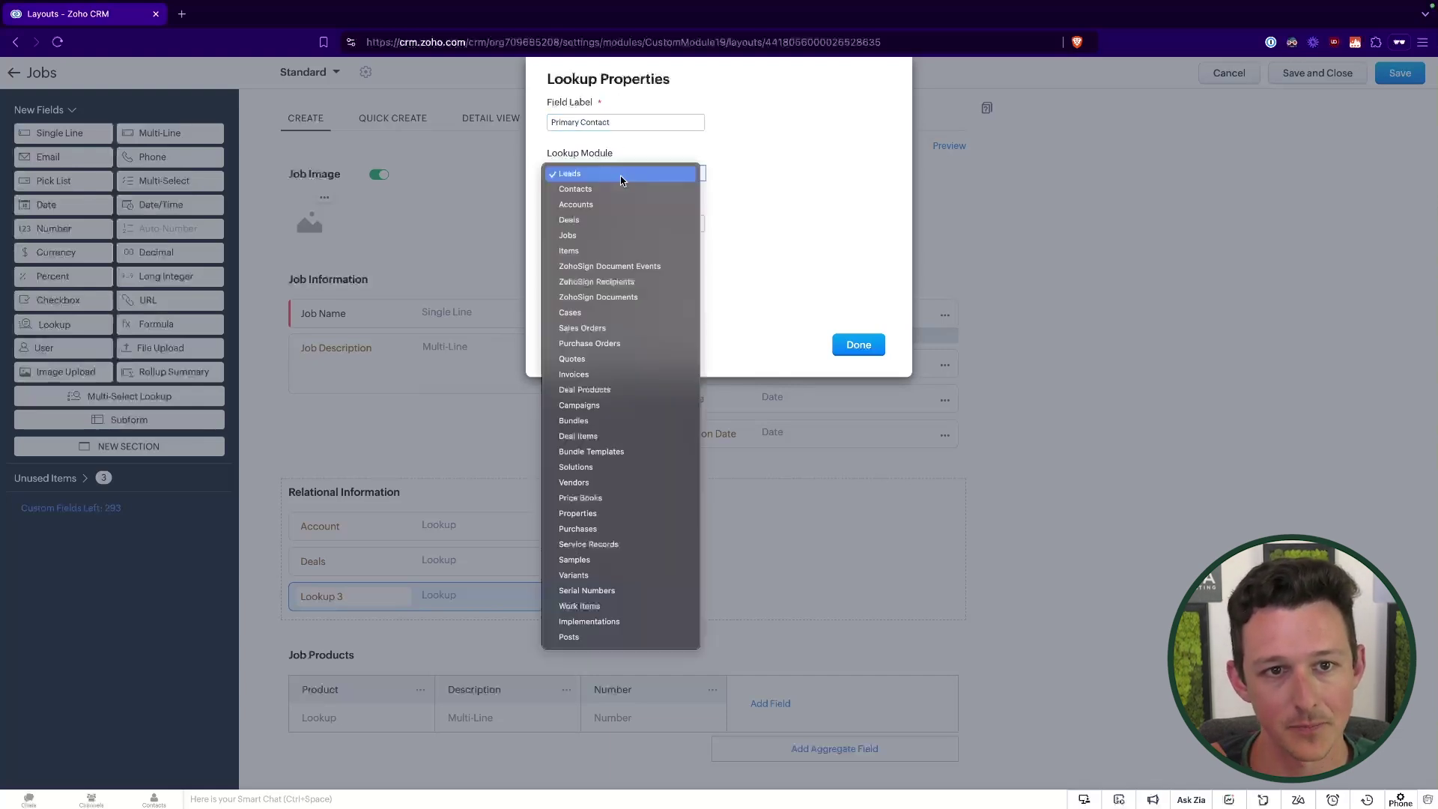
{"action": "left_click", "coordinate": [613, 187]}
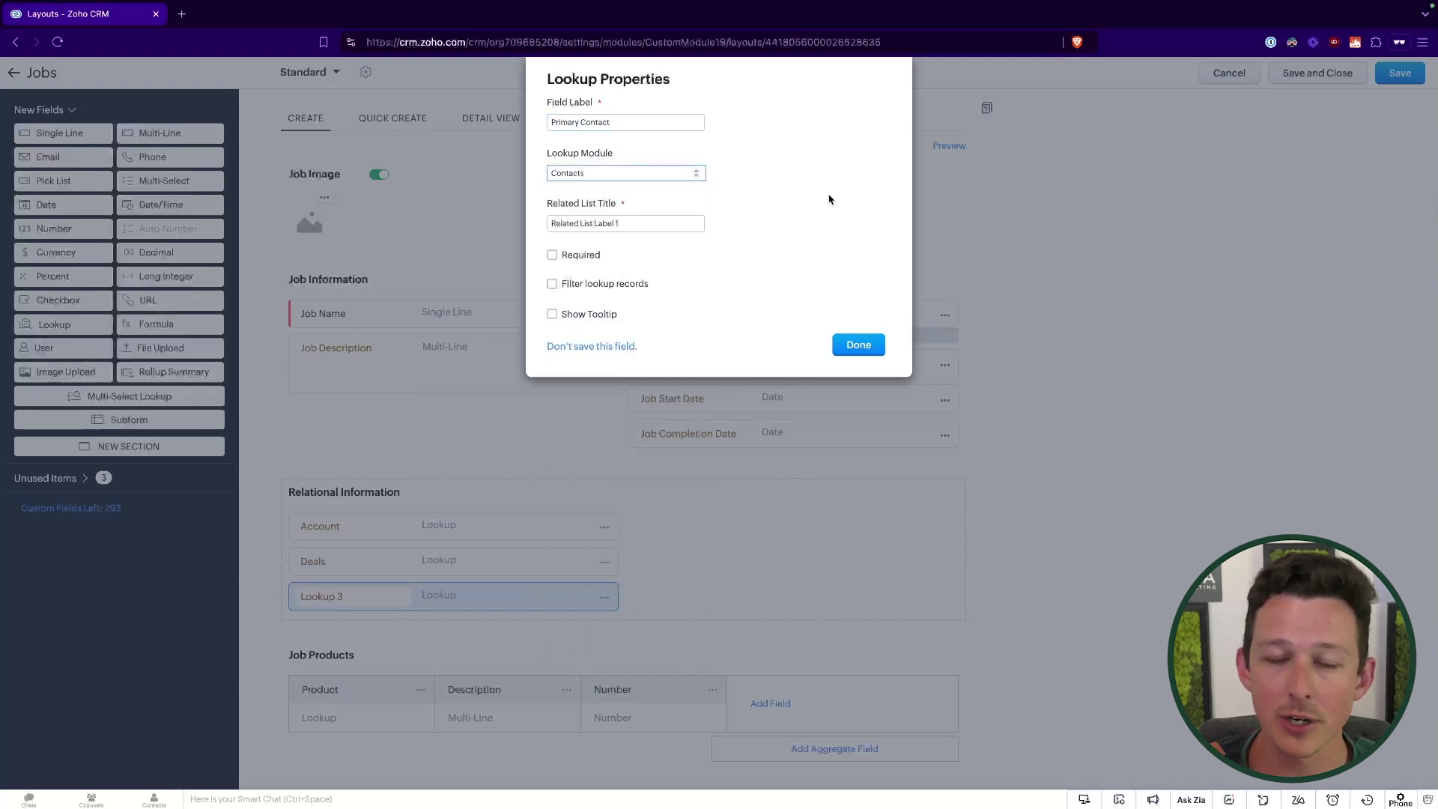
Retitle its related list to 'Jobs - Primary Contact' and save the field
{"action": "triple_click", "coordinate": [687, 222]}
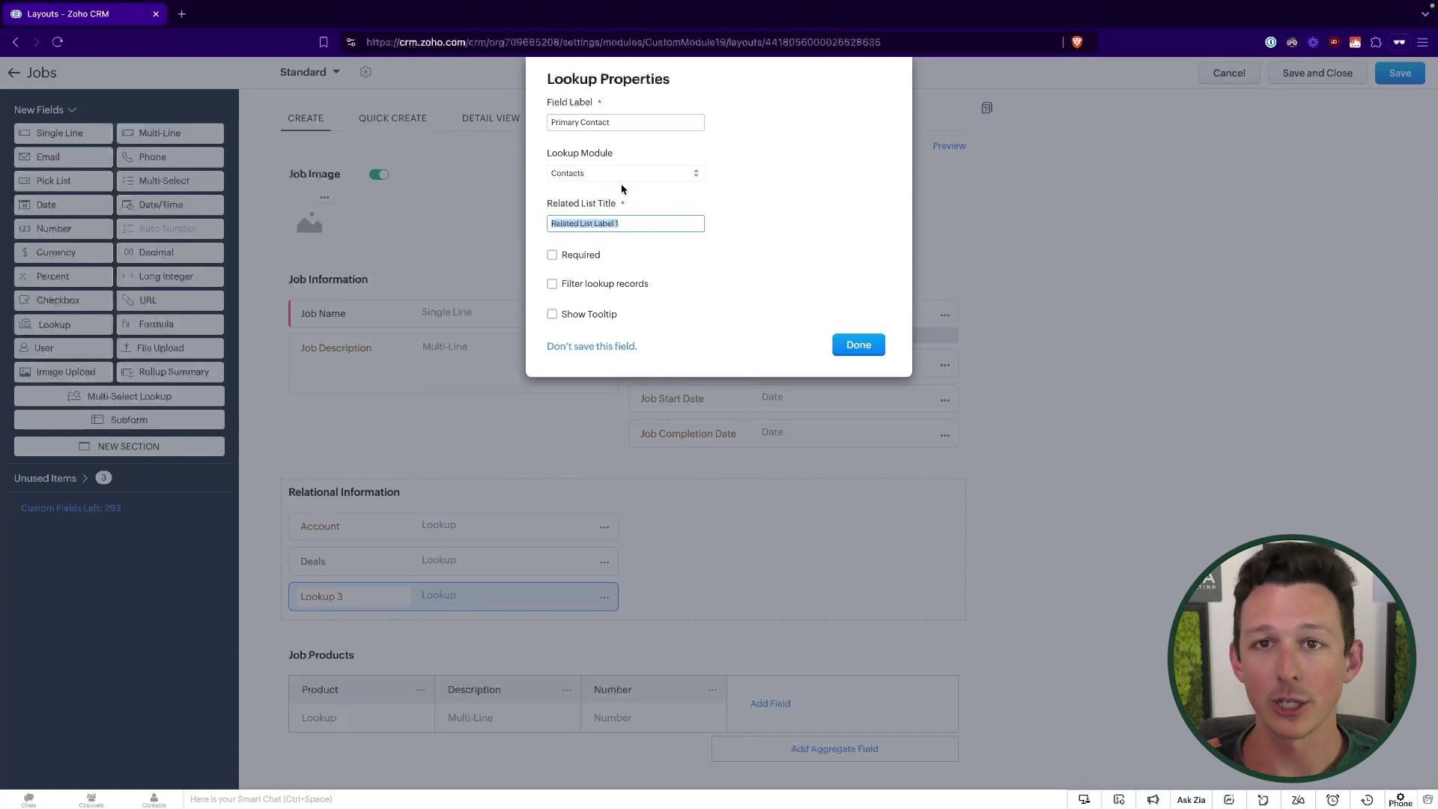
{"action": "type", "text": "Job"}
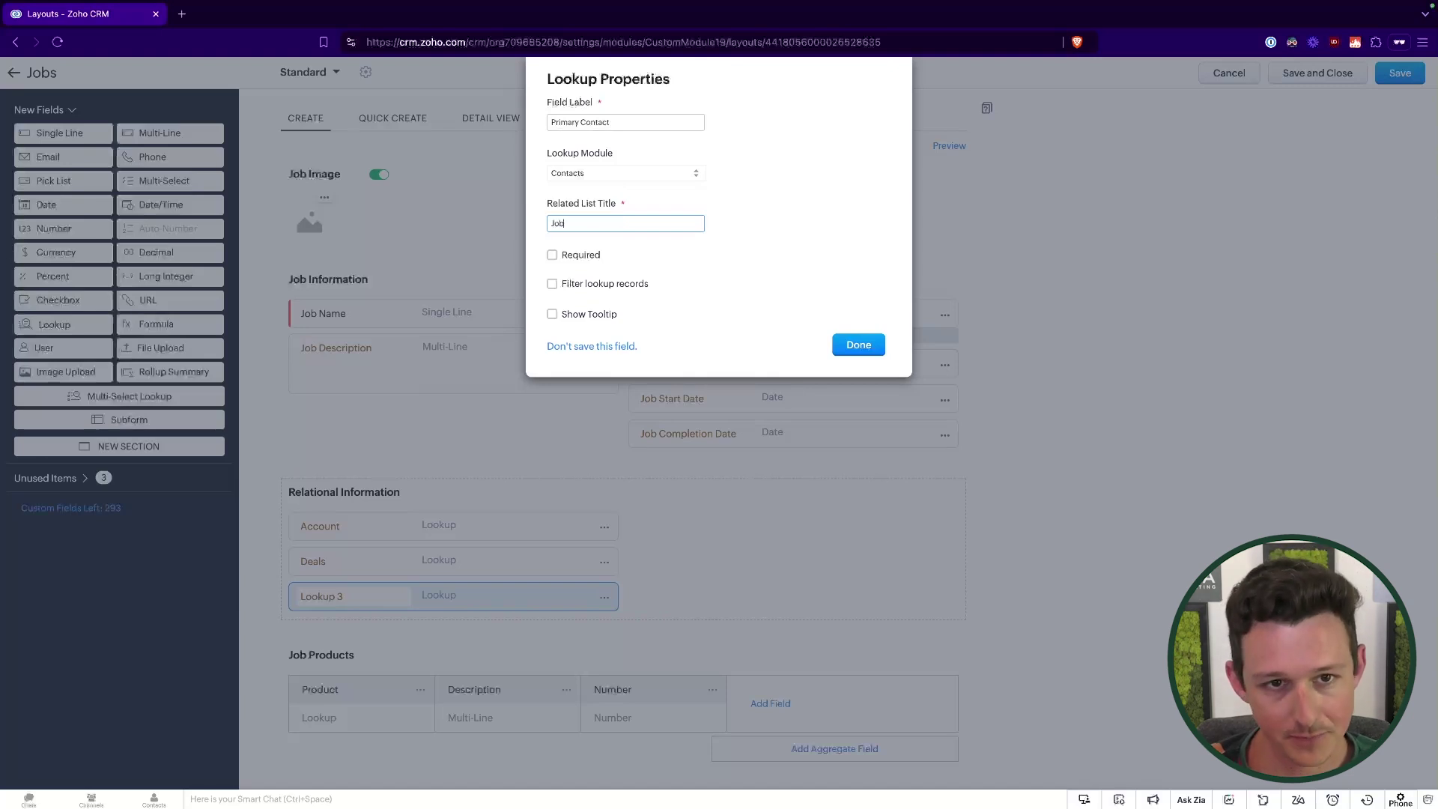
{"action": "type", "text": "s - Primary Contact"}
{"action": "left_click", "coordinate": [781, 221]}
{"action": "left_click_drag", "start_coordinate": [552, 225], "coordinate": [570, 225]}
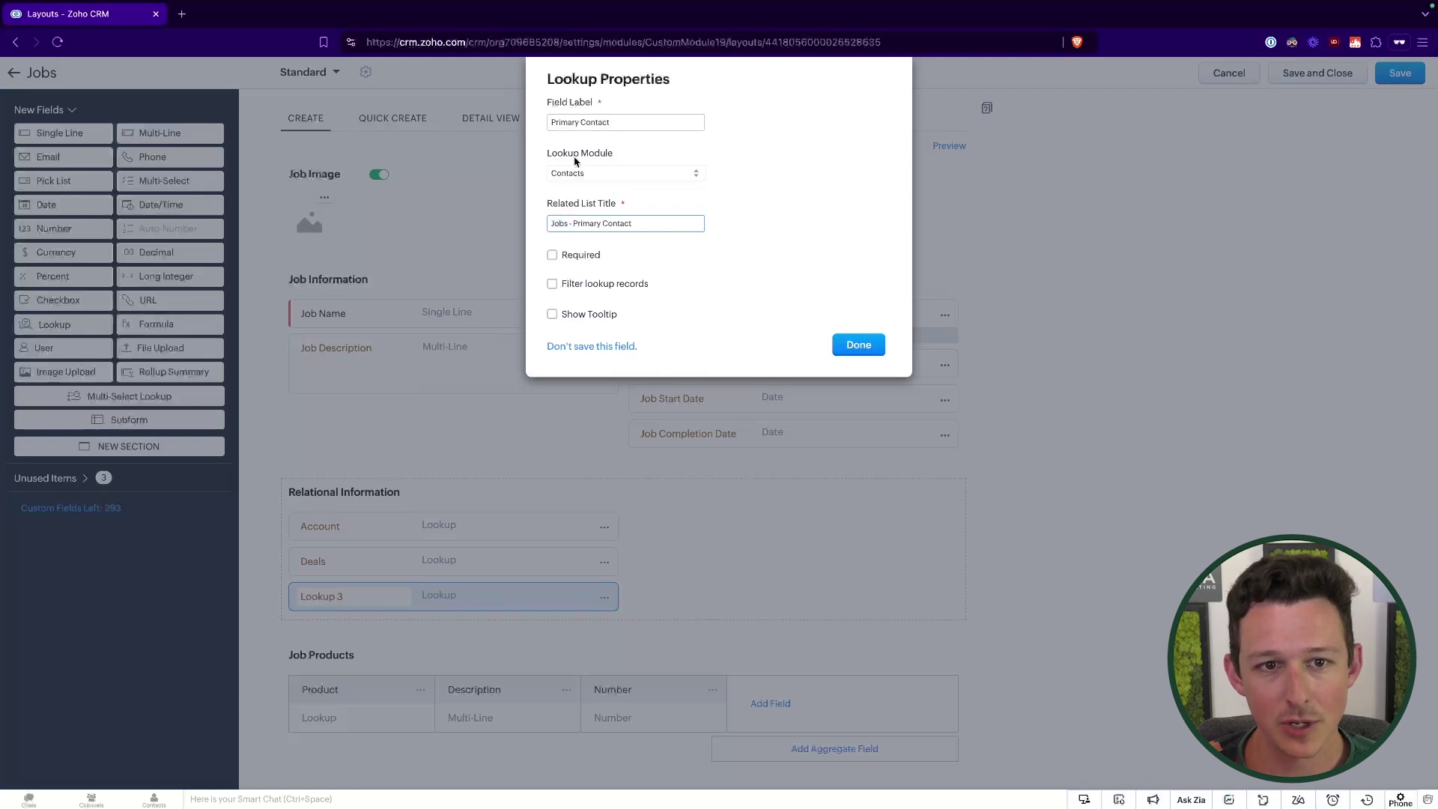
{"action": "left_click", "coordinate": [561, 126]}
{"action": "left_click_drag", "start_coordinate": [561, 126], "coordinate": [611, 125]}
{"action": "left_click_drag", "start_coordinate": [648, 224], "coordinate": [581, 224]}
{"action": "left_click", "coordinate": [759, 238]}
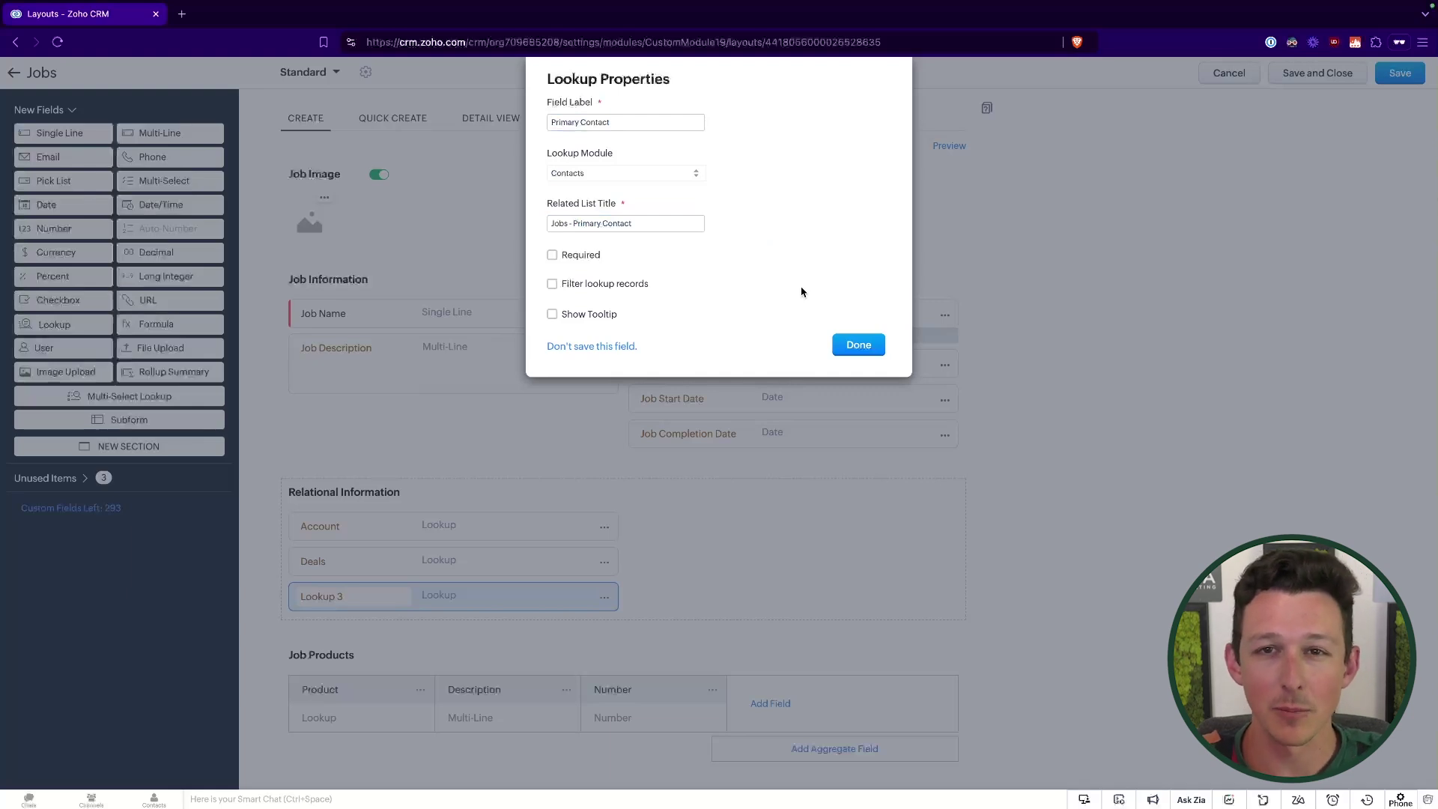
{"action": "left_click", "coordinate": [858, 343]}
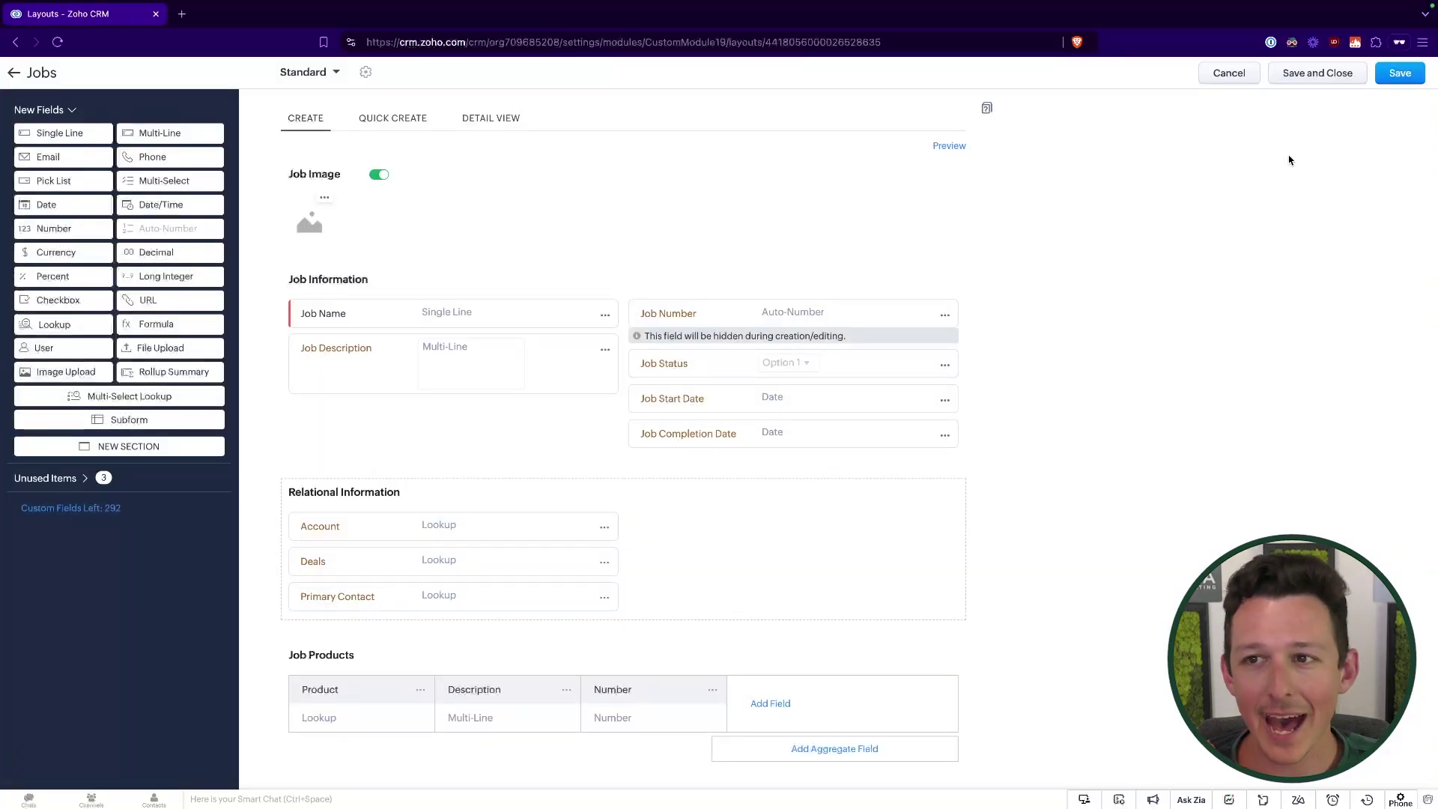
Save the Jobs layout, then click through the Account, Deals and Primary Contact lookup fields
{"action": "left_click", "coordinate": [1399, 75]}
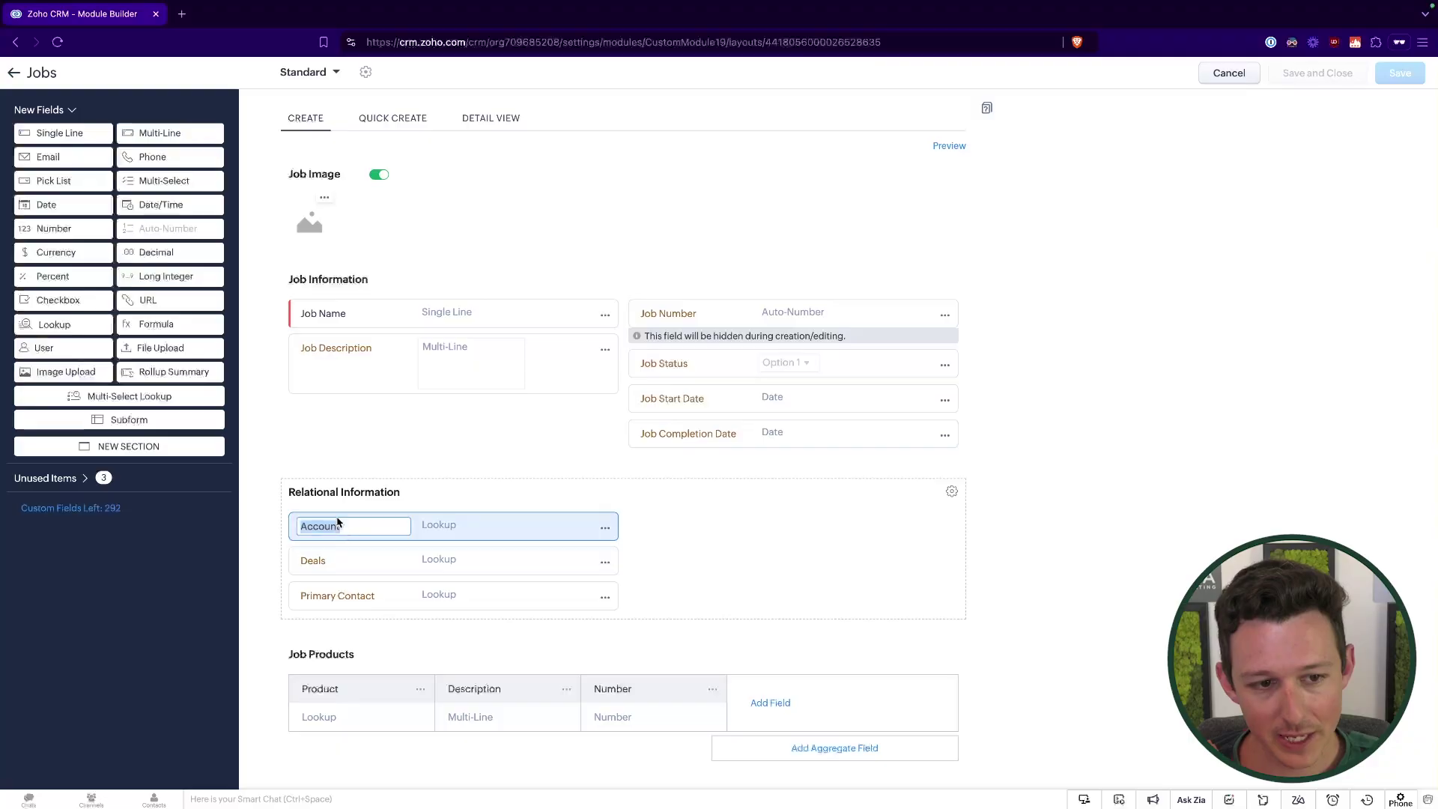
{"action": "left_click", "coordinate": [287, 496]}
{"action": "left_click_drag", "start_coordinate": [289, 498], "coordinate": [408, 498]}
{"action": "key", "text": "Right"}
{"action": "left_click", "coordinate": [307, 527]}
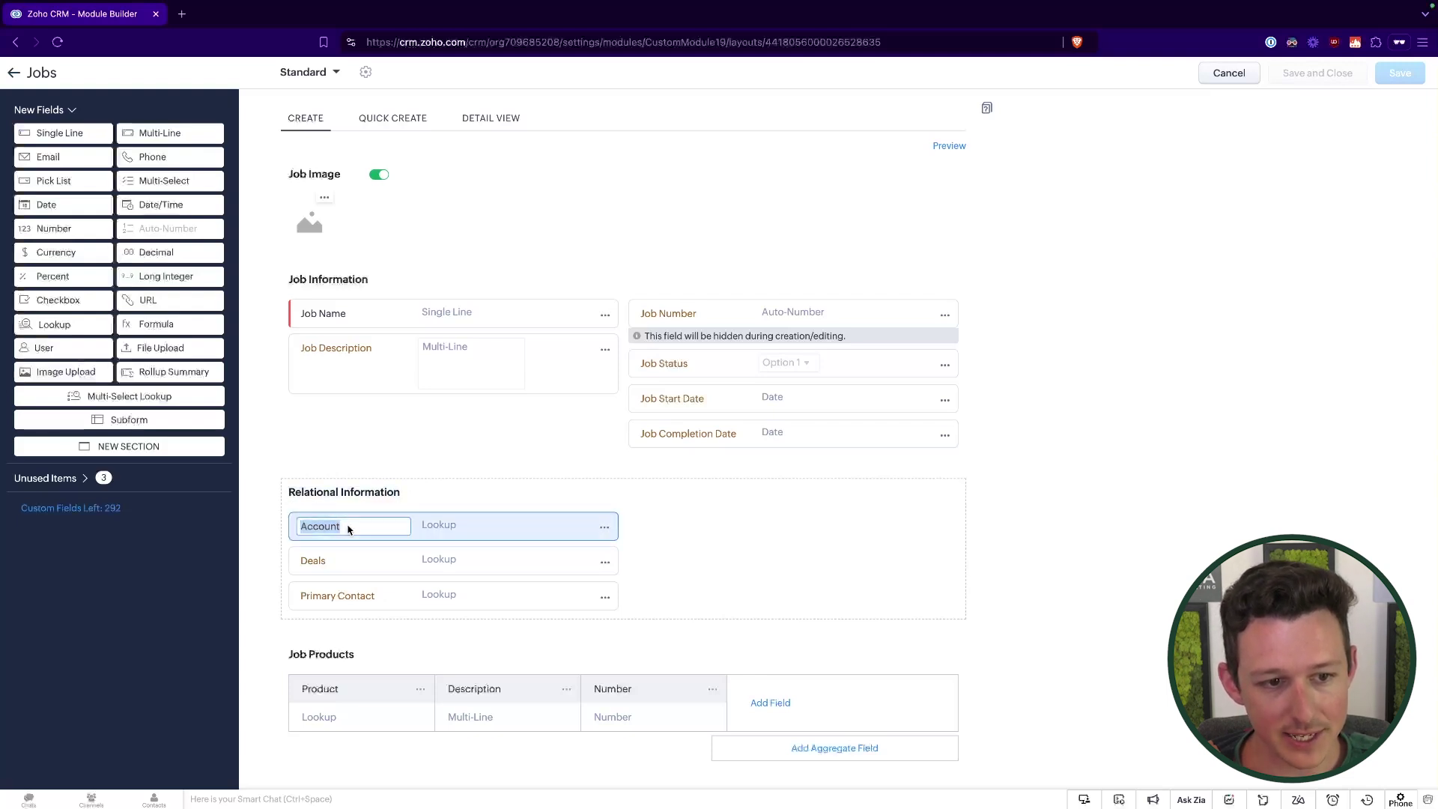
{"action": "left_click", "coordinate": [307, 561]}
{"action": "left_click", "coordinate": [314, 595]}
{"action": "left_click", "coordinate": [459, 480]}
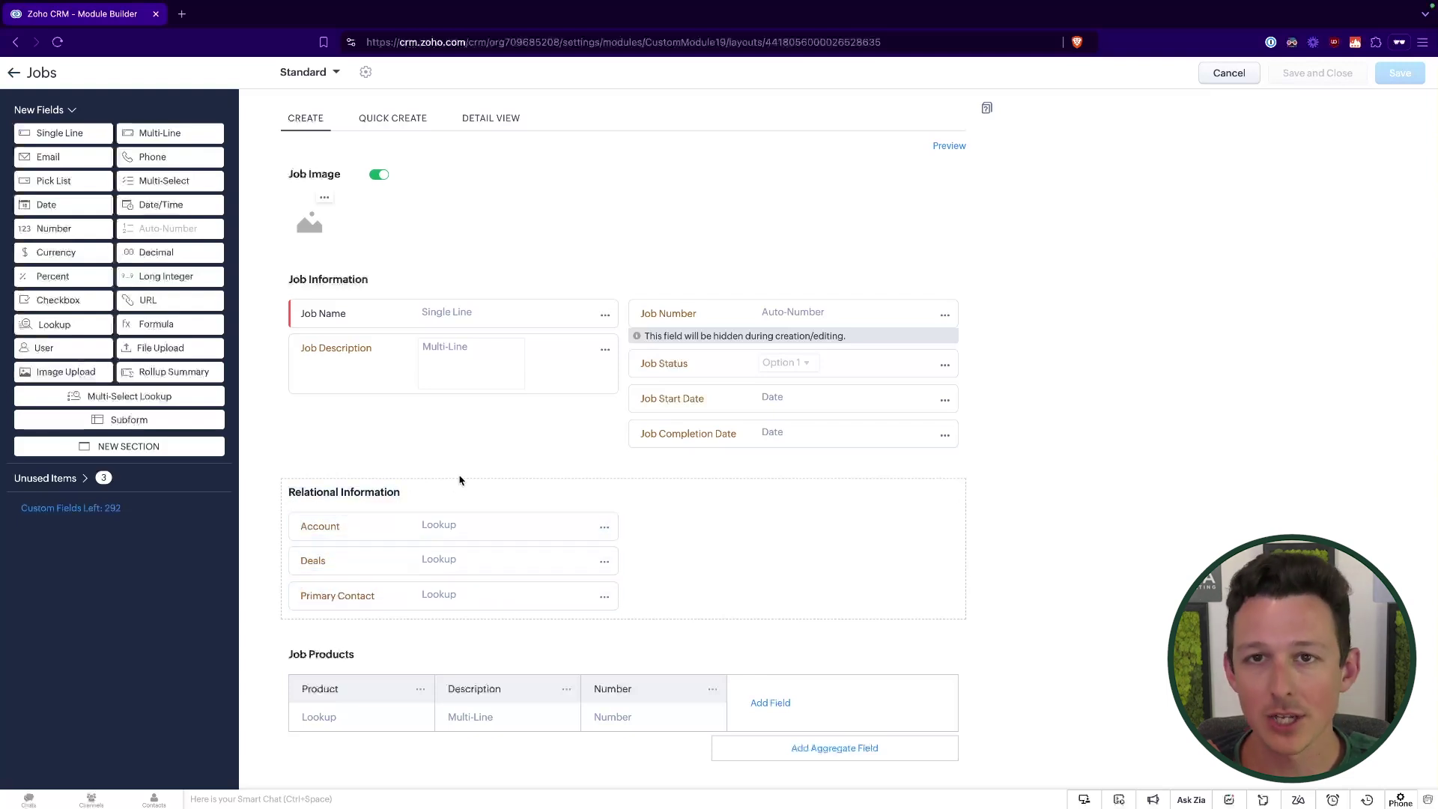
{"action": "left_click", "coordinate": [329, 528]}
{"action": "left_click", "coordinate": [349, 487]}
{"action": "left_click", "coordinate": [339, 562]}
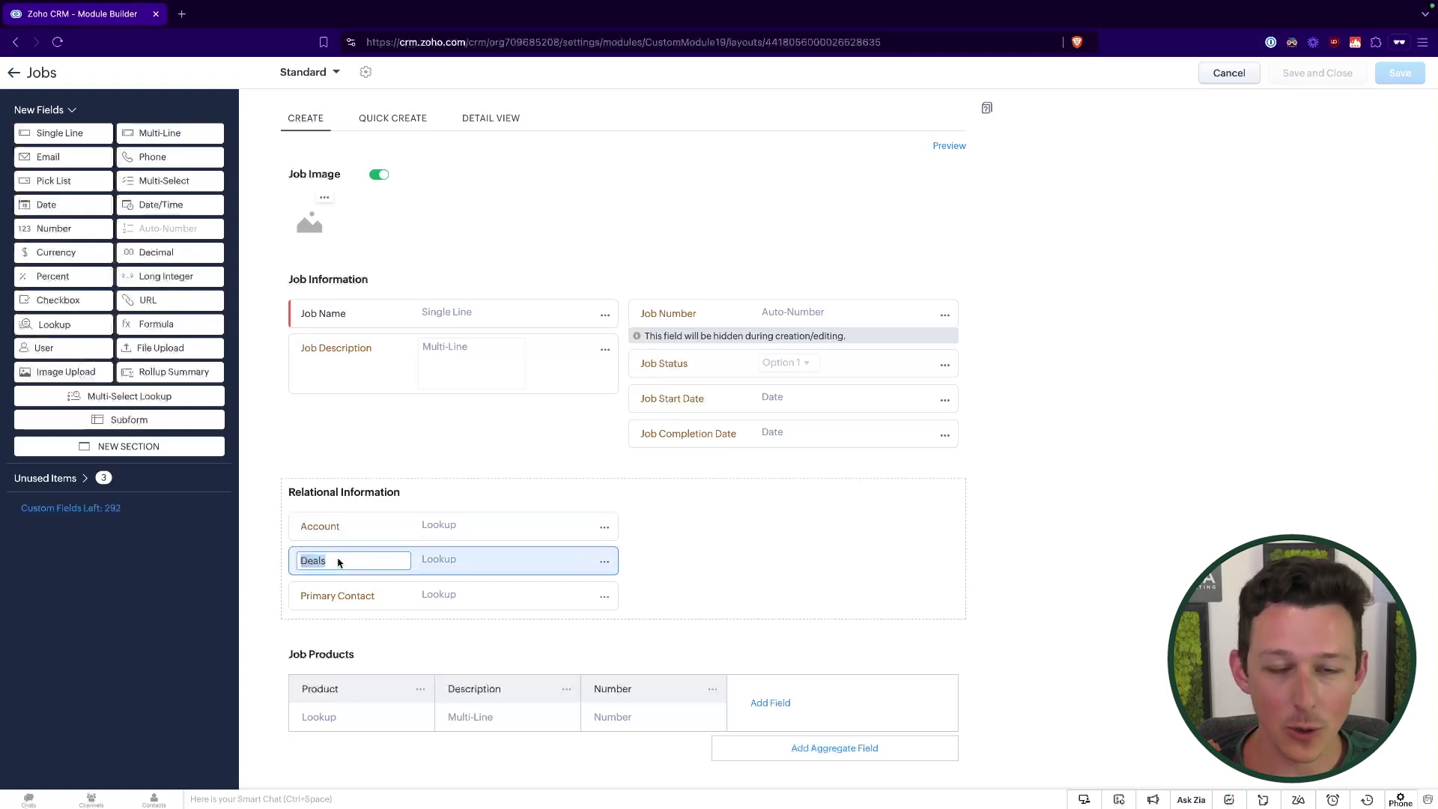
{"action": "left_click", "coordinate": [321, 598]}
{"action": "left_click", "coordinate": [1107, 449]}
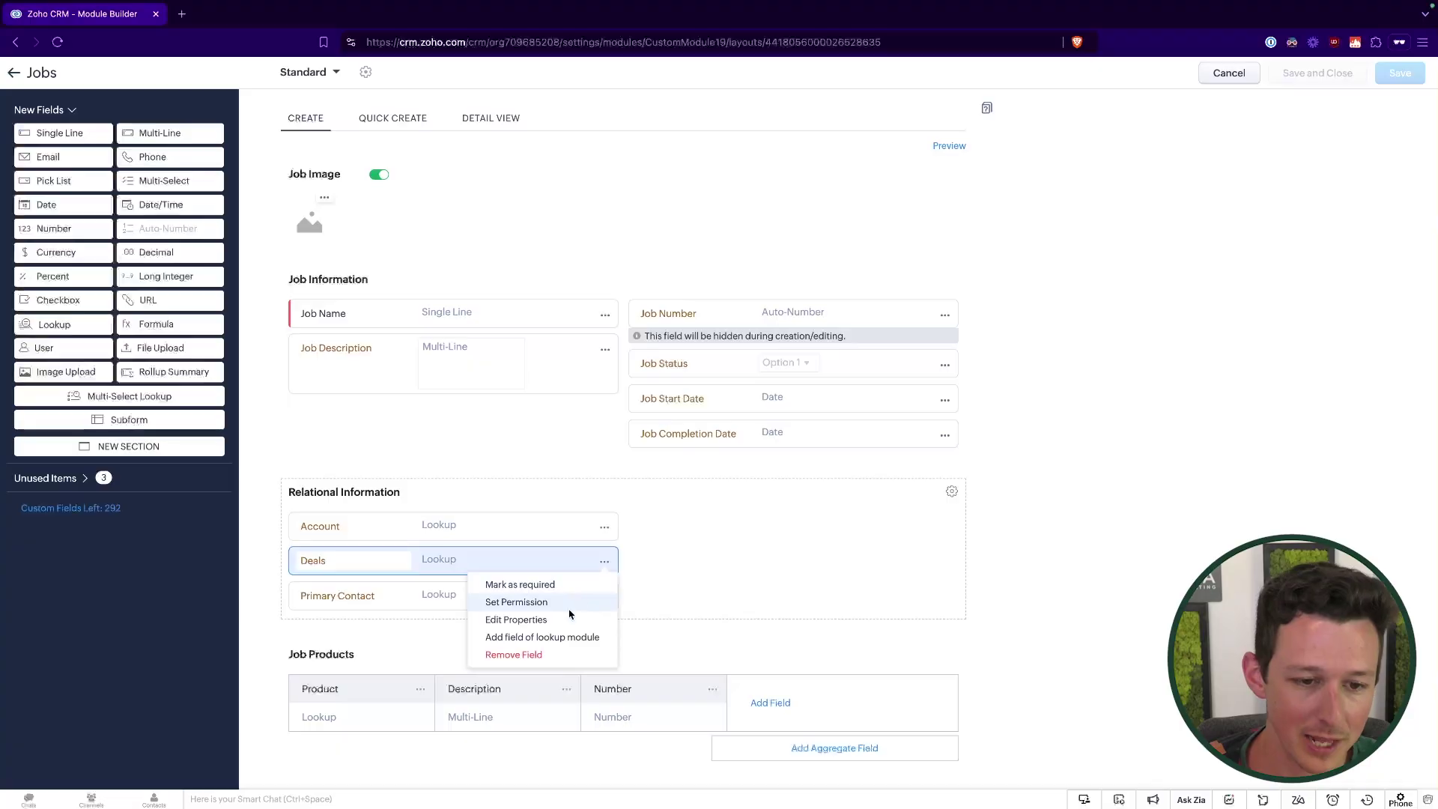
Enable lookup filtering on Deals with the condition Account Name is 'Zenatta'
{"action": "left_click", "coordinate": [561, 619]}
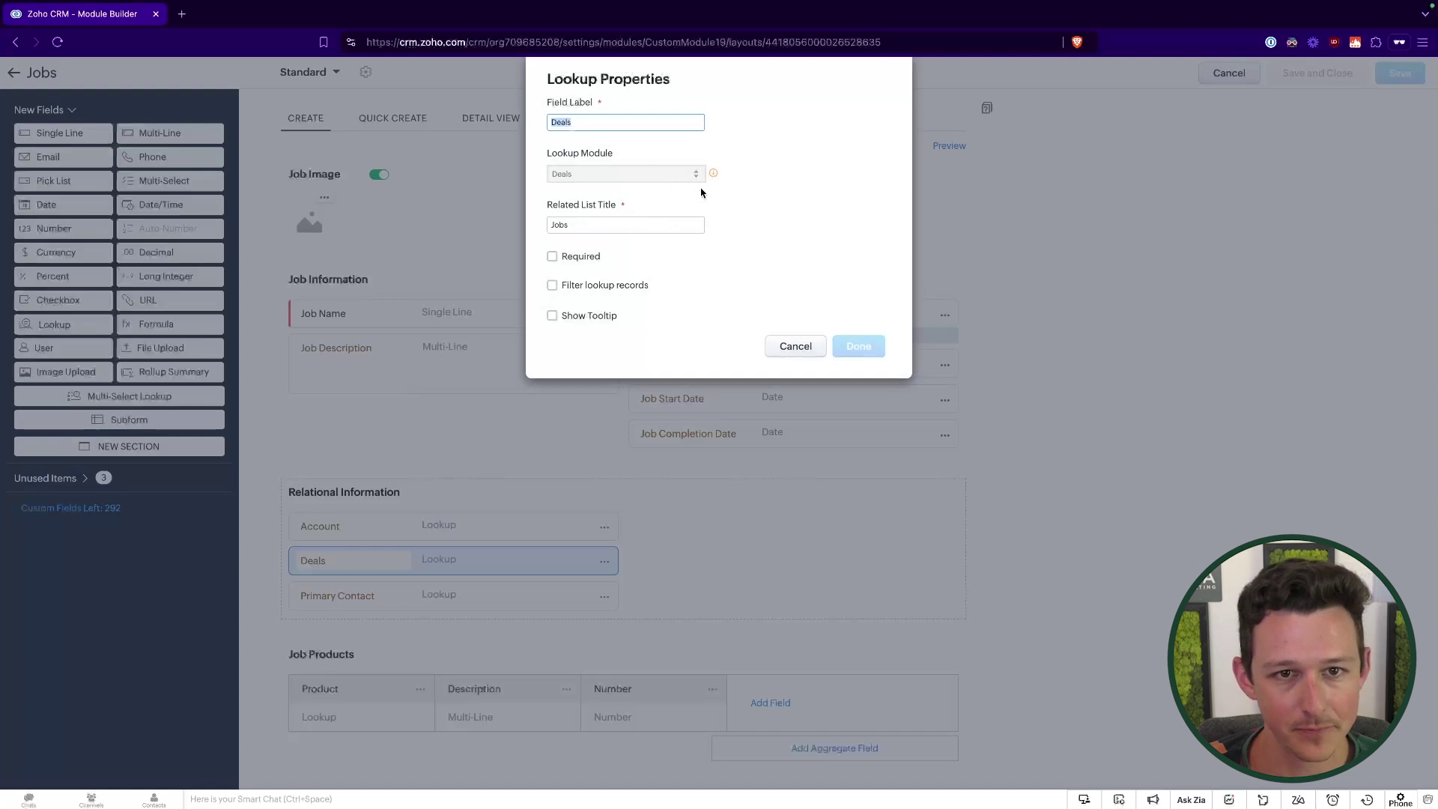
{"action": "left_click", "coordinate": [552, 286]}
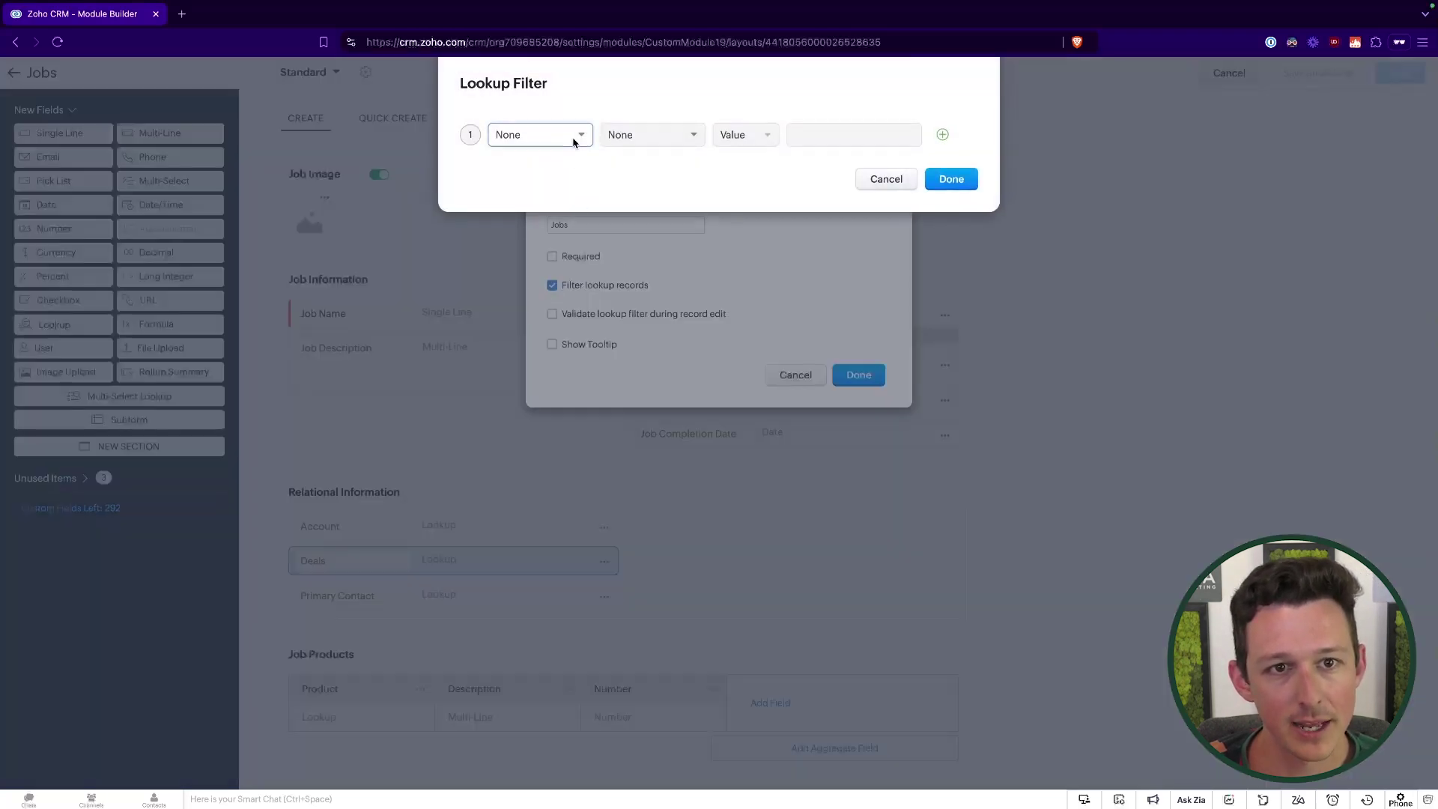
{"action": "left_click", "coordinate": [577, 136]}
{"action": "scroll", "coordinate": [557, 223], "scroll_direction": "down", "scroll_amount": 1}
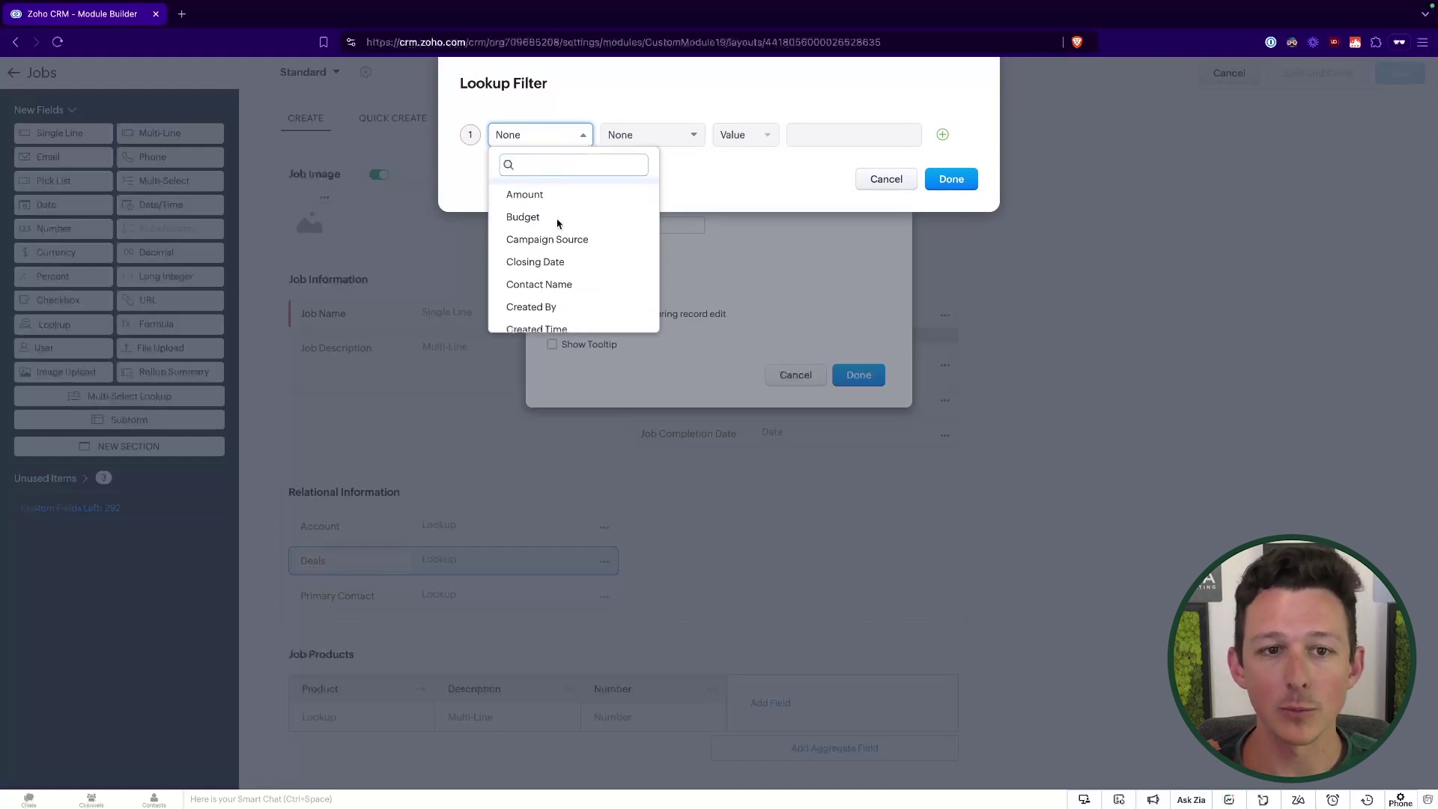
{"action": "scroll", "coordinate": [557, 223], "scroll_direction": "up", "scroll_amount": 2}
{"action": "left_click", "coordinate": [561, 217]}
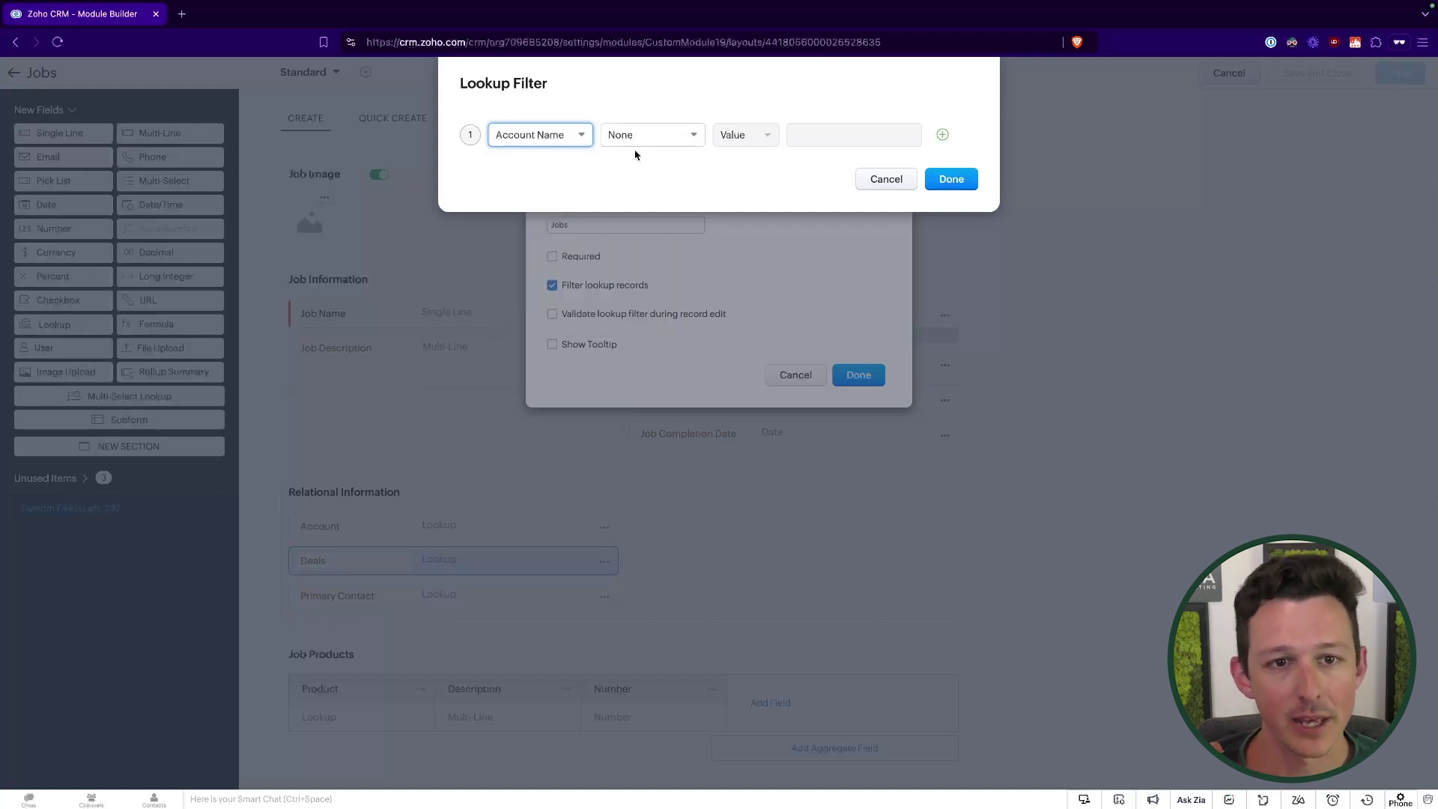
{"action": "left_click", "coordinate": [652, 136]}
{"action": "left_click", "coordinate": [642, 181]}
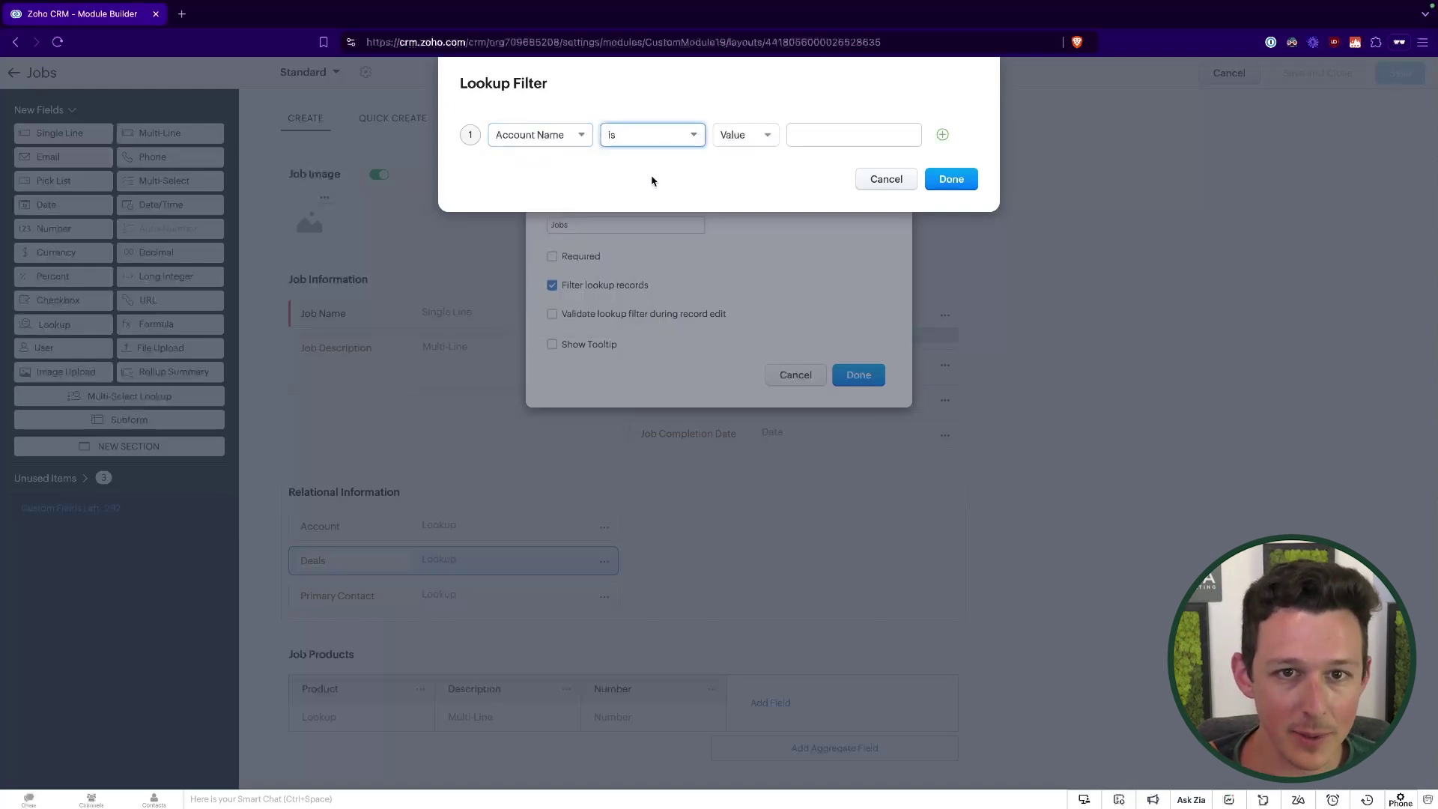
{"action": "left_click", "coordinate": [746, 145]}
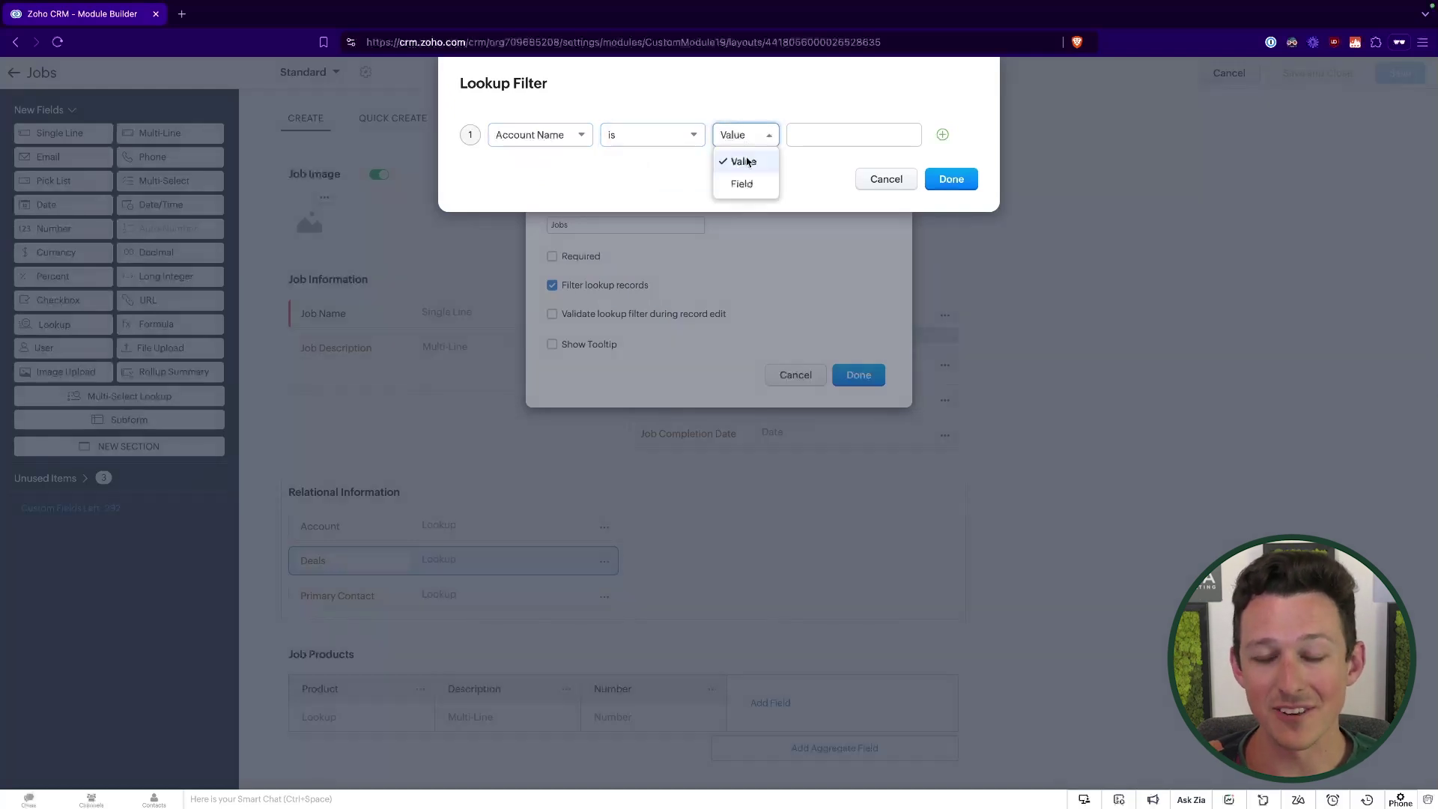
{"action": "left_click", "coordinate": [748, 162]}
{"action": "left_click", "coordinate": [822, 135]}
{"action": "type", "text": "Zenatta"}
{"action": "left_click", "coordinate": [842, 101]}
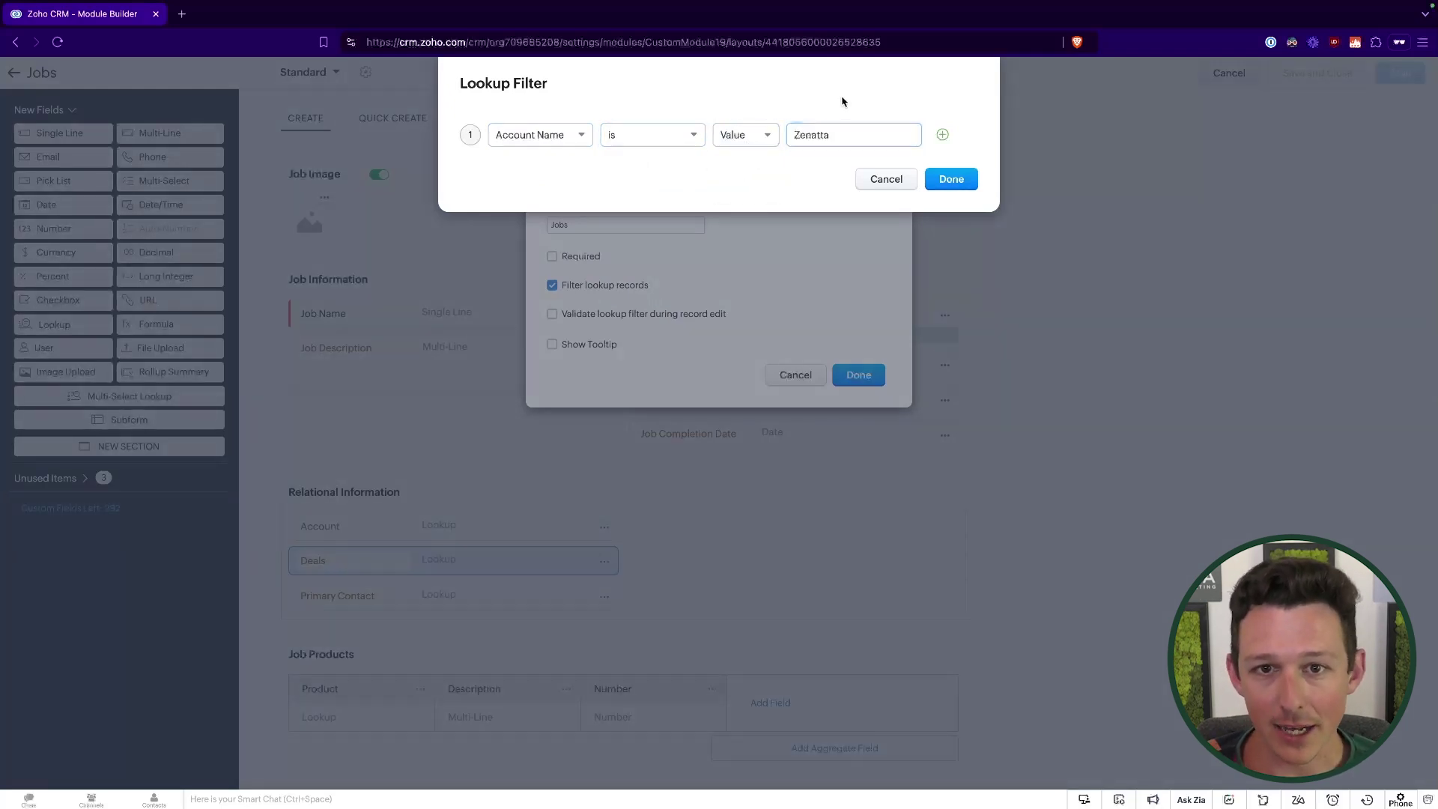
Change the filter to Account Name is the Account (Jobs) field and save Deals properties
{"action": "left_click", "coordinate": [654, 135]}
{"action": "left_click", "coordinate": [623, 184]}
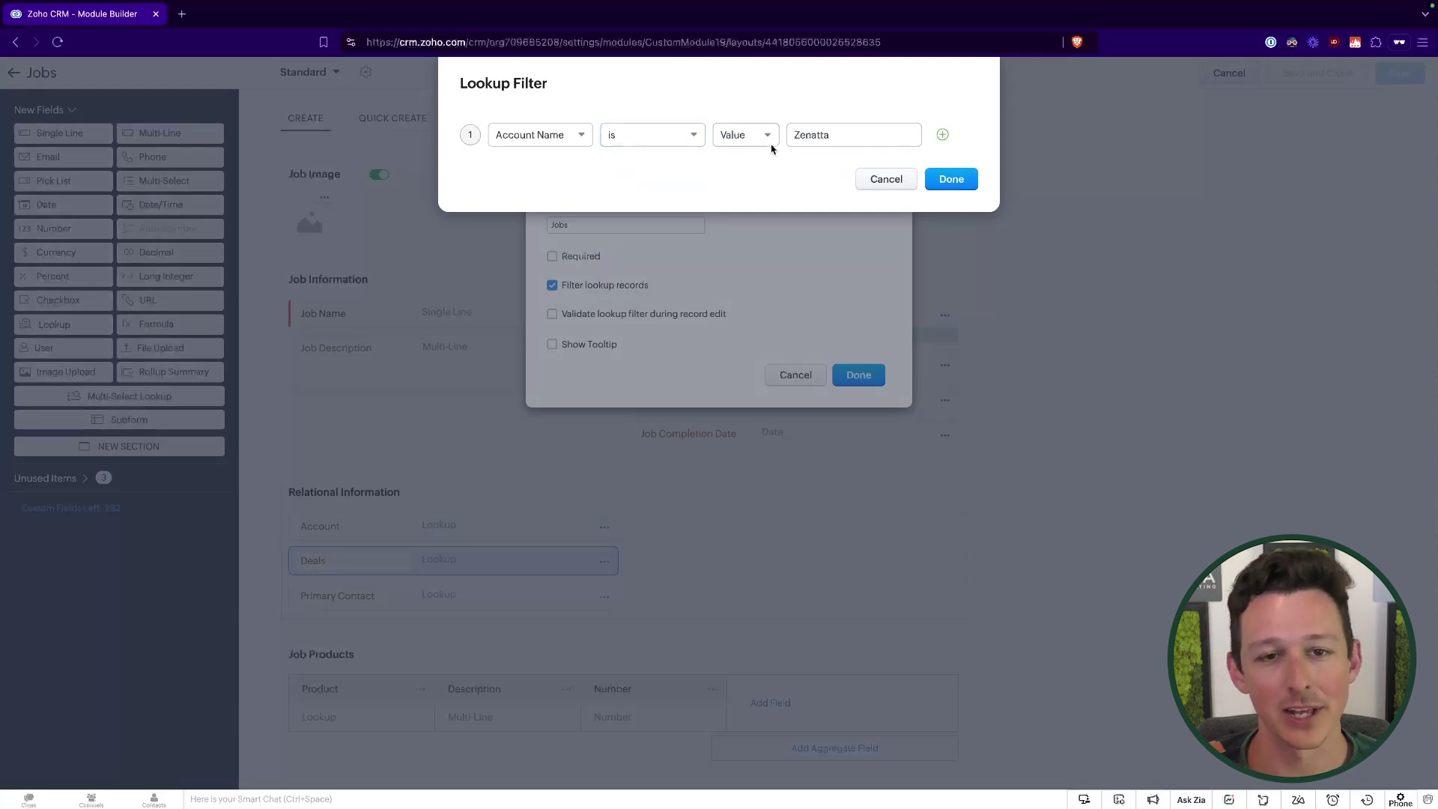
{"action": "left_click", "coordinate": [768, 136]}
{"action": "left_click", "coordinate": [747, 184]}
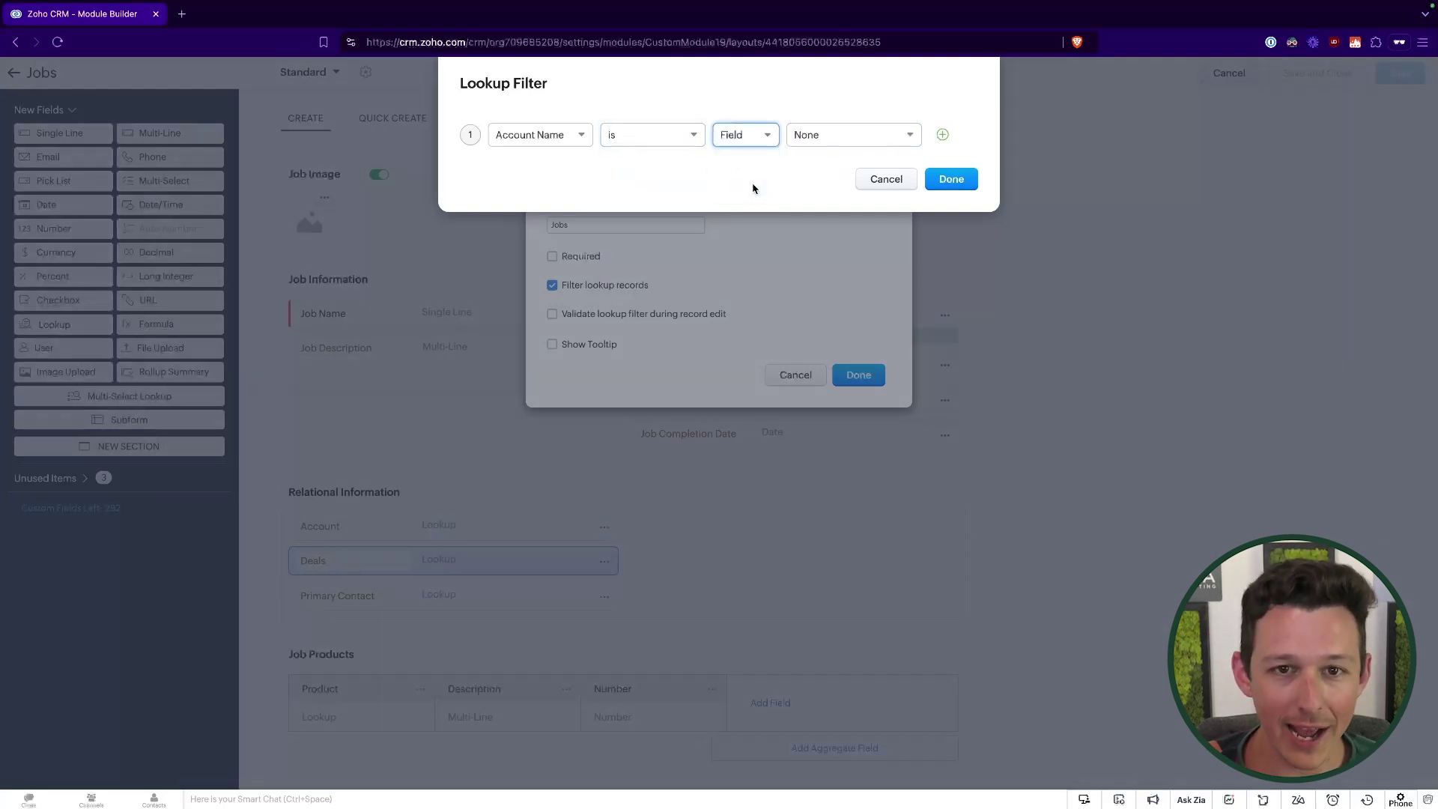
{"action": "left_click", "coordinate": [830, 136]}
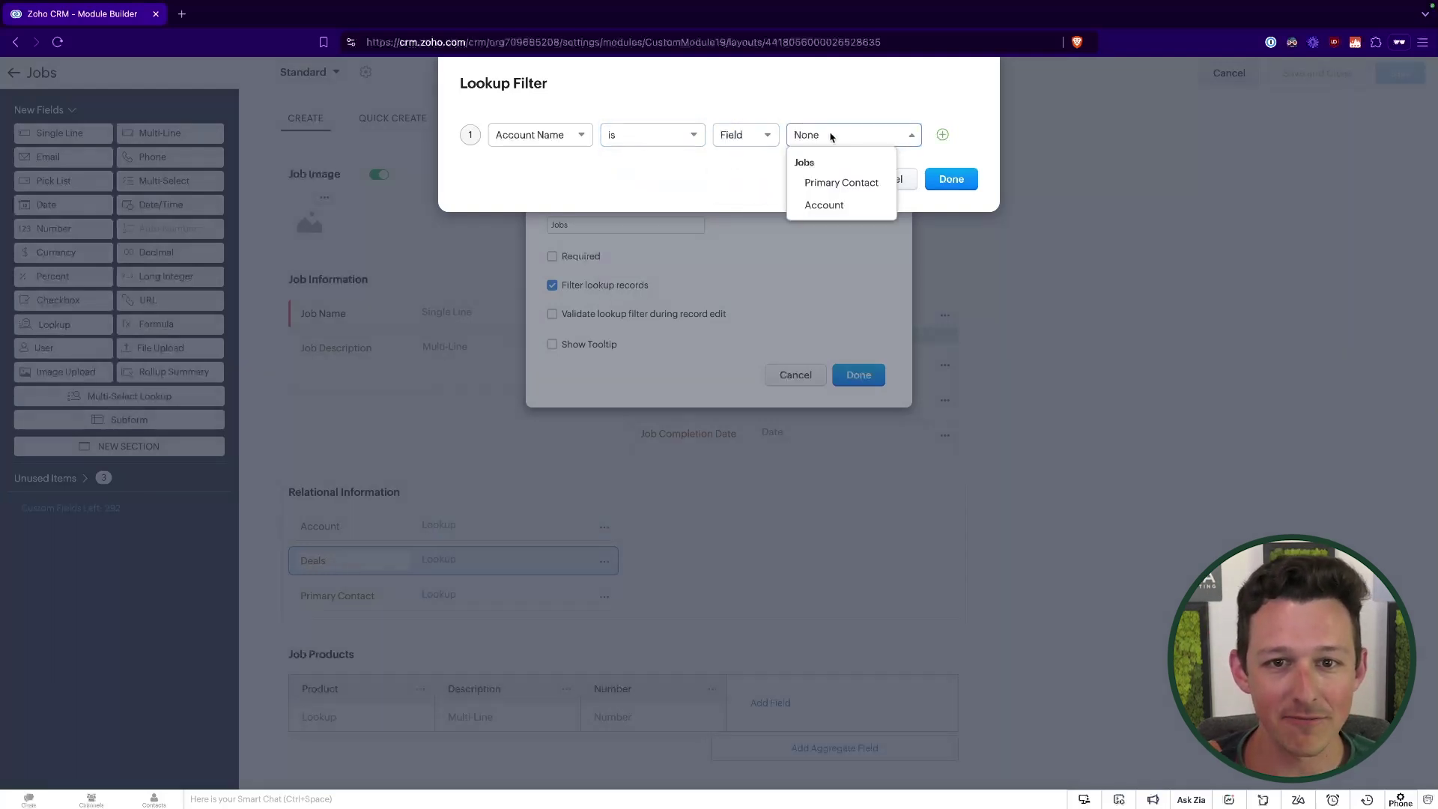
{"action": "left_click", "coordinate": [824, 206]}
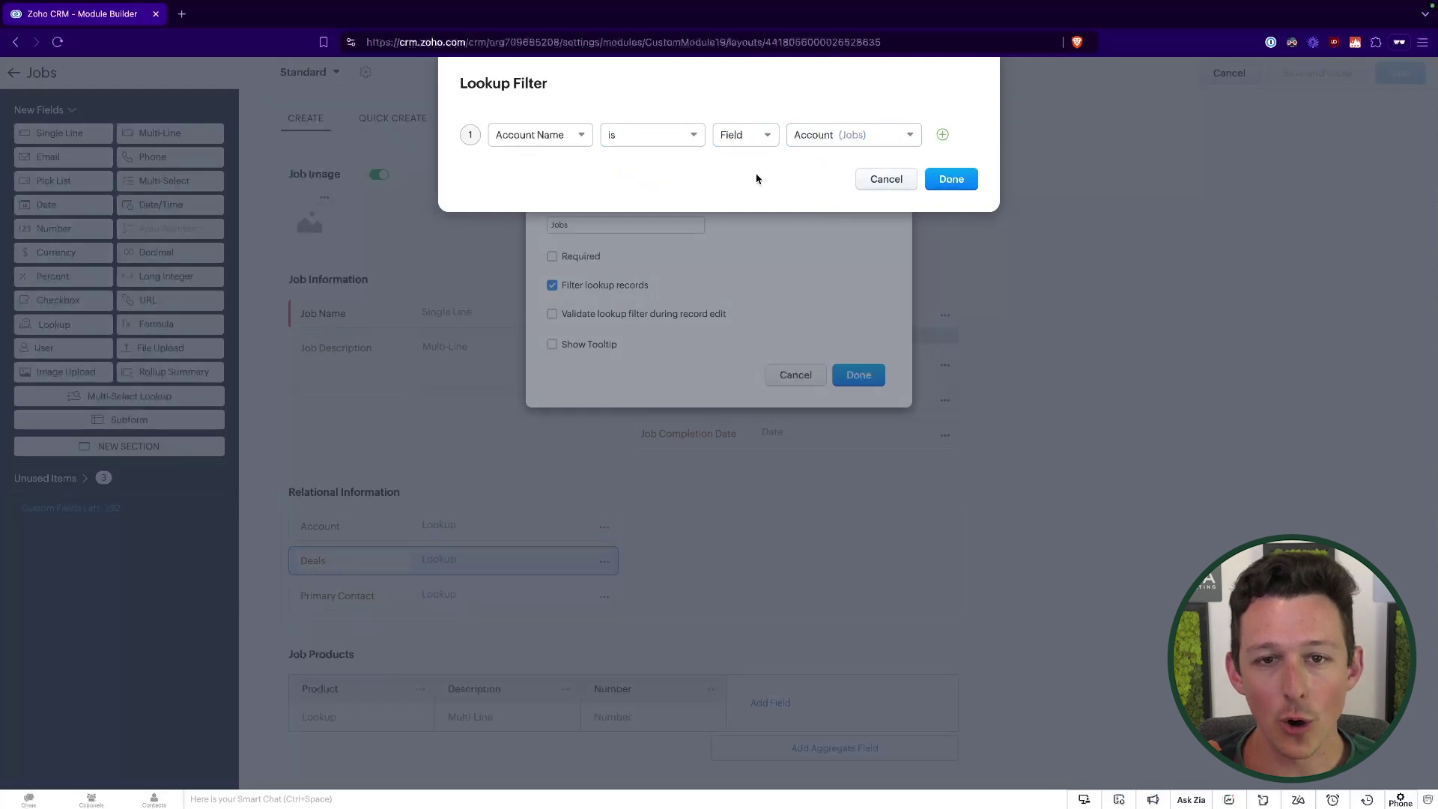
{"action": "left_click", "coordinate": [951, 180]}
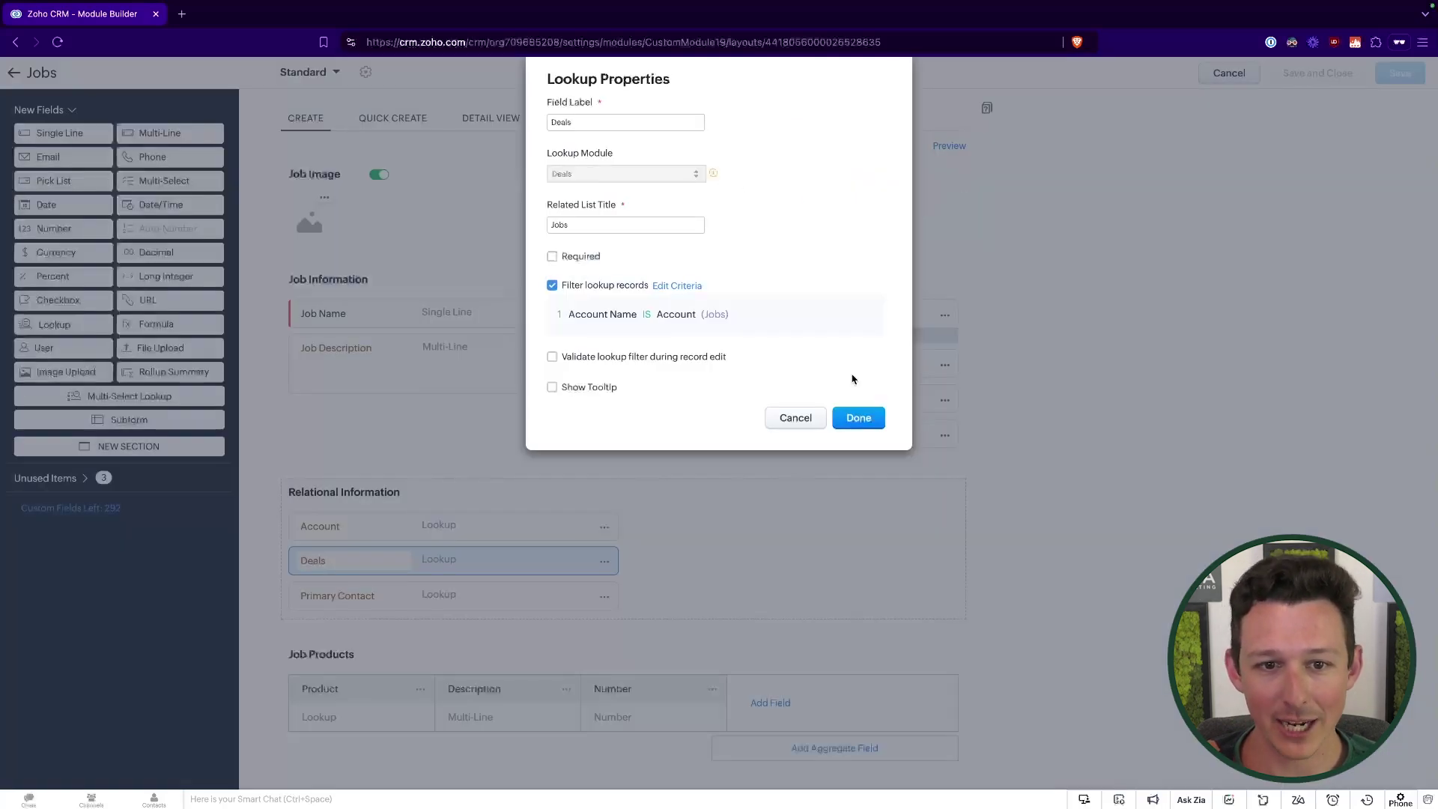
{"action": "left_click", "coordinate": [849, 417]}
{"action": "left_click", "coordinate": [604, 597]}
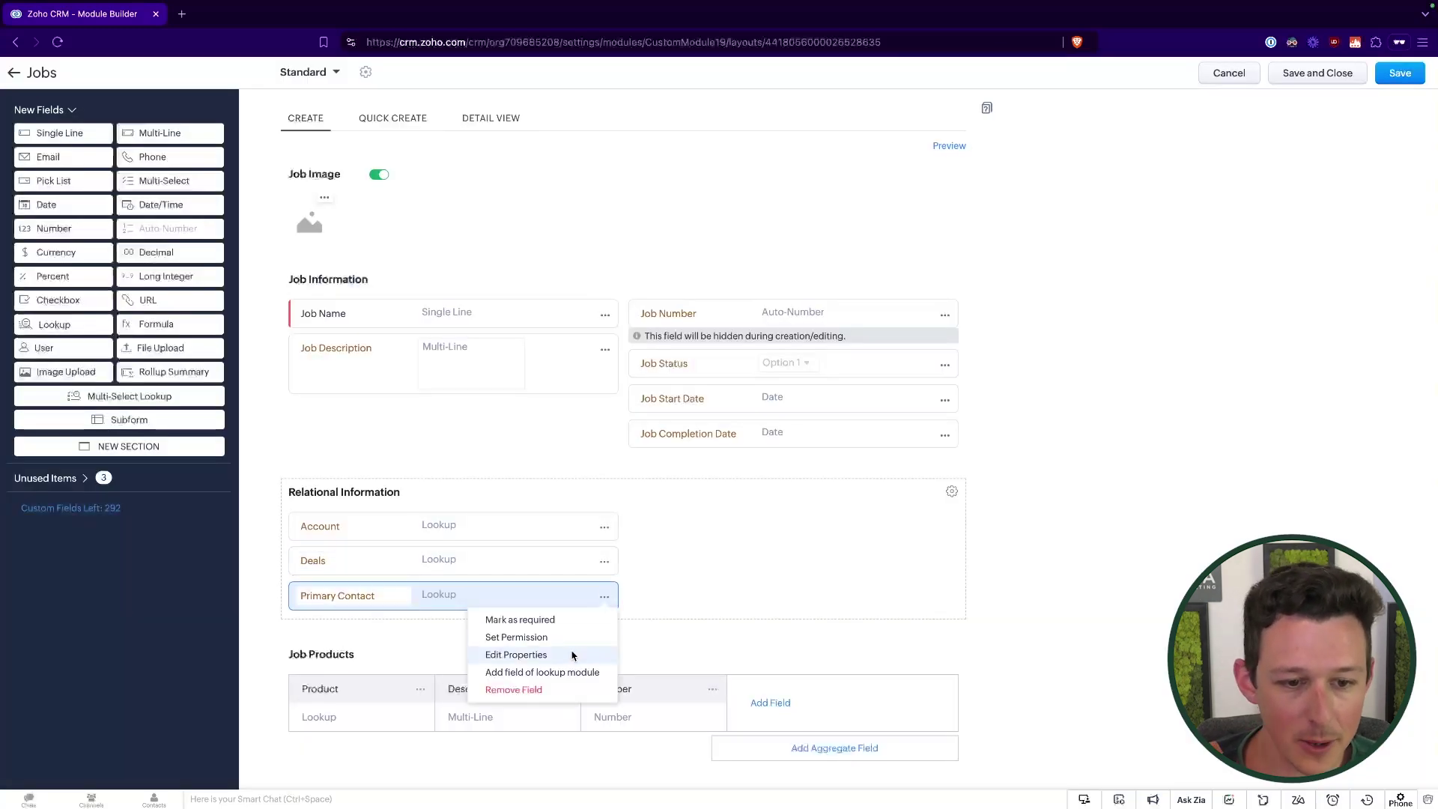
Filter Primary Contact lookup records by Account Name is the Account (Jobs) field
{"action": "left_click", "coordinate": [516, 654]}
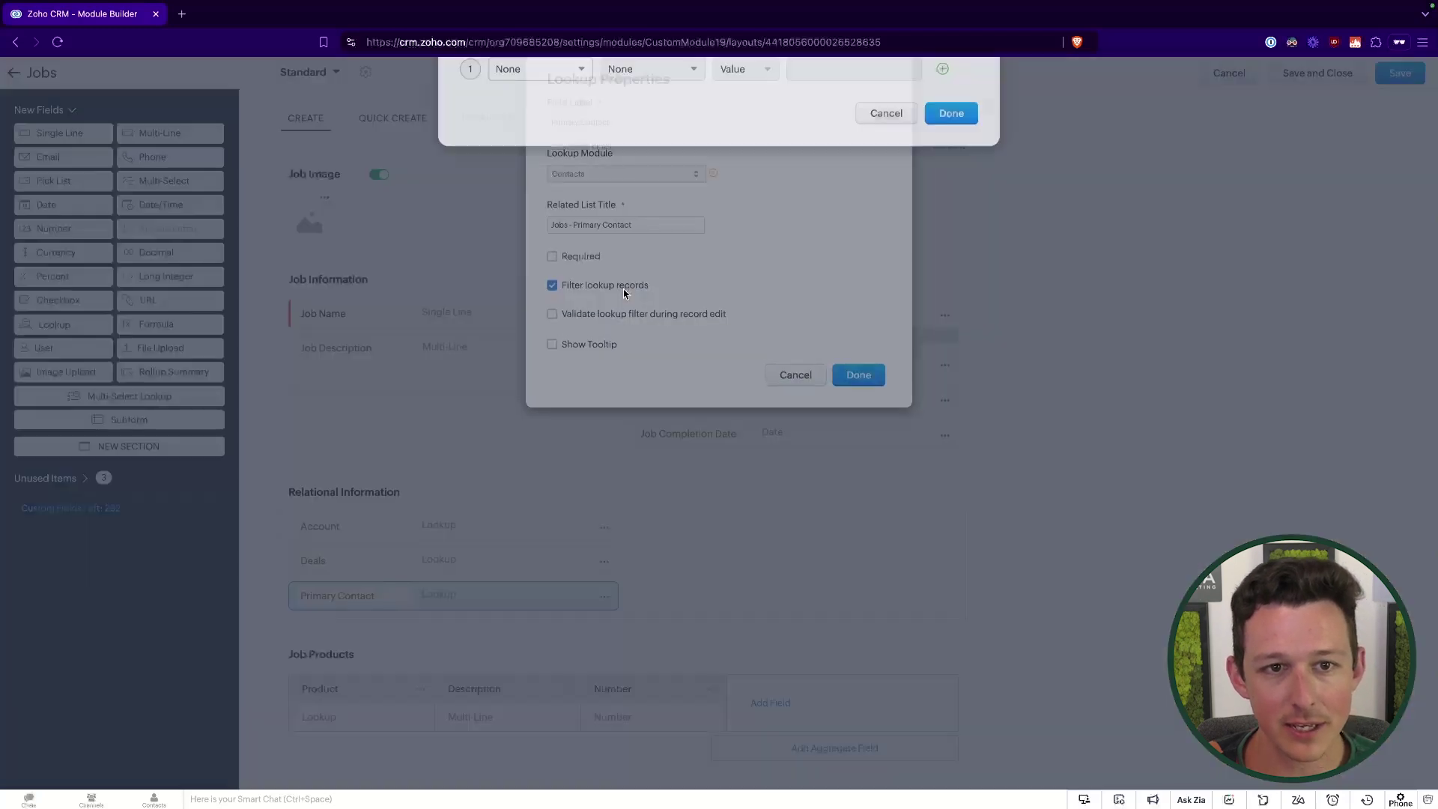
{"action": "left_click", "coordinate": [581, 136]}
{"action": "type", "text": "ac"}
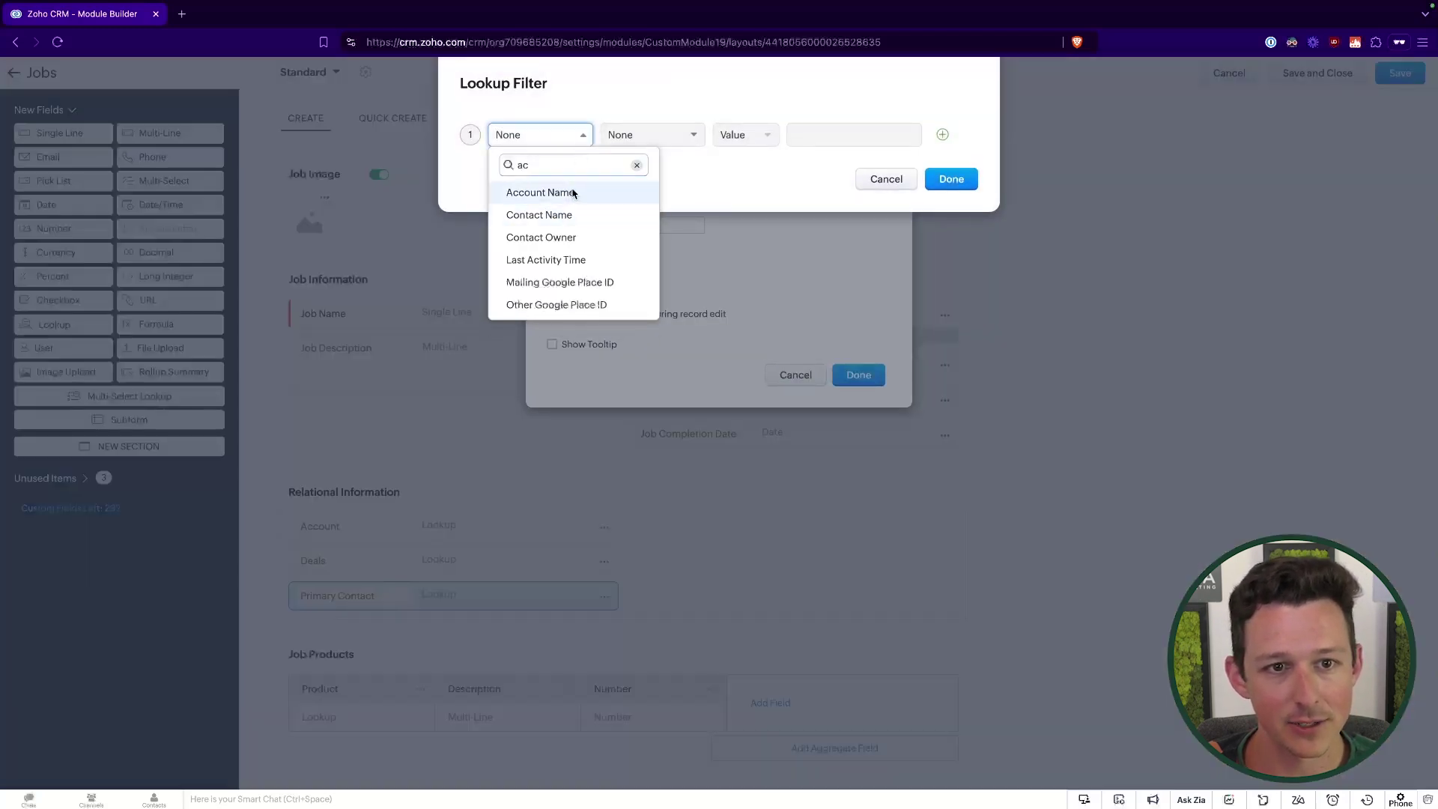
{"action": "left_click", "coordinate": [571, 194]}
{"action": "left_click", "coordinate": [652, 135]}
{"action": "left_click", "coordinate": [651, 185]}
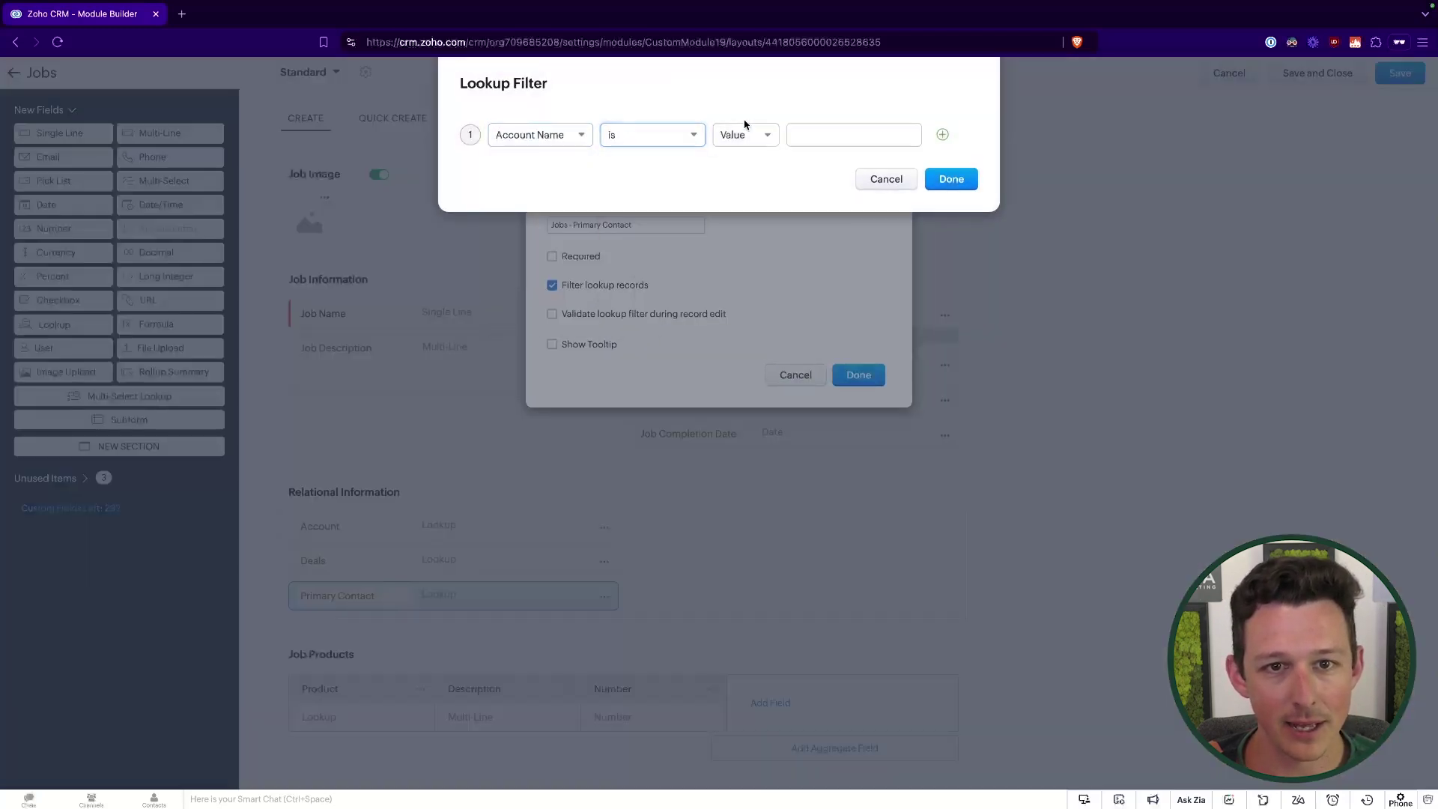
{"action": "left_click", "coordinate": [748, 184]}
{"action": "left_click", "coordinate": [805, 136]}
{"action": "left_click", "coordinate": [822, 205]}
{"action": "left_click", "coordinate": [957, 179]}
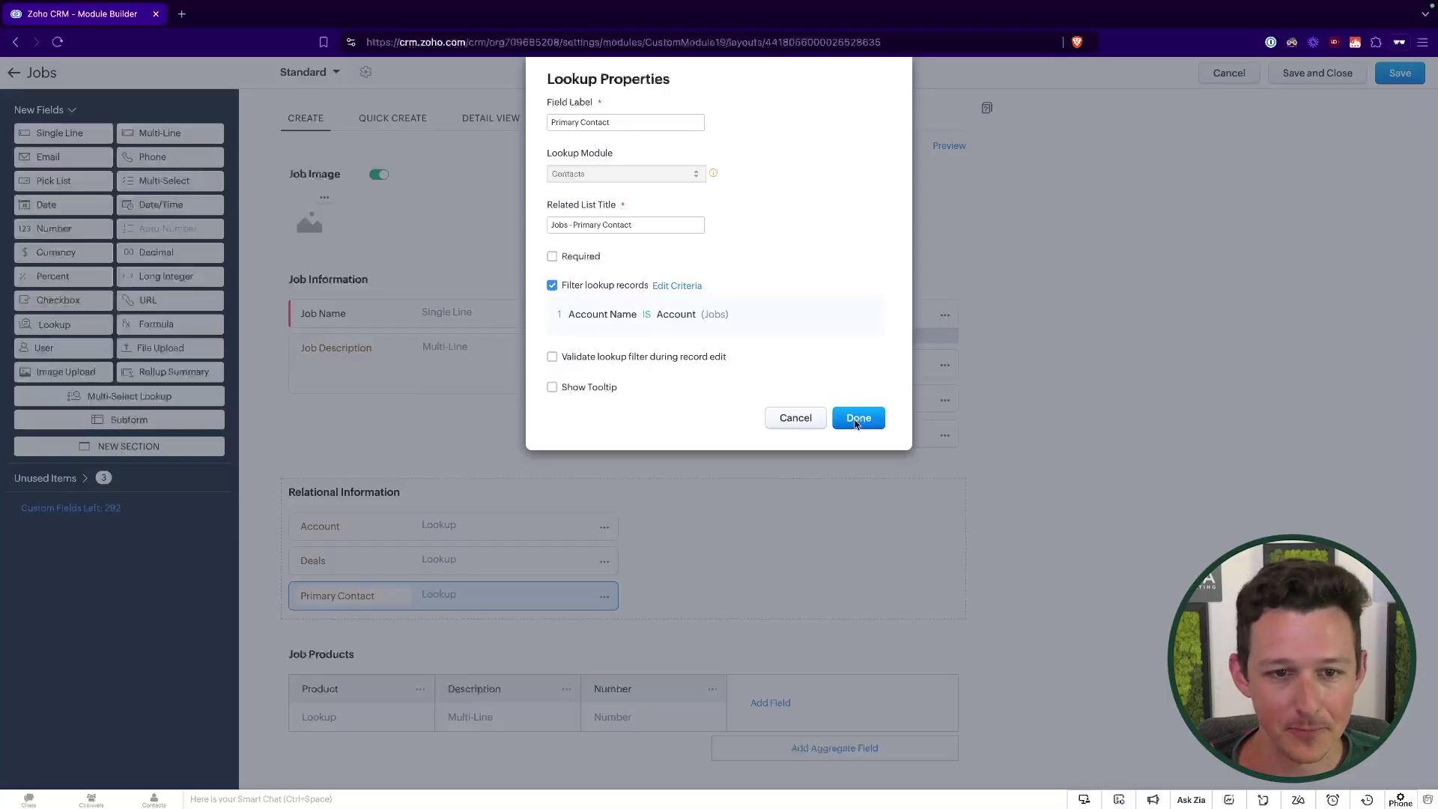
Save the Primary Contact lookup properties with the new Account filter
{"action": "left_click", "coordinate": [854, 417]}
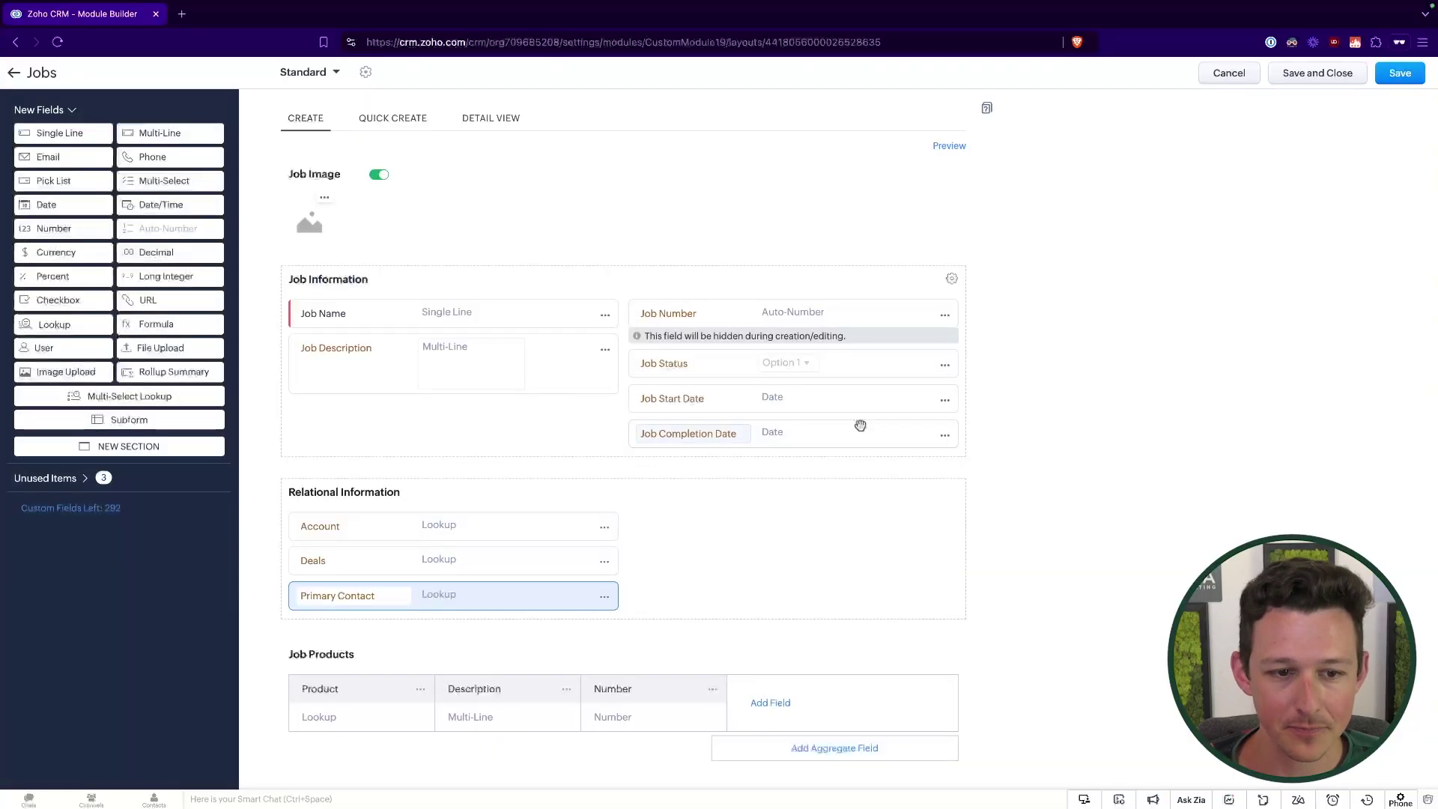
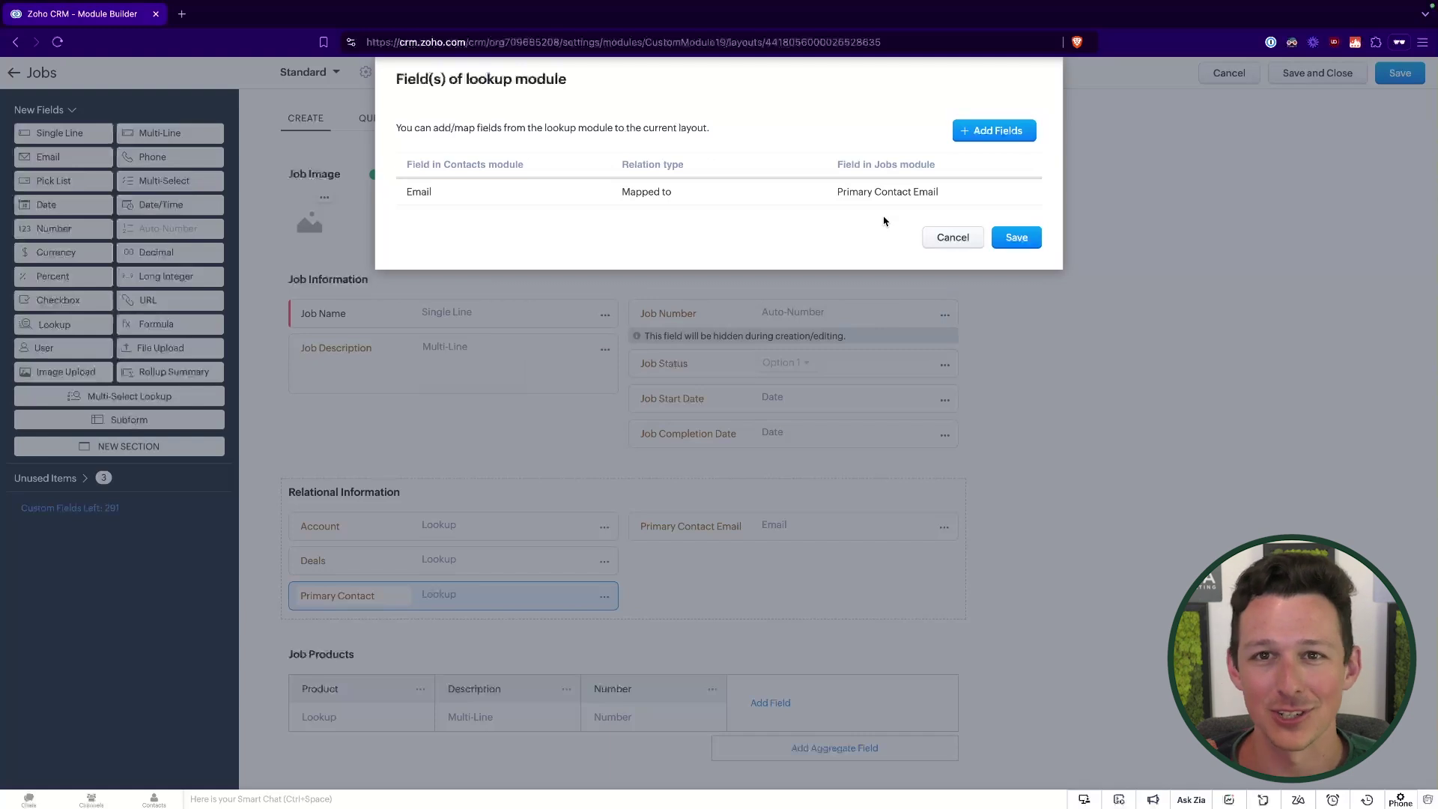
Save the email field mapping and keep the Primary Contact Email label unchanged
{"action": "left_click", "coordinate": [1015, 236]}
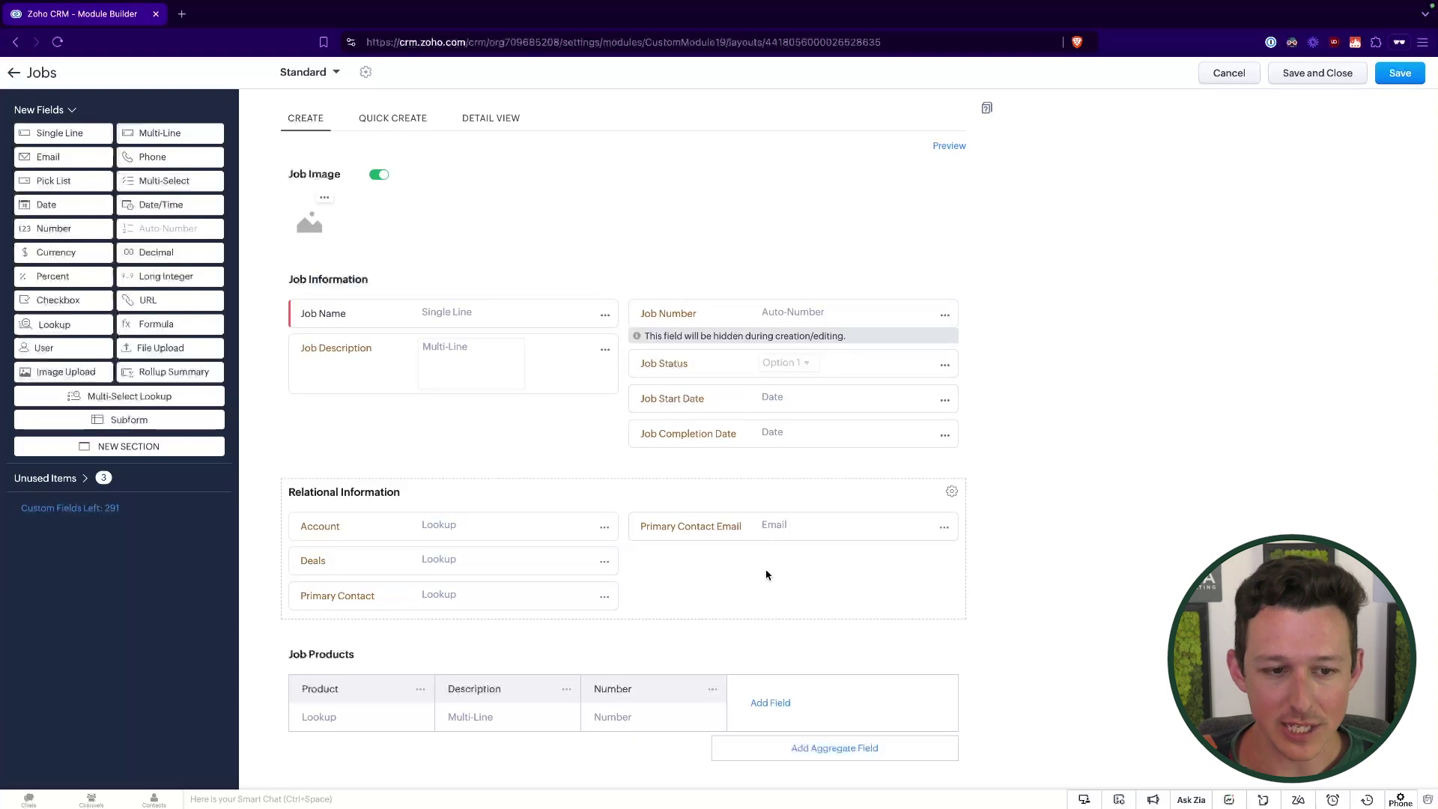
{"action": "left_click", "coordinate": [733, 526]}
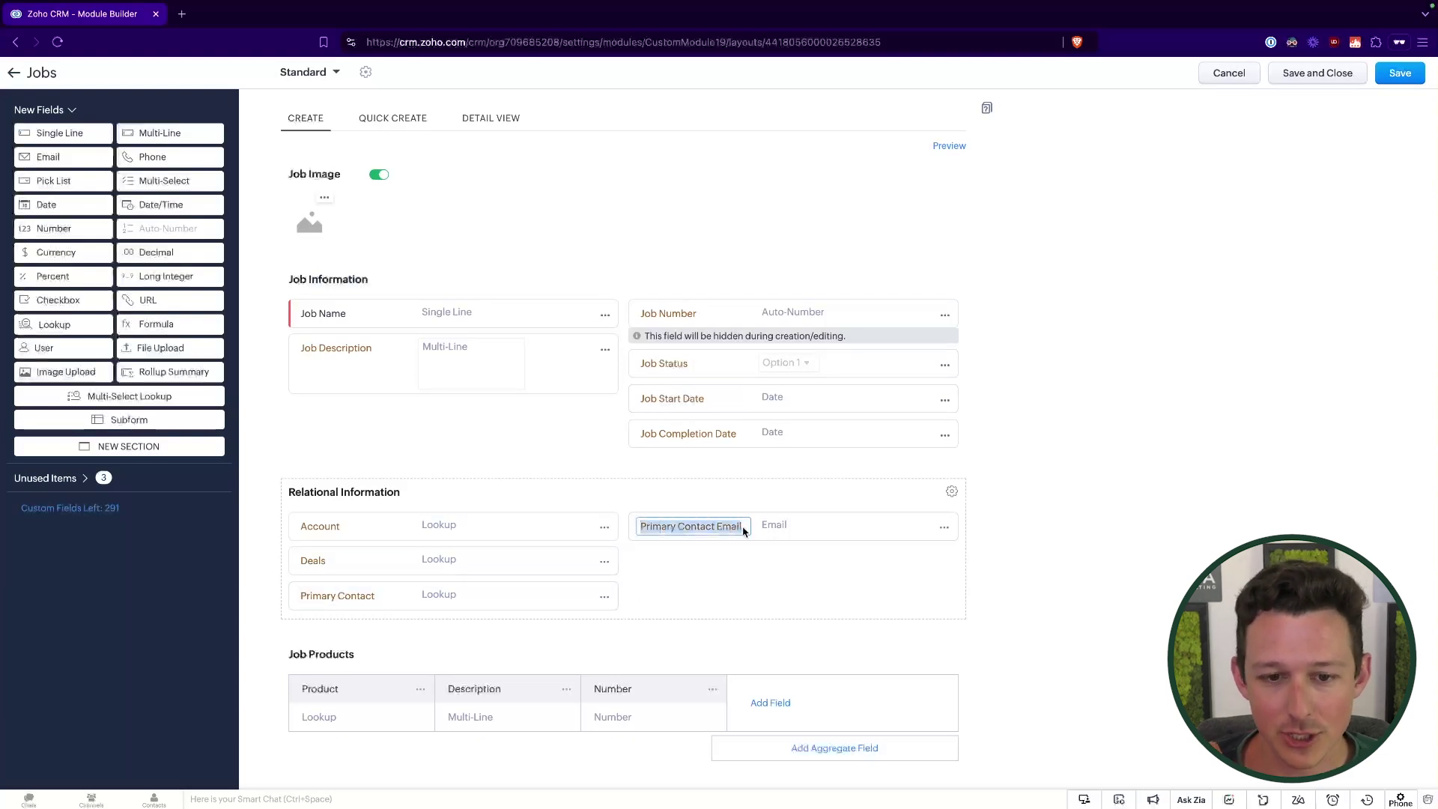
{"action": "left_click", "coordinate": [783, 581]}
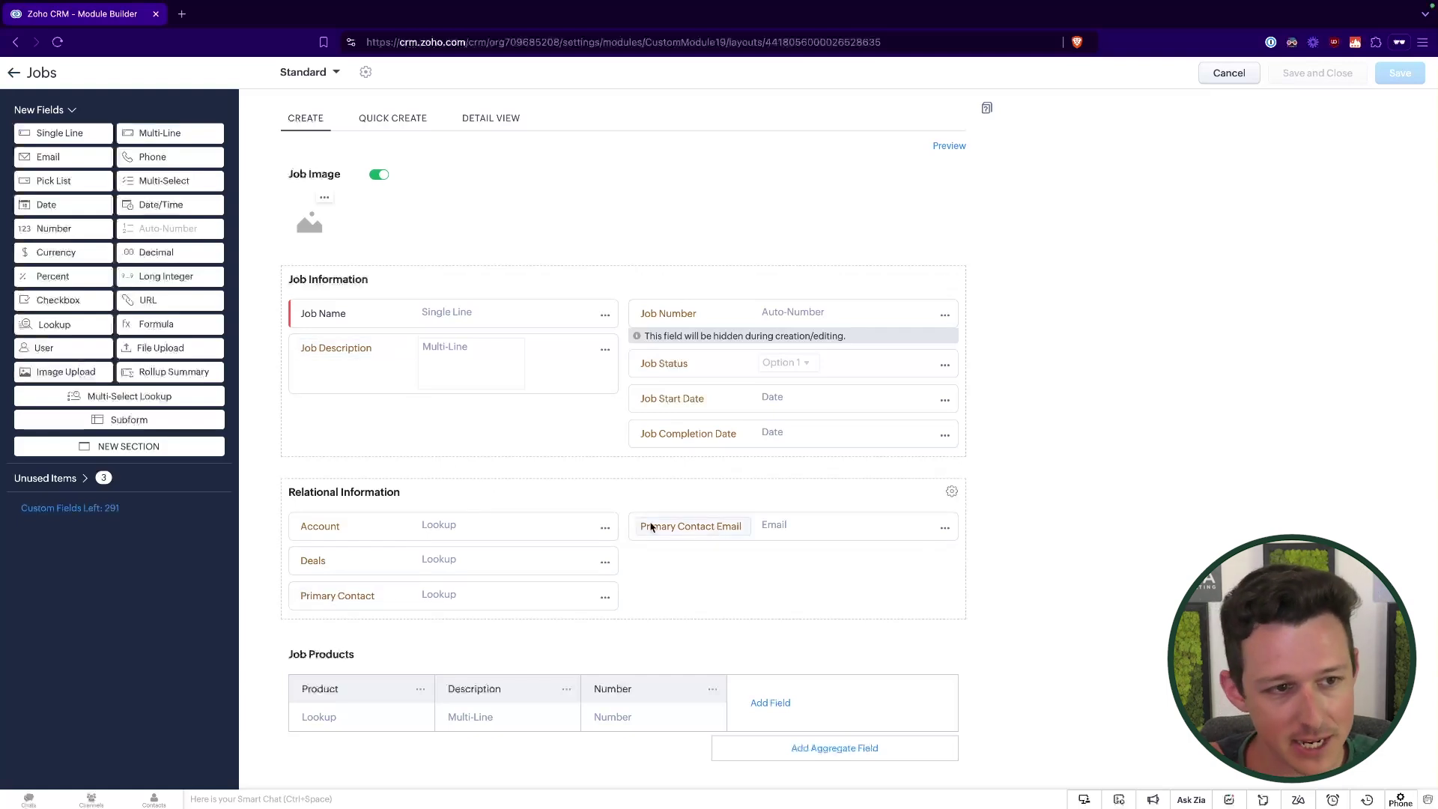
Add a multi-select lookup to Contacts below Primary Contact, labelled 'Additional Contacts'
{"action": "left_click_drag", "start_coordinate": [160, 403], "coordinate": [472, 629]}
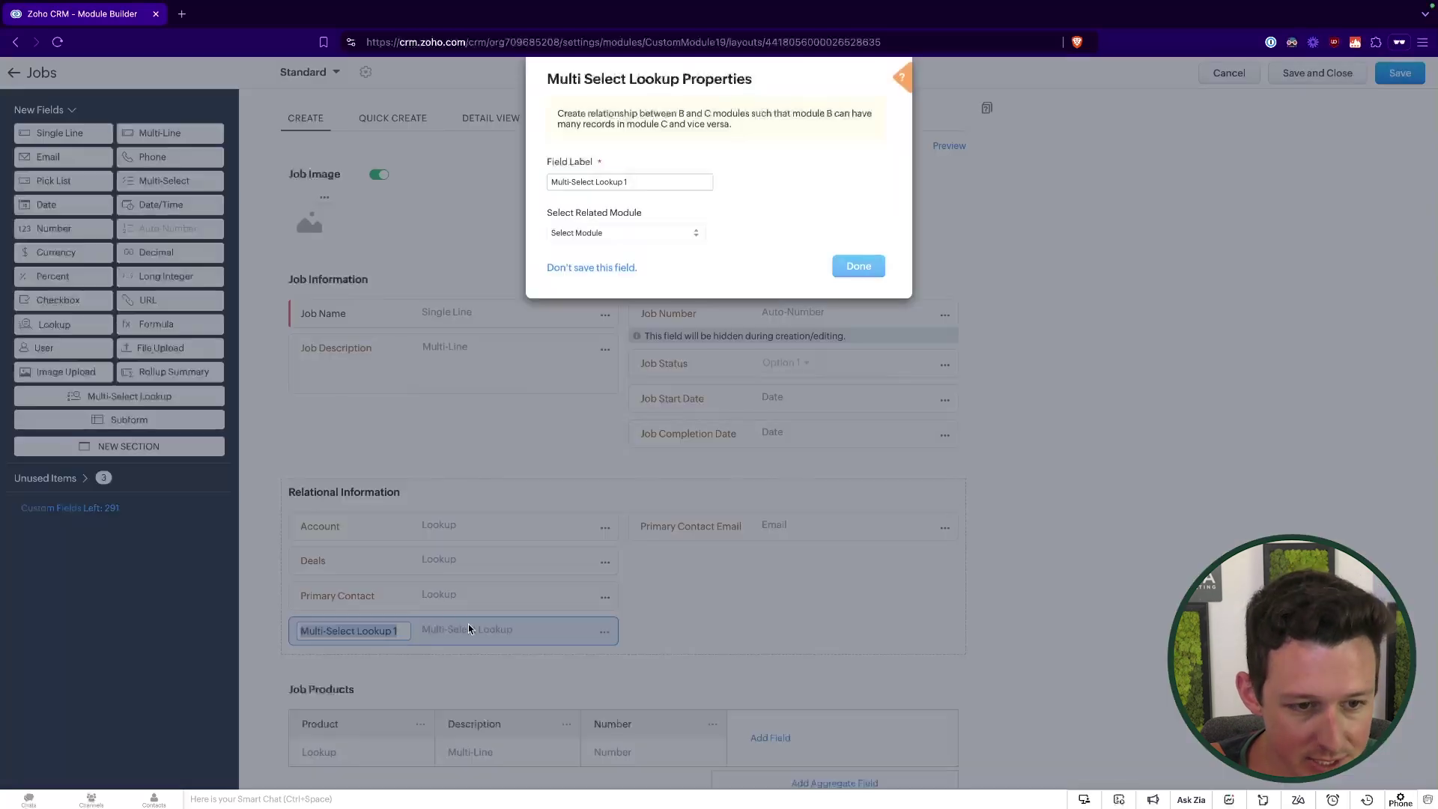
{"action": "left_click", "coordinate": [633, 240]}
{"action": "left_click", "coordinate": [626, 260]}
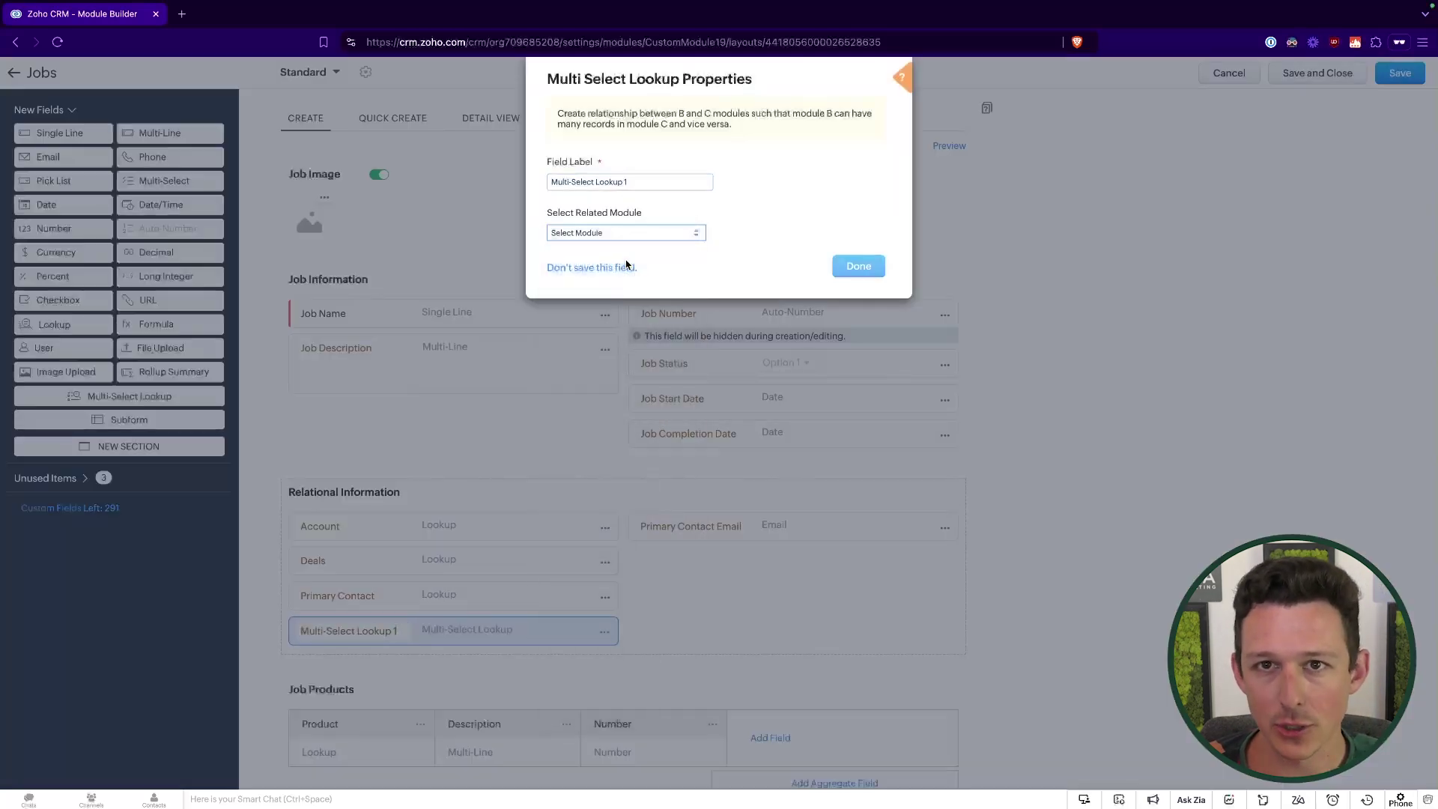
{"action": "left_click", "coordinate": [648, 180]}
{"action": "key", "text": "ctrl+a"}
{"action": "left_click", "coordinate": [649, 180]}
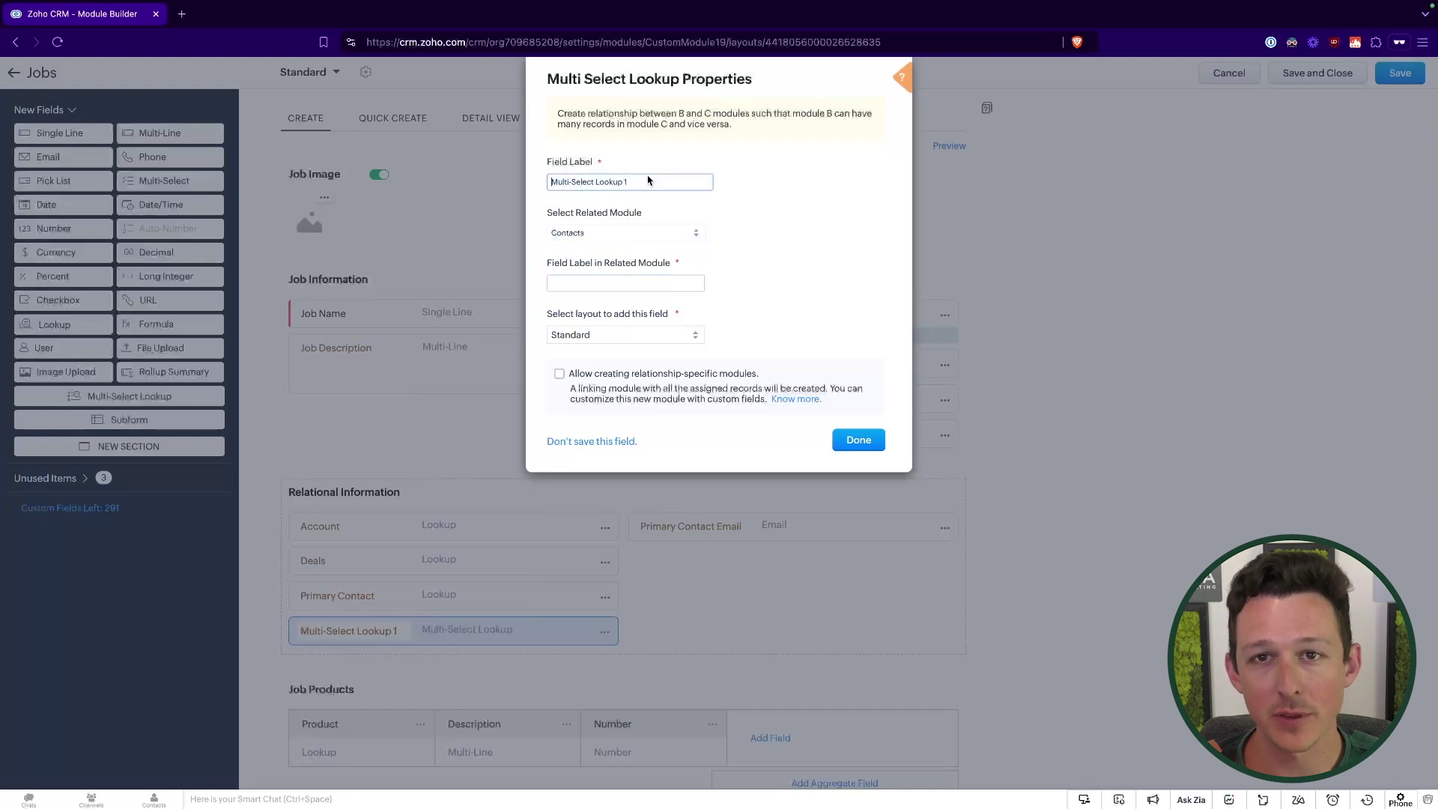
{"action": "key", "text": "ctrl+a"}
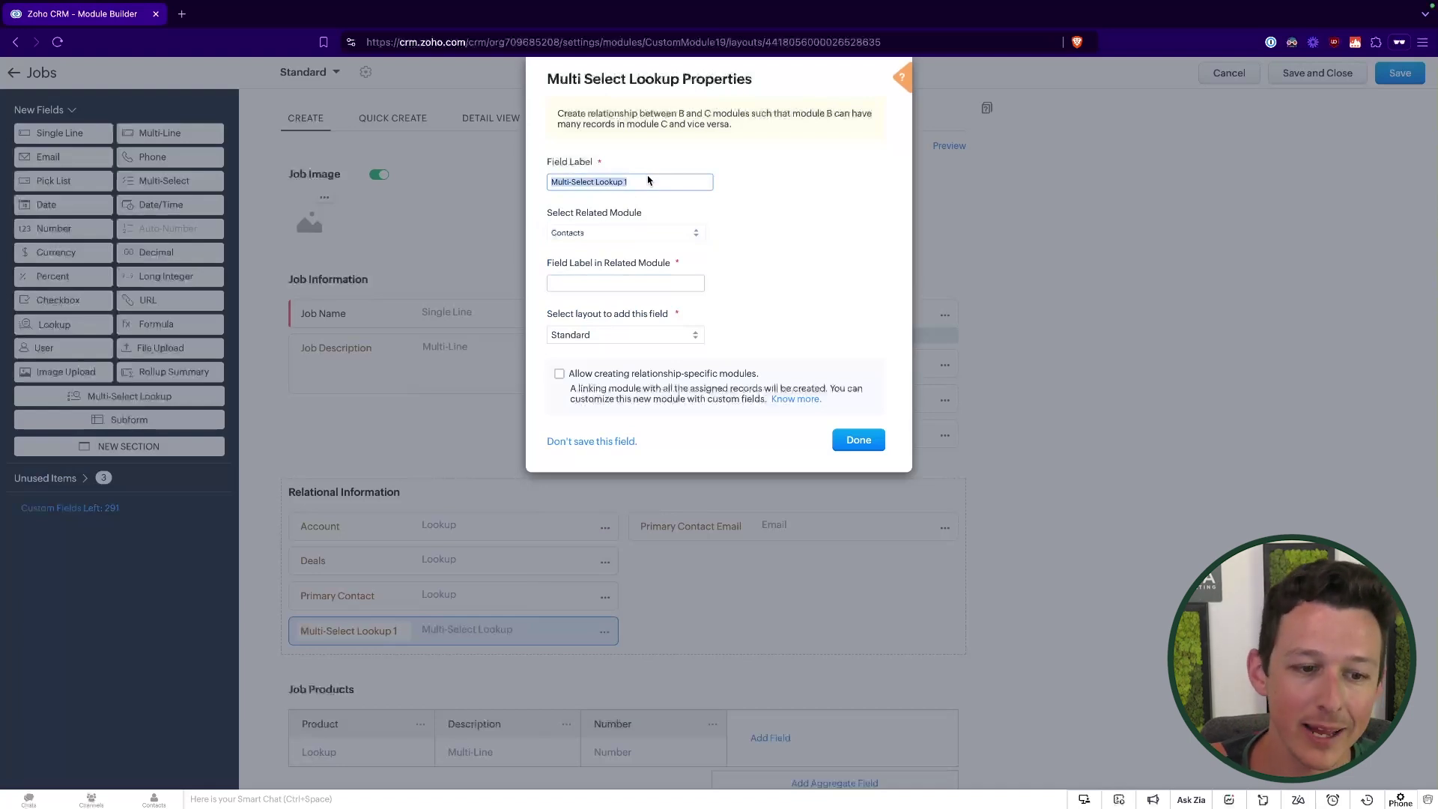
{"action": "type", "text": "Additi"}
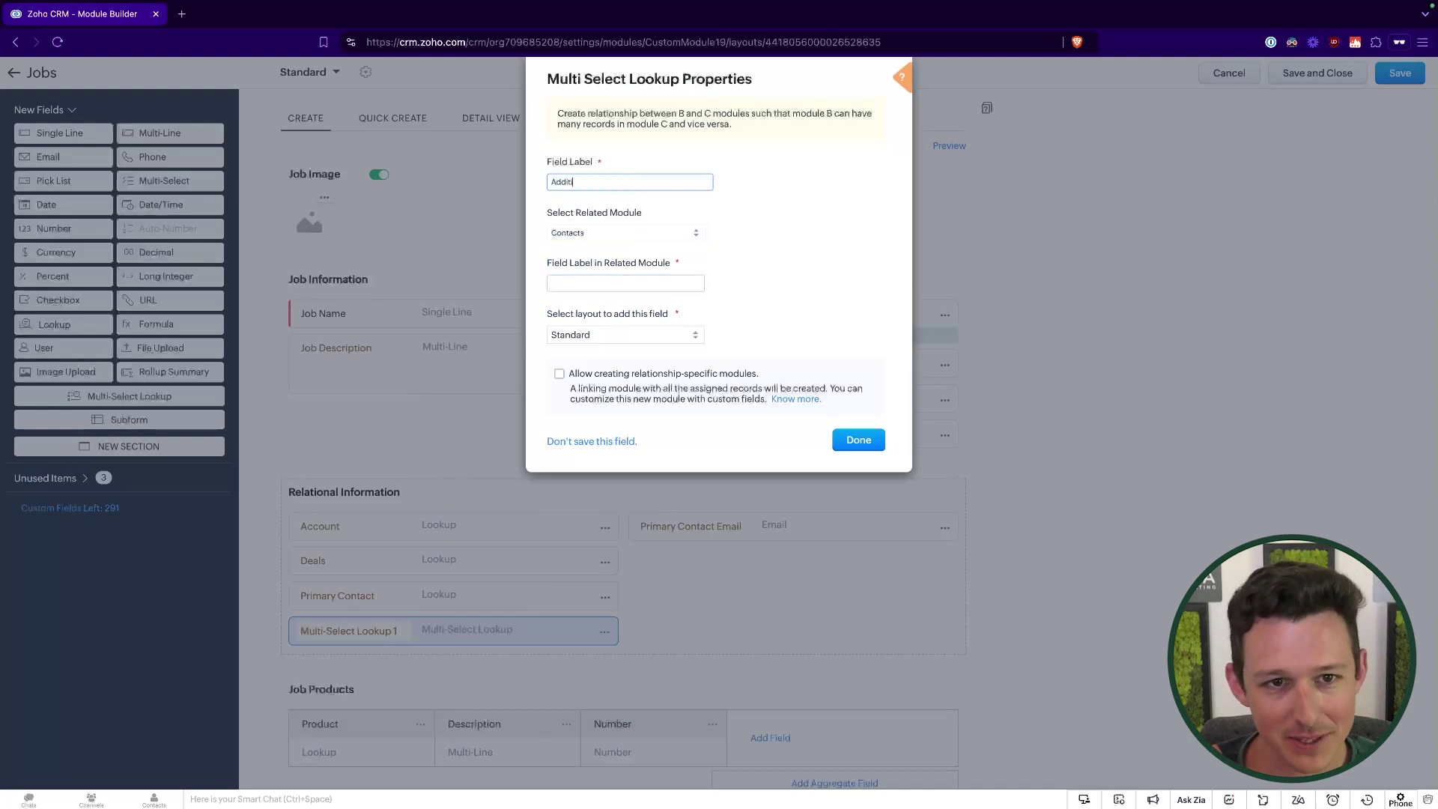
{"action": "type", "text": "onal"}
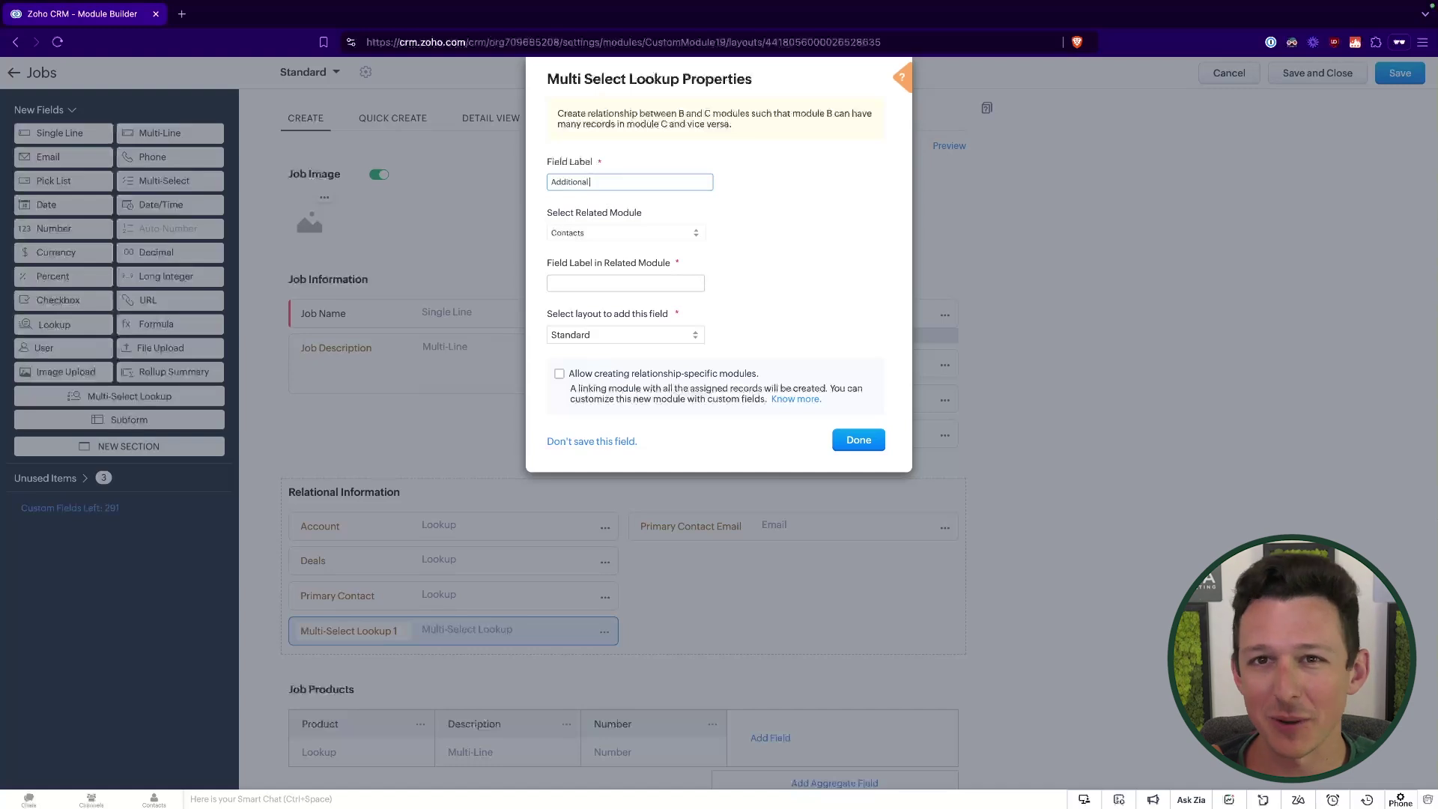
{"action": "type", "text": " Cont"}
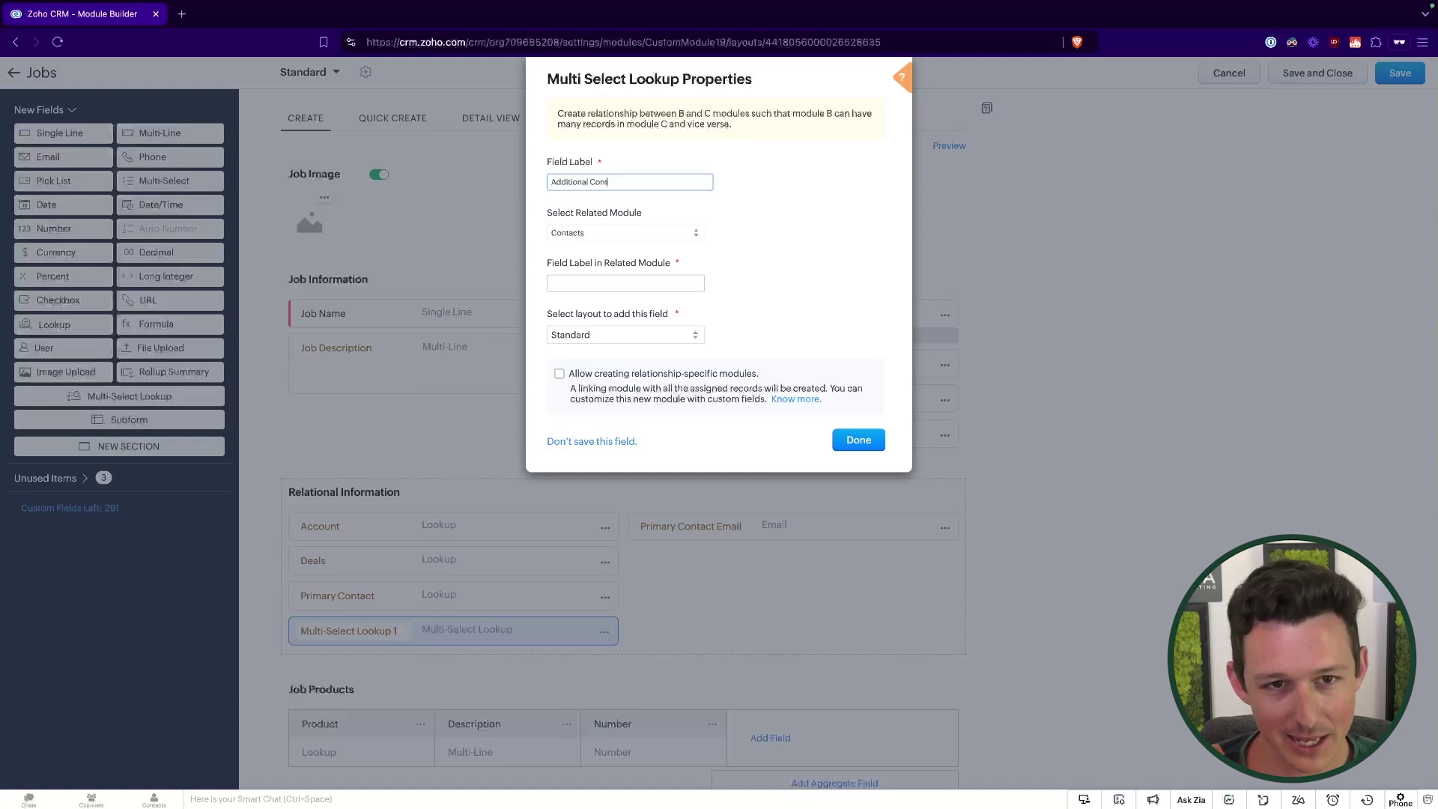
{"action": "type", "text": "acts"}
{"action": "left_click", "coordinate": [779, 198]}
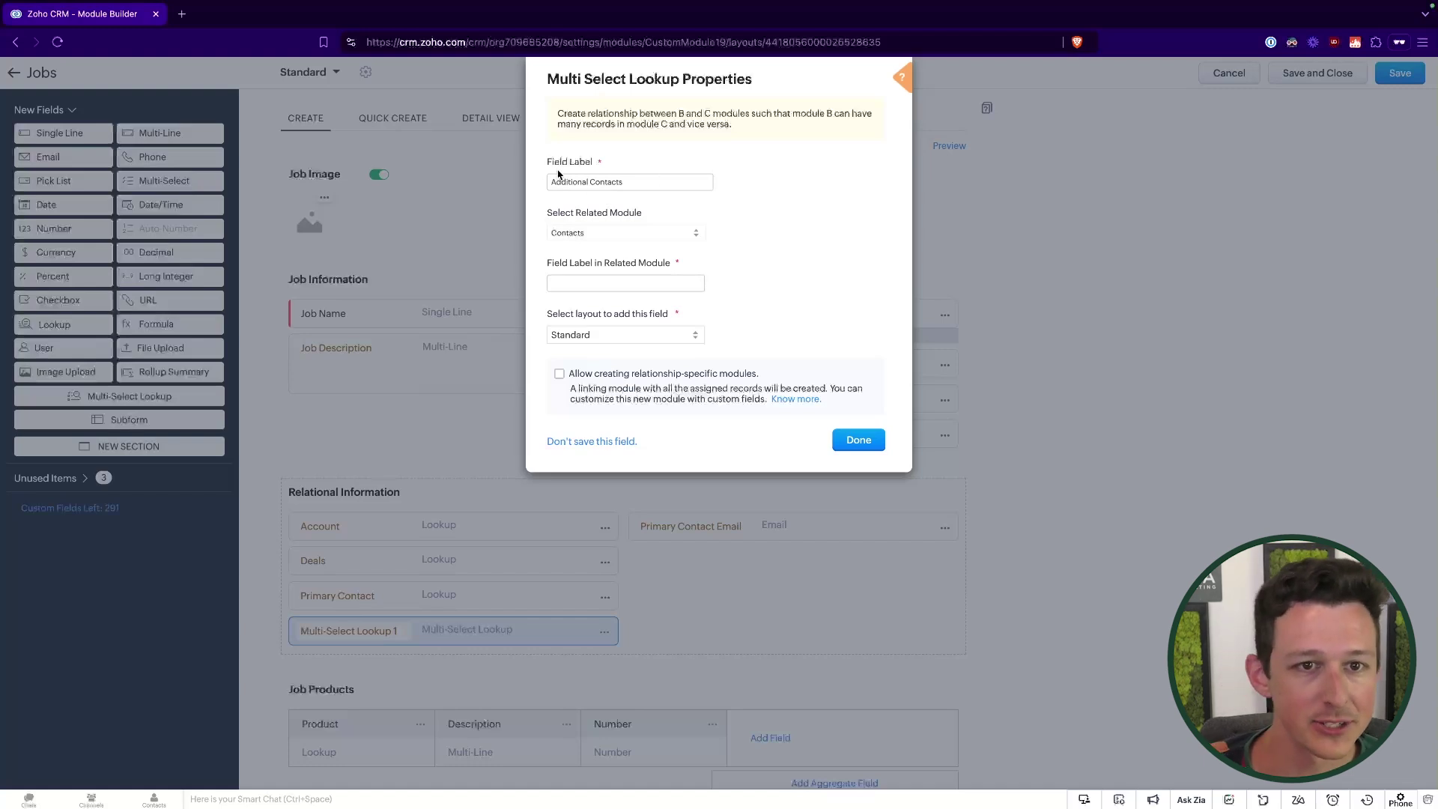
Review the Field Label and Select Related Module settings, keeping Contacts as the related module
{"action": "left_click_drag", "start_coordinate": [548, 162], "coordinate": [601, 166]}
{"action": "left_click", "coordinate": [599, 167]}
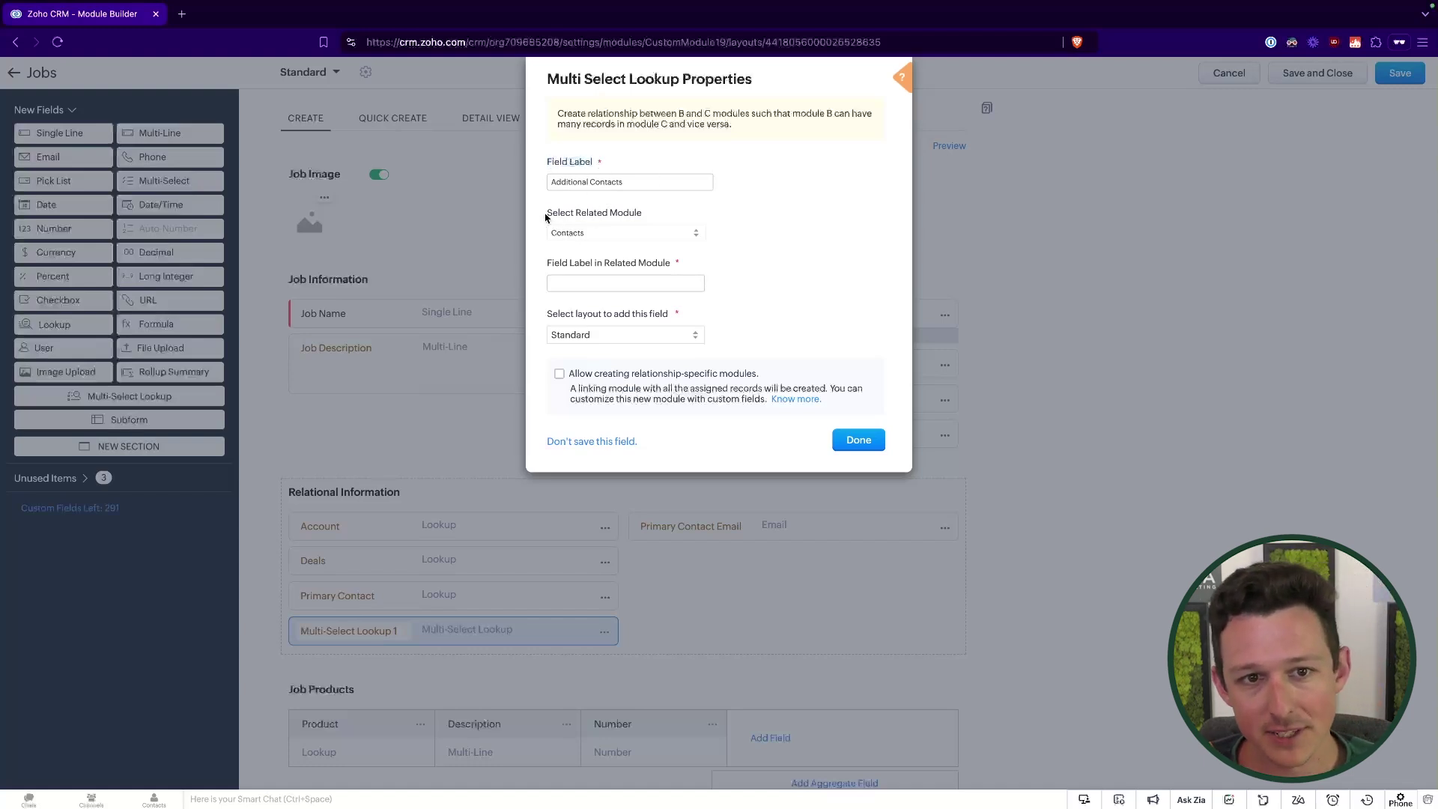
{"action": "left_click_drag", "start_coordinate": [546, 216], "coordinate": [649, 218]}
{"action": "left_click", "coordinate": [648, 218]}
{"action": "left_click", "coordinate": [588, 233]}
{"action": "left_click", "coordinate": [590, 234]}
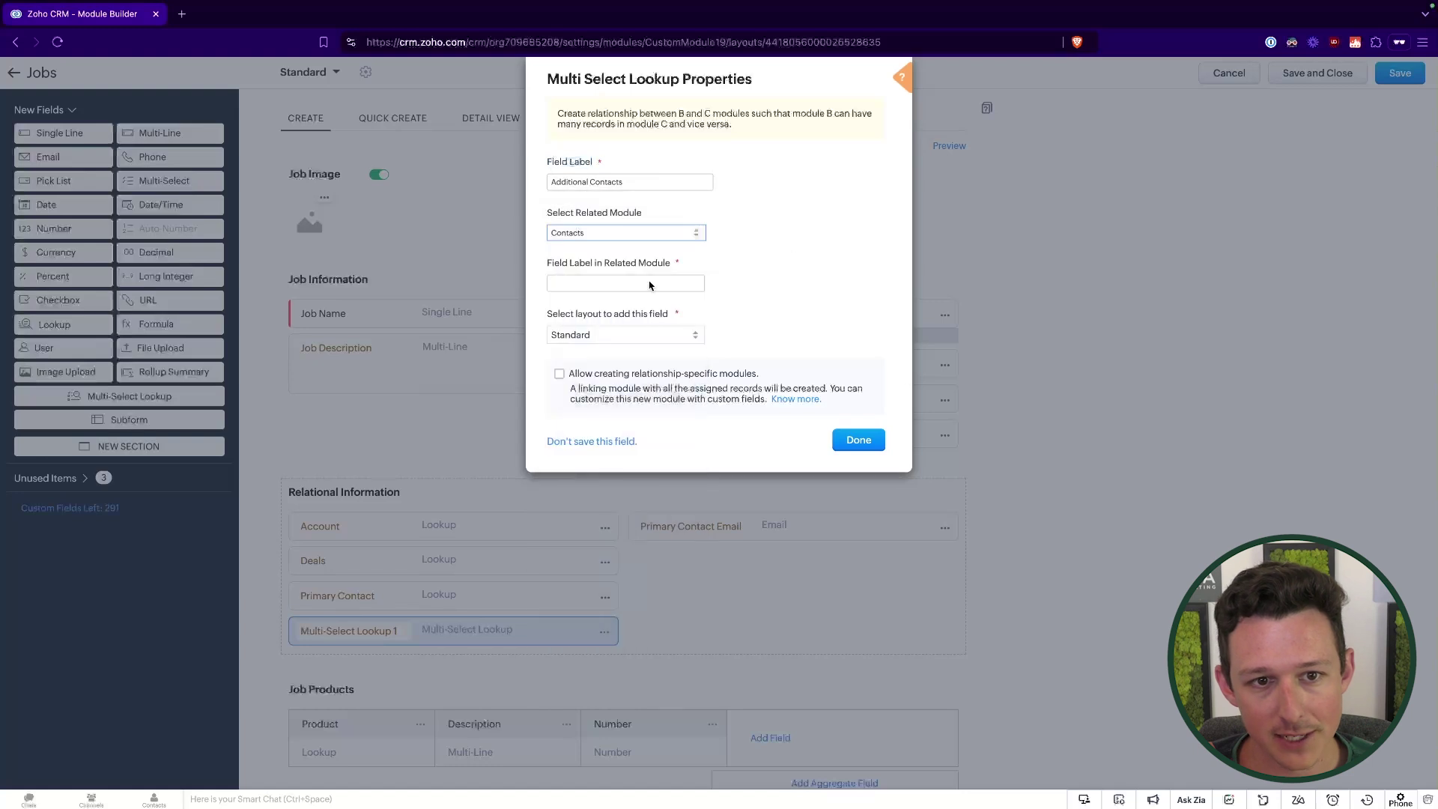
Set the Contacts-side label to 'Jobs - Additional Contact' and allow relationship-specific modules
{"action": "left_click", "coordinate": [645, 283]}
{"action": "left_click_drag", "start_coordinate": [545, 264], "coordinate": [771, 270]}
{"action": "left_click", "coordinate": [771, 269]}
{"action": "left_click", "coordinate": [641, 280]}
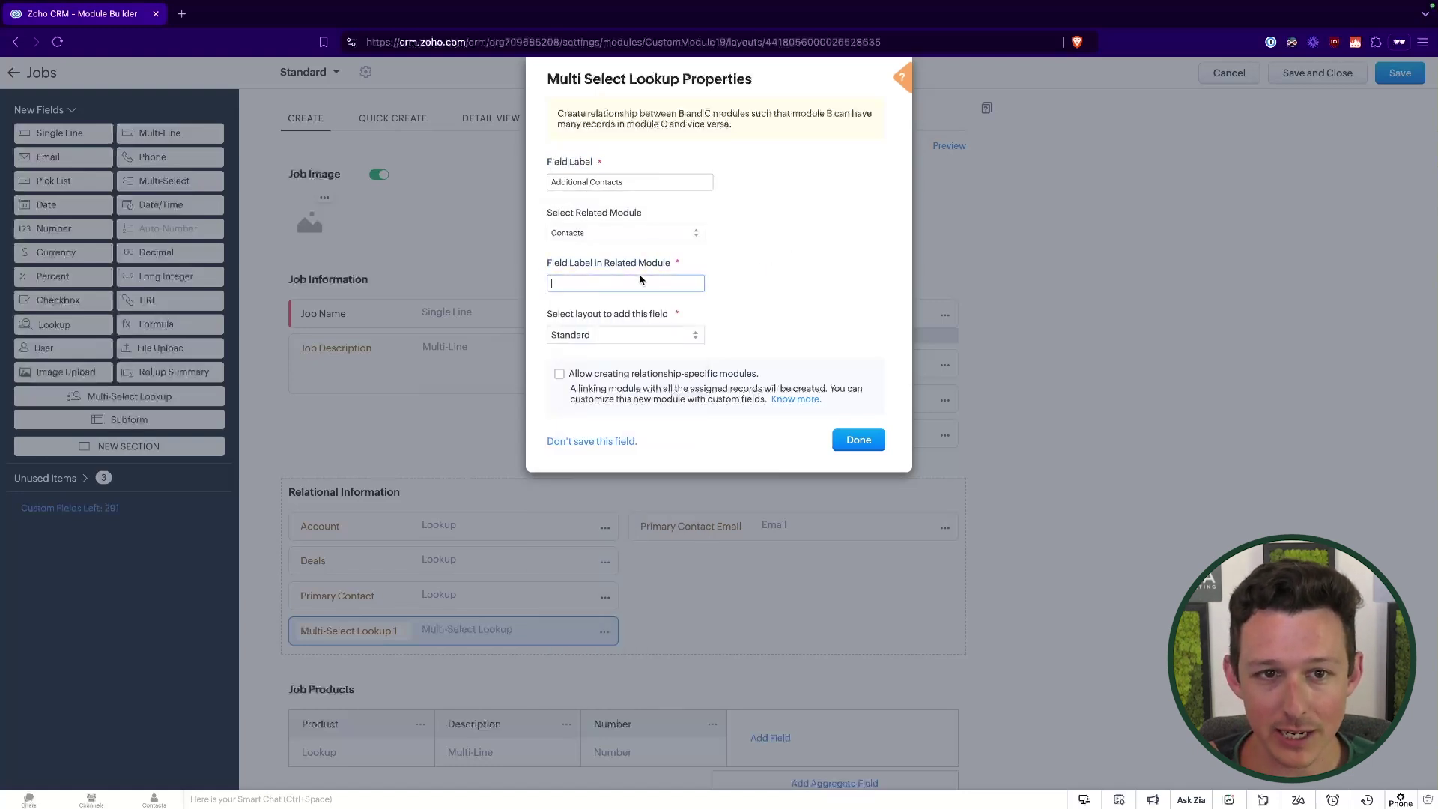
{"action": "type", "text": "Jobs"}
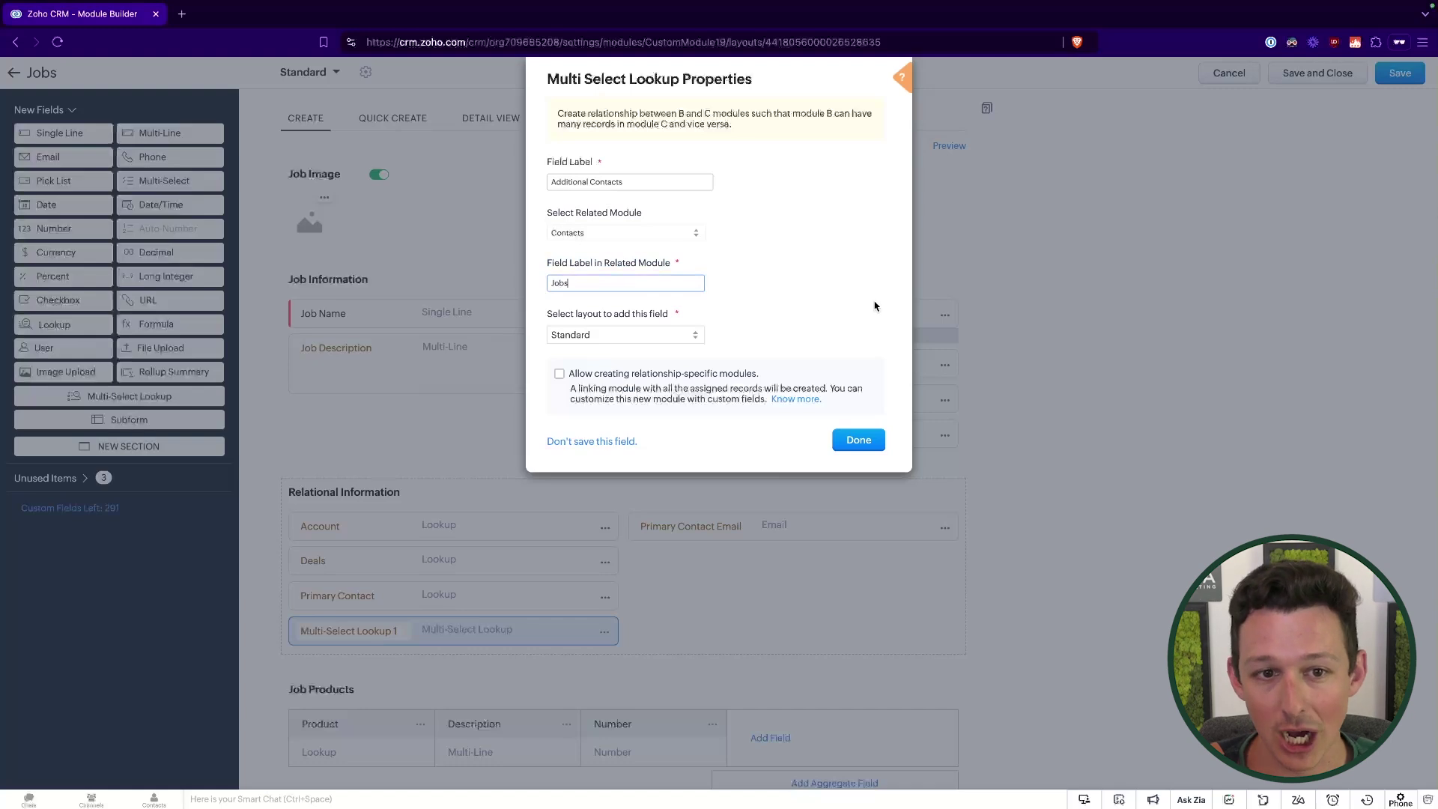
{"action": "left_click", "coordinate": [877, 307]}
{"action": "left_click", "coordinate": [638, 284]}
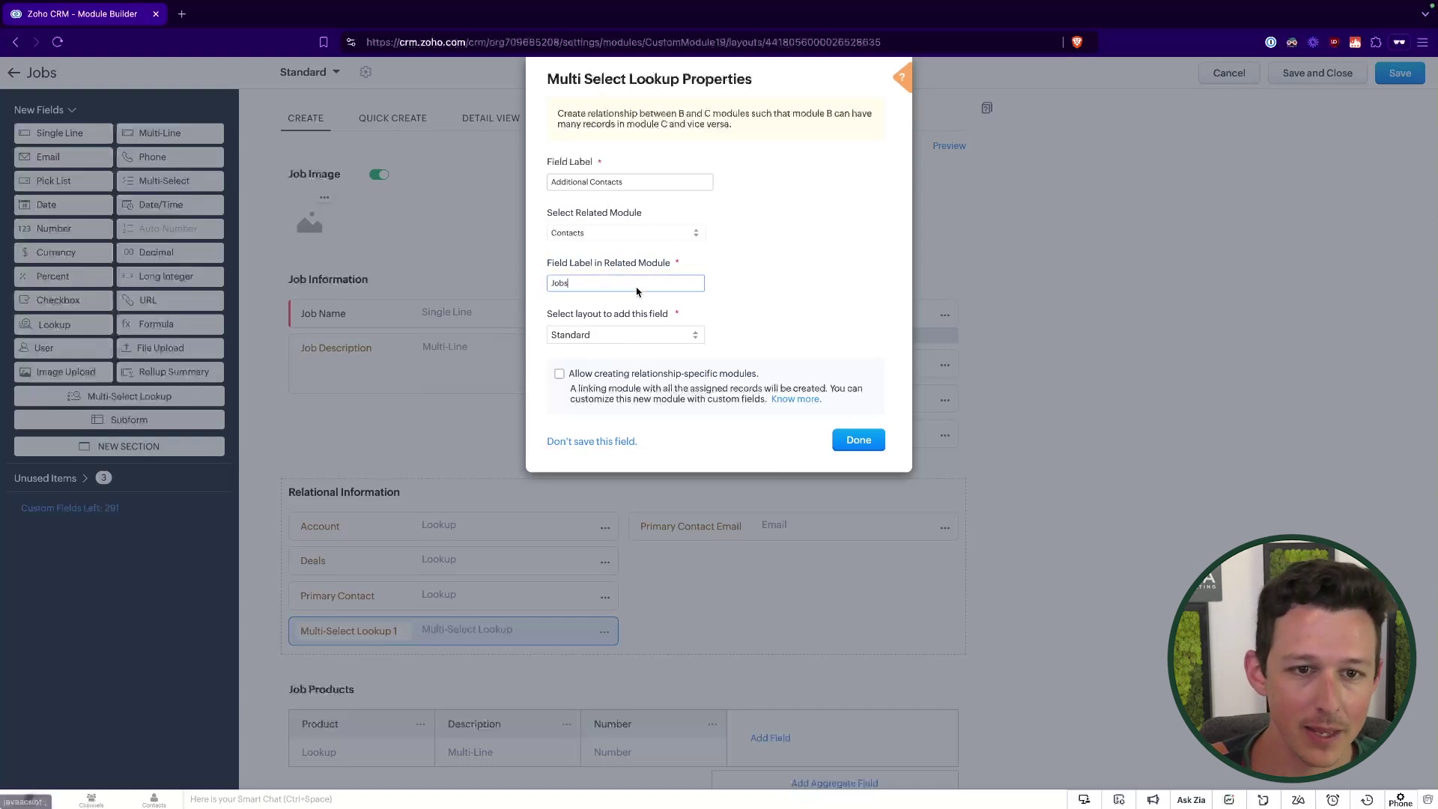
{"action": "type", "text": "- Additional"}
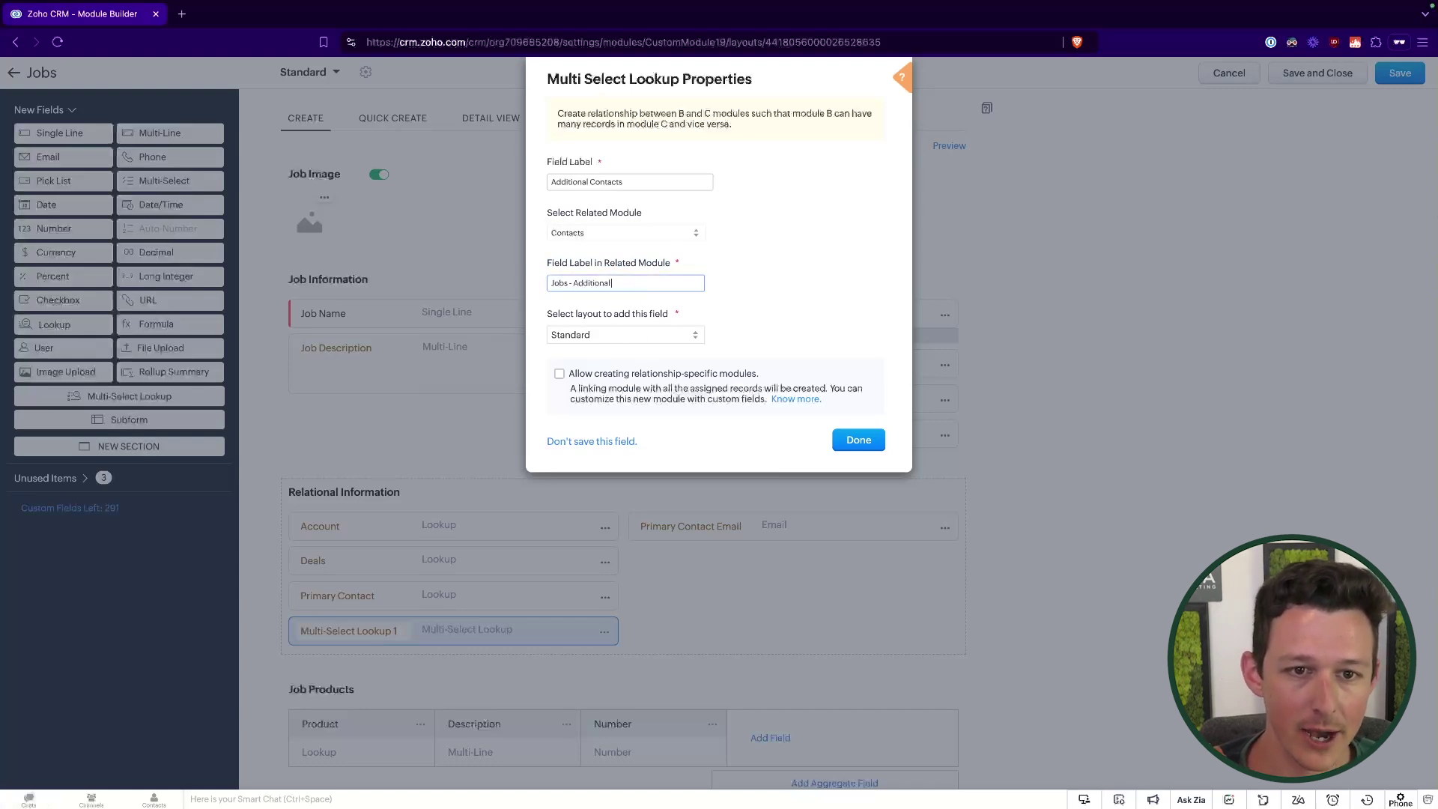
{"action": "type", "text": " Contact"}
{"action": "left_click", "coordinate": [763, 303]}
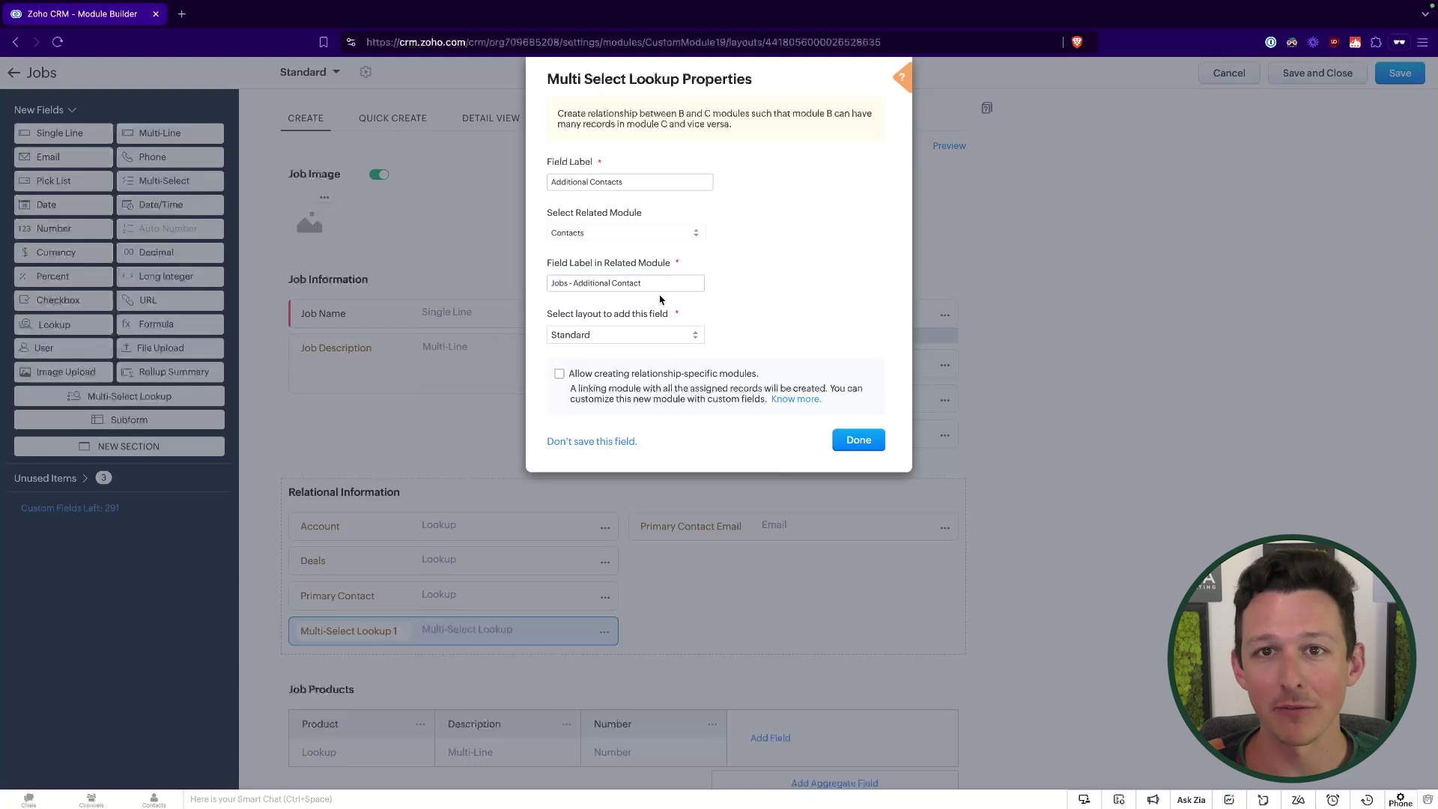
{"action": "left_click_drag", "start_coordinate": [550, 288], "coordinate": [732, 287]}
{"action": "left_click", "coordinate": [641, 286]}
{"action": "left_click", "coordinate": [782, 265]}
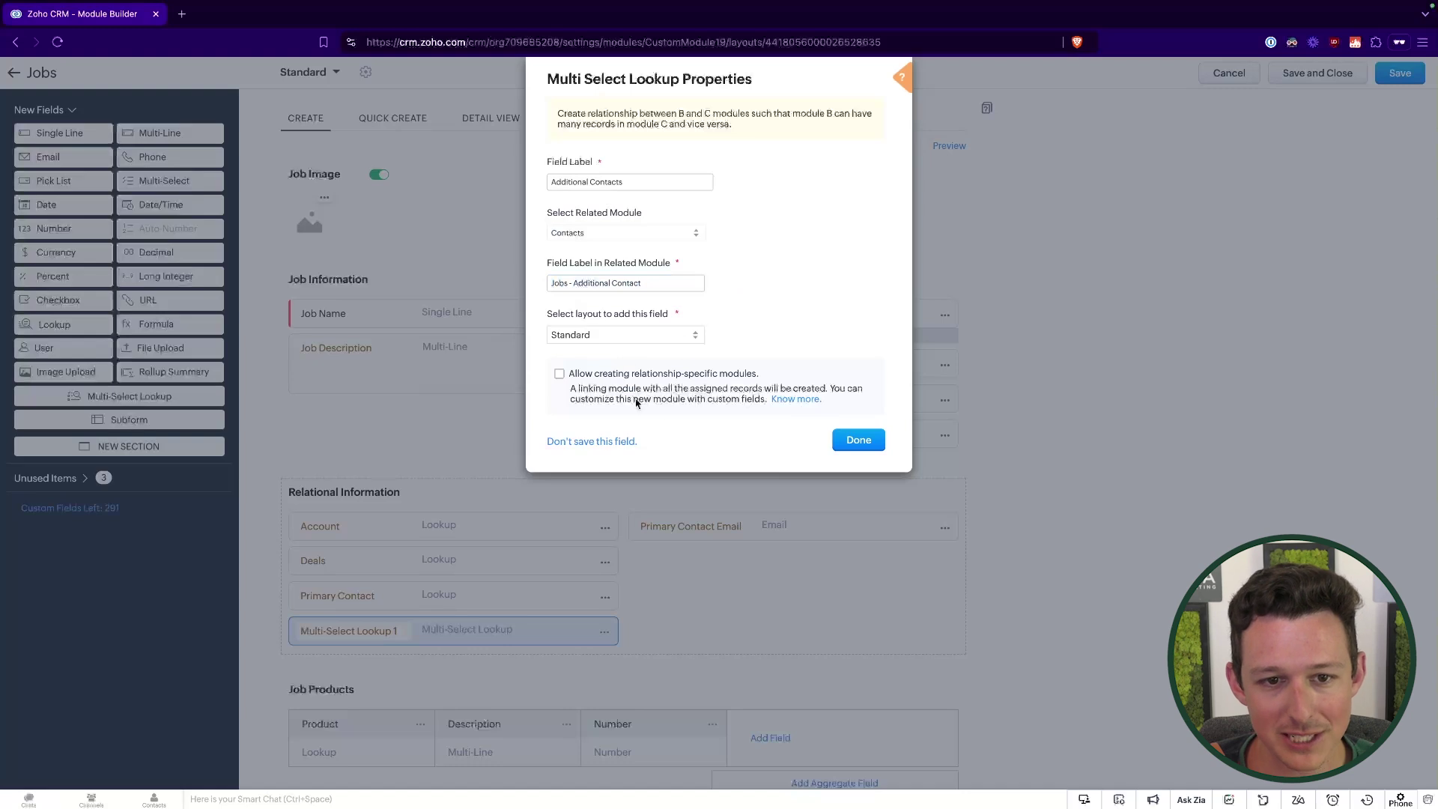
{"action": "left_click", "coordinate": [559, 373]}
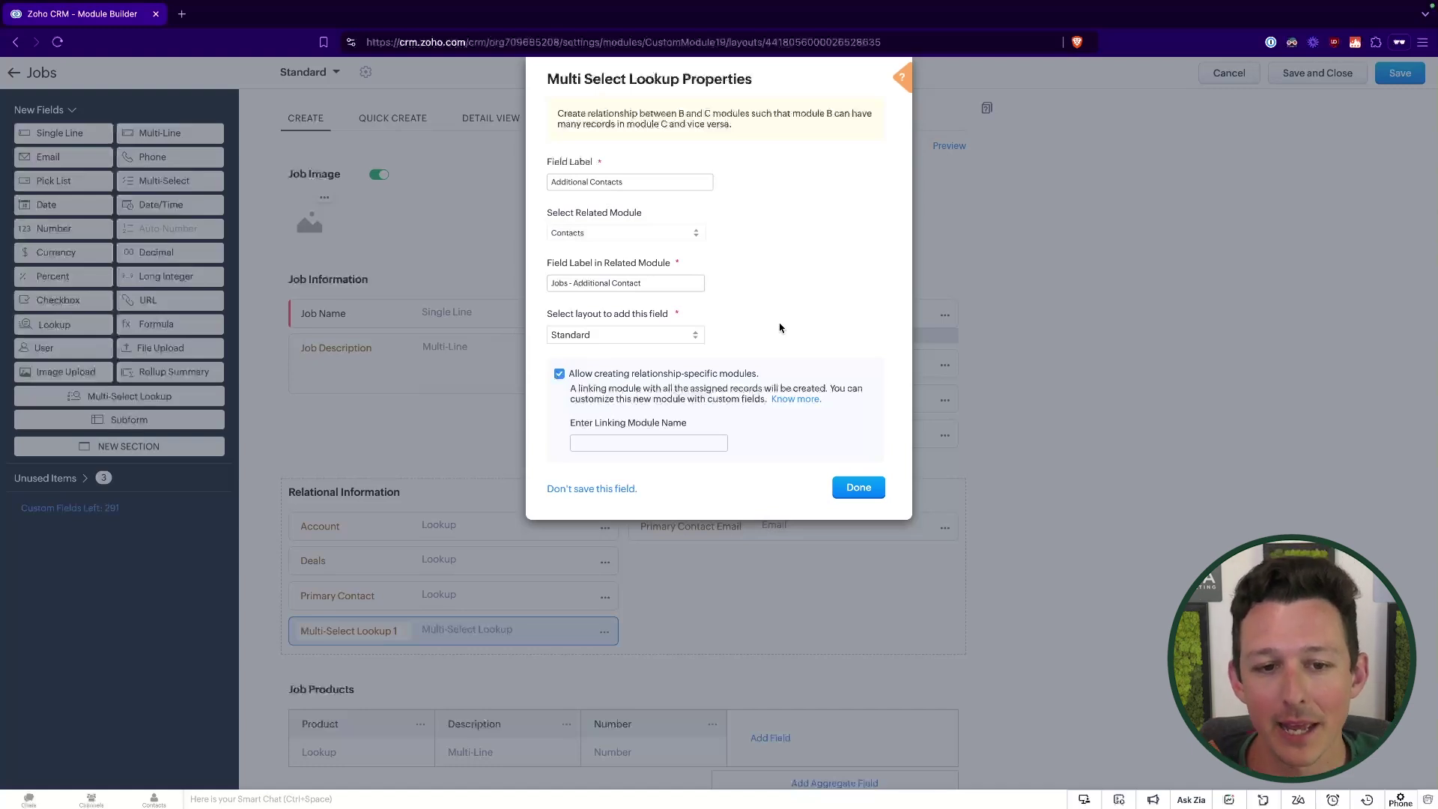
Name the linking module 'Jobs - Additional Contact' and finish adding the Additional Contacts field
{"action": "left_click", "coordinate": [660, 442]}
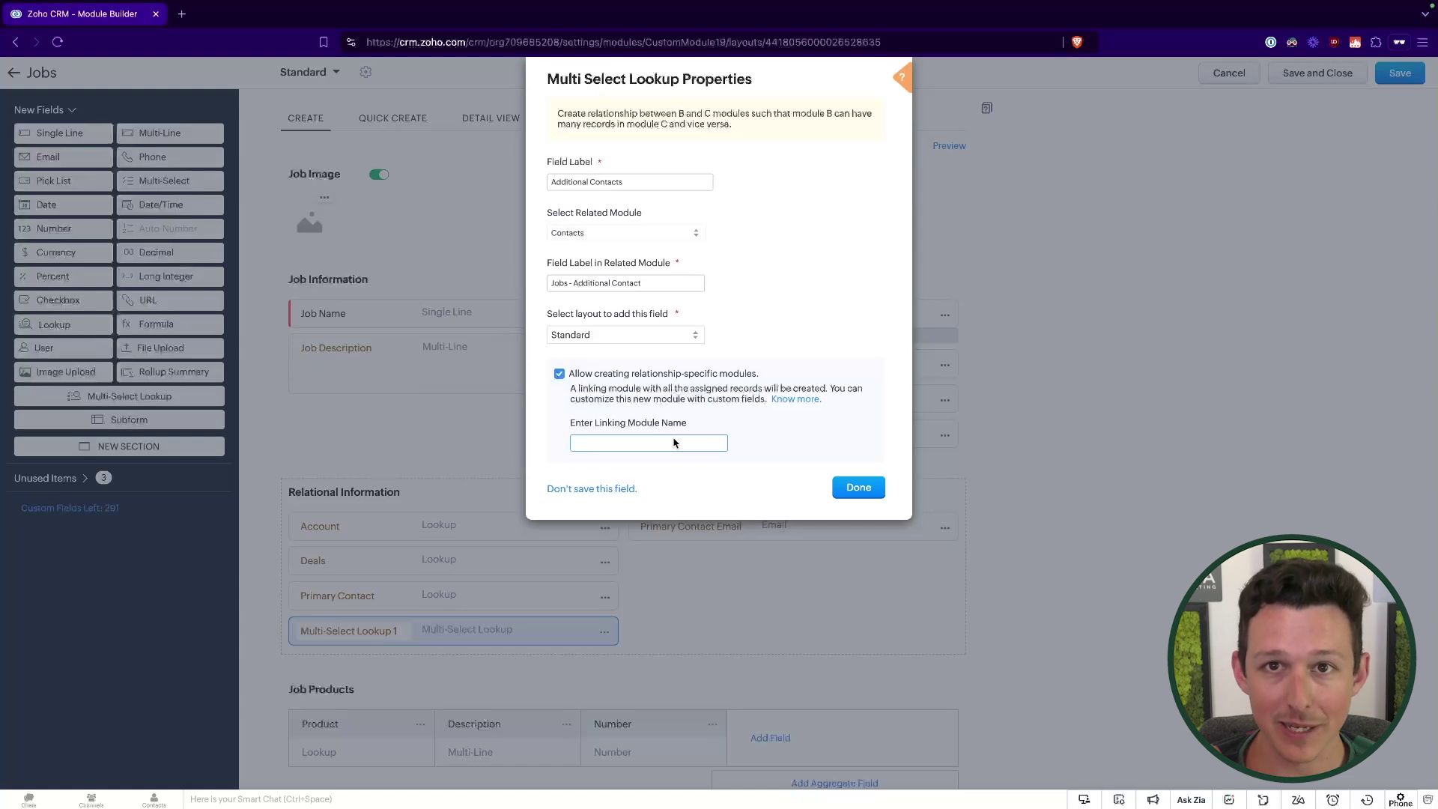
{"action": "type", "text": "Additional"}
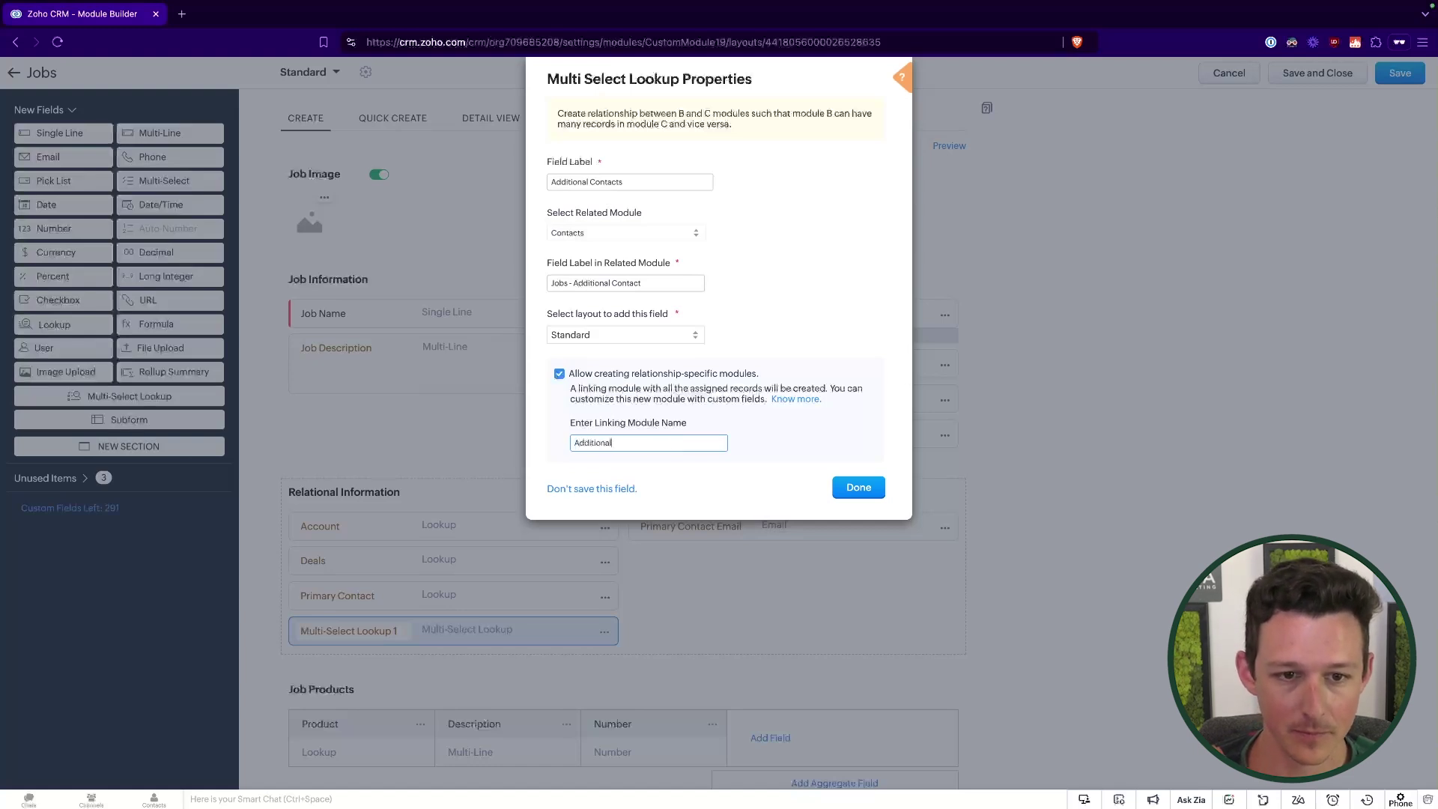
{"action": "type", "text": " Contact"}
{"action": "left_click", "coordinate": [575, 443]}
{"action": "type", "text": "Jobs -"}
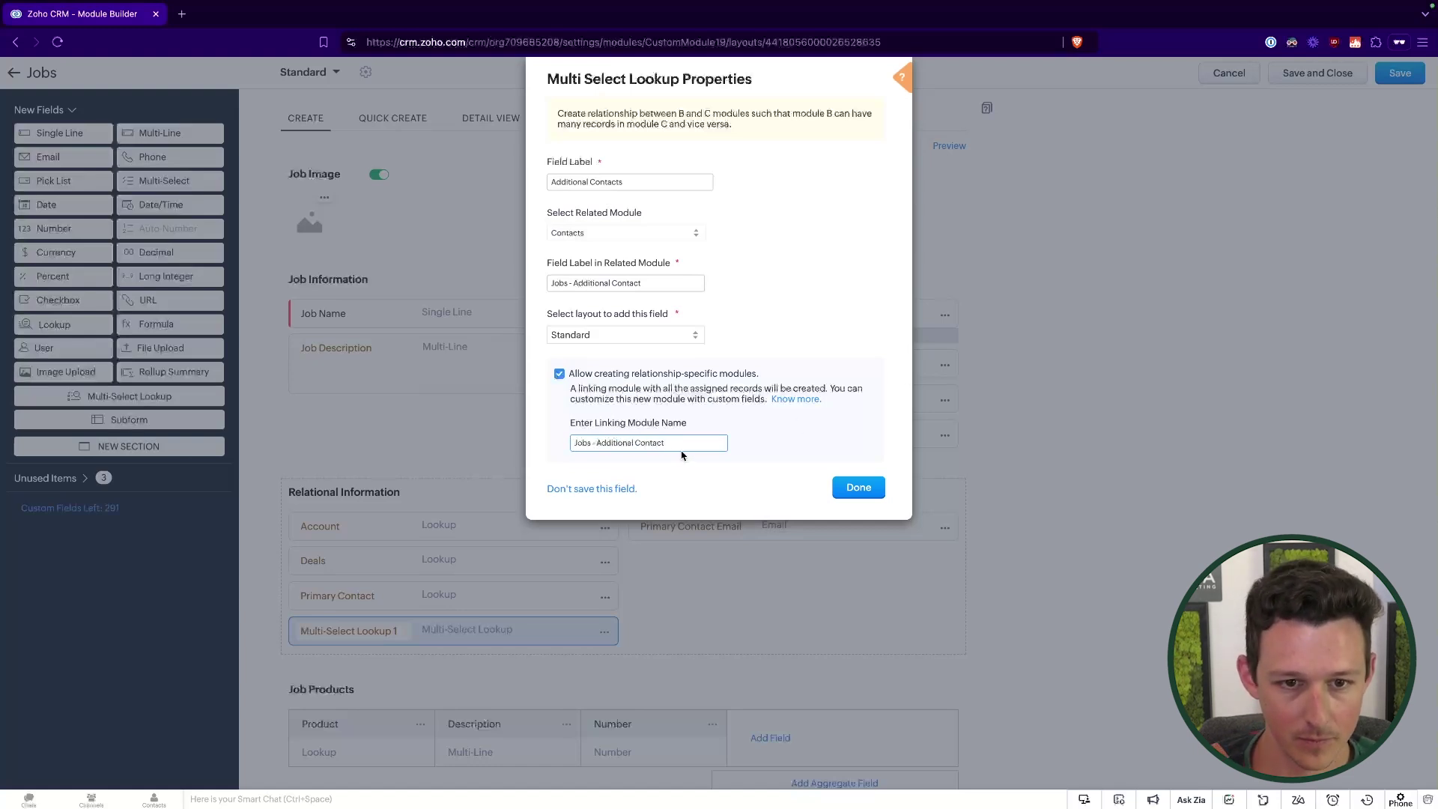
{"action": "left_click", "coordinate": [797, 396]}
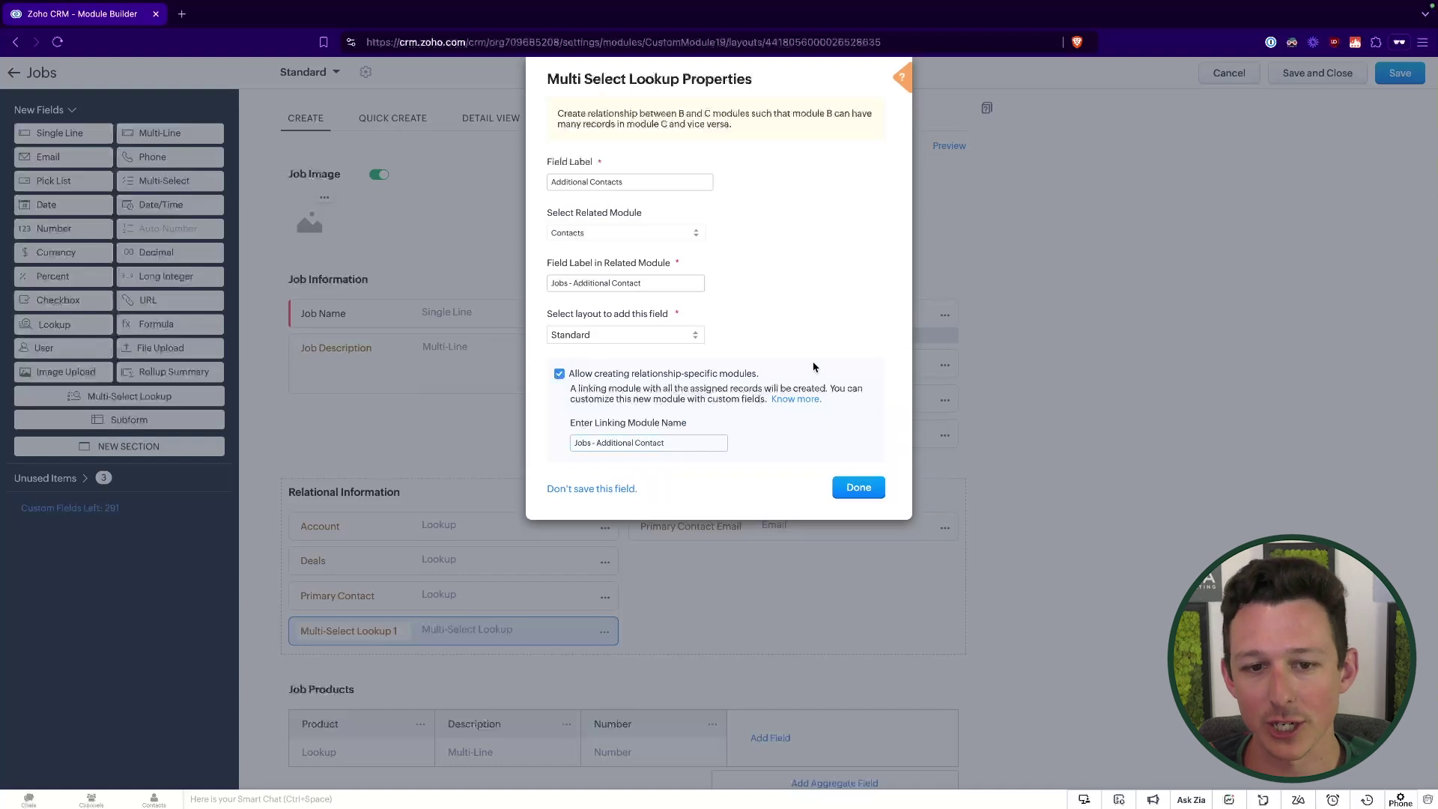
{"action": "left_click", "coordinate": [689, 444]}
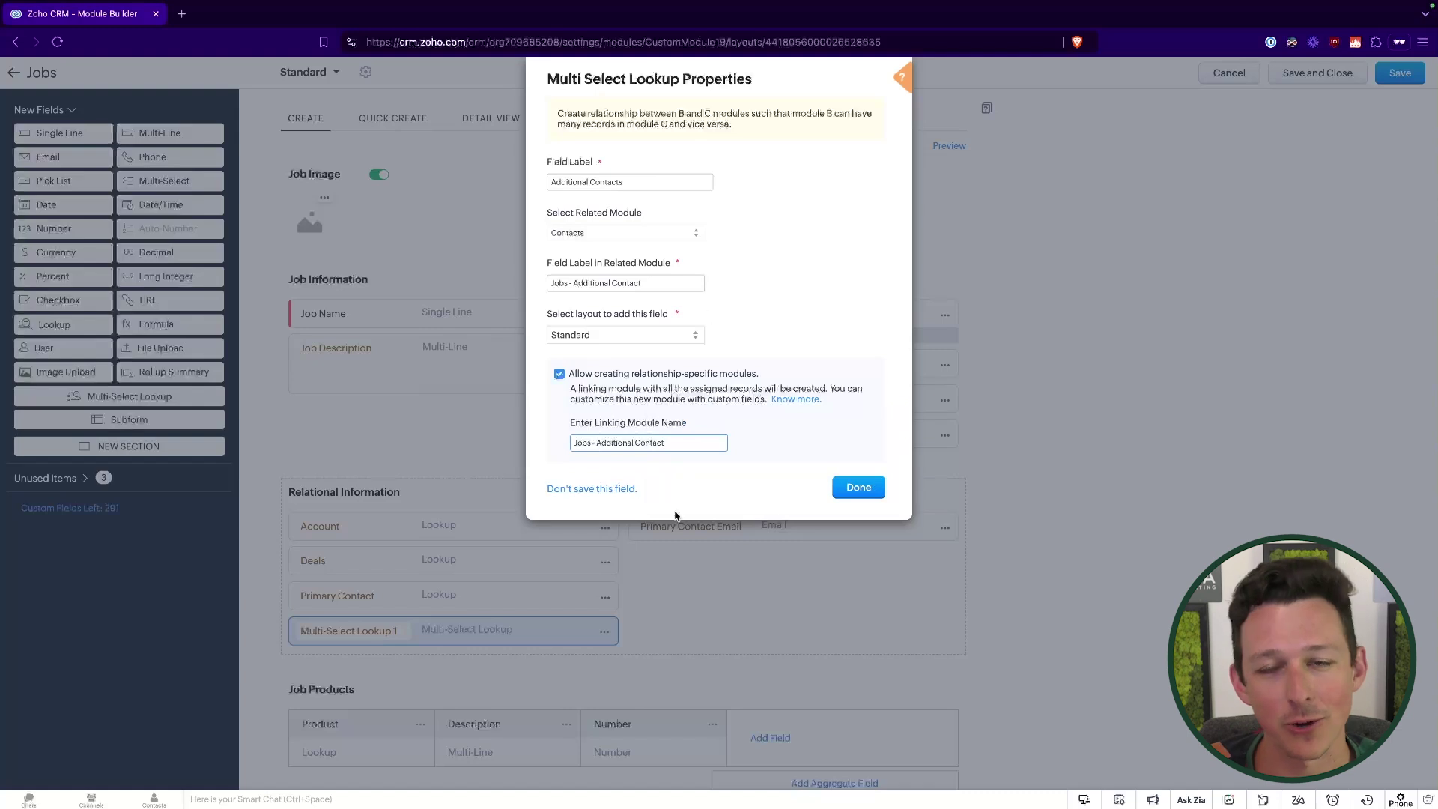
{"action": "left_click", "coordinate": [831, 338]}
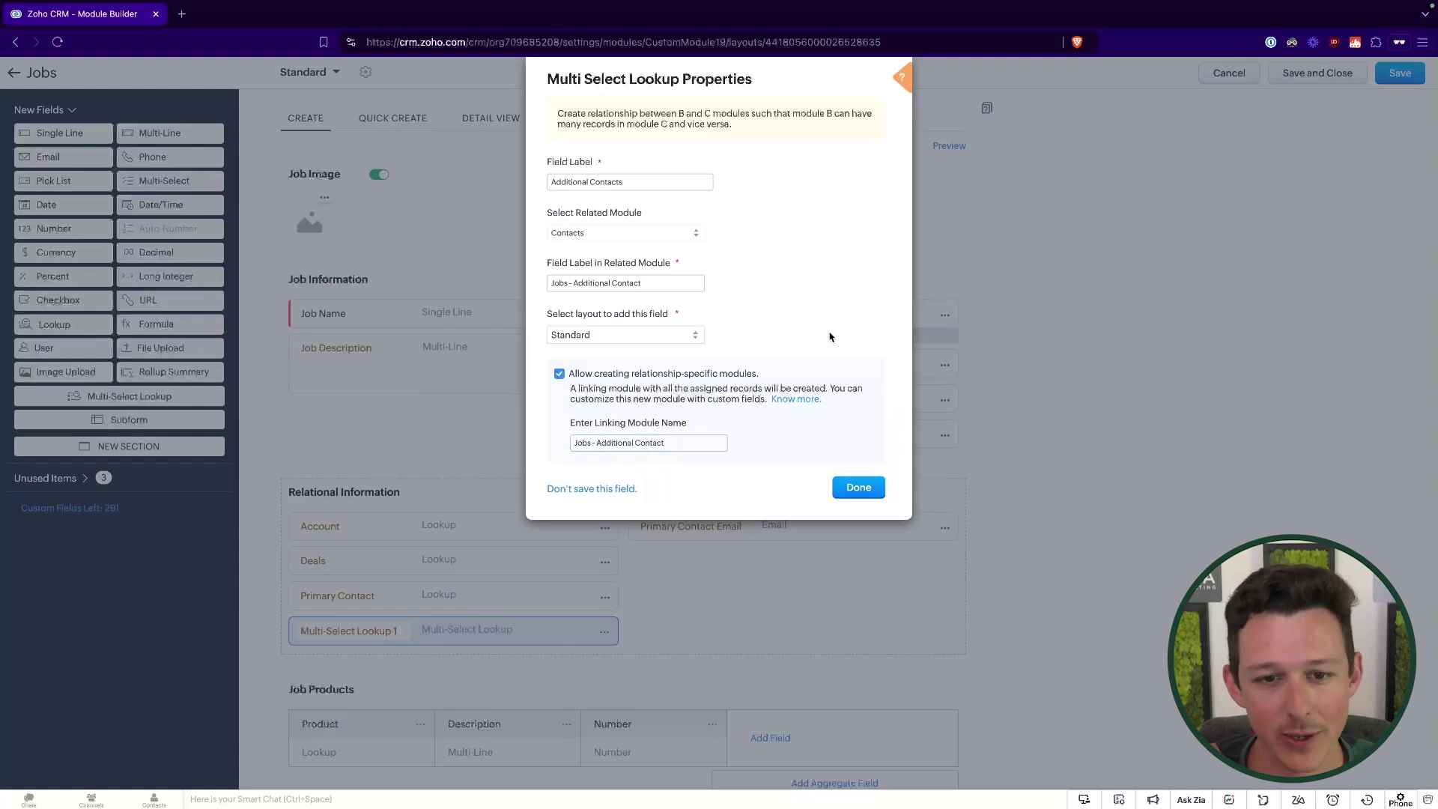
{"action": "left_click", "coordinate": [856, 489]}
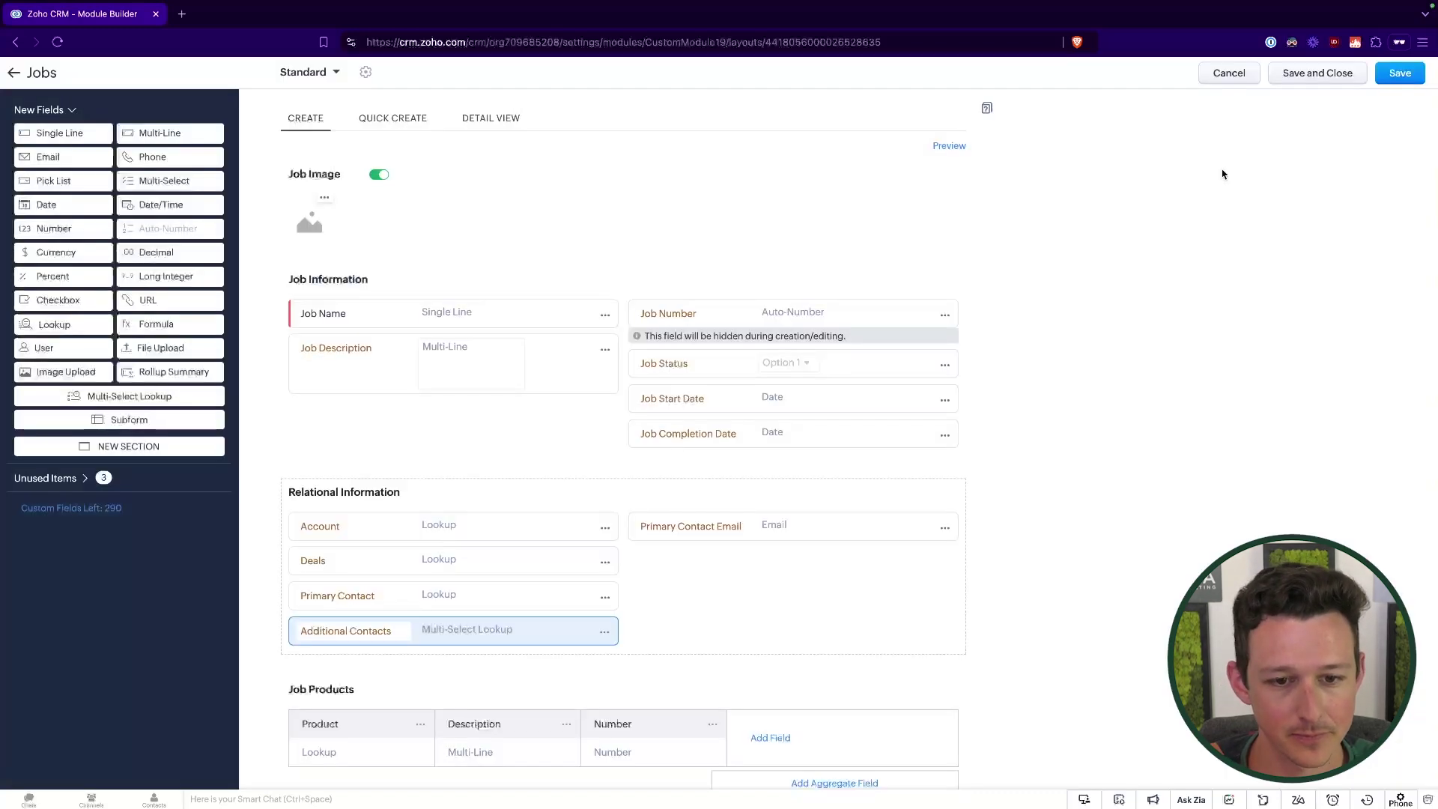
Save the Standard Jobs layout and return to the Jobs Layouts page
{"action": "left_click", "coordinate": [1377, 77]}
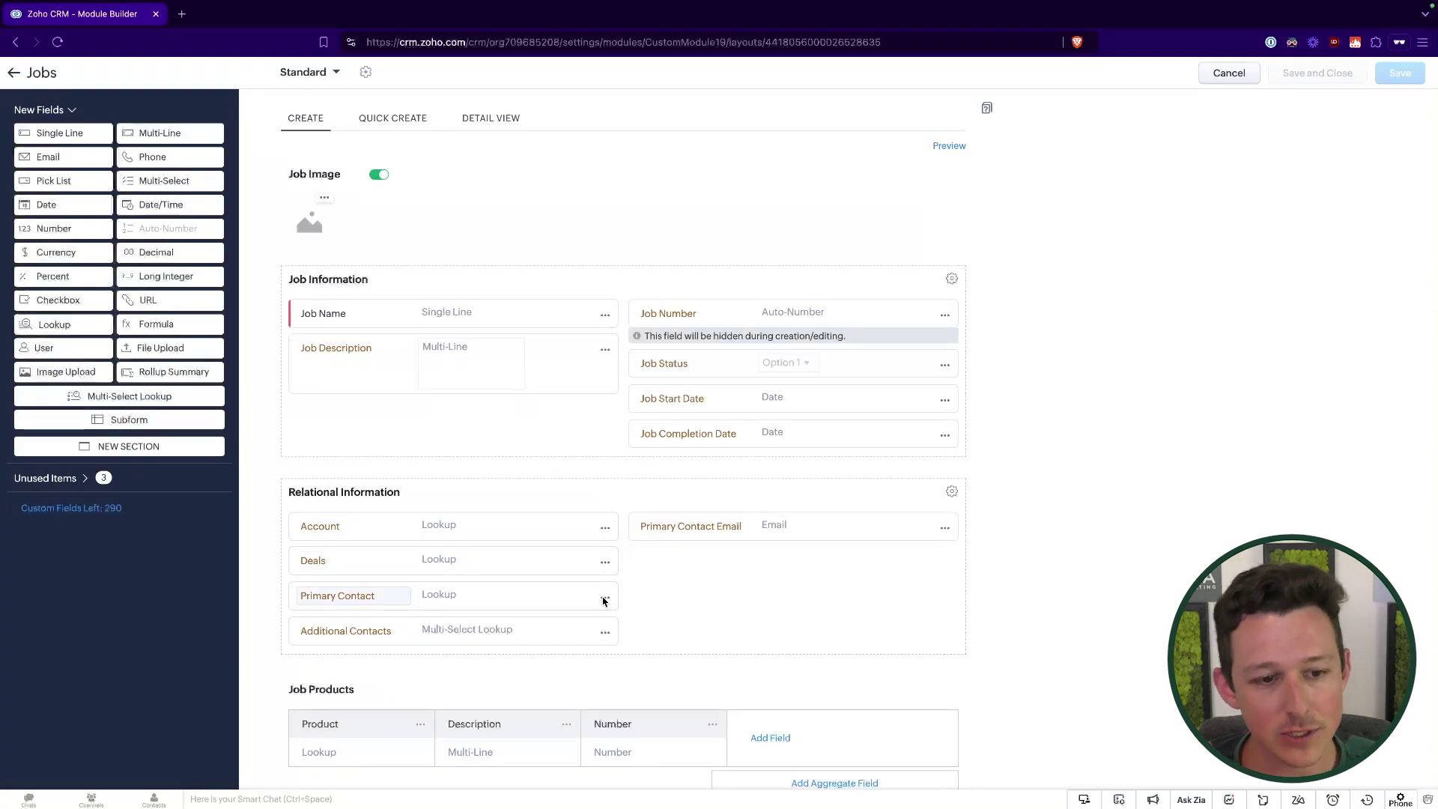
{"action": "left_click", "coordinate": [1229, 73]}
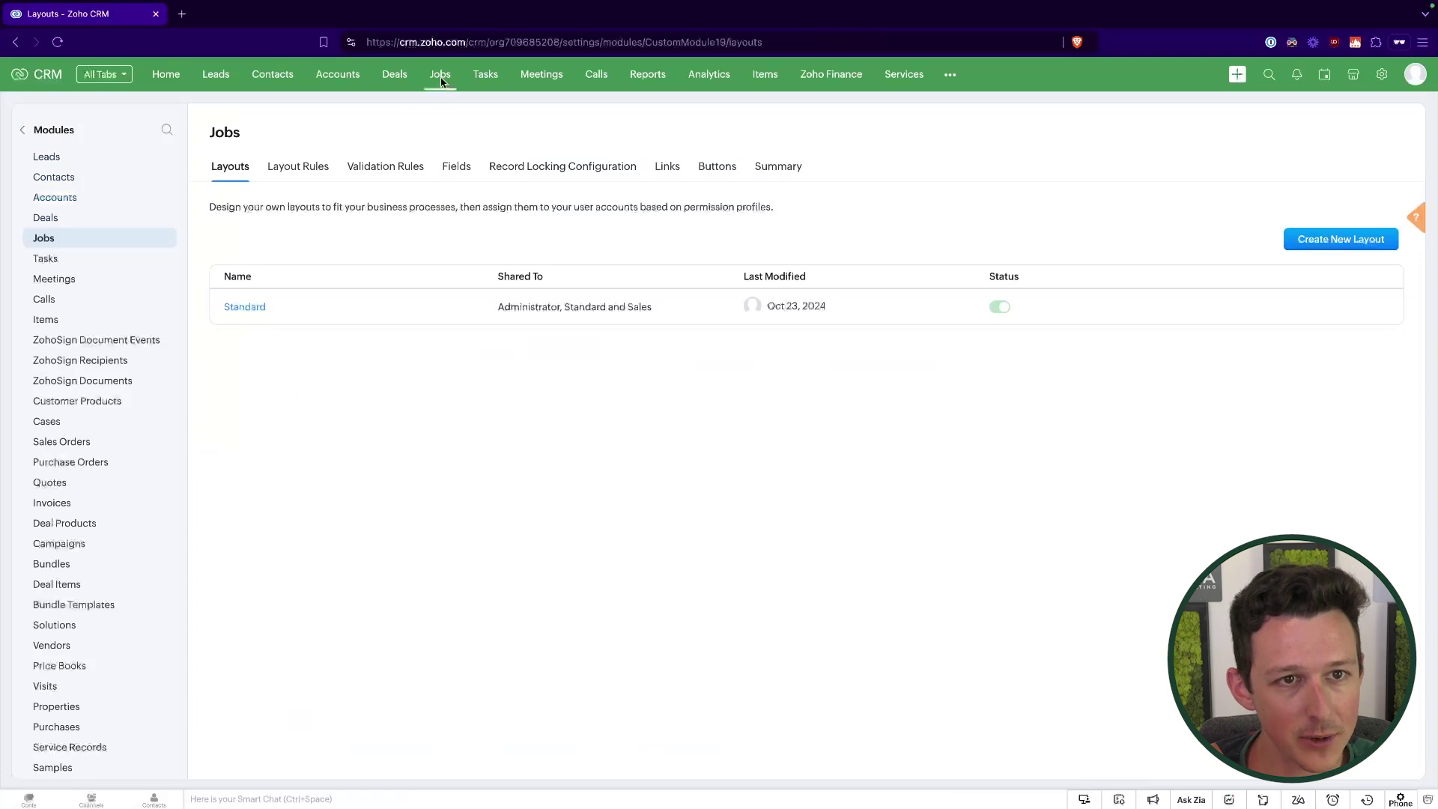
Look at the Humongous Insurance deal in a new tab, then open the Implementation of CRM job
{"action": "left_click", "coordinate": [440, 78]}
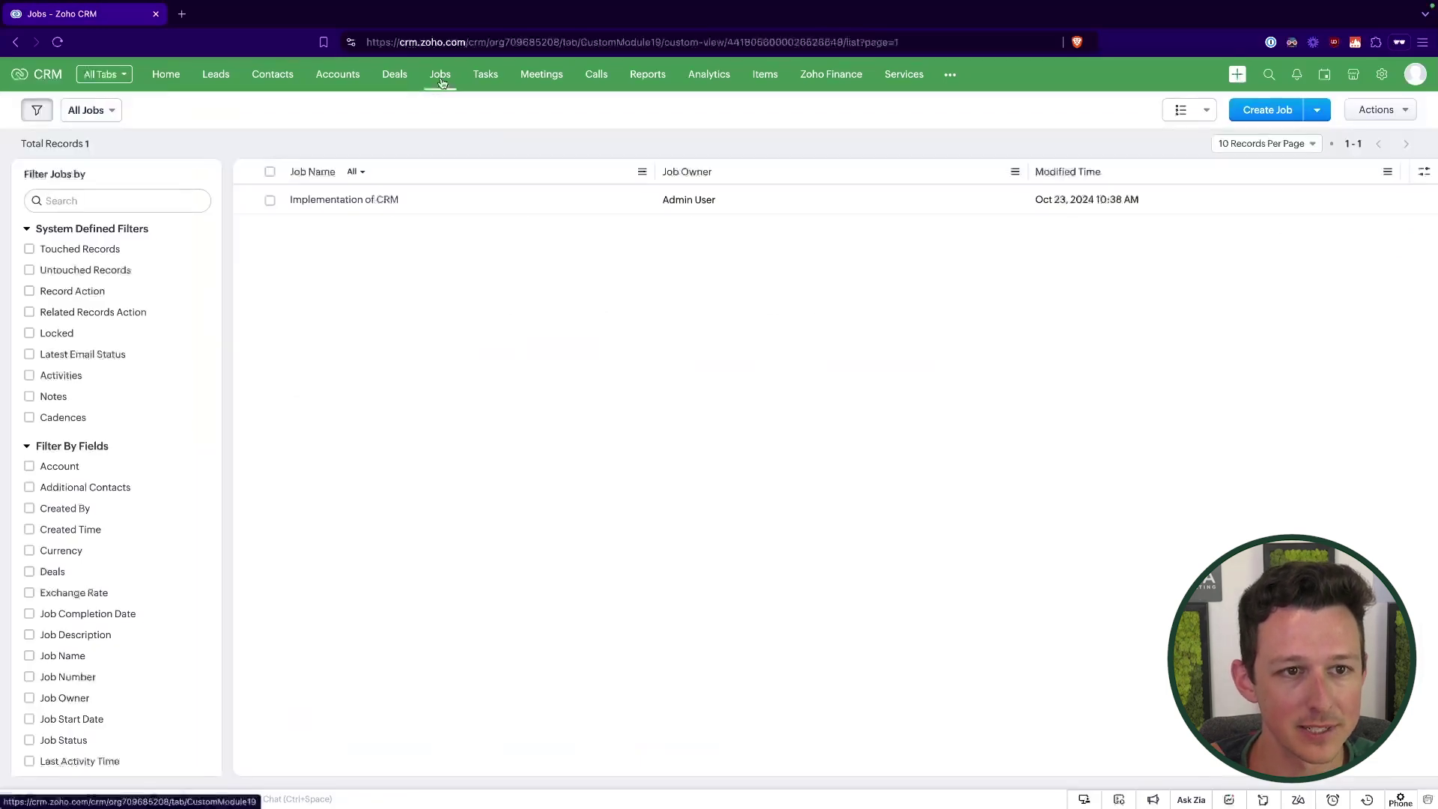
{"action": "left_click", "coordinate": [397, 78], "text": "ctrl"}
{"action": "key", "text": "ctrl+Tab"}
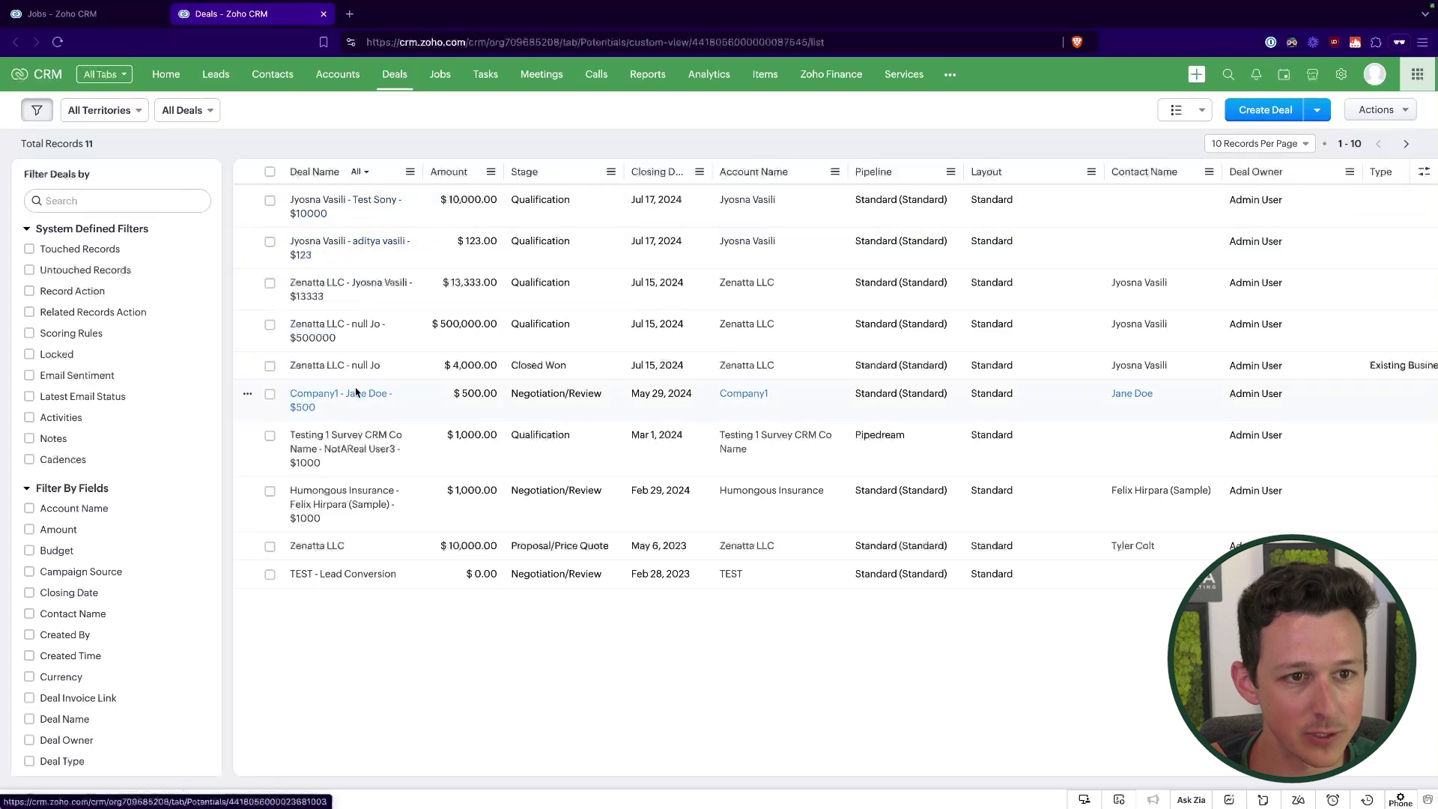
{"action": "left_click", "coordinate": [597, 524]}
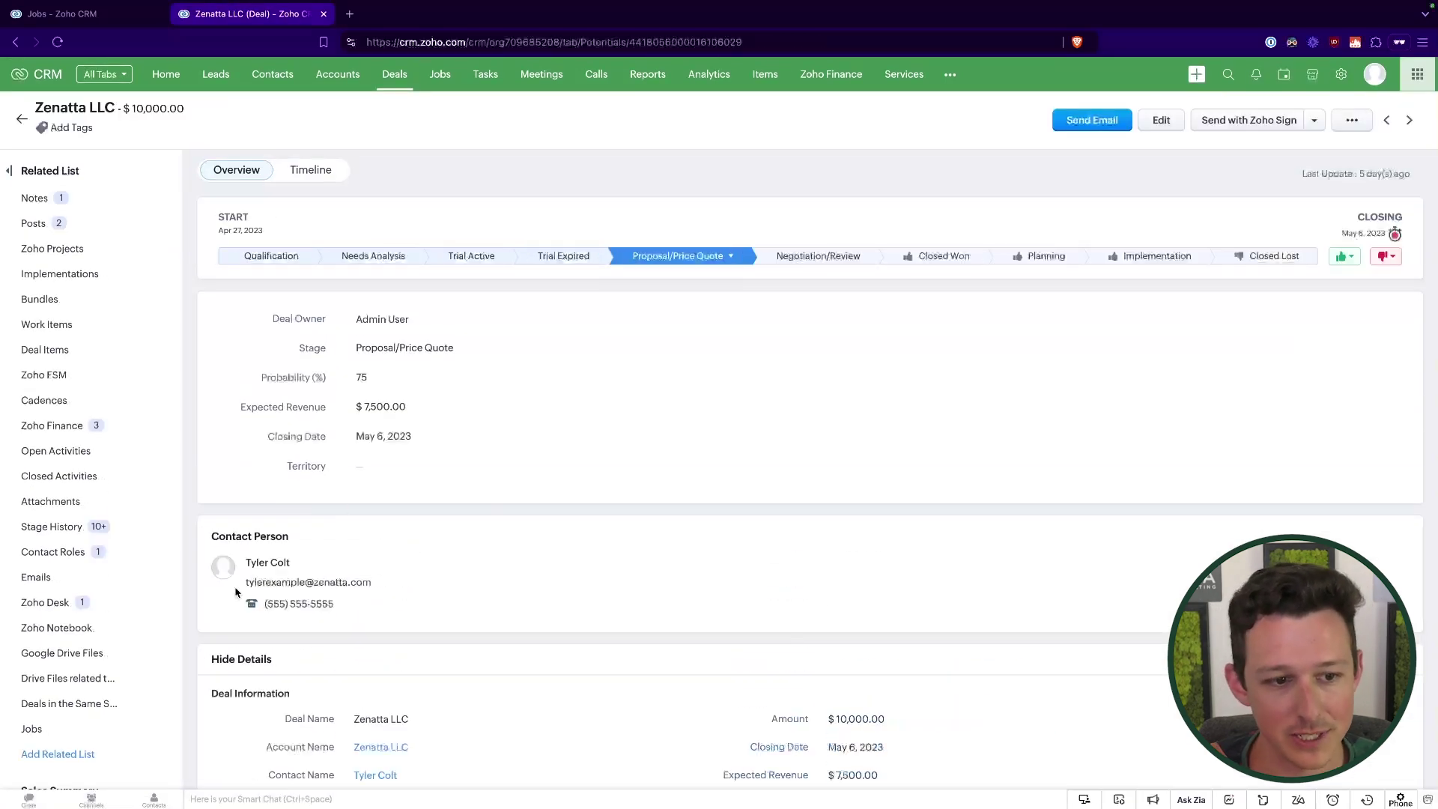
{"action": "left_click", "coordinate": [86, 15]}
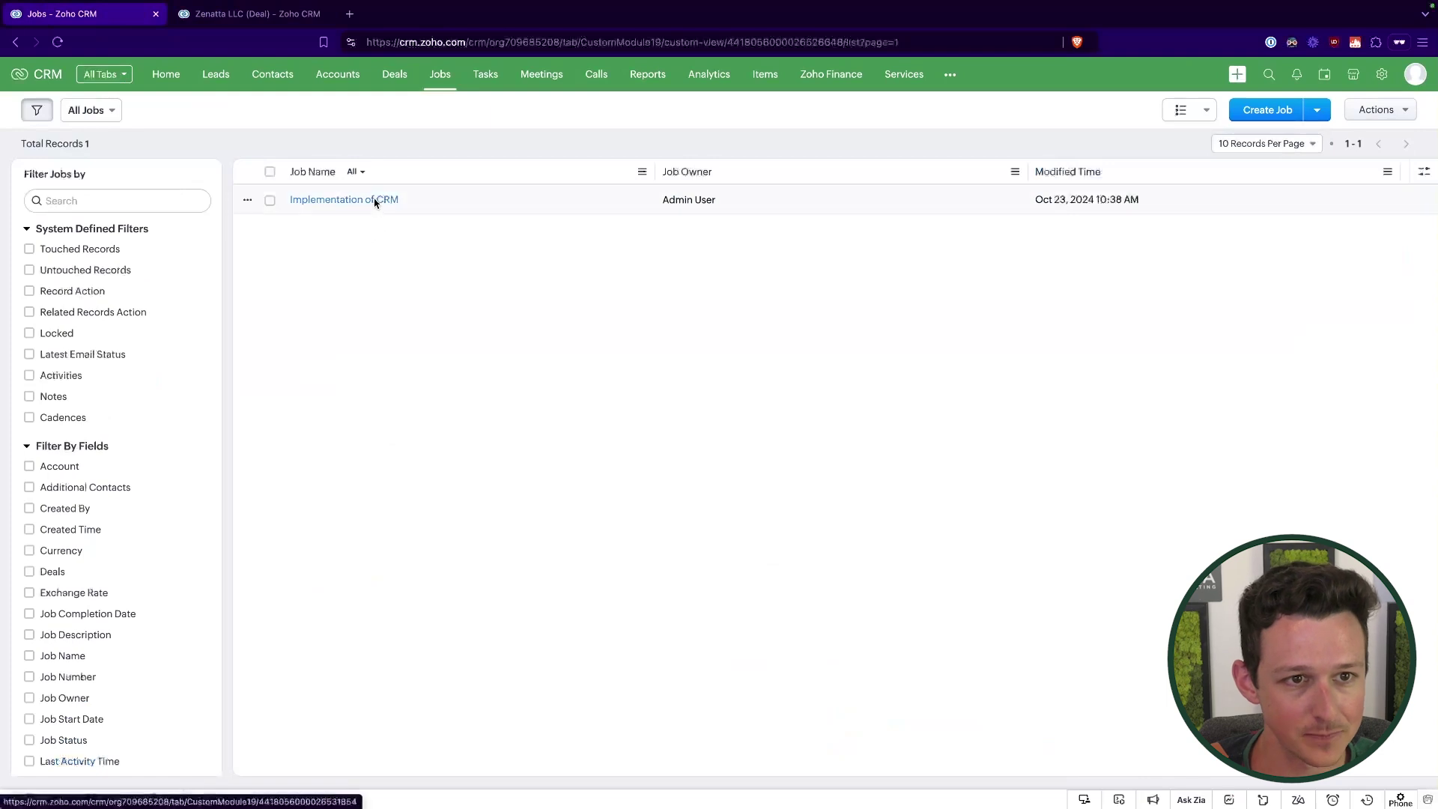
{"action": "left_click", "coordinate": [374, 200]}
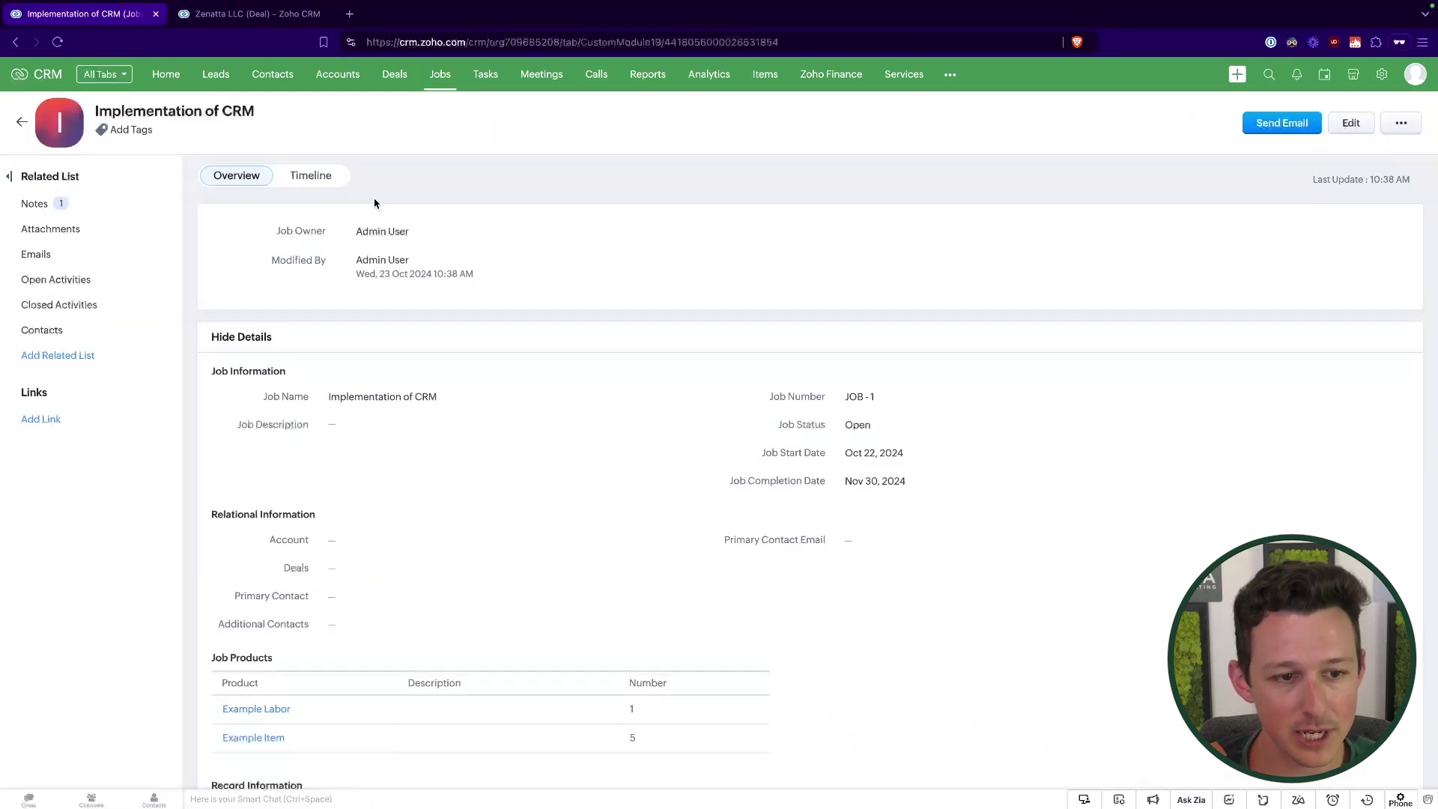
Link the job's Account and Deals fields to Zenatta LLC
{"action": "left_click", "coordinate": [350, 544]}
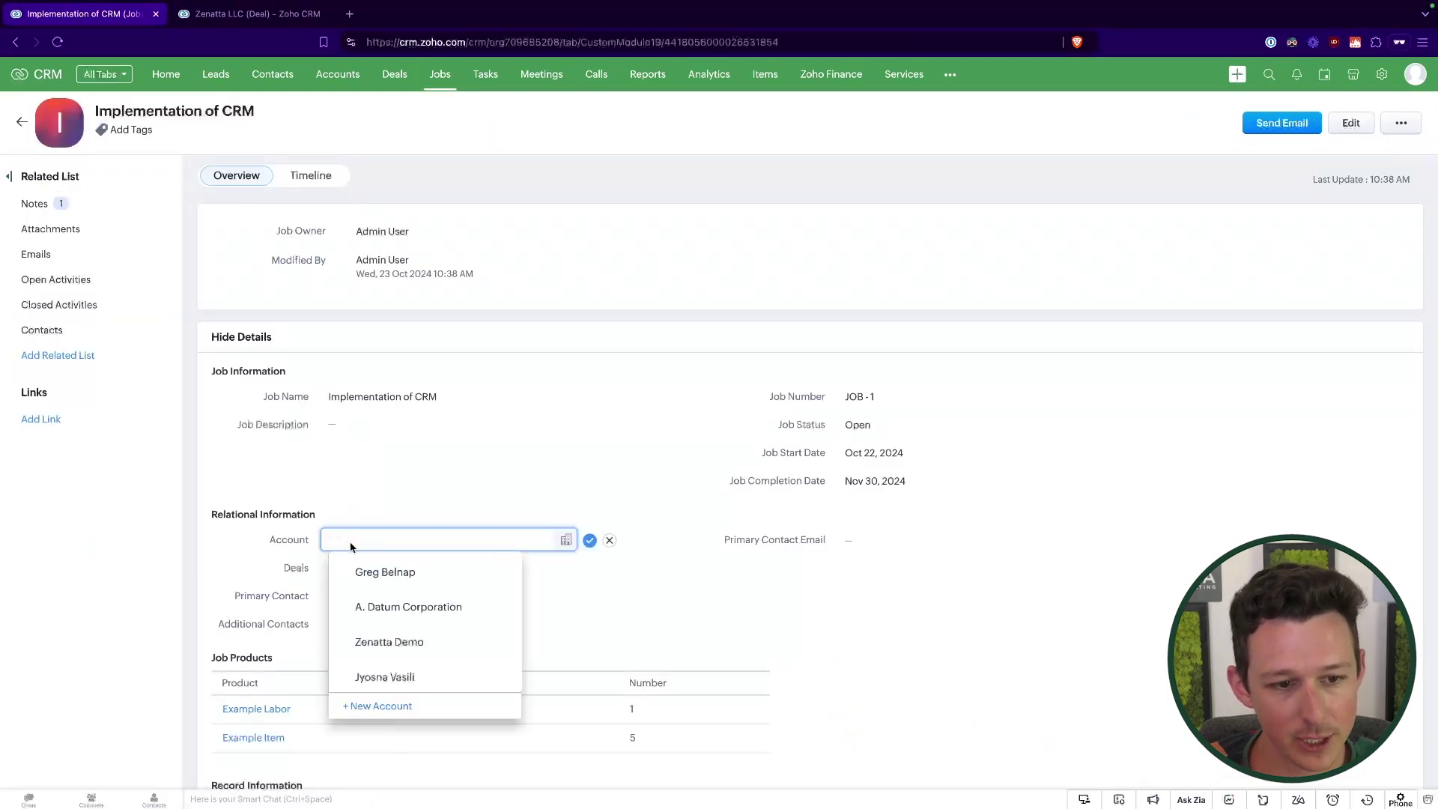
{"action": "type", "text": "zen"}
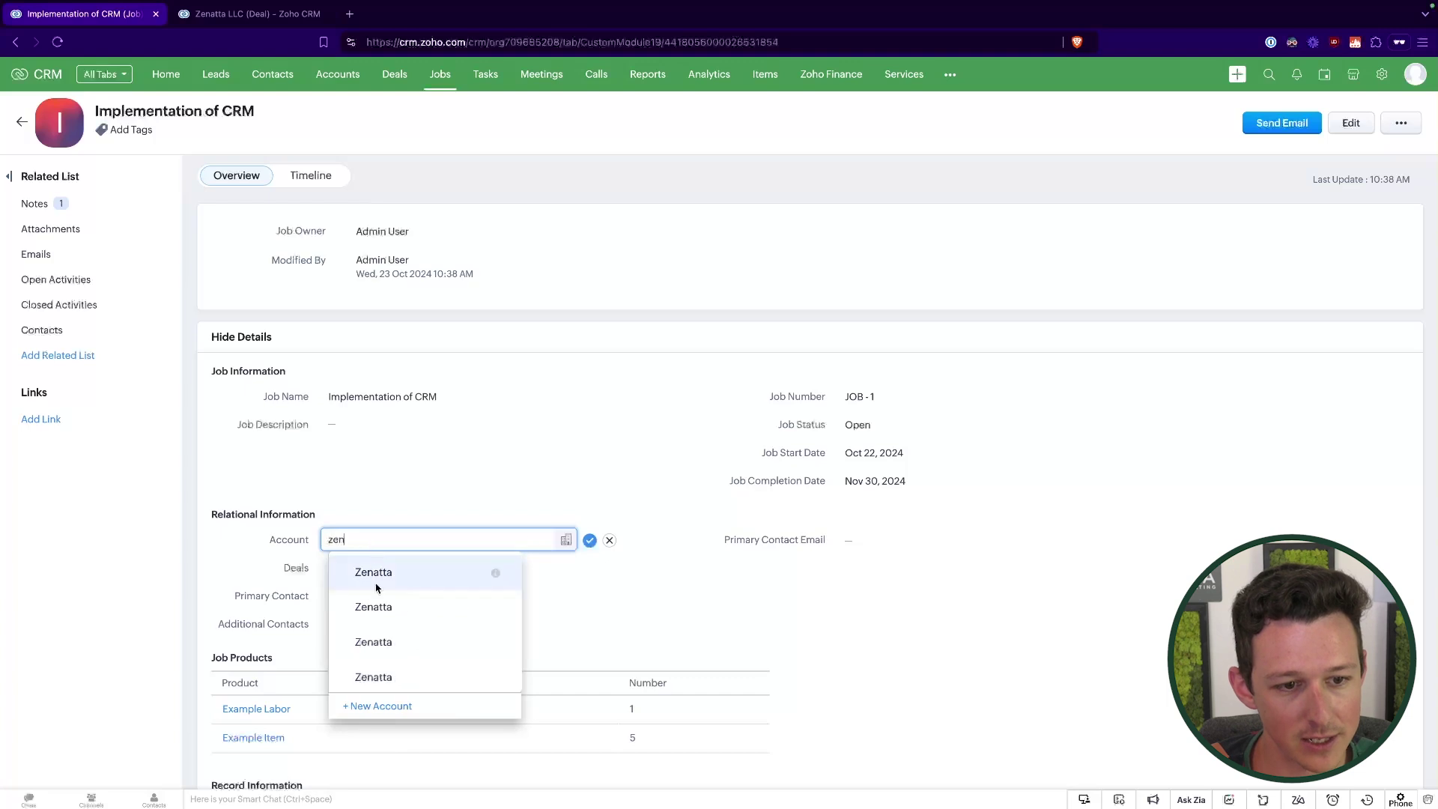
{"action": "type", "text": "atta llc"}
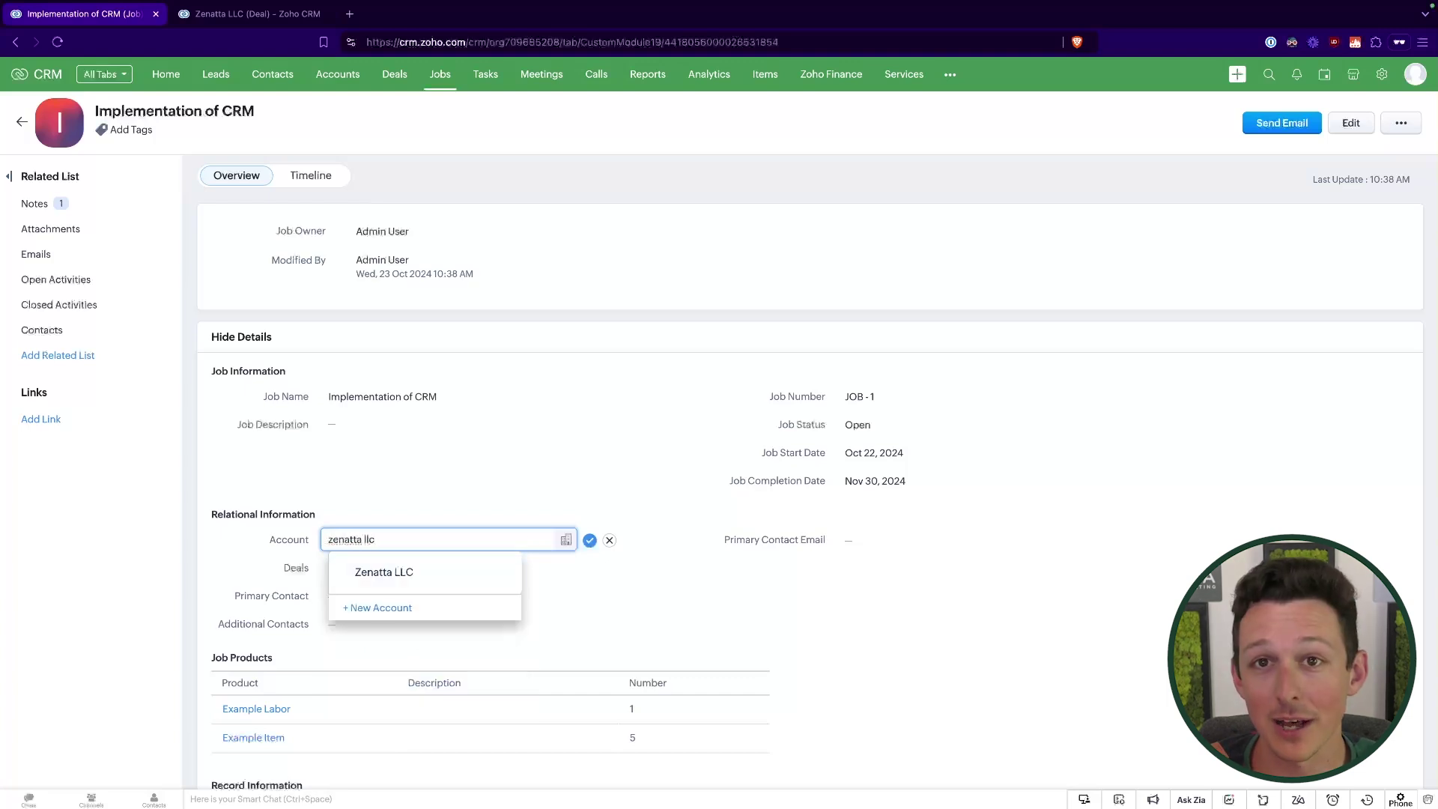
{"action": "left_click", "coordinate": [397, 575]}
{"action": "left_click", "coordinate": [588, 540]}
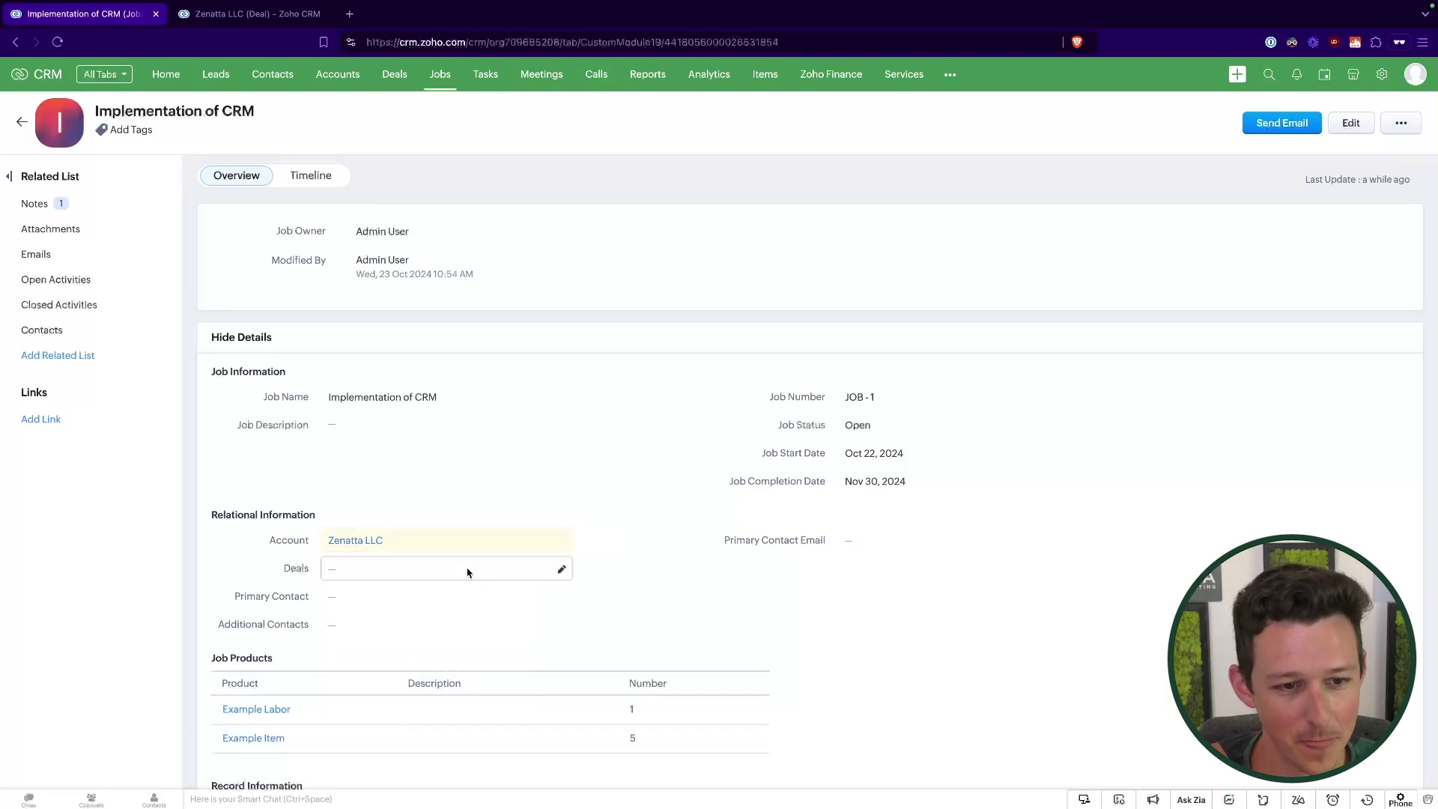
{"action": "left_click", "coordinate": [433, 561]}
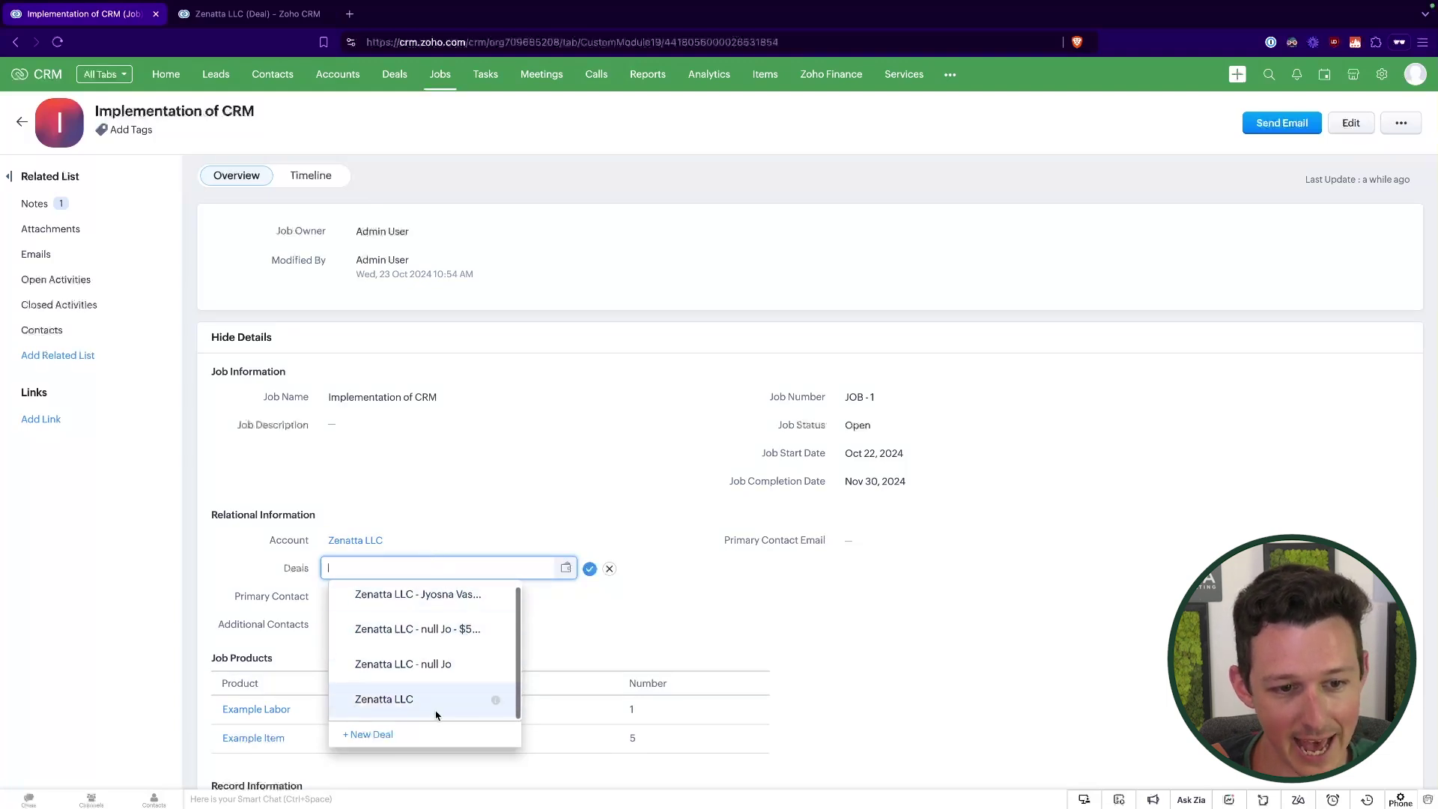
{"action": "left_click", "coordinate": [397, 706]}
{"action": "left_click", "coordinate": [589, 568]}
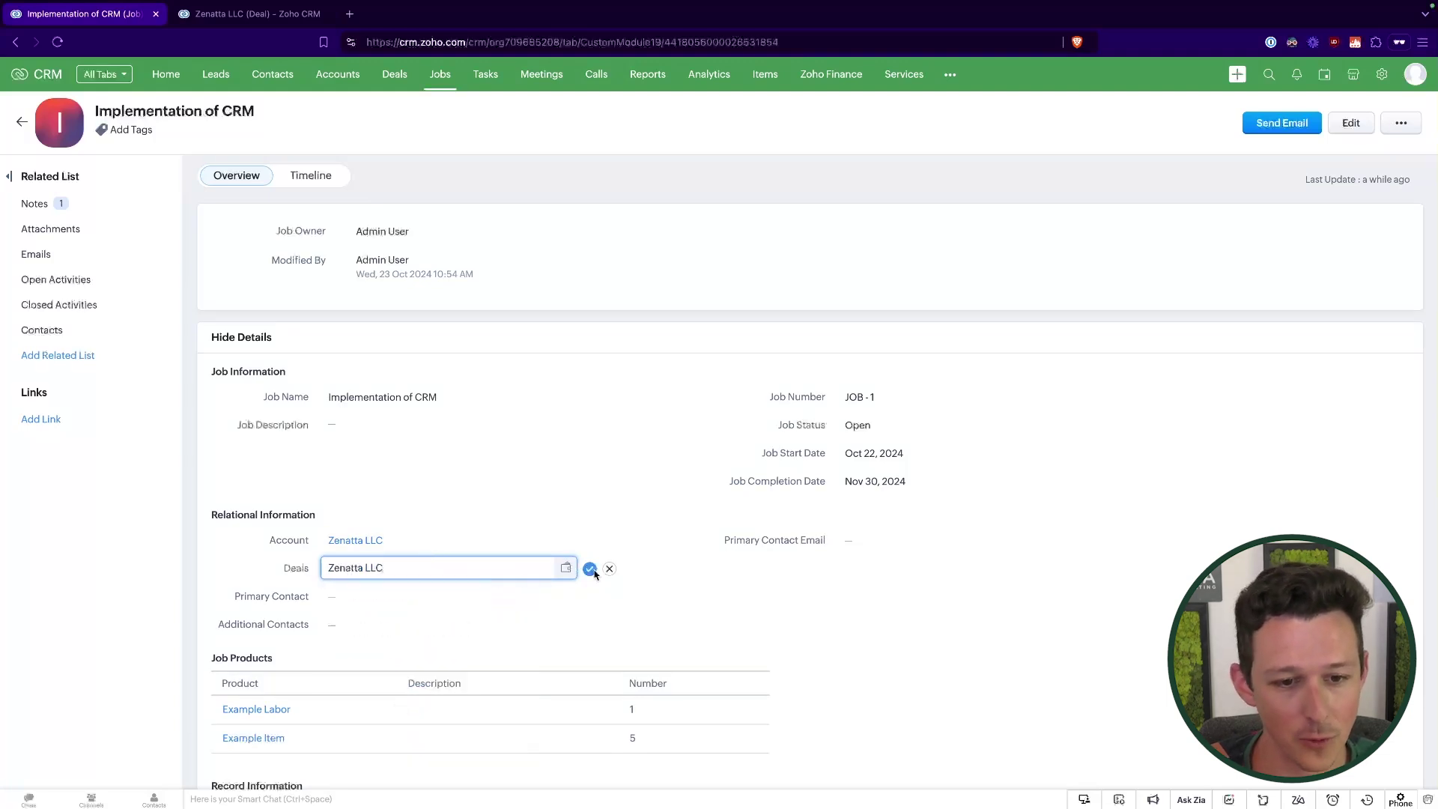
Search for and set the Primary Contact, confirming the auto-filled Primary Contact Email
{"action": "left_click", "coordinate": [383, 597]}
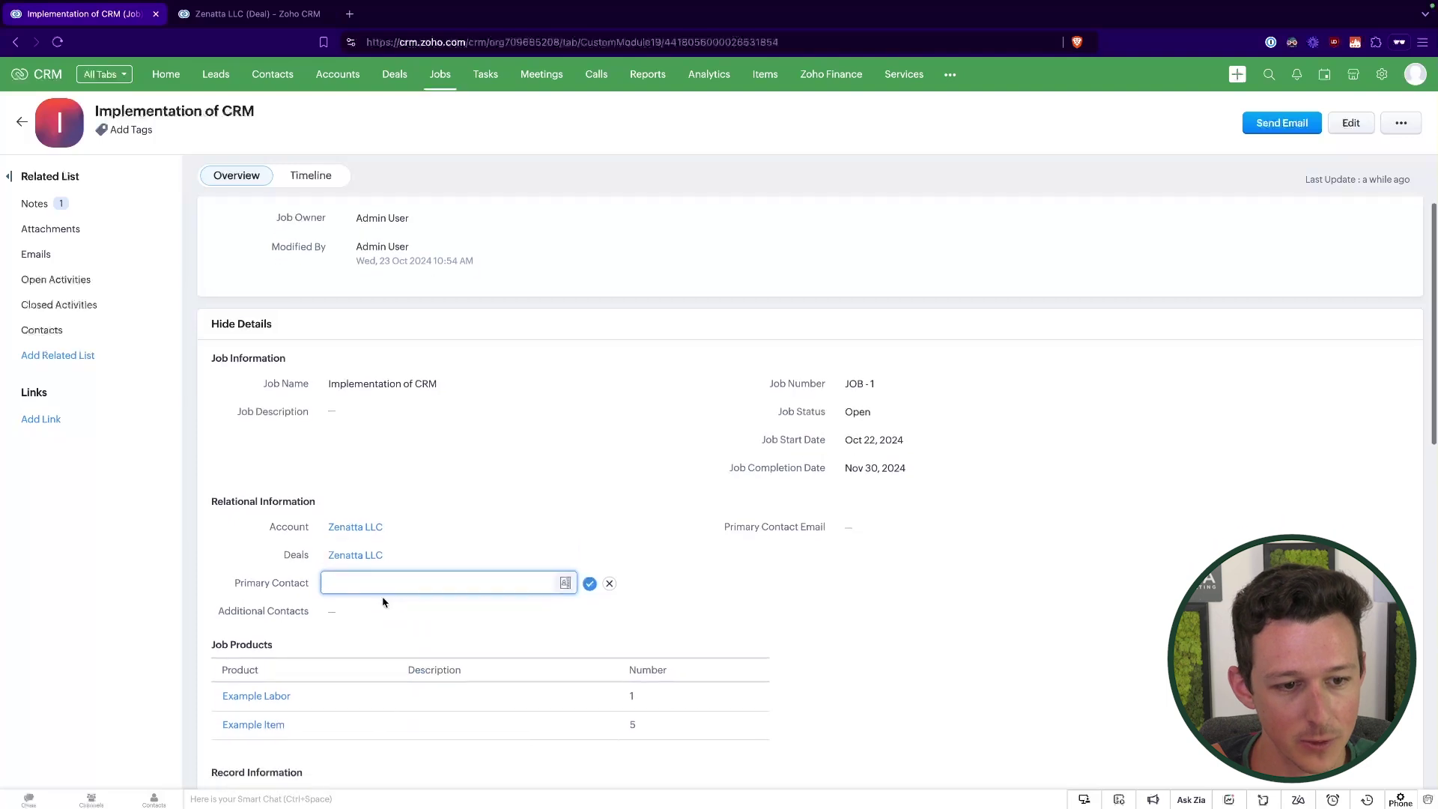
{"action": "scroll", "coordinate": [401, 626], "scroll_direction": "down", "scroll_amount": 2}
{"action": "type", "text": "zen"}
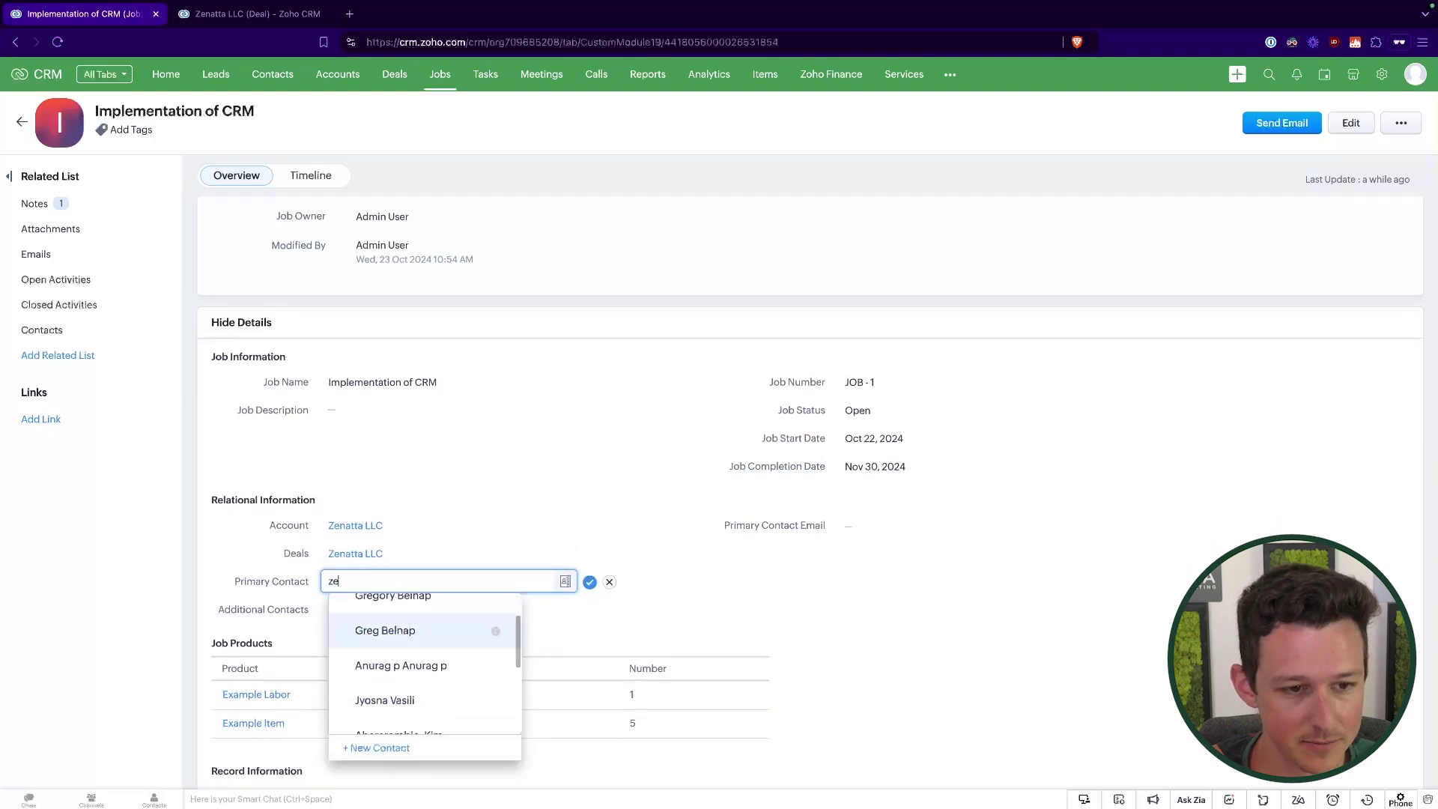
{"action": "key", "text": "BackSpace"}
{"action": "key", "text": "BackSpace"}
{"action": "key", "text": "BackSpace"}
{"action": "type", "text": "tyle"}
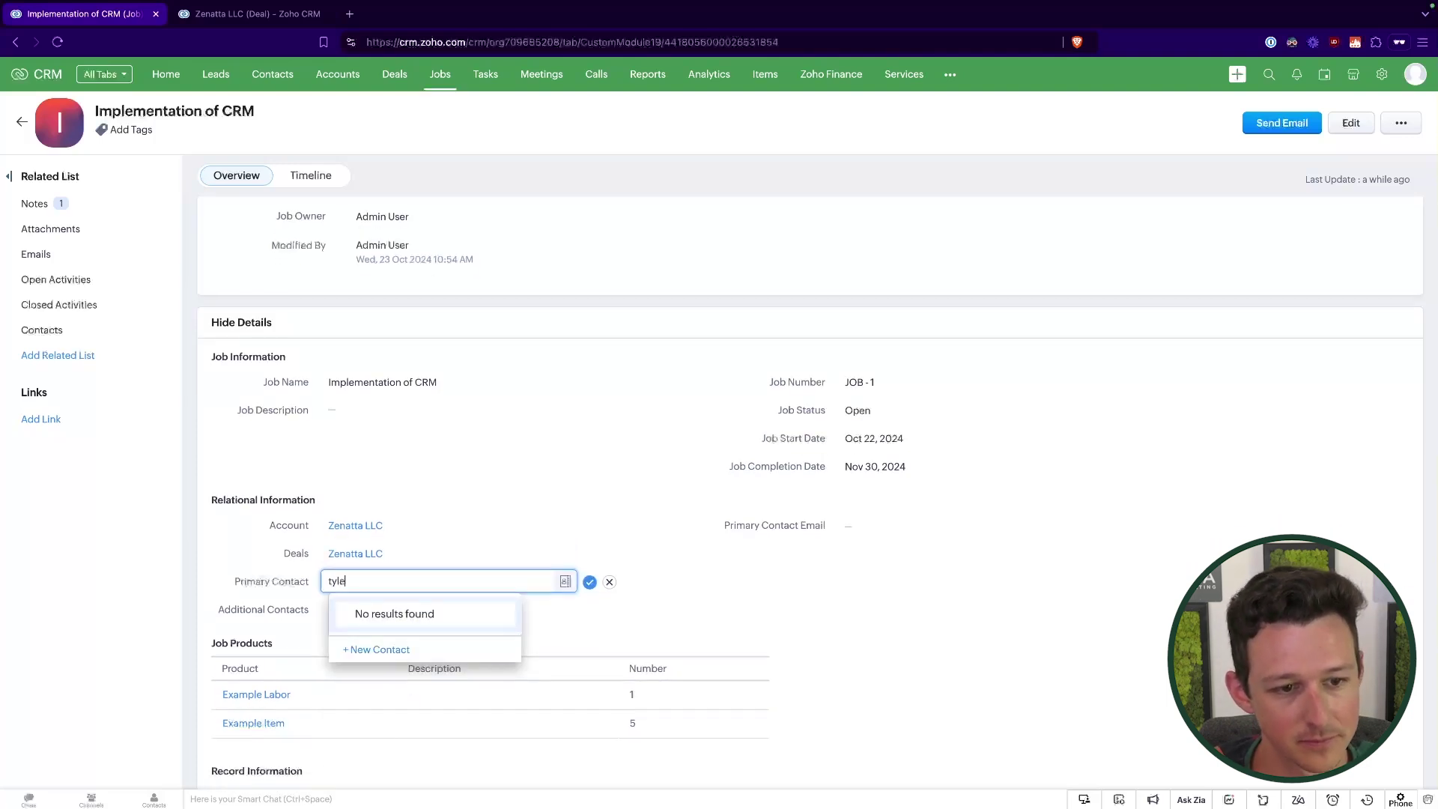
{"action": "type", "text": "r"}
{"action": "left_click", "coordinate": [409, 617]}
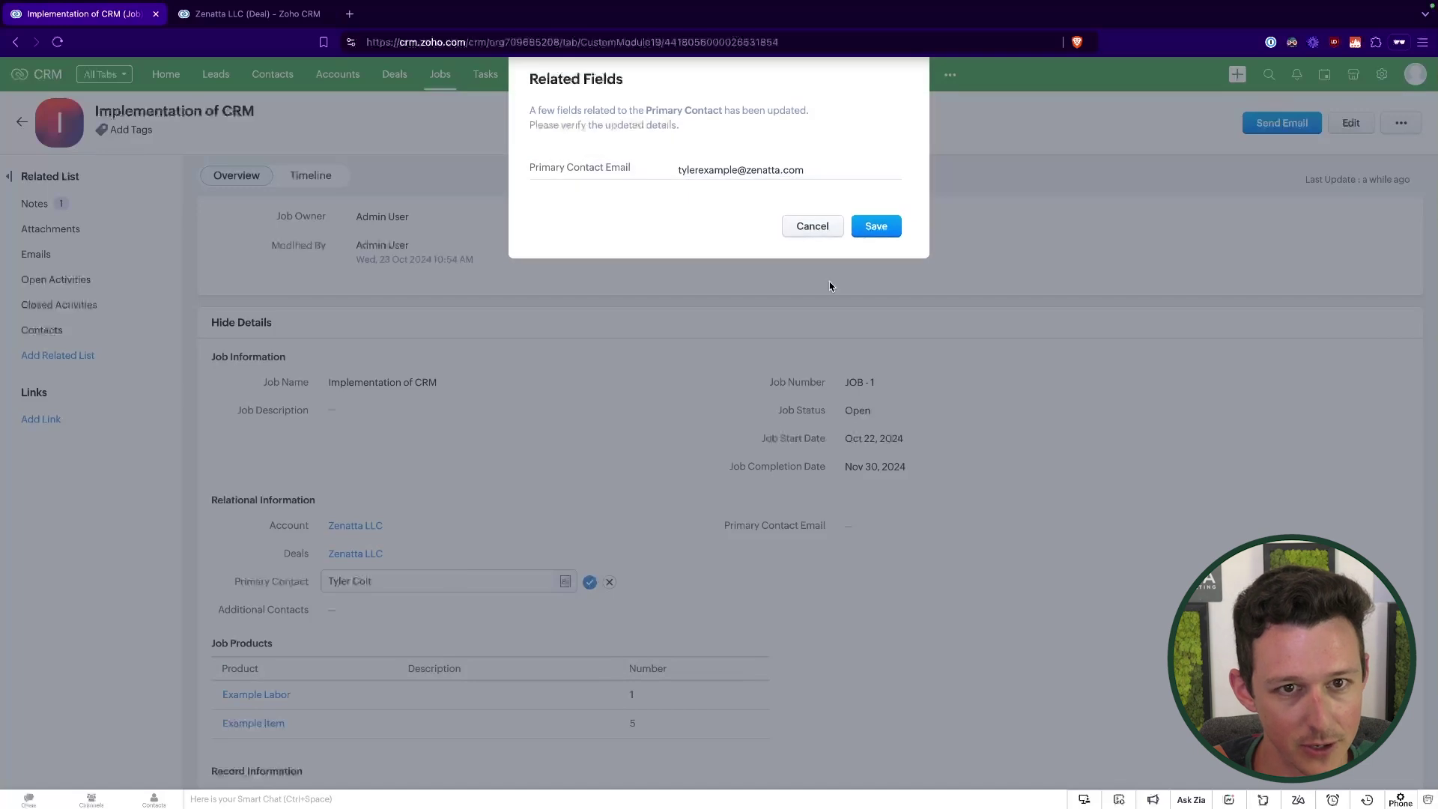
{"action": "left_click_drag", "start_coordinate": [537, 83], "coordinate": [805, 172]}
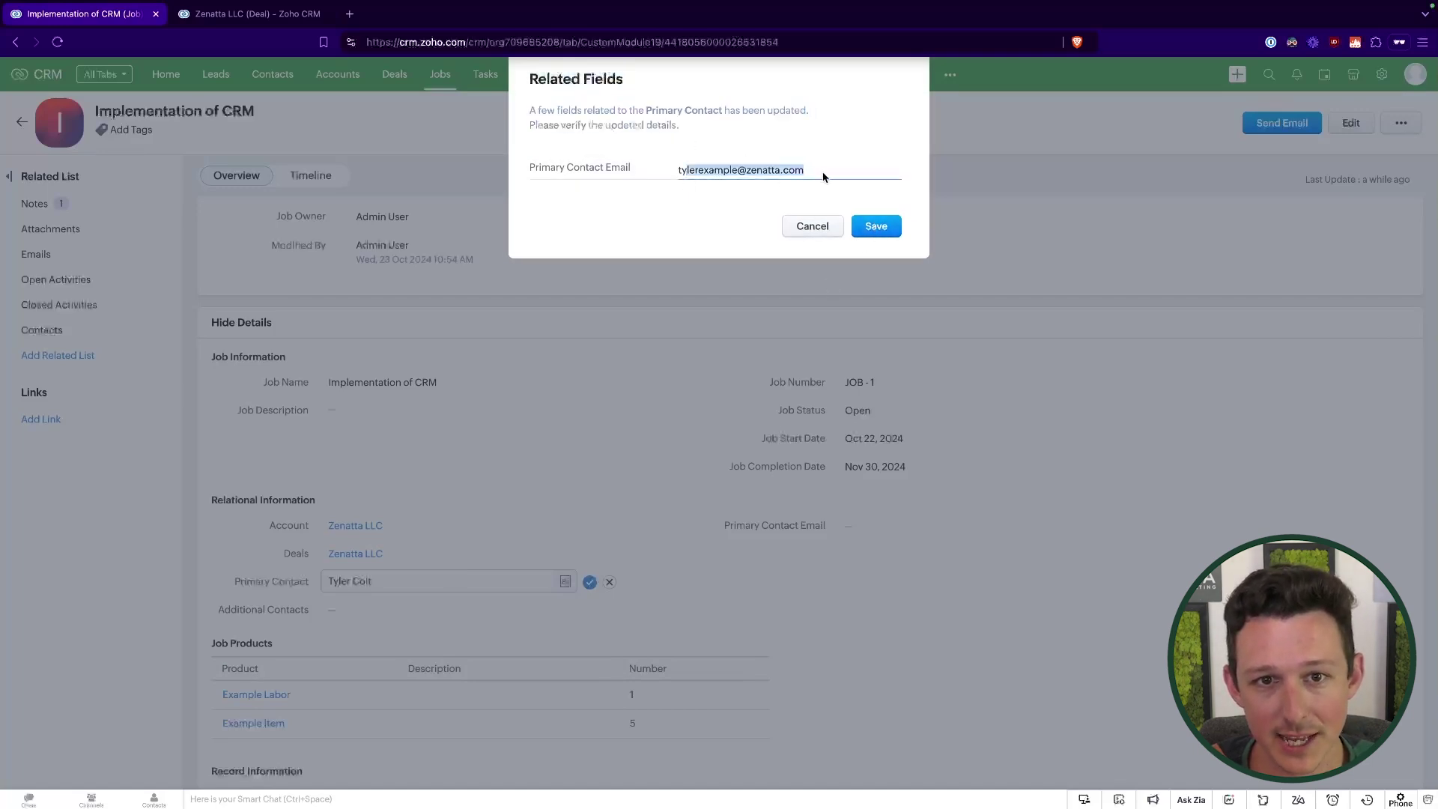
{"action": "left_click", "coordinate": [811, 171]}
{"action": "left_click", "coordinate": [743, 138]}
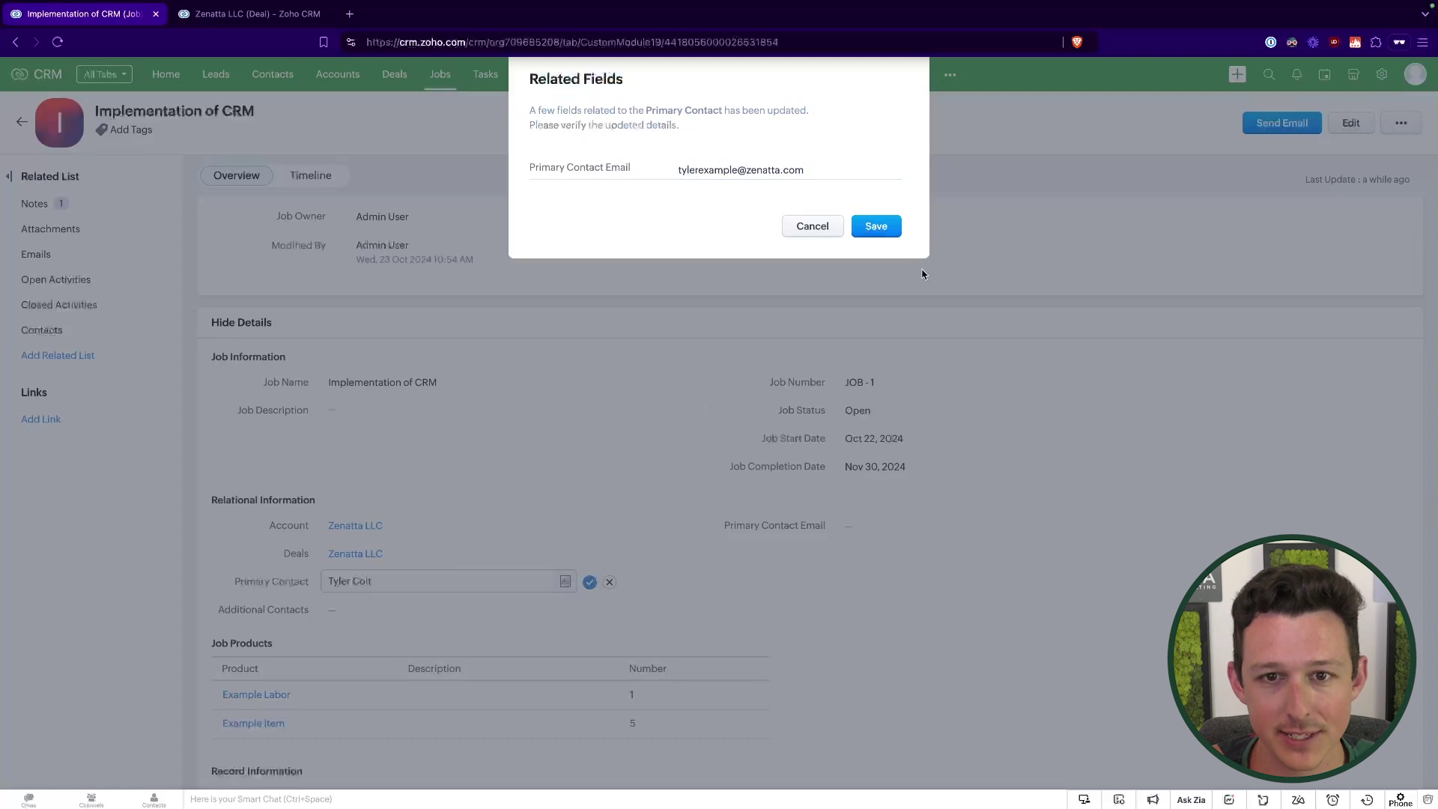
{"action": "left_click", "coordinate": [875, 227]}
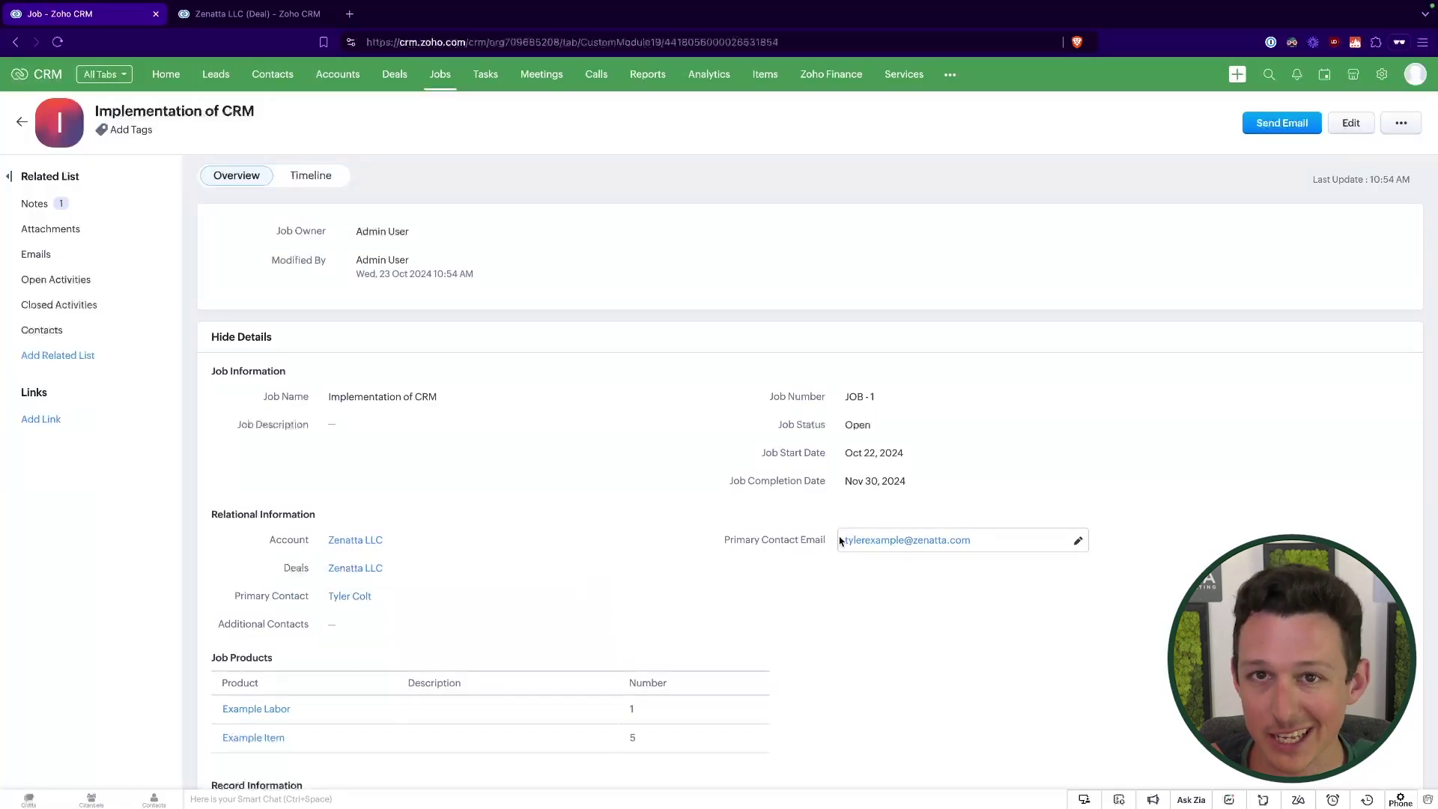
Assign the Zenatta LLC contact and a second contact as Additional Contacts and save
{"action": "left_click", "coordinate": [385, 629]}
{"action": "left_click", "coordinate": [388, 626]}
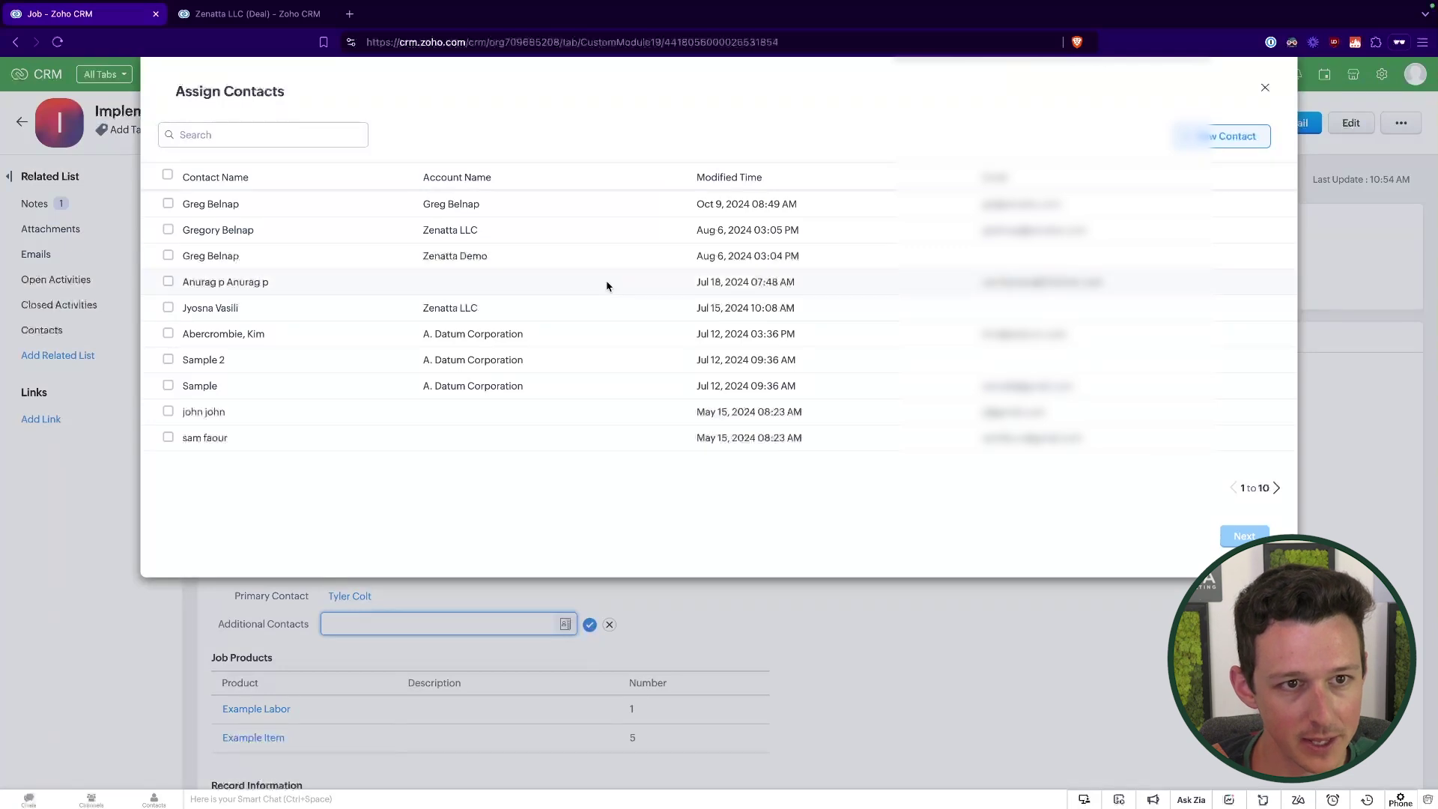
{"action": "left_click", "coordinate": [167, 229]}
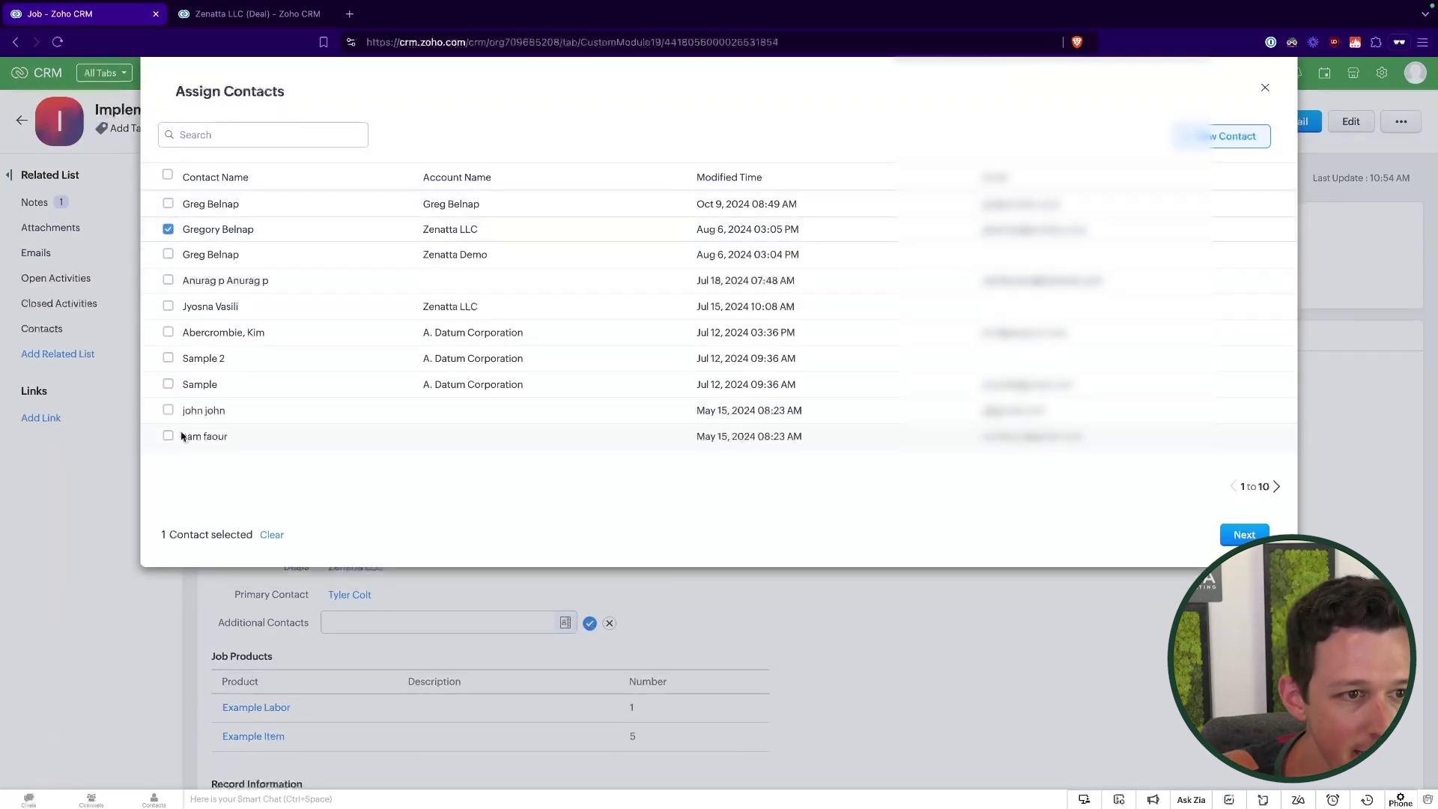
{"action": "left_click", "coordinate": [1276, 488]}
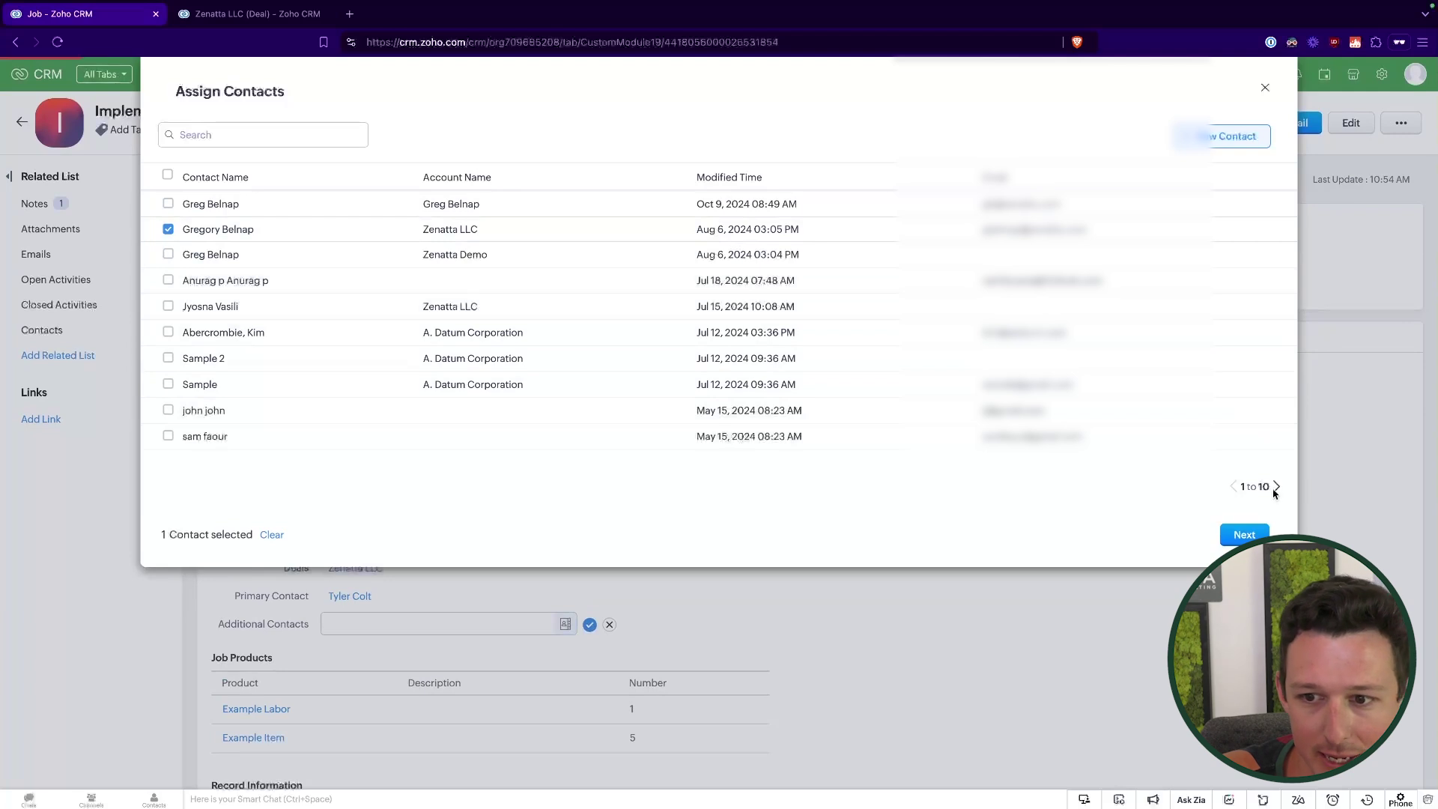
{"action": "left_click", "coordinate": [168, 256]}
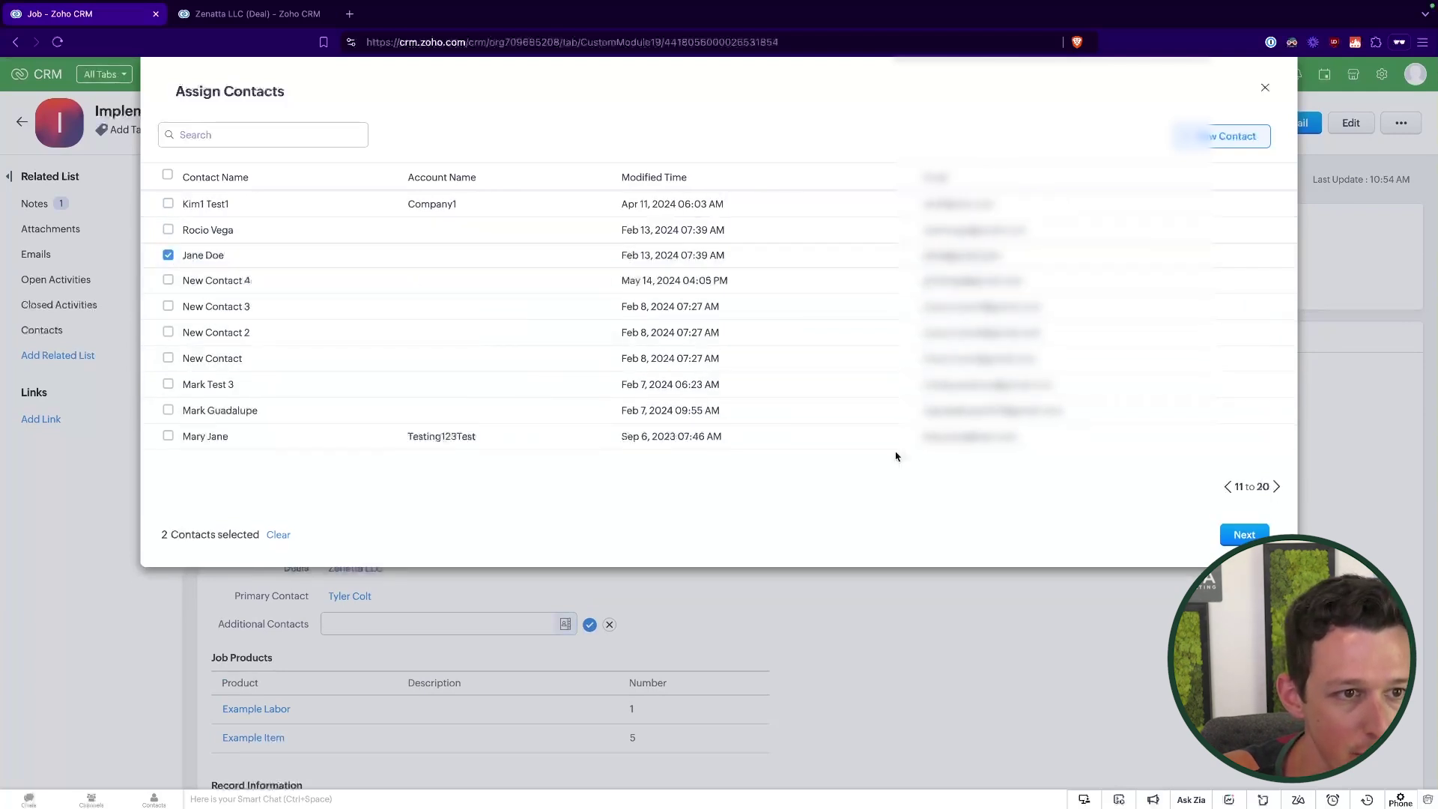
{"action": "left_click", "coordinate": [1243, 535]}
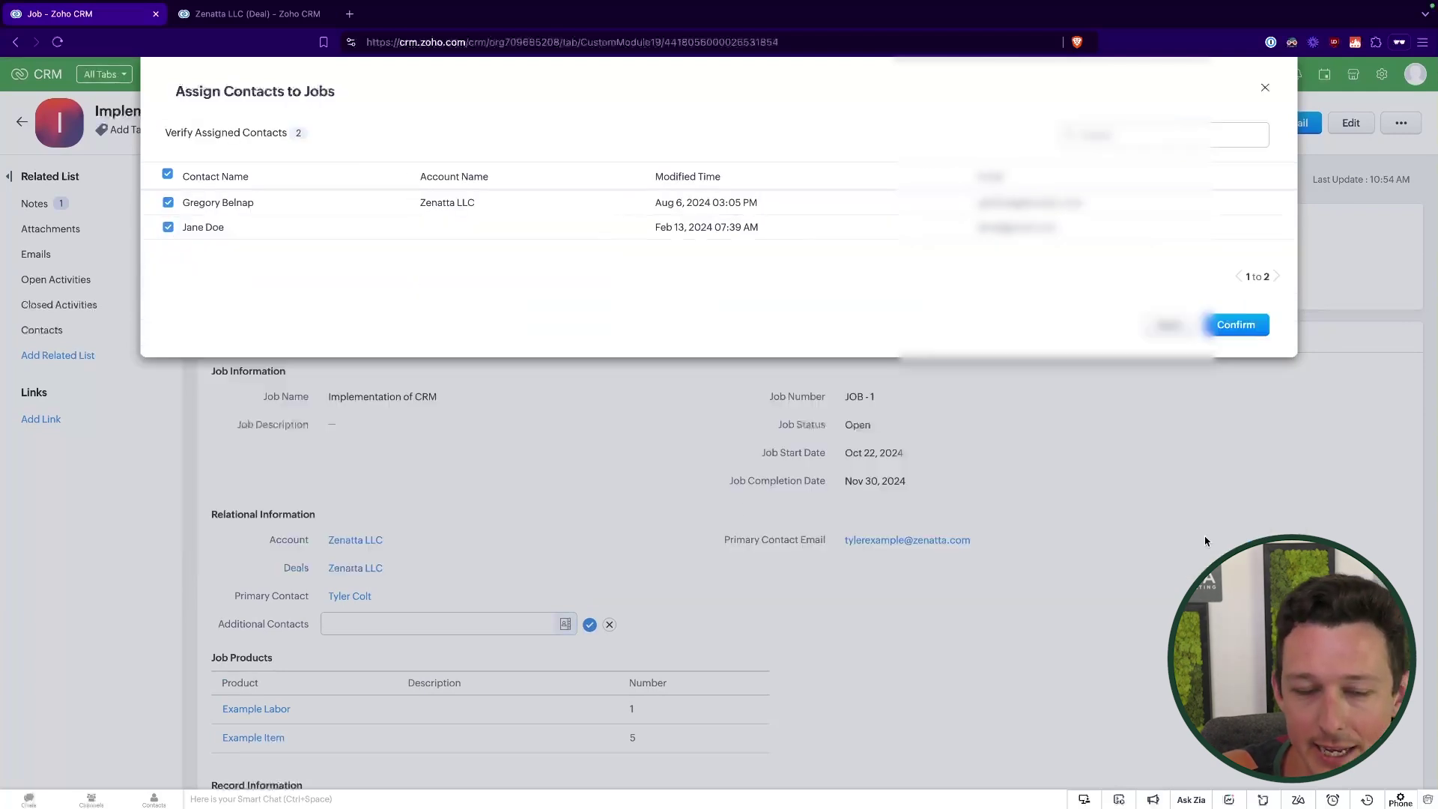
{"action": "left_click", "coordinate": [1237, 322]}
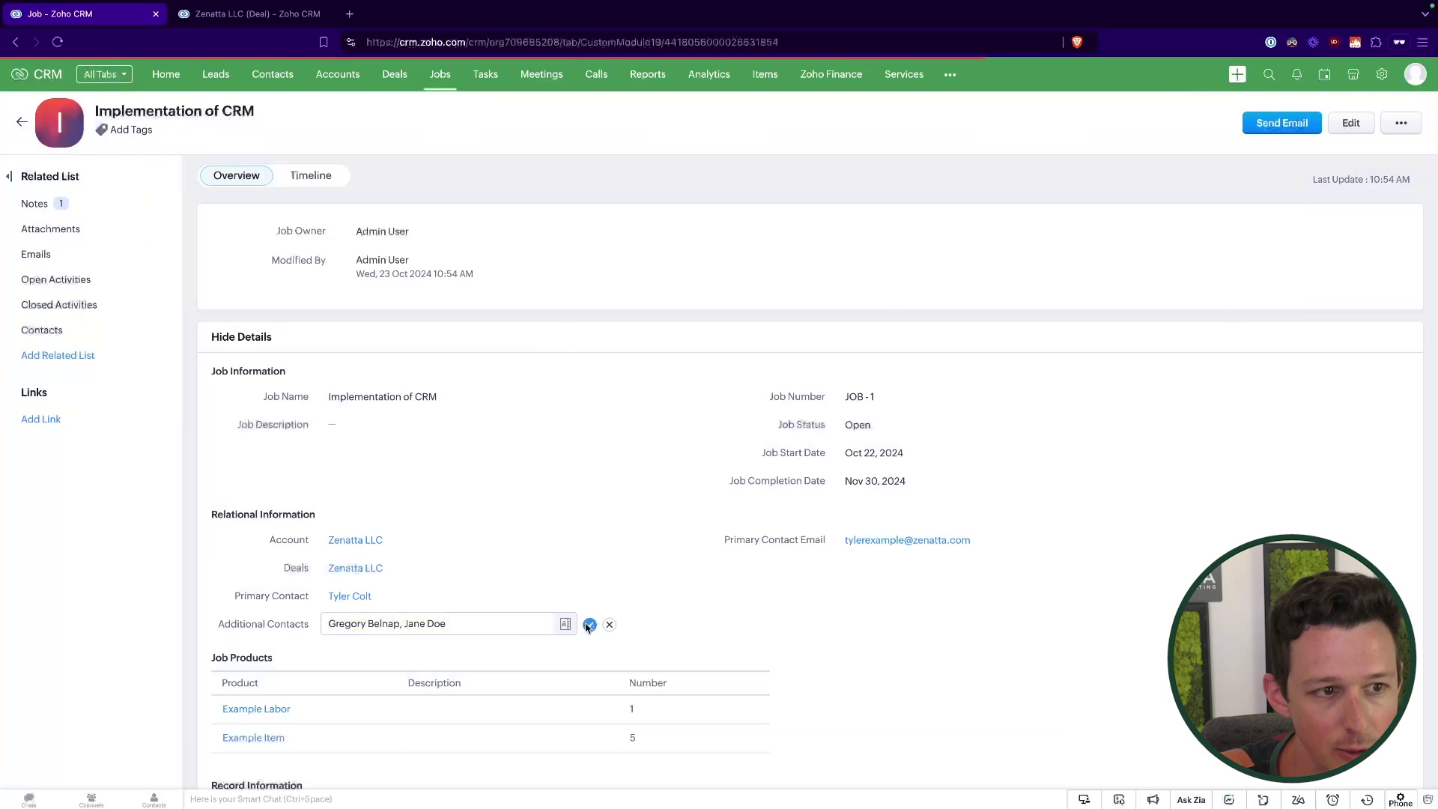
{"action": "left_click", "coordinate": [590, 624]}
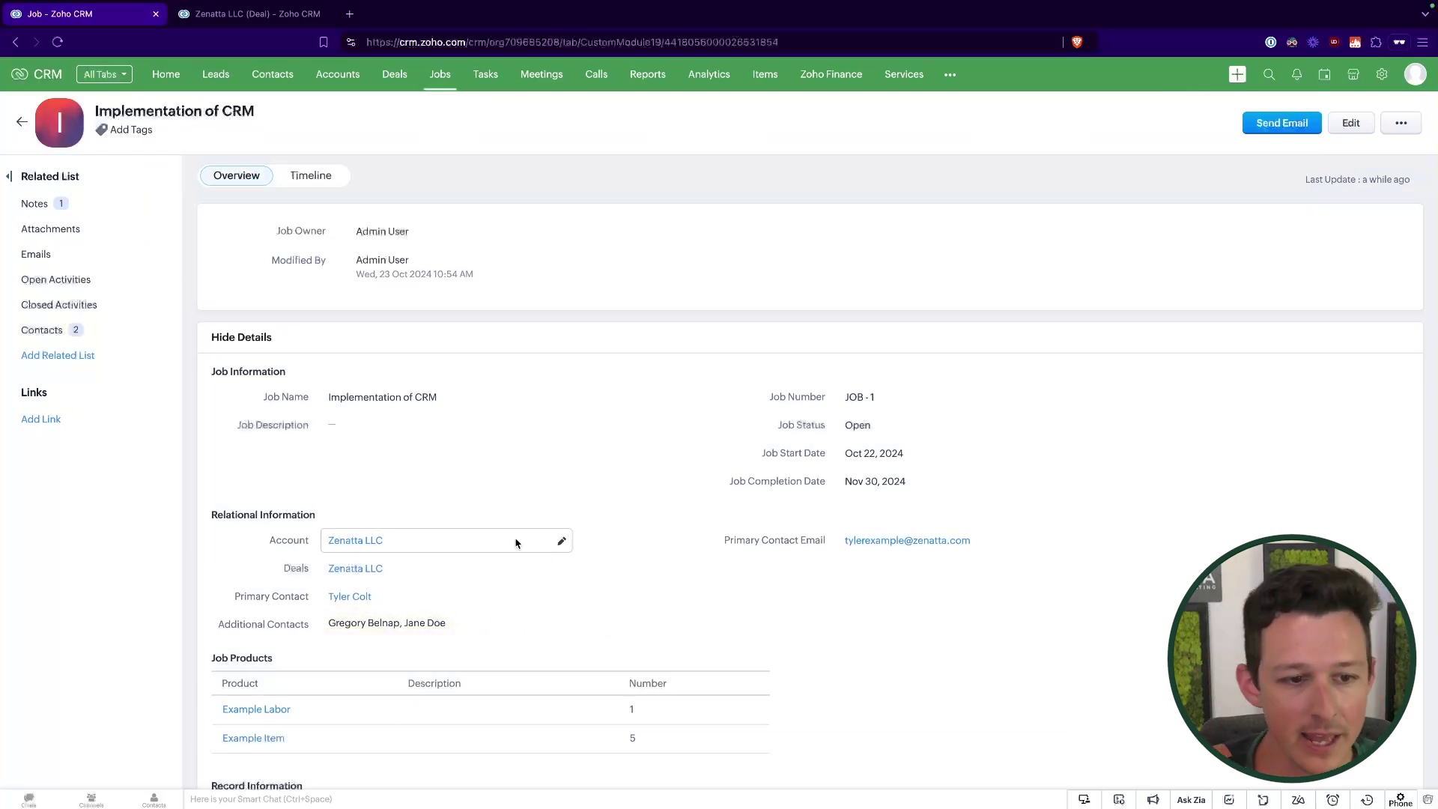
Open the linked Zenatta LLC account and bring its Jobs section into view
{"action": "left_click", "coordinate": [349, 541]}
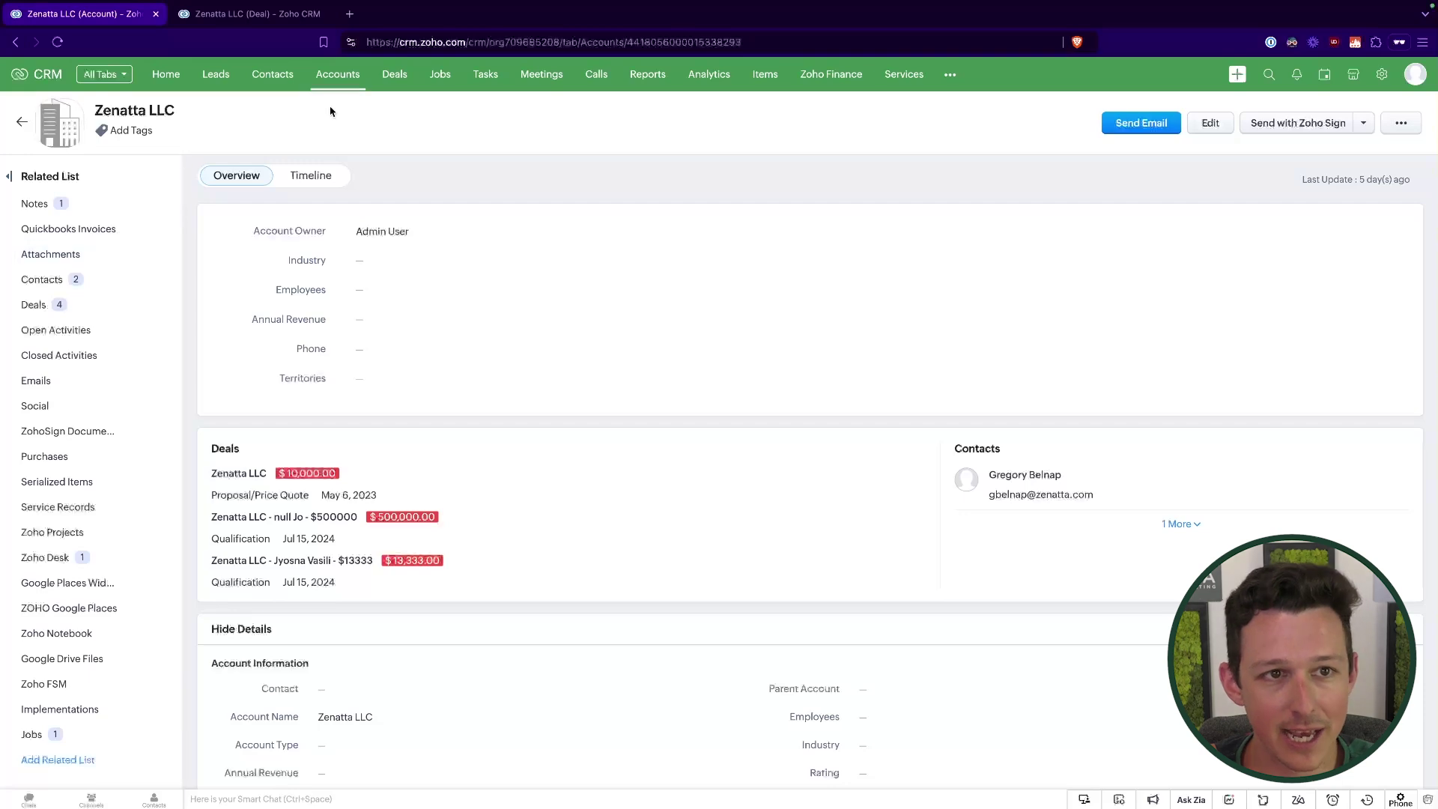
{"action": "left_click", "coordinate": [149, 736]}
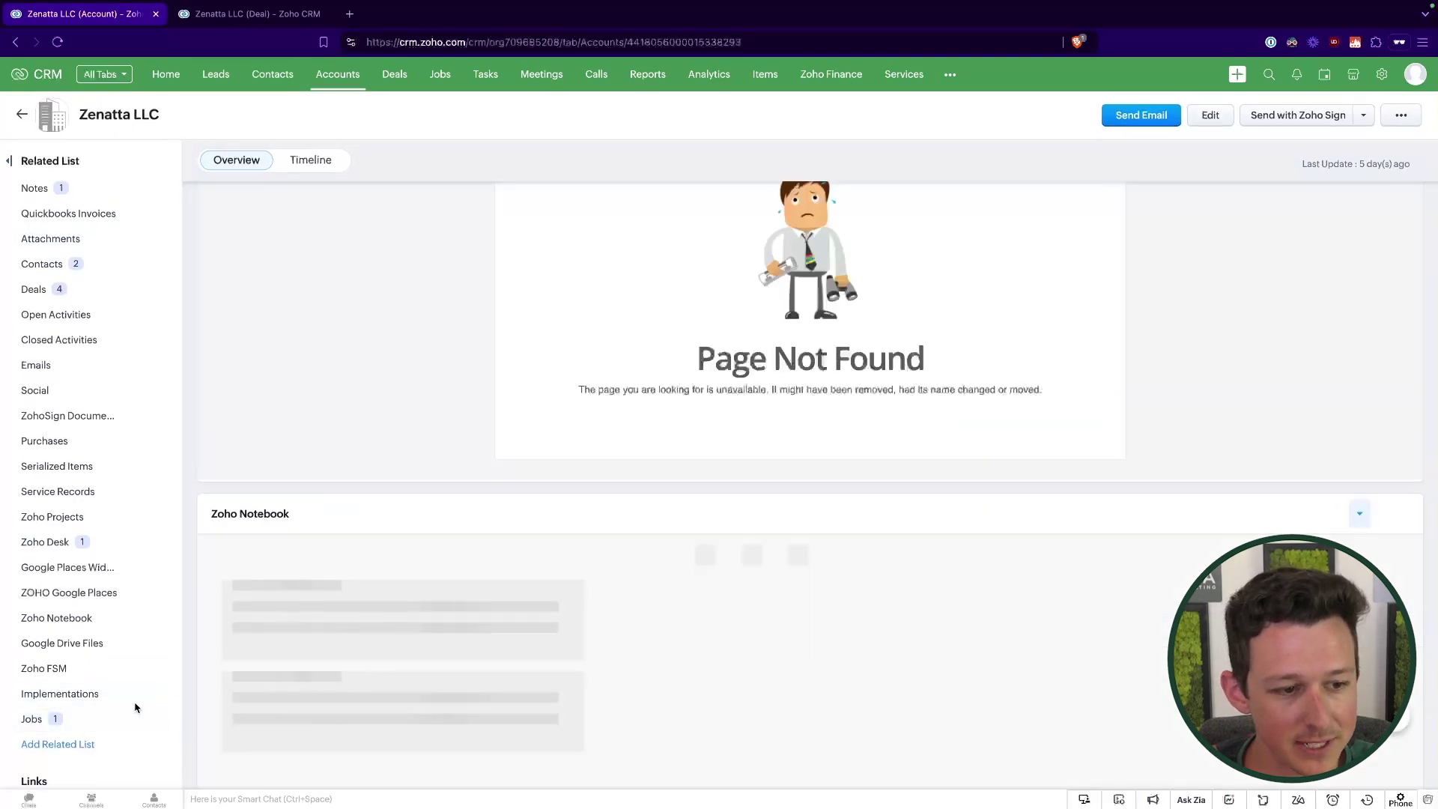
{"action": "left_click", "coordinate": [93, 719]}
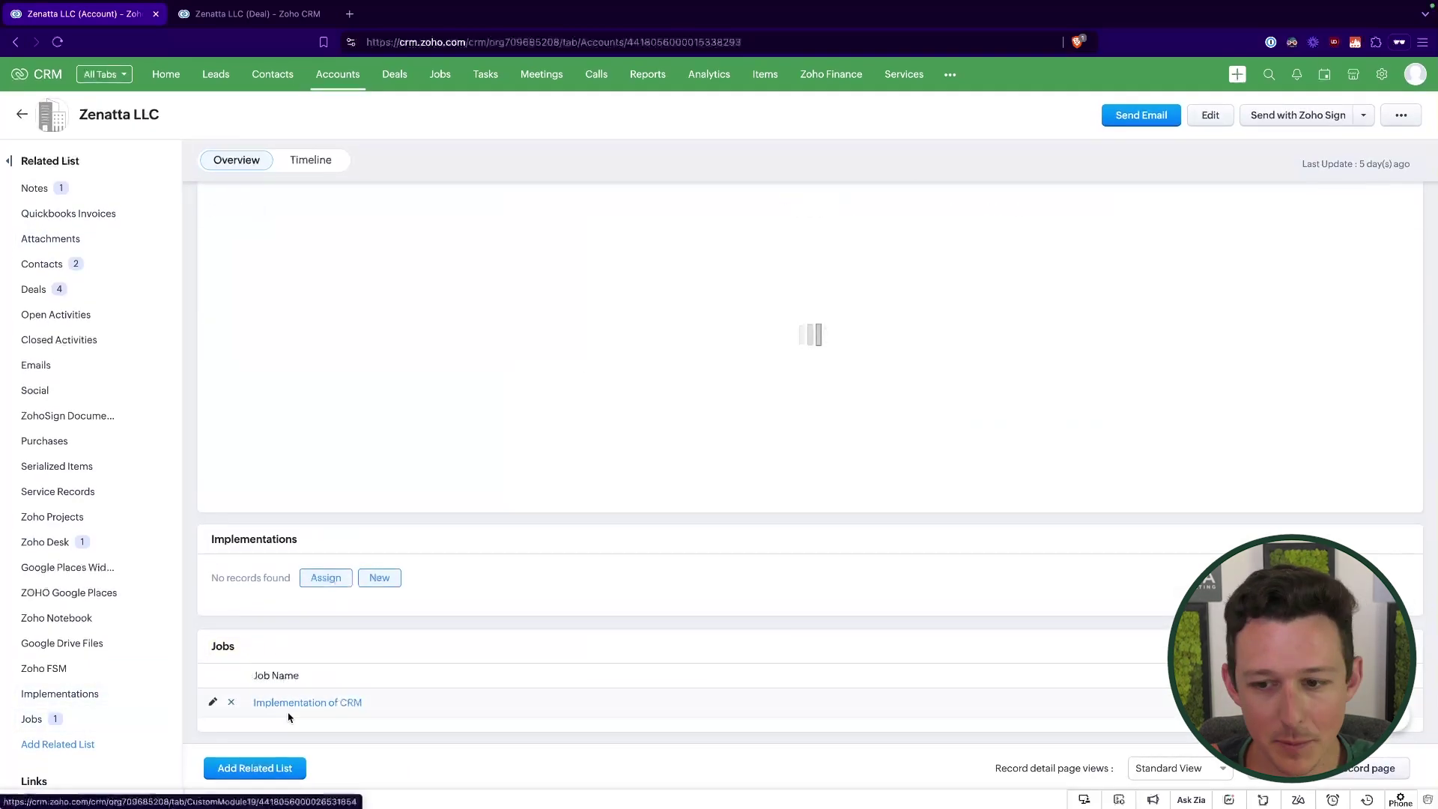
Move the Jobs related list up eight places to follow Notes and save the order
{"action": "left_click", "coordinate": [91, 161]}
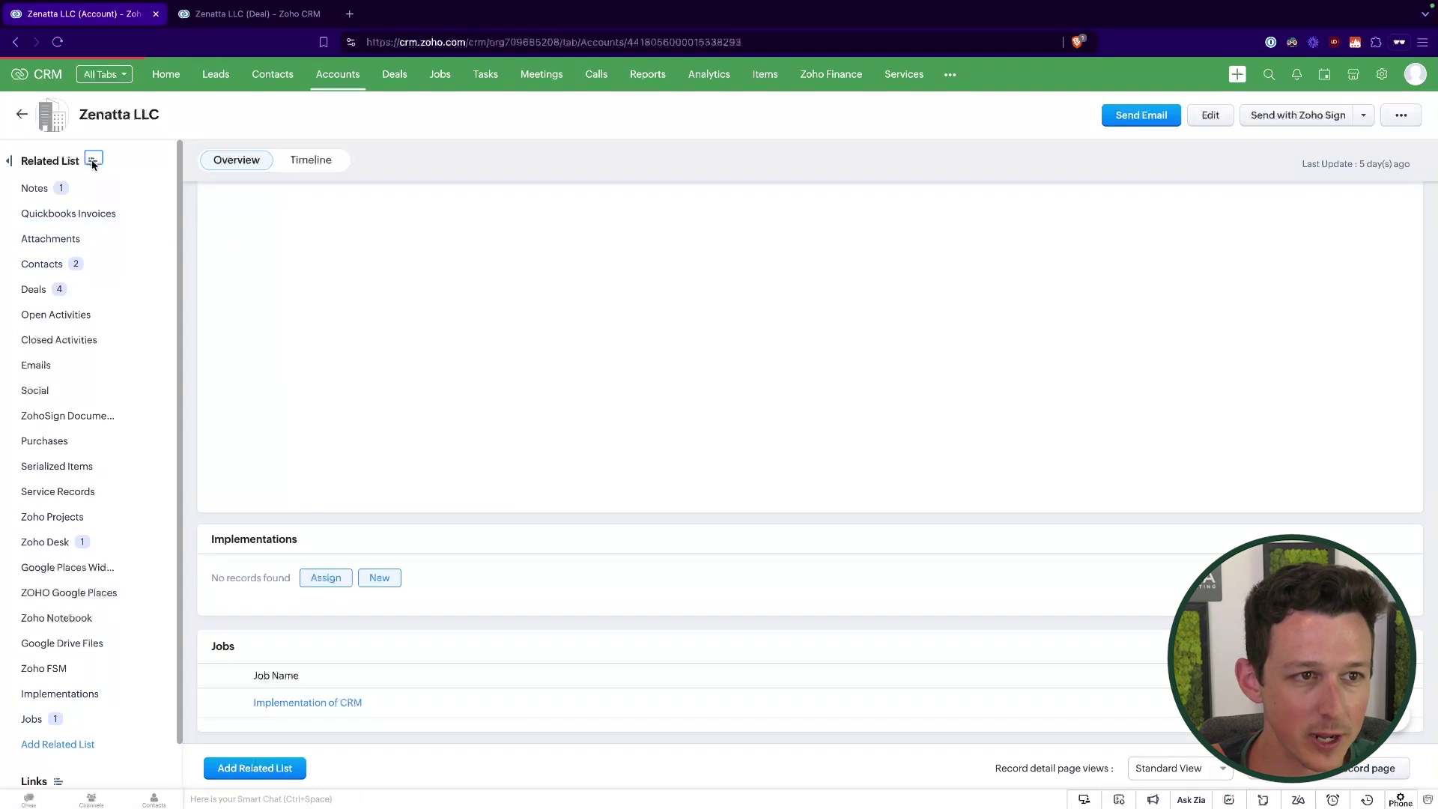
{"action": "scroll", "coordinate": [704, 202], "scroll_direction": "down", "scroll_amount": 3}
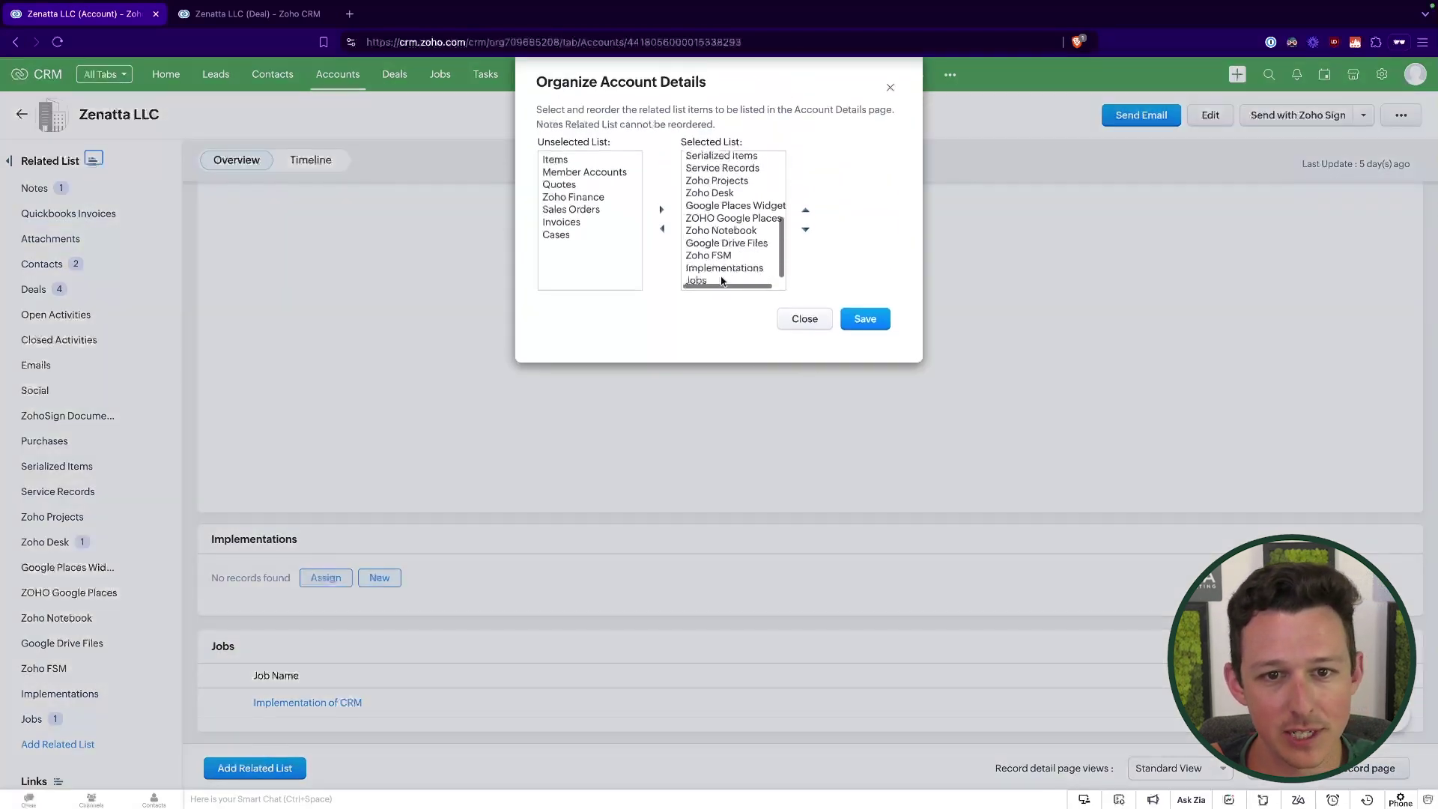
{"action": "left_click", "coordinate": [724, 280]}
{"action": "left_click", "coordinate": [804, 211]}
{"action": "left_click", "coordinate": [804, 212]}
{"action": "left_click", "coordinate": [804, 211]}
{"action": "left_click", "coordinate": [804, 211]}
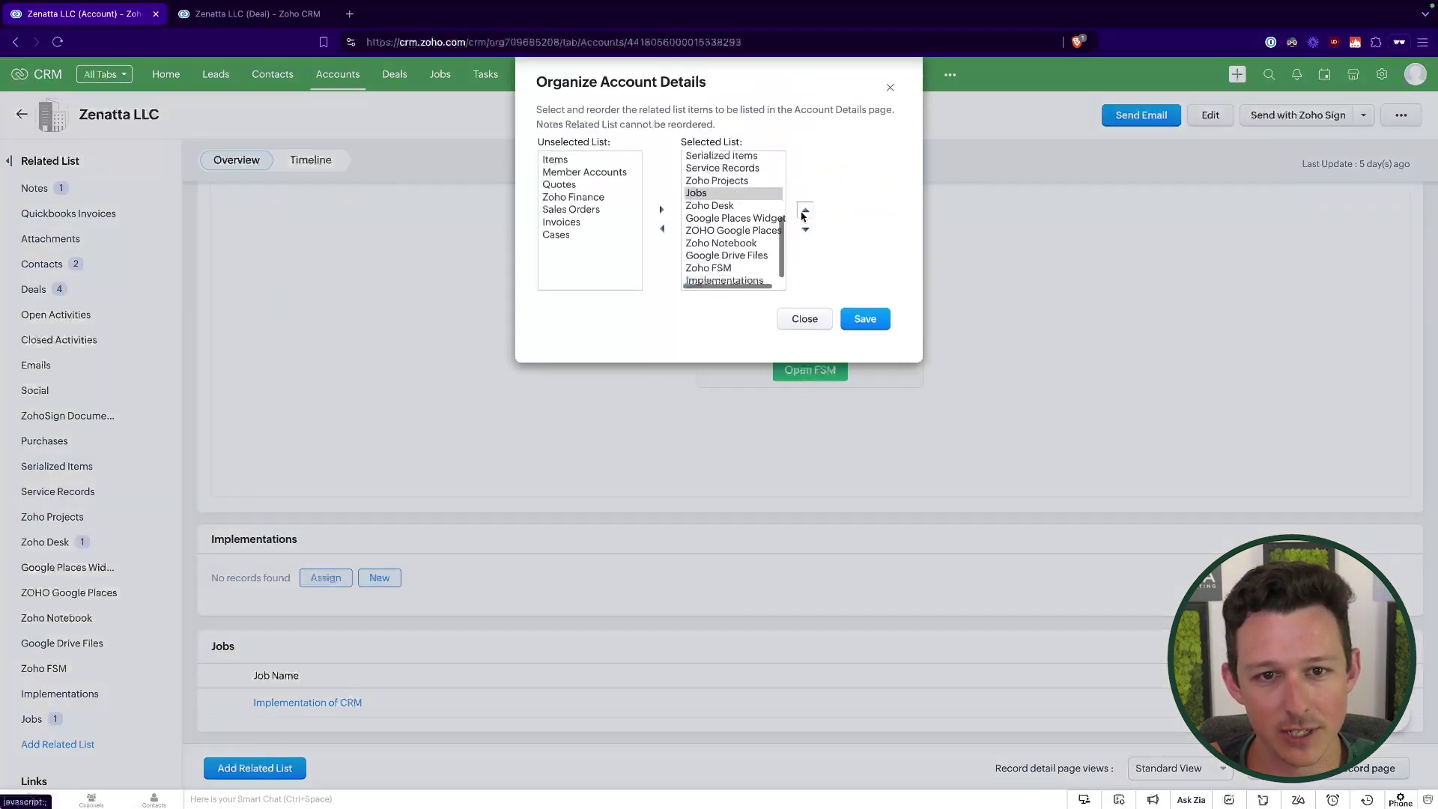
{"action": "left_click", "coordinate": [804, 211]}
{"action": "left_click", "coordinate": [804, 211]}
{"action": "left_click", "coordinate": [804, 211]}
{"action": "left_click", "coordinate": [804, 211]}
{"action": "left_click", "coordinate": [804, 211]}
{"action": "left_click", "coordinate": [804, 211]}
{"action": "left_click", "coordinate": [804, 211]}
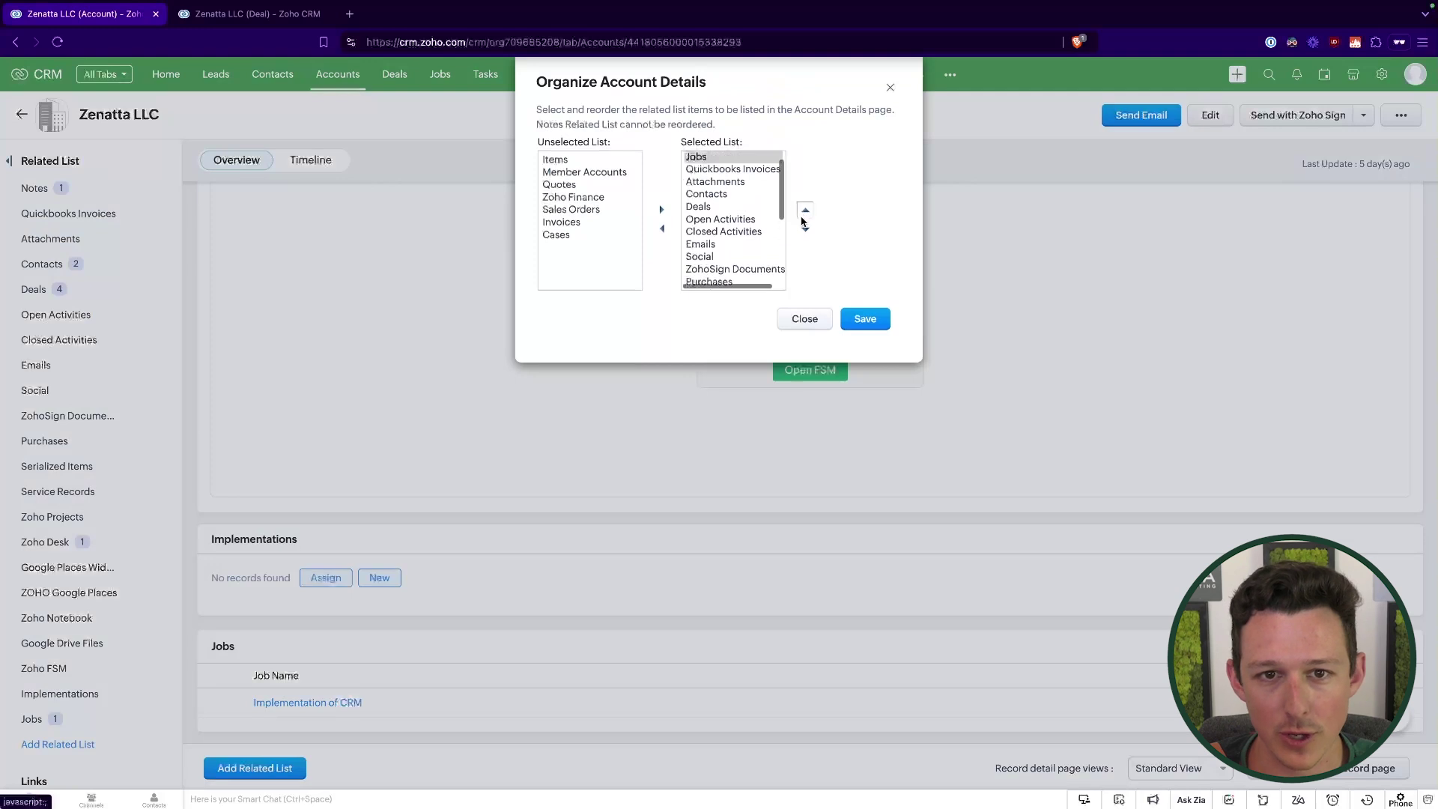
{"action": "left_click", "coordinate": [805, 211]}
{"action": "left_click", "coordinate": [804, 211]}
{"action": "left_click", "coordinate": [864, 320]}
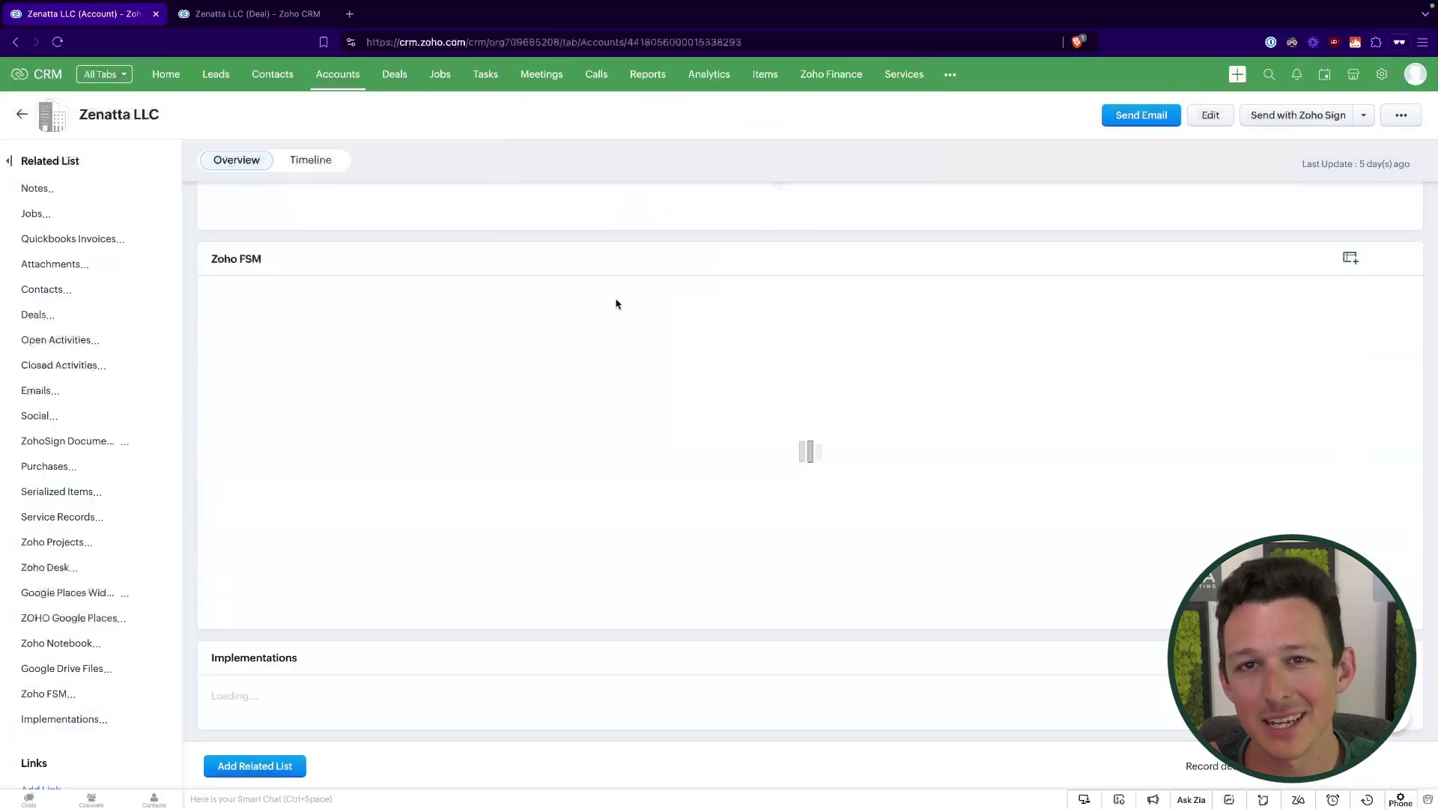
{"action": "left_click", "coordinate": [118, 217]}
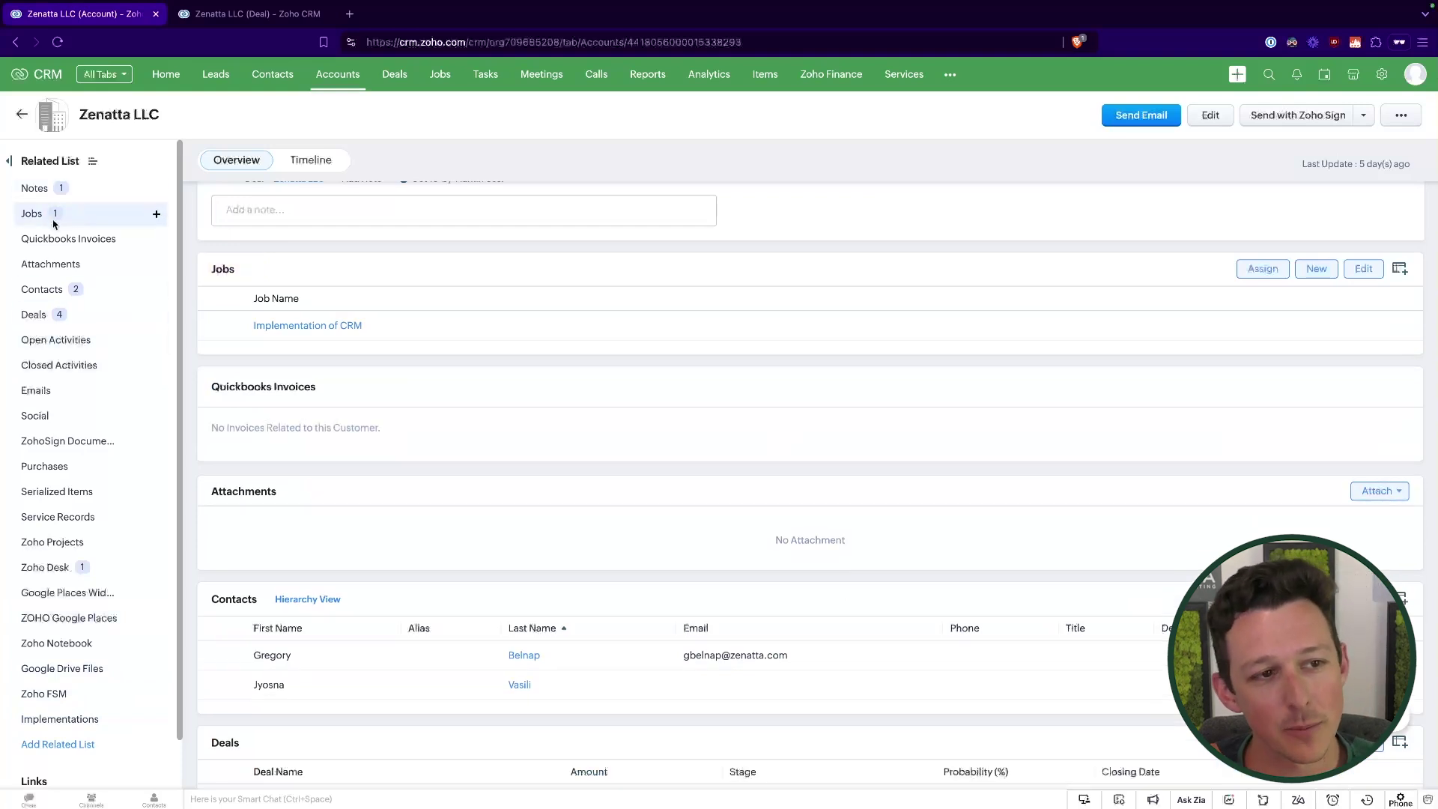
Add the Deals, Job Description and Job Status columns to the account's Jobs list
{"action": "left_click", "coordinate": [1400, 270]}
{"action": "scroll", "coordinate": [1273, 322], "scroll_direction": "down", "scroll_amount": 1}
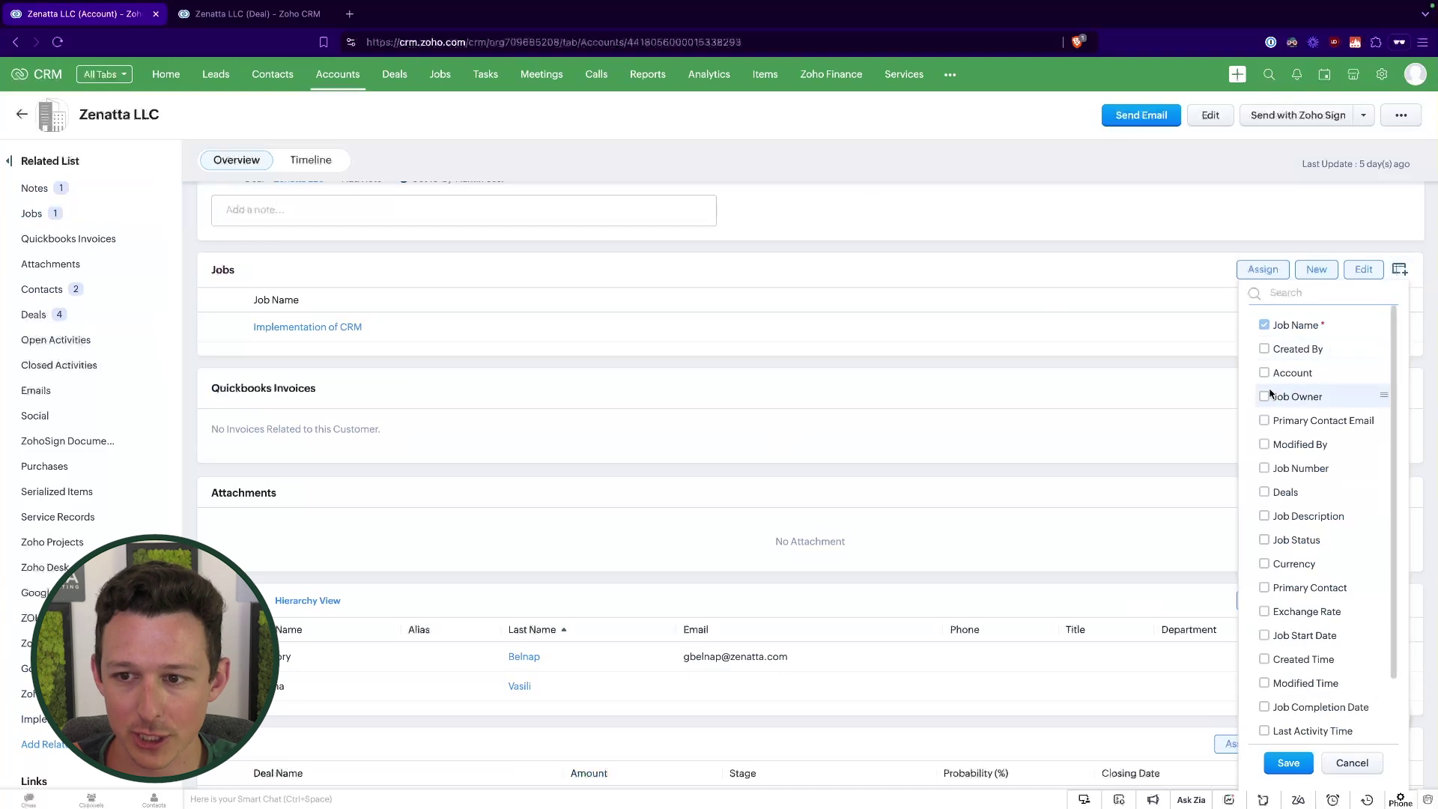
{"action": "left_click", "coordinate": [1264, 480]}
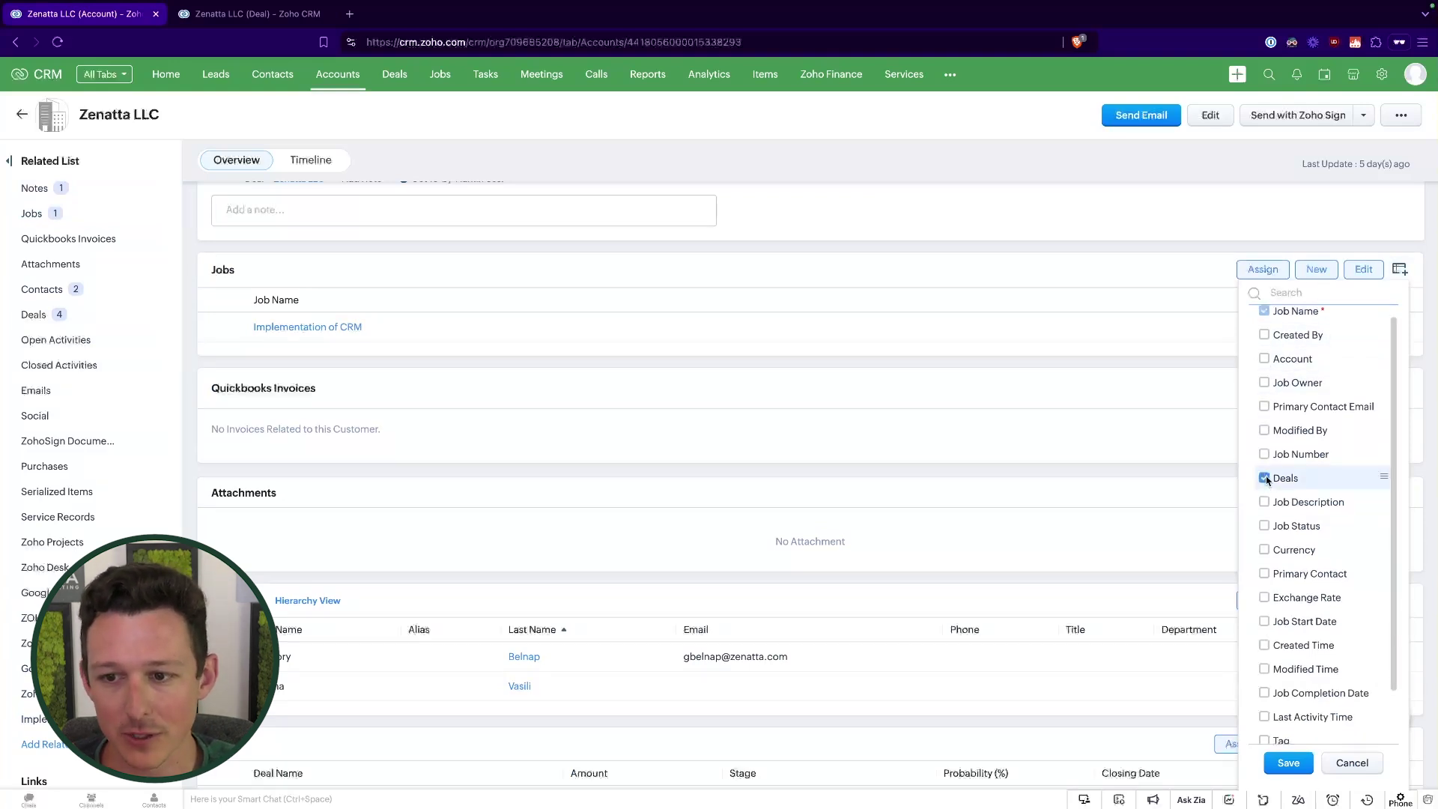
{"action": "left_click", "coordinate": [1265, 502]}
{"action": "left_click", "coordinate": [1265, 526]}
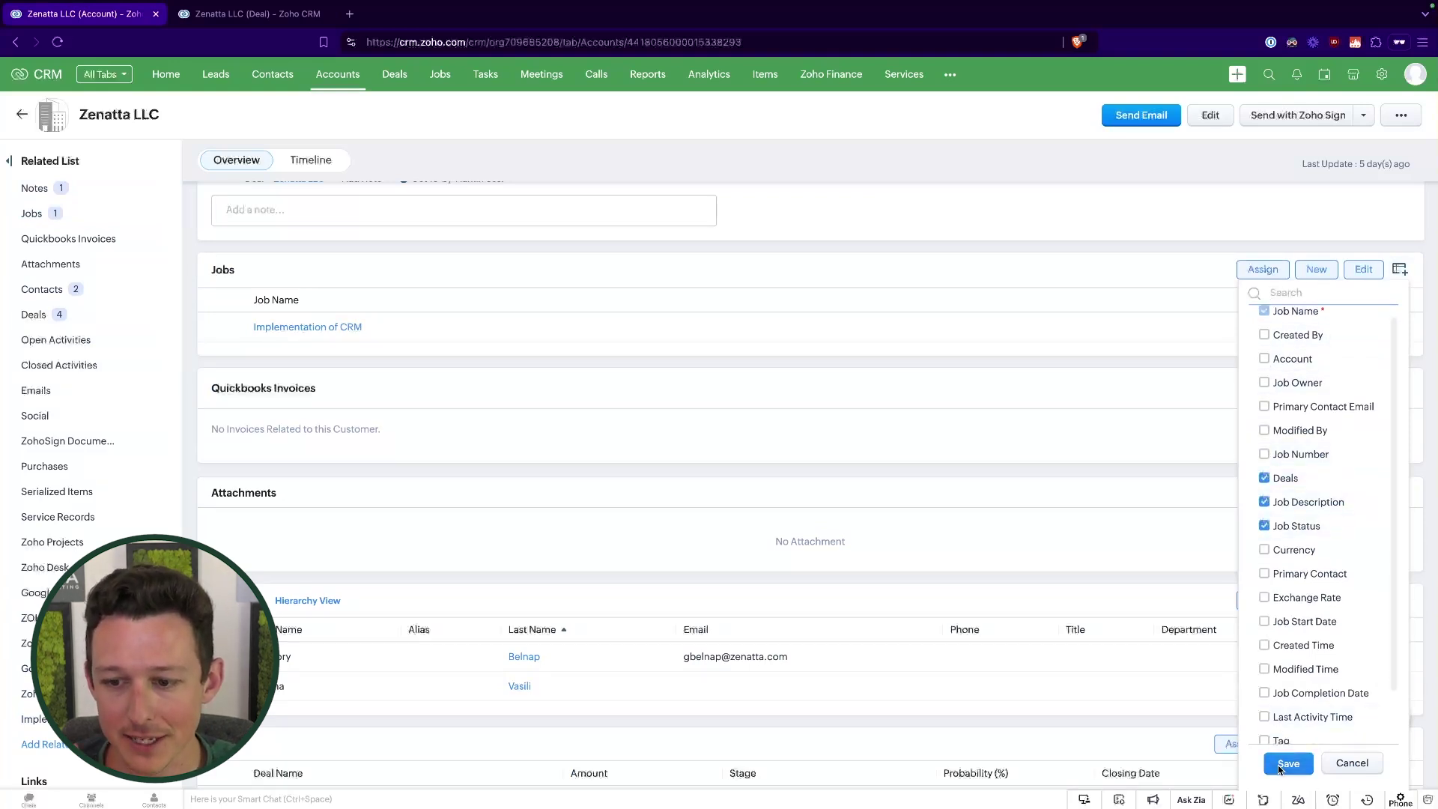
{"action": "left_click", "coordinate": [953, 308]}
{"action": "scroll", "coordinate": [684, 314], "scroll_direction": "down", "scroll_amount": 1}
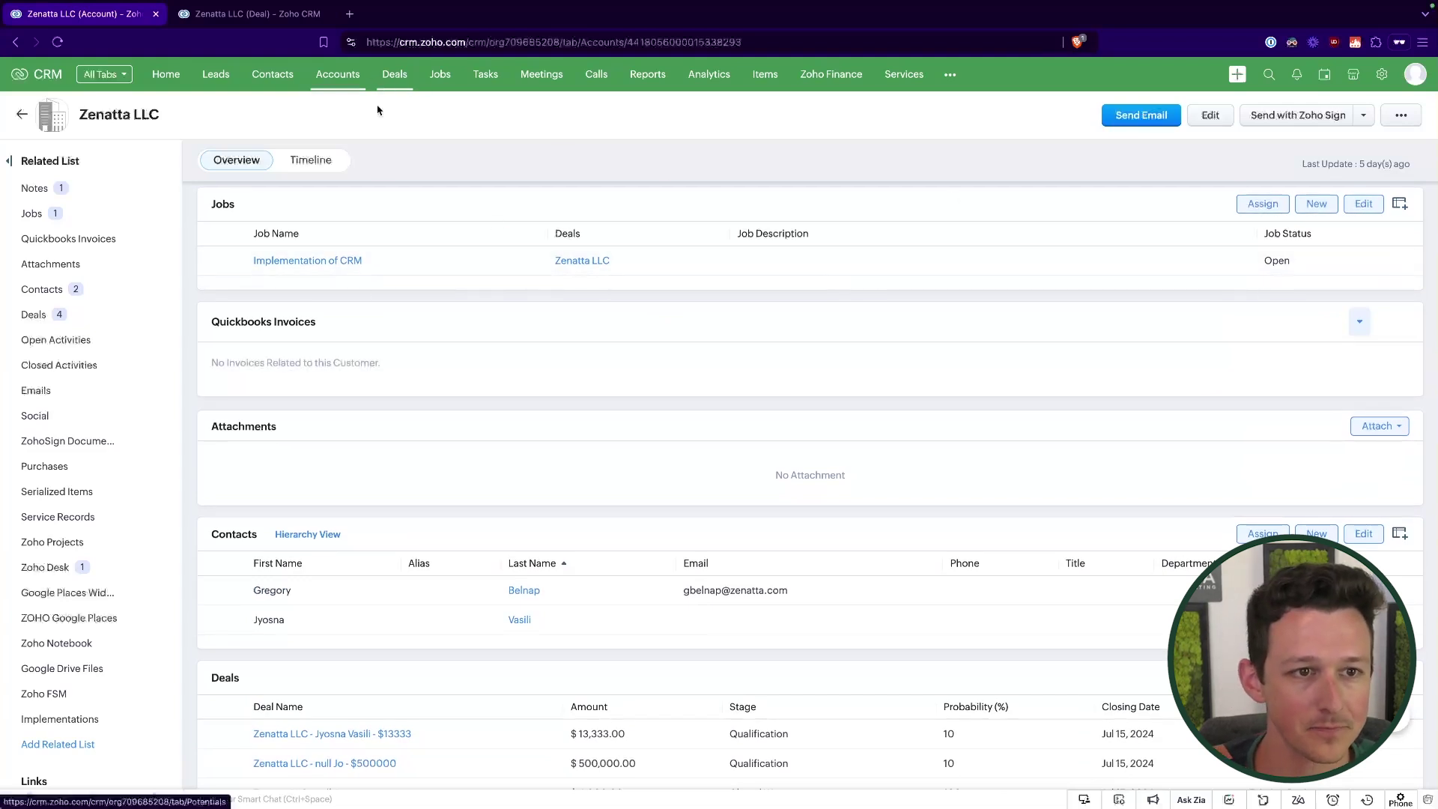
{"action": "mouse_move", "coordinate": [578, 267]}
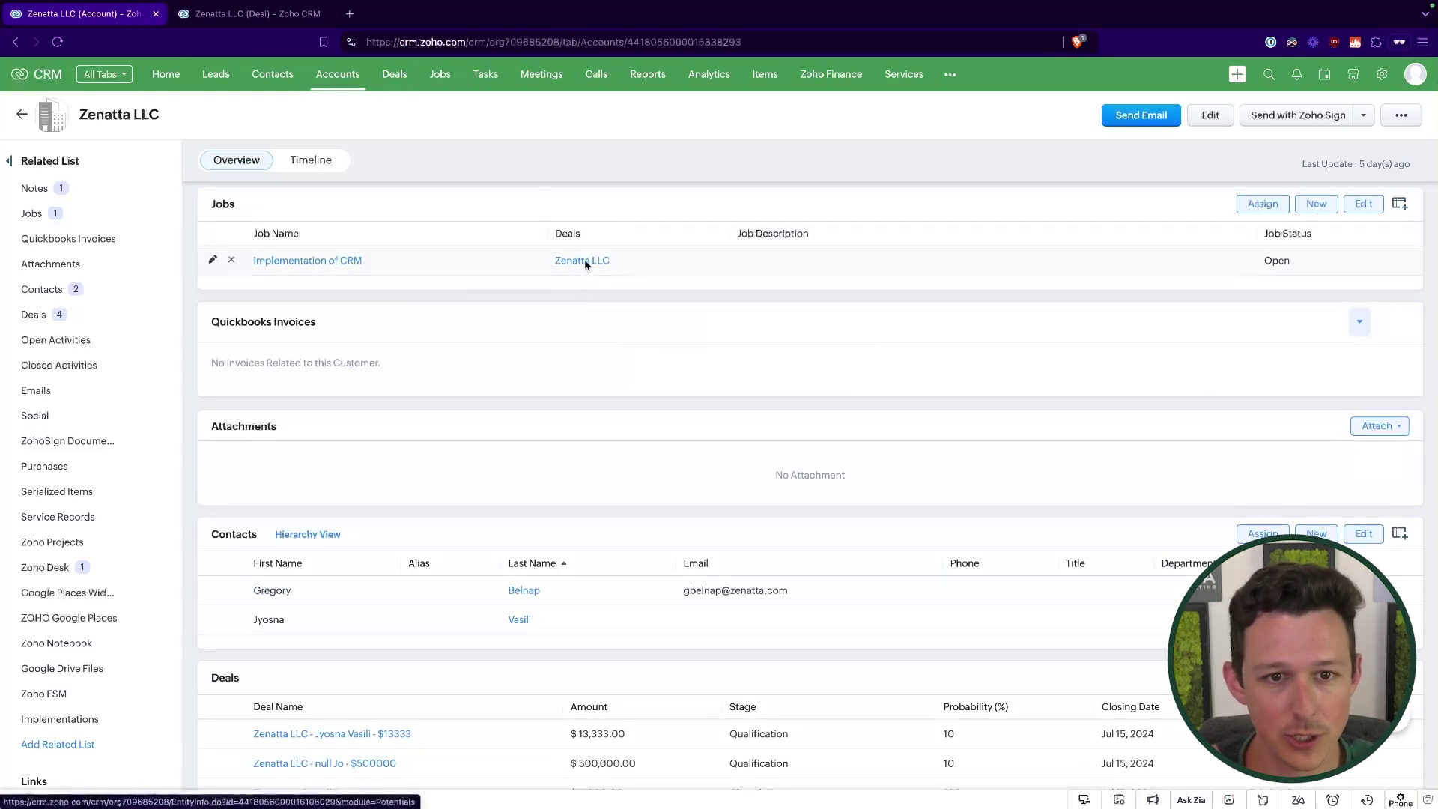
Via the Zenatta LLC deal, reopen Implementation of CRM and open its primary contact
{"action": "left_click", "coordinate": [586, 263]}
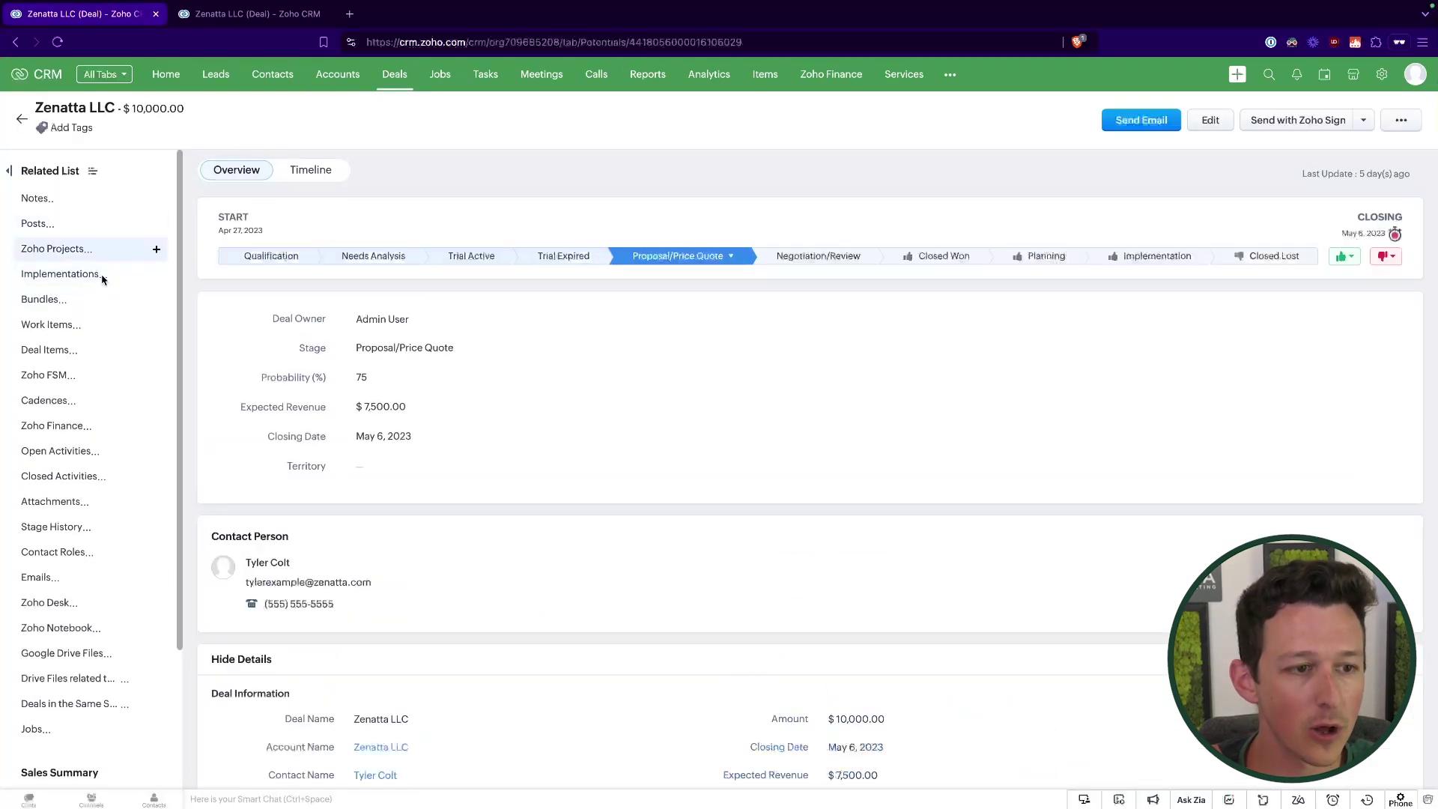
{"action": "left_click", "coordinate": [54, 722]}
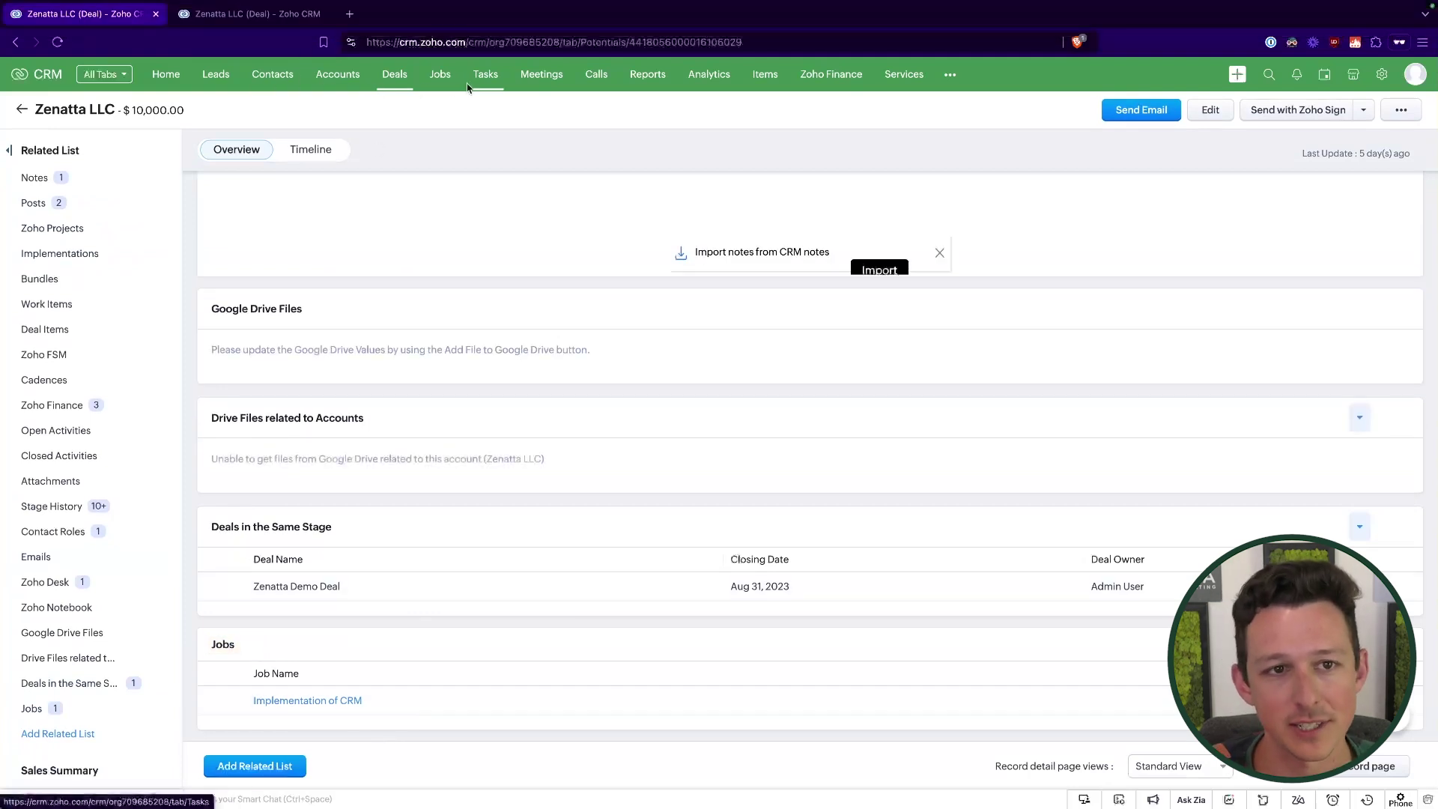
{"action": "left_click", "coordinate": [441, 84]}
{"action": "left_click", "coordinate": [359, 201]}
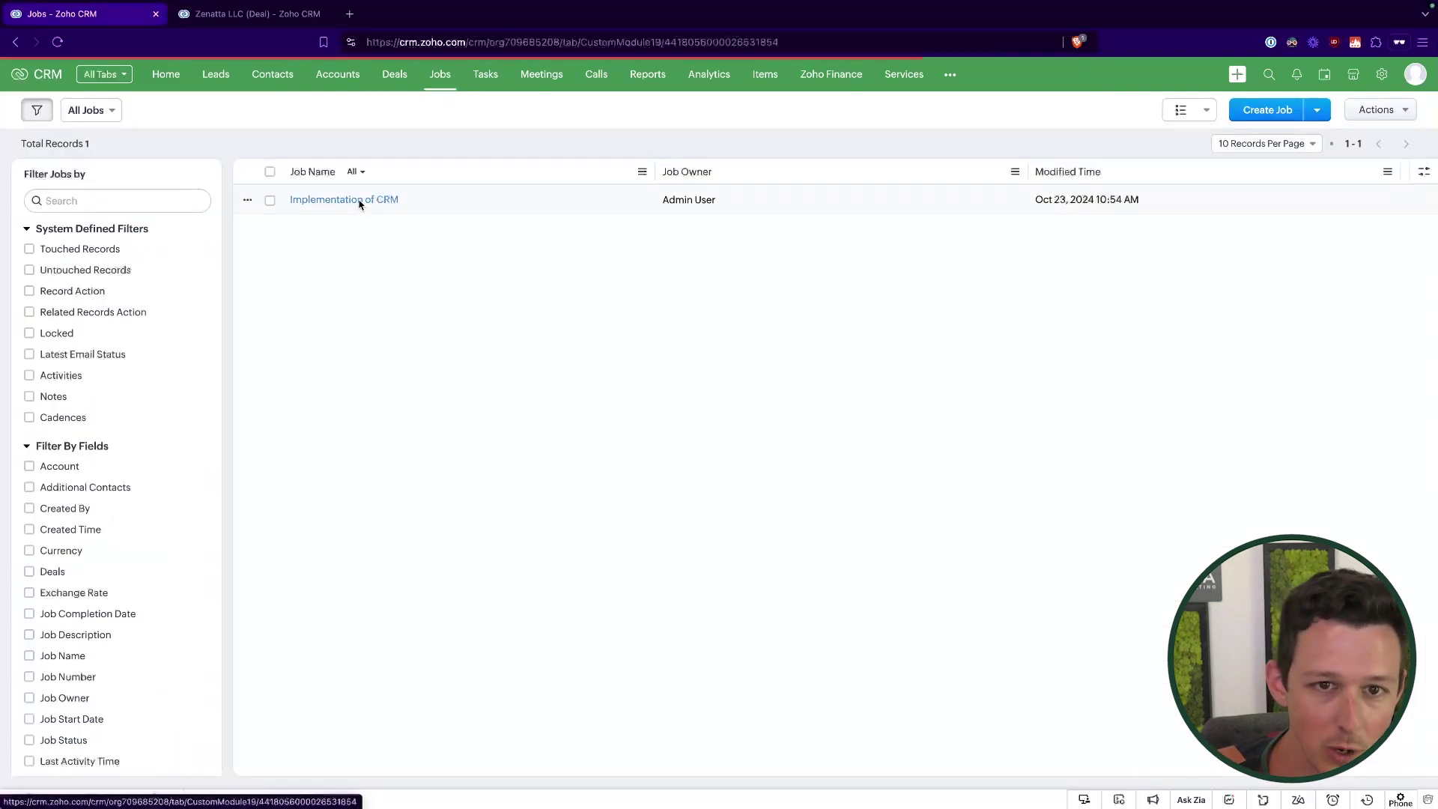
{"action": "left_click_drag", "start_coordinate": [293, 617], "coordinate": [304, 599]}
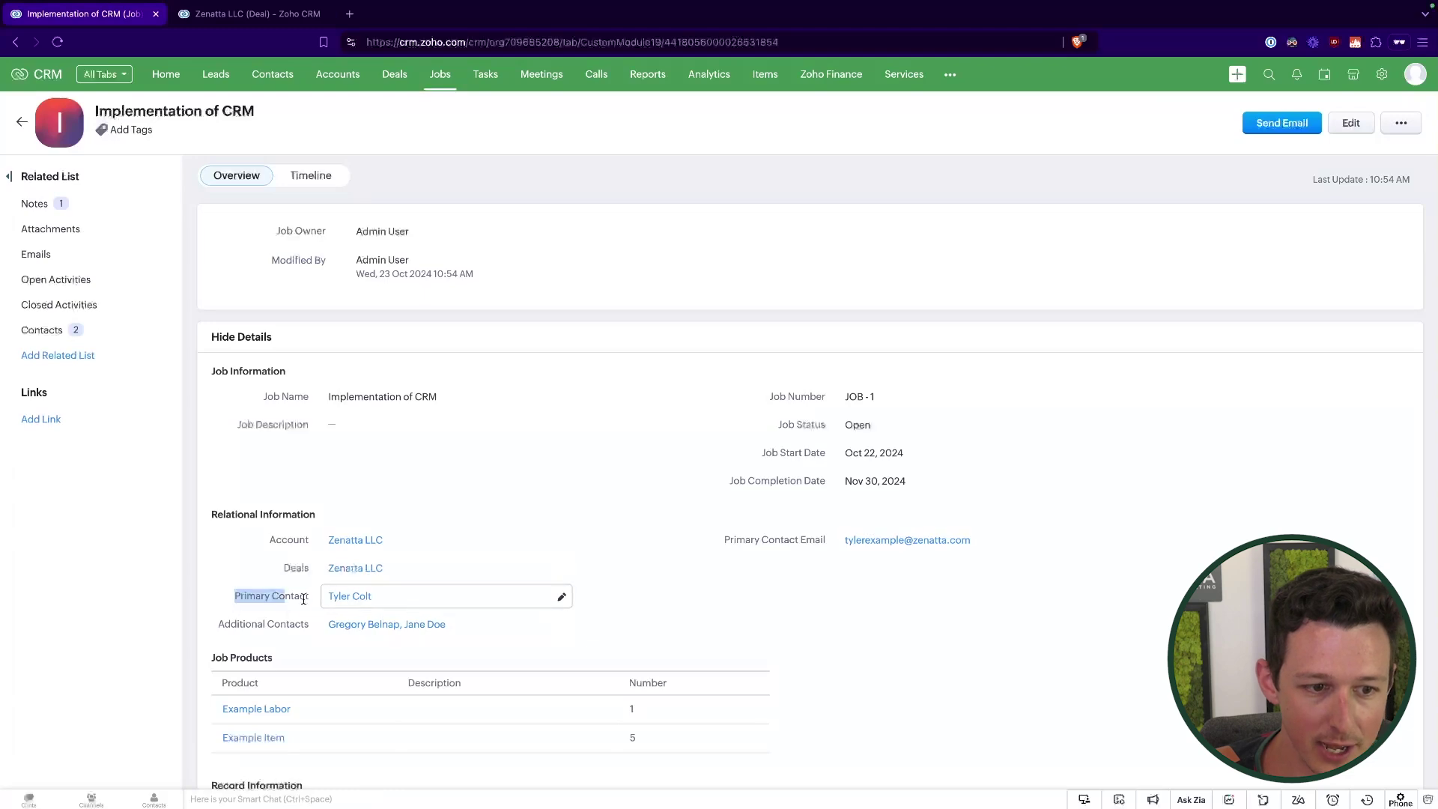
{"action": "left_click", "coordinate": [344, 597]}
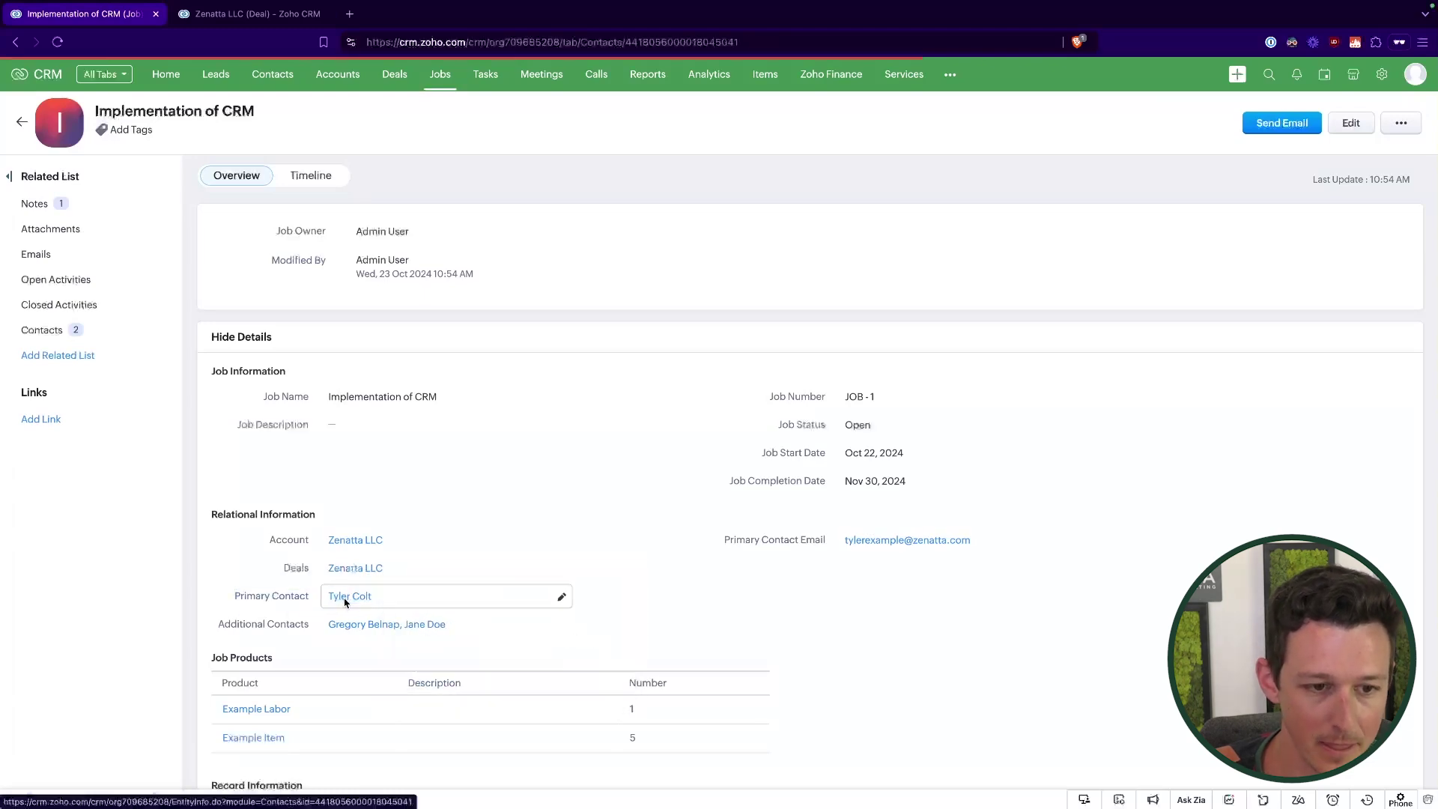
Rename the contact's plain Jobs related list to 'Jobs - Additional Contacts', then go to the Deals list
{"action": "scroll", "coordinate": [120, 539], "scroll_direction": "down", "scroll_amount": 5}
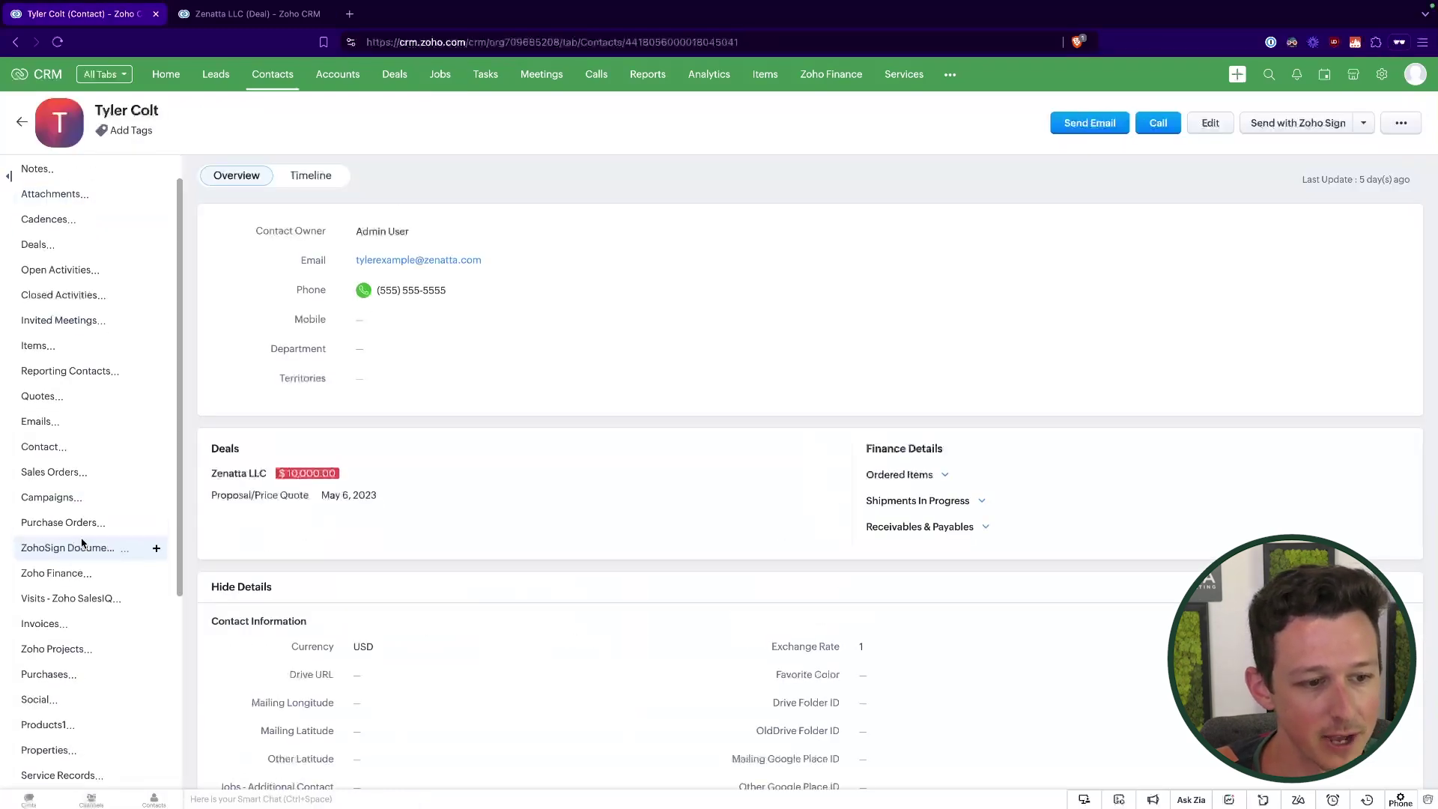
{"action": "left_click", "coordinate": [95, 658]}
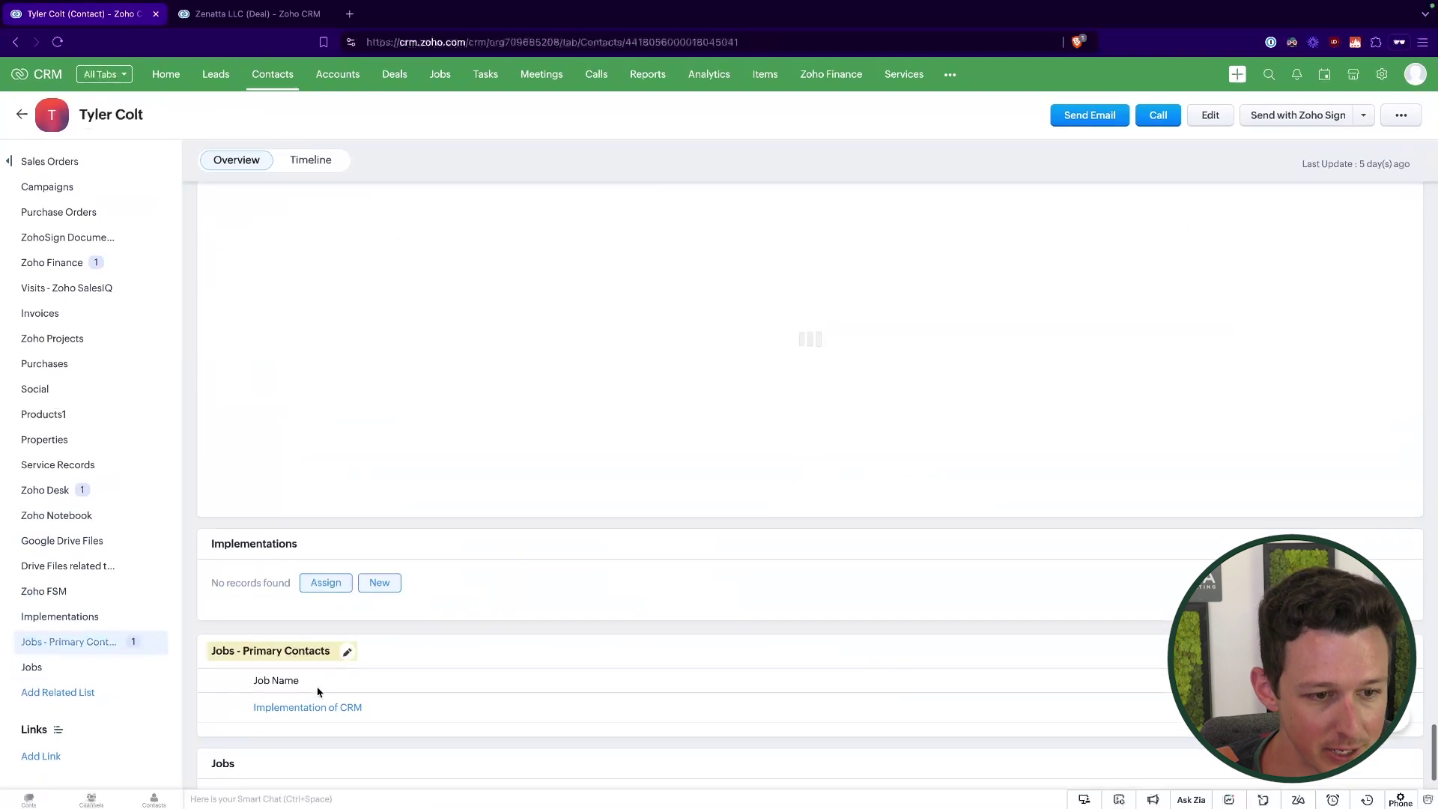
{"action": "scroll", "coordinate": [297, 694], "scroll_direction": "down", "scroll_amount": 1}
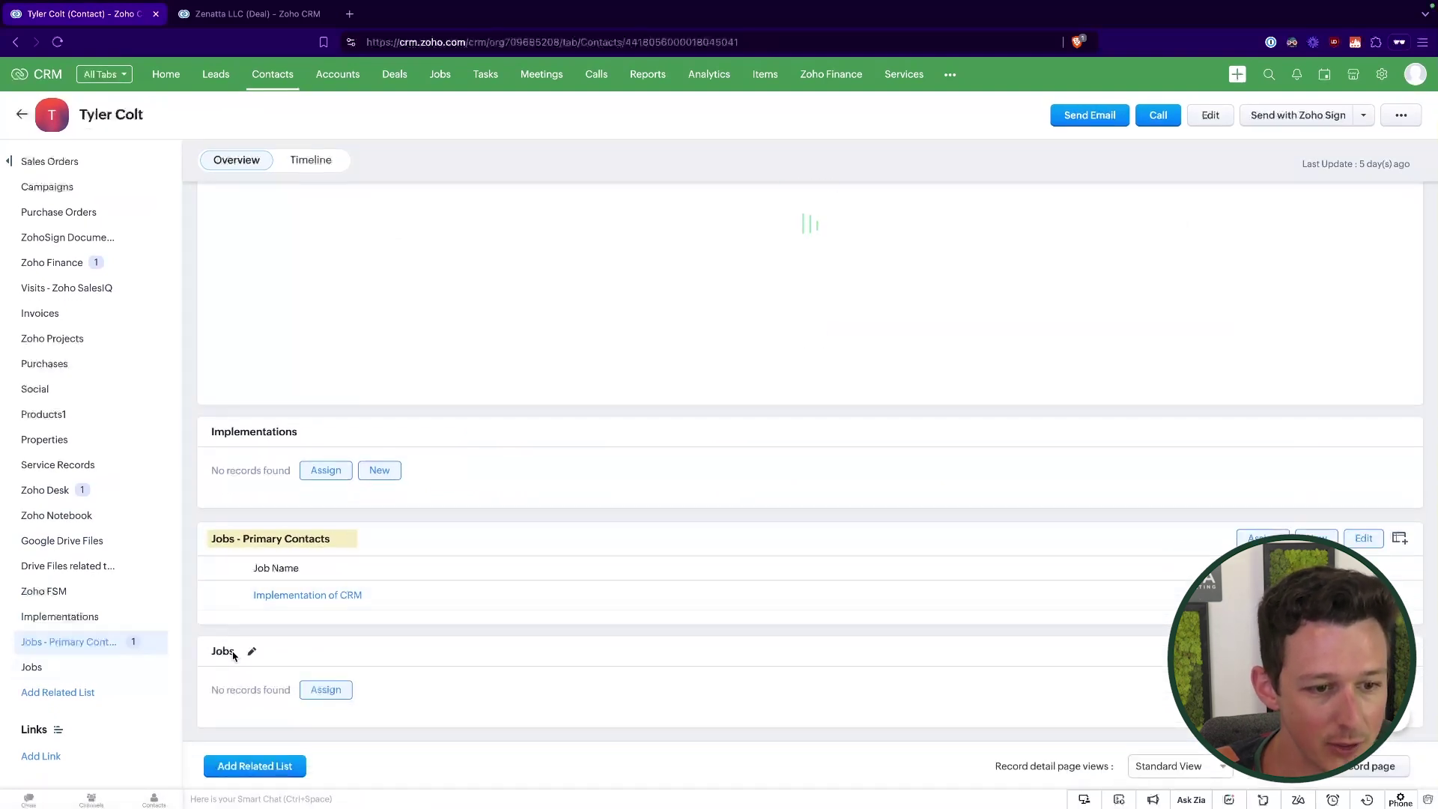
{"action": "left_click", "coordinate": [251, 650]}
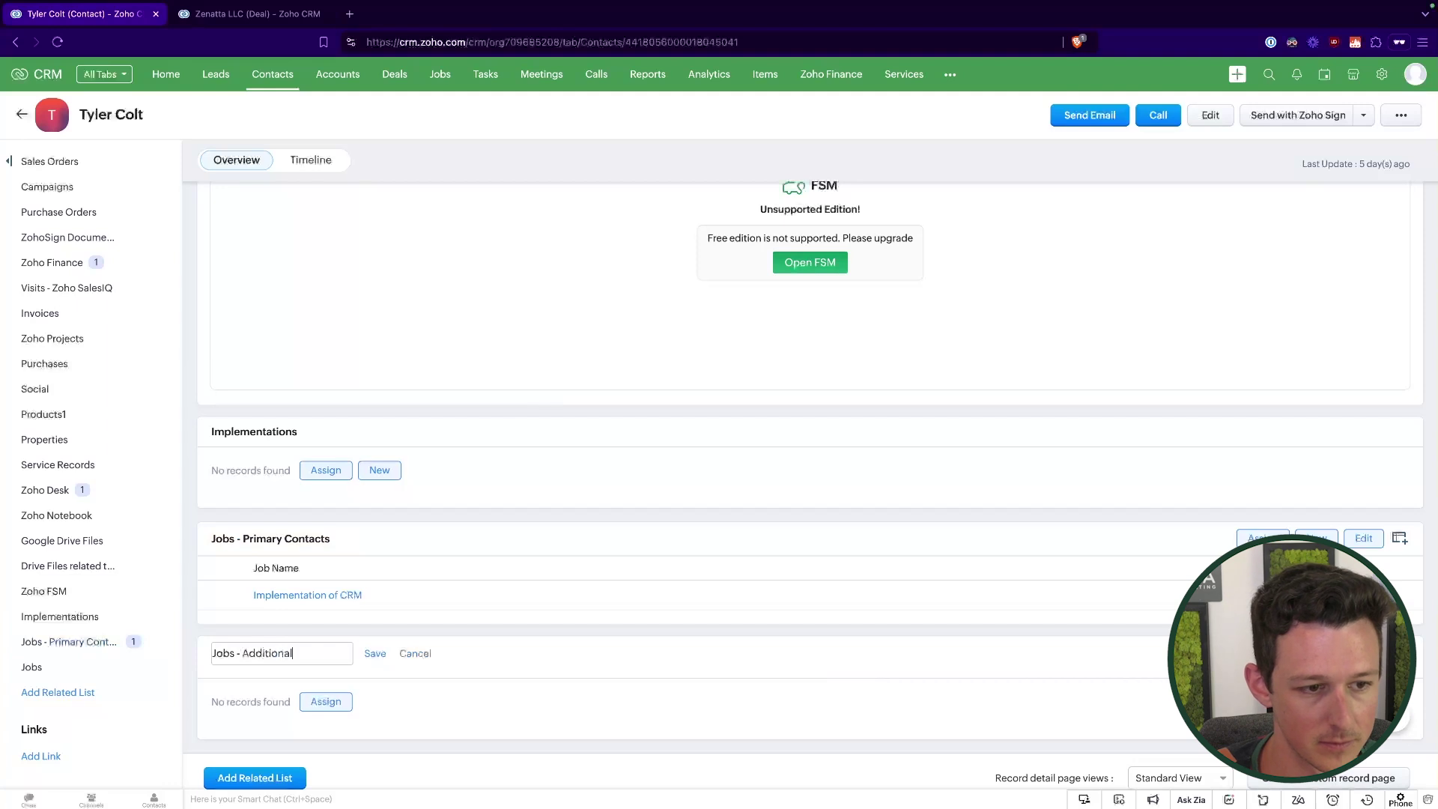
{"action": "left_click", "coordinate": [375, 653]}
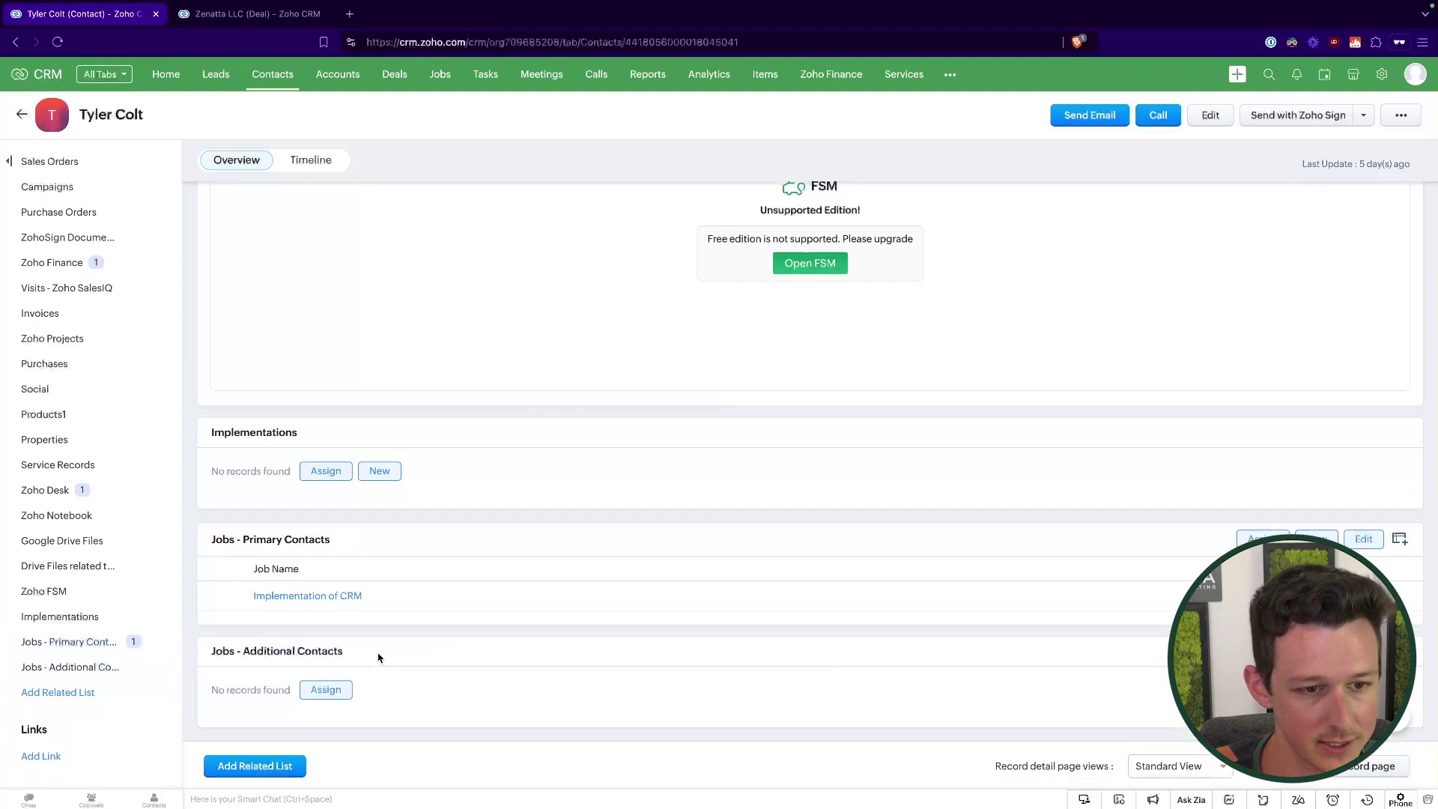
{"action": "left_click_drag", "start_coordinate": [214, 659], "coordinate": [372, 713]}
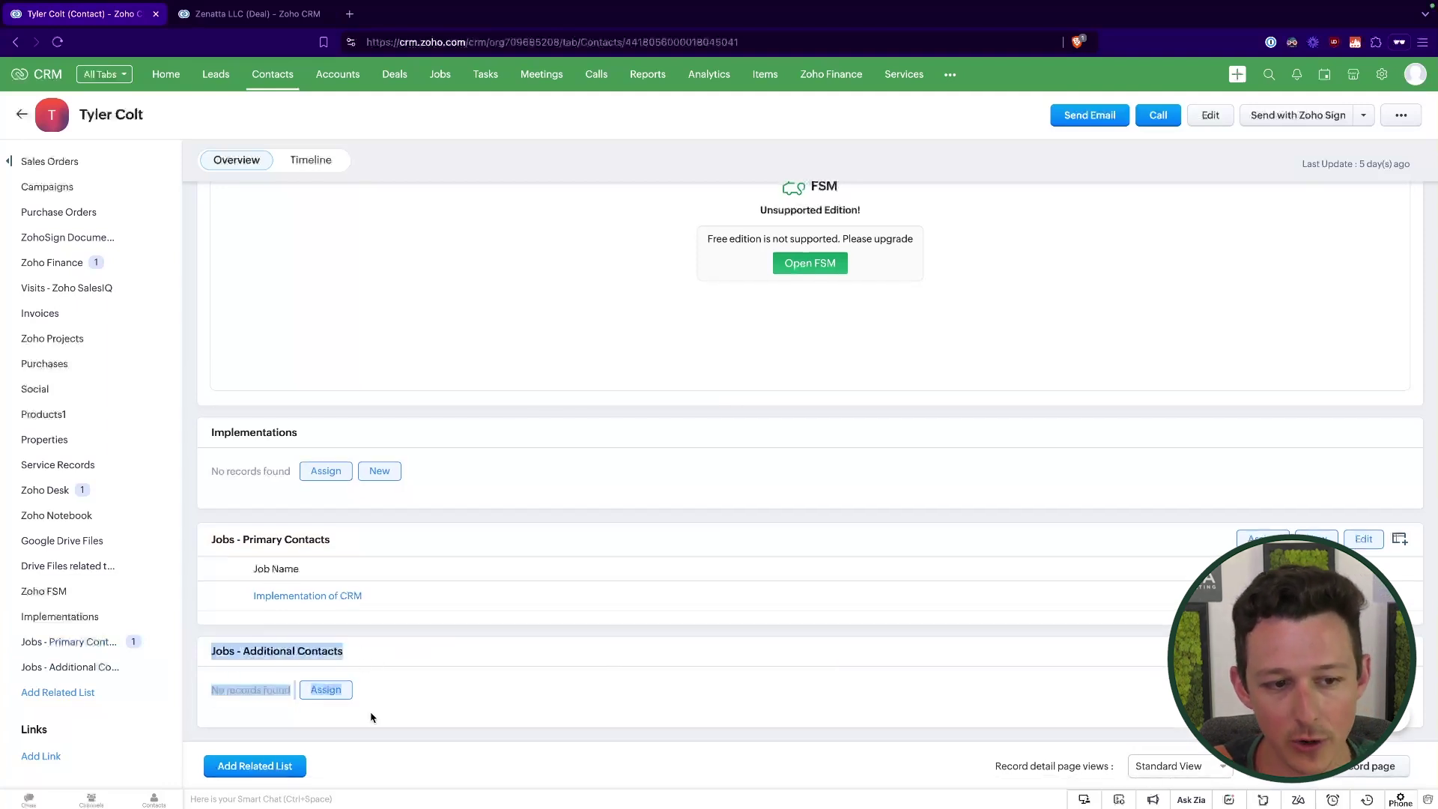
{"action": "left_click", "coordinate": [536, 623]}
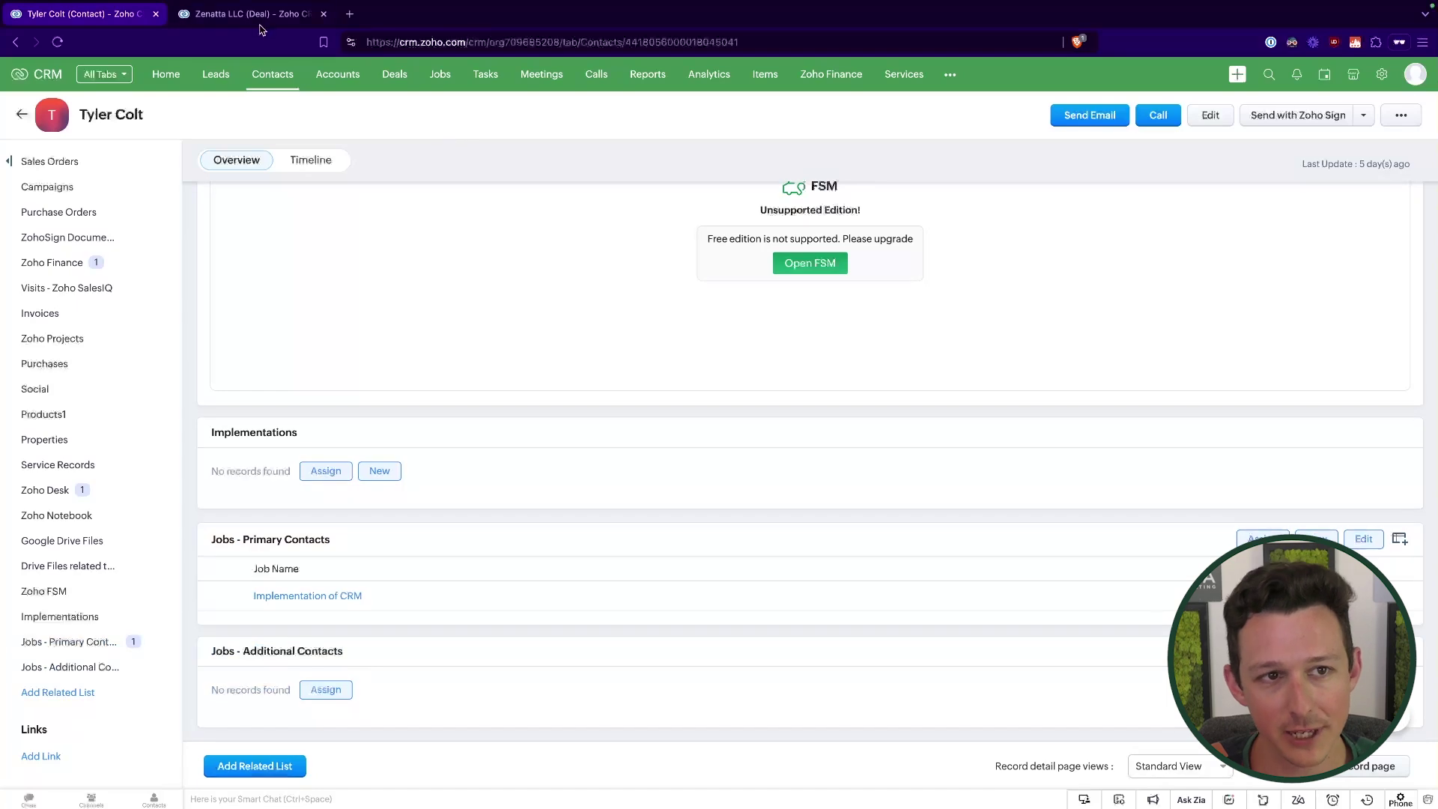
{"action": "left_click", "coordinate": [390, 77]}
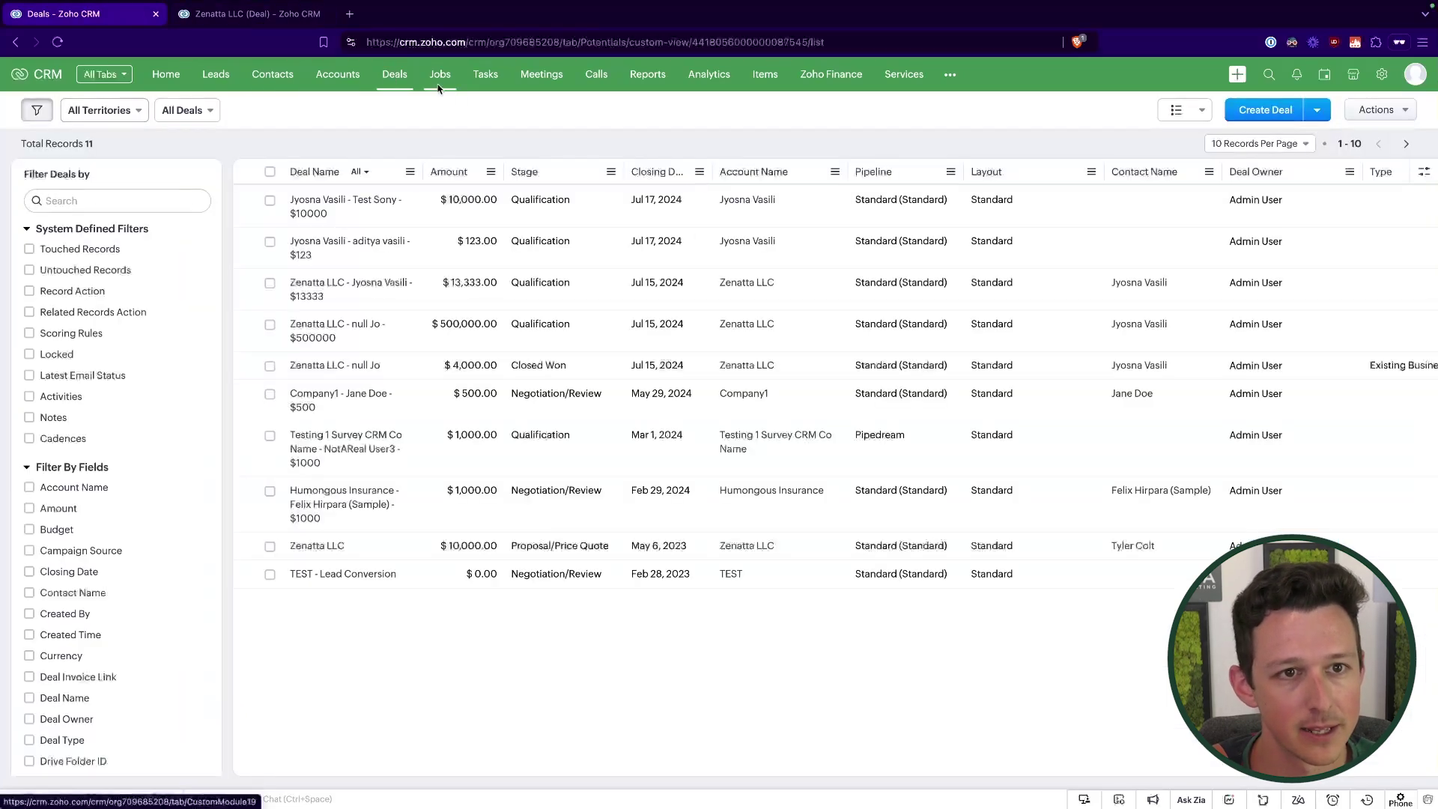
Open the Implementation of CRM job and review linking record 10001 in its Contacts list
{"action": "left_click", "coordinate": [440, 78]}
{"action": "left_click", "coordinate": [355, 200]}
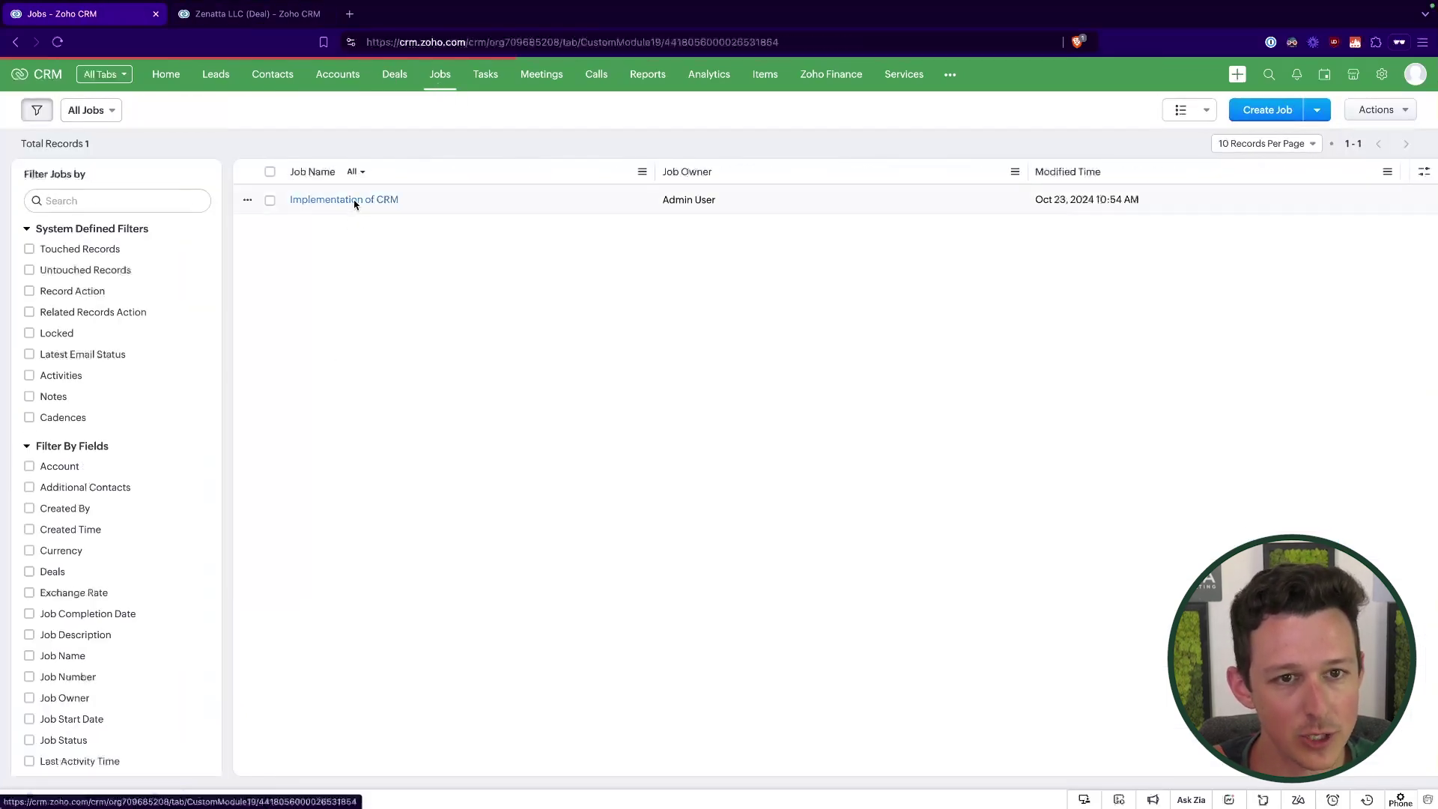
{"action": "left_click", "coordinate": [100, 331]}
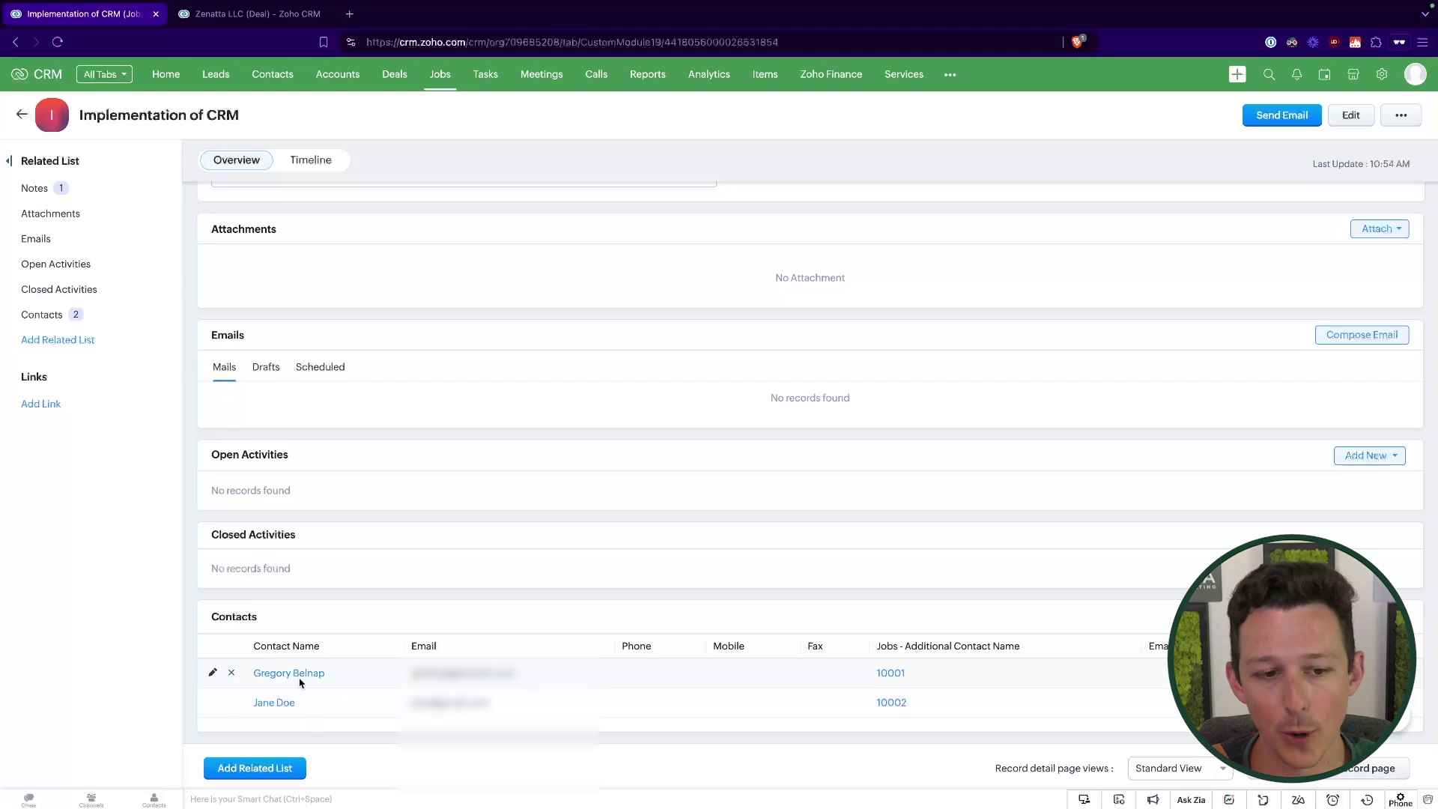
{"action": "scroll", "coordinate": [299, 681], "scroll_direction": "up", "scroll_amount": 15}
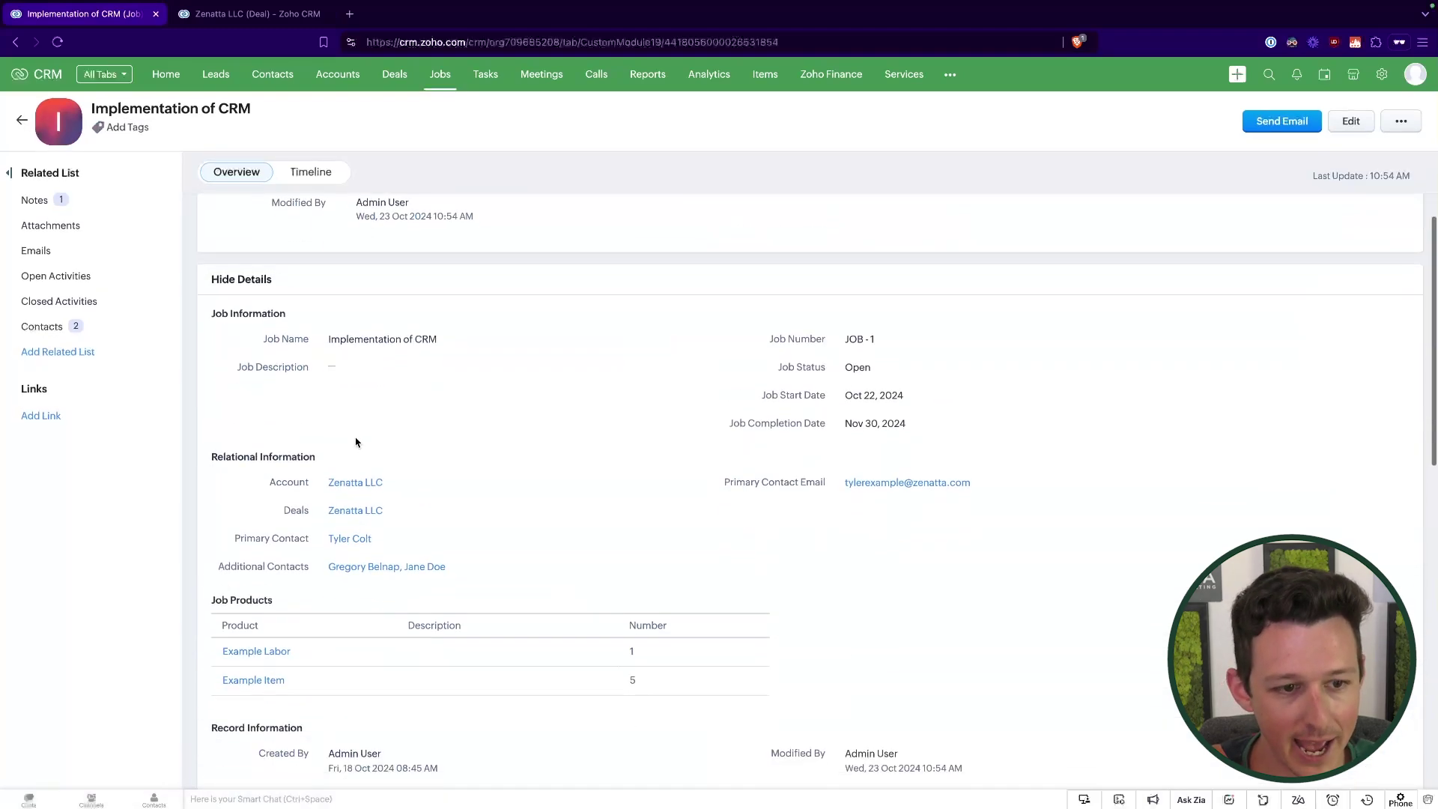
{"action": "scroll", "coordinate": [356, 442], "scroll_direction": "down", "scroll_amount": 1}
{"action": "left_click_drag", "start_coordinate": [226, 554], "coordinate": [360, 555]}
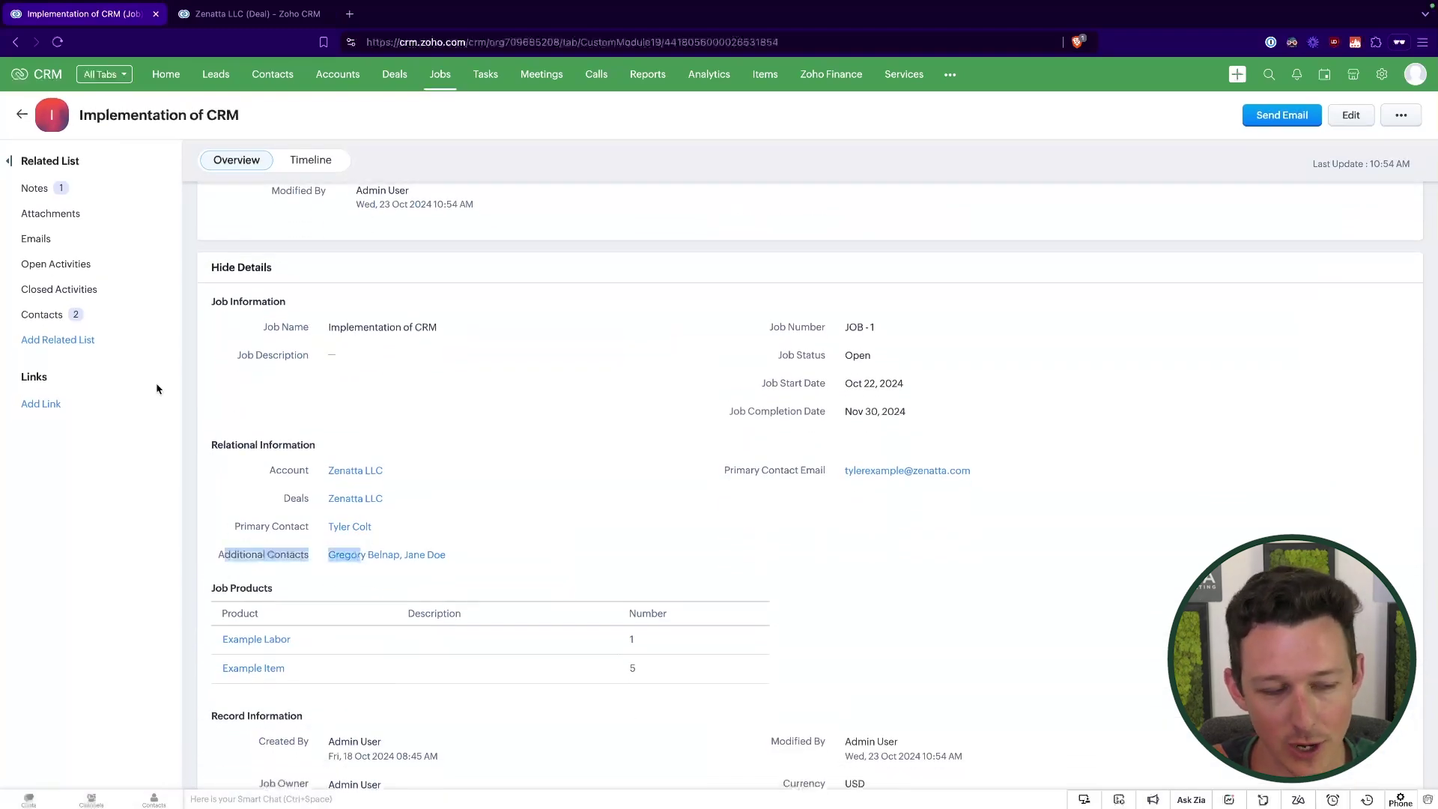
{"action": "left_click", "coordinate": [115, 313]}
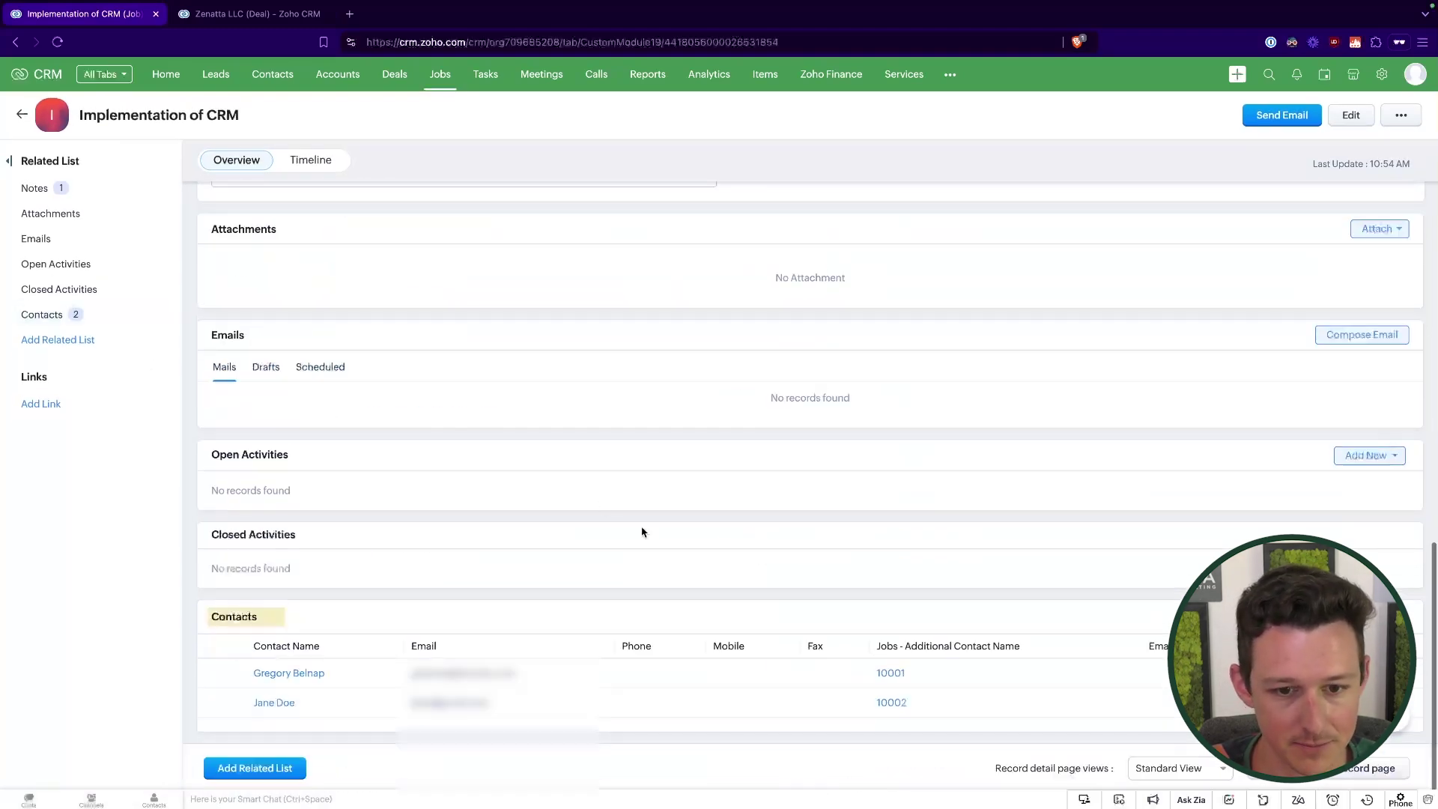
{"action": "left_click", "coordinate": [898, 678]}
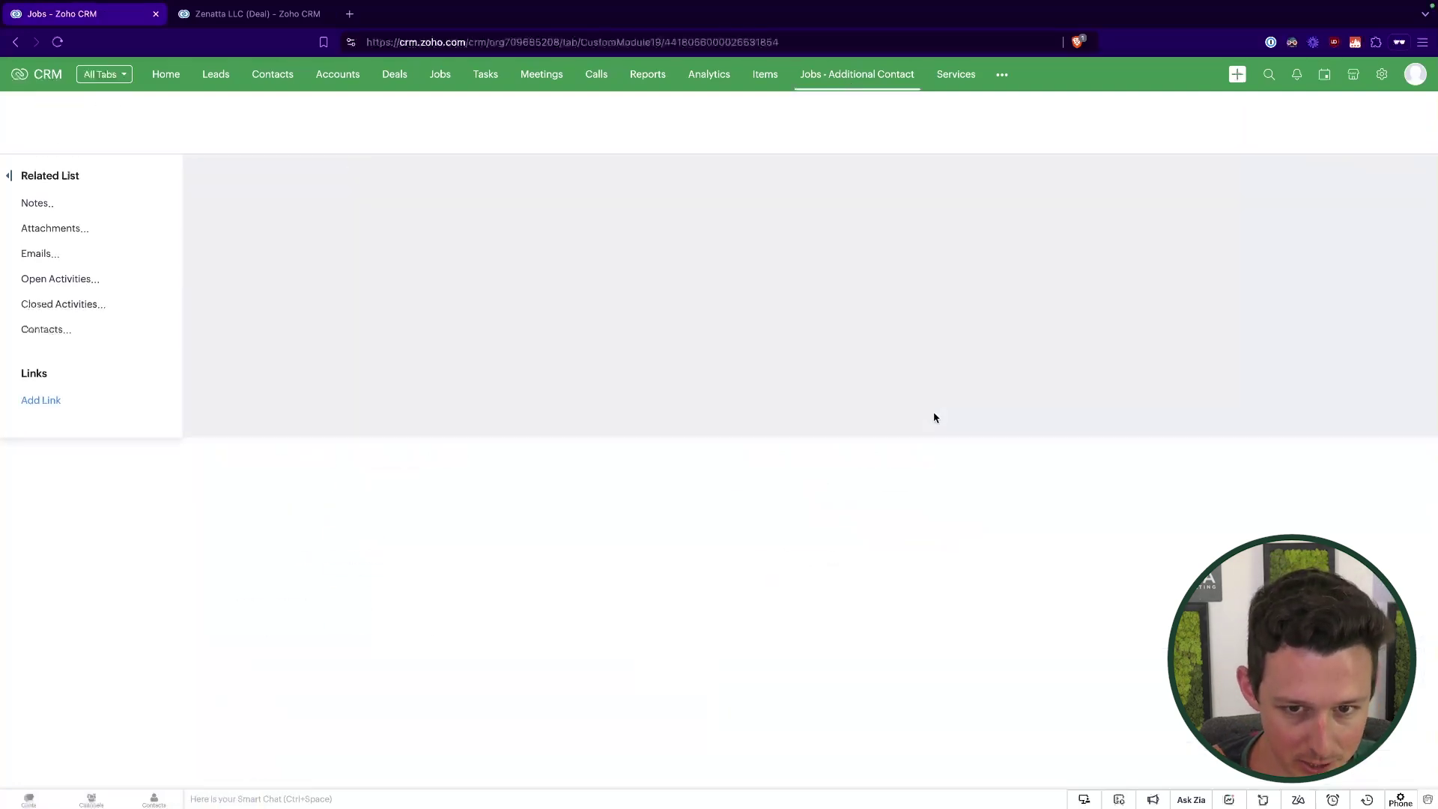
{"action": "left_click", "coordinate": [42, 324]}
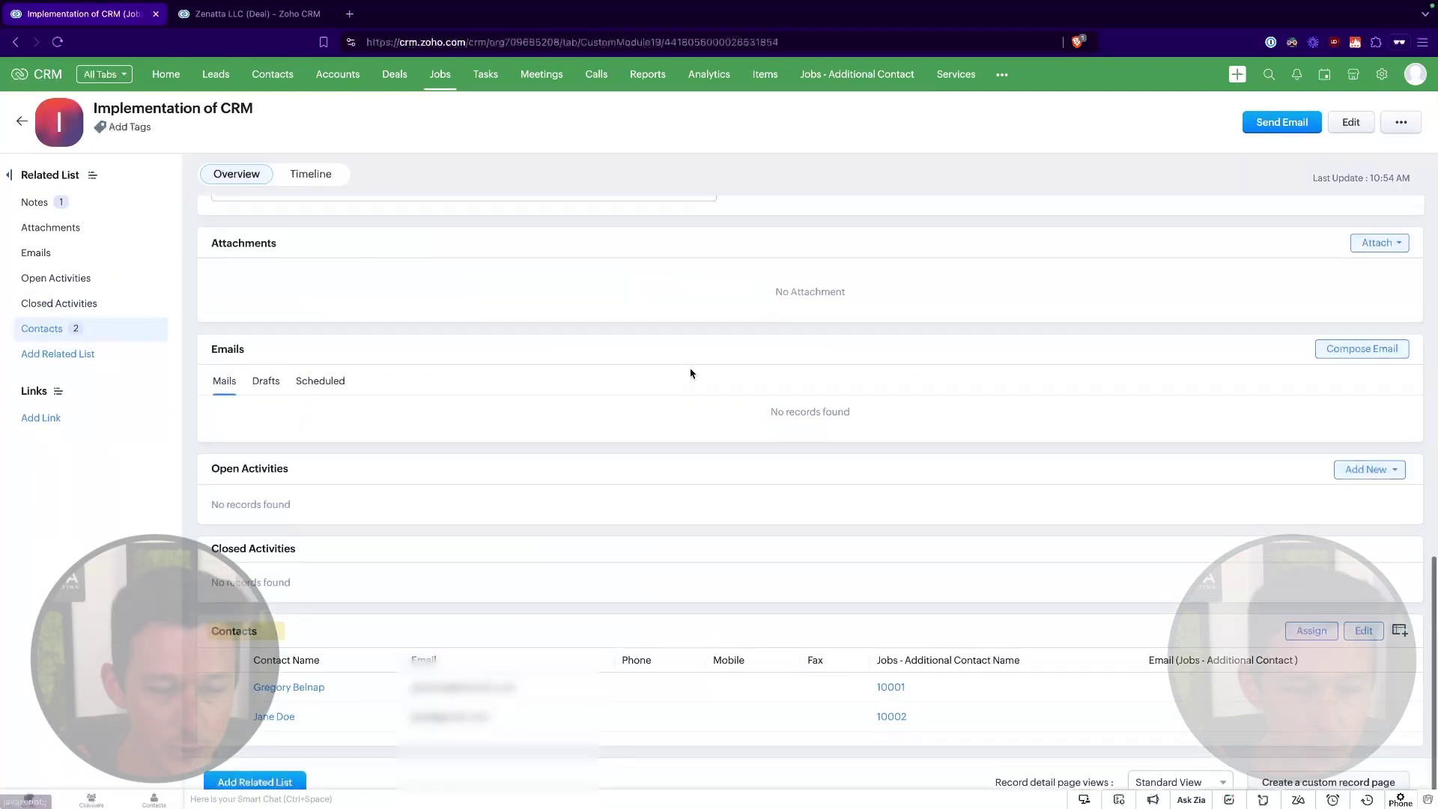
Hide the Phone, Mobile and Email (Jobs - Additional Contact) columns in the job's Contacts list
{"action": "left_click", "coordinate": [1399, 616]}
{"action": "left_click", "coordinate": [1151, 372]}
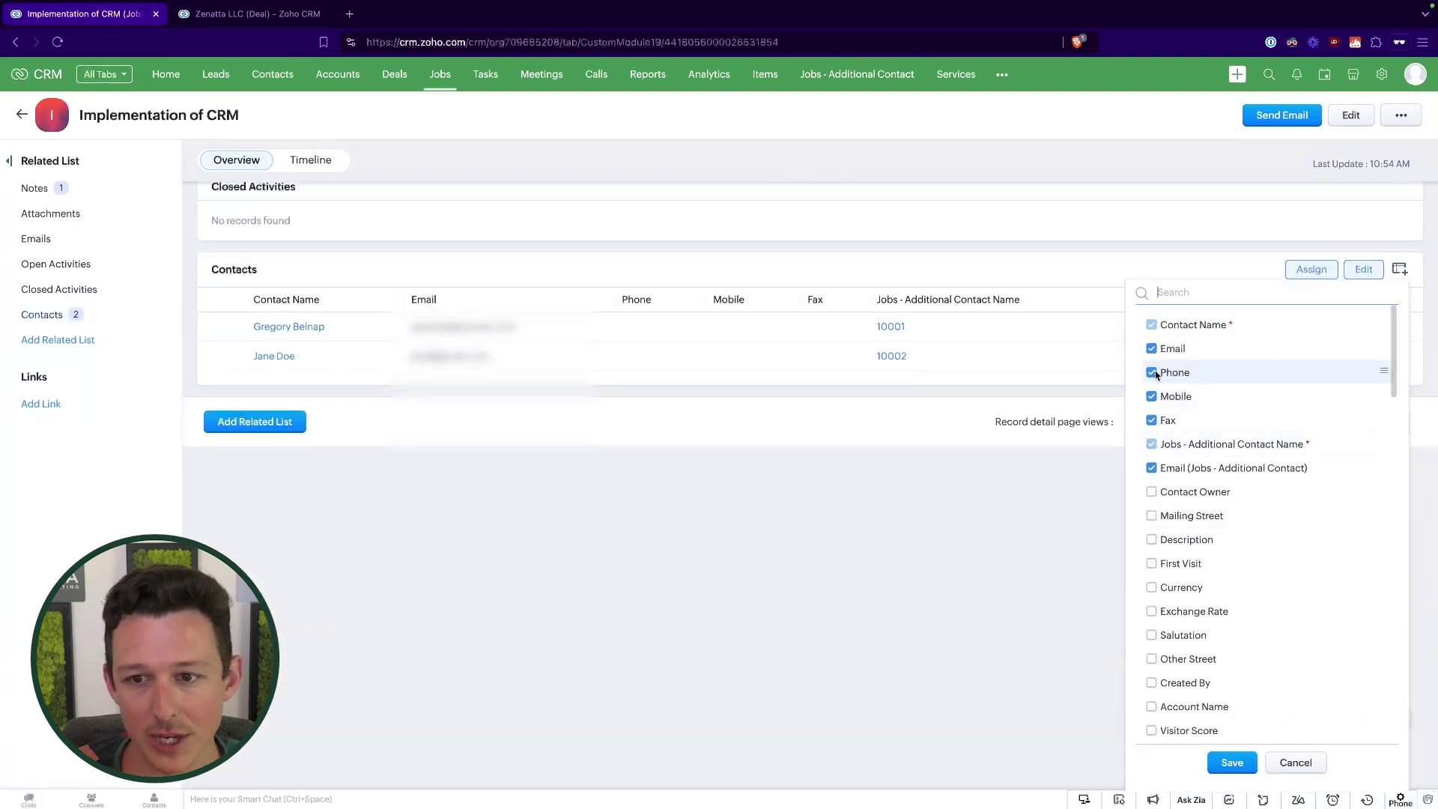
{"action": "left_click", "coordinate": [1152, 396]}
{"action": "left_click", "coordinate": [1151, 468]}
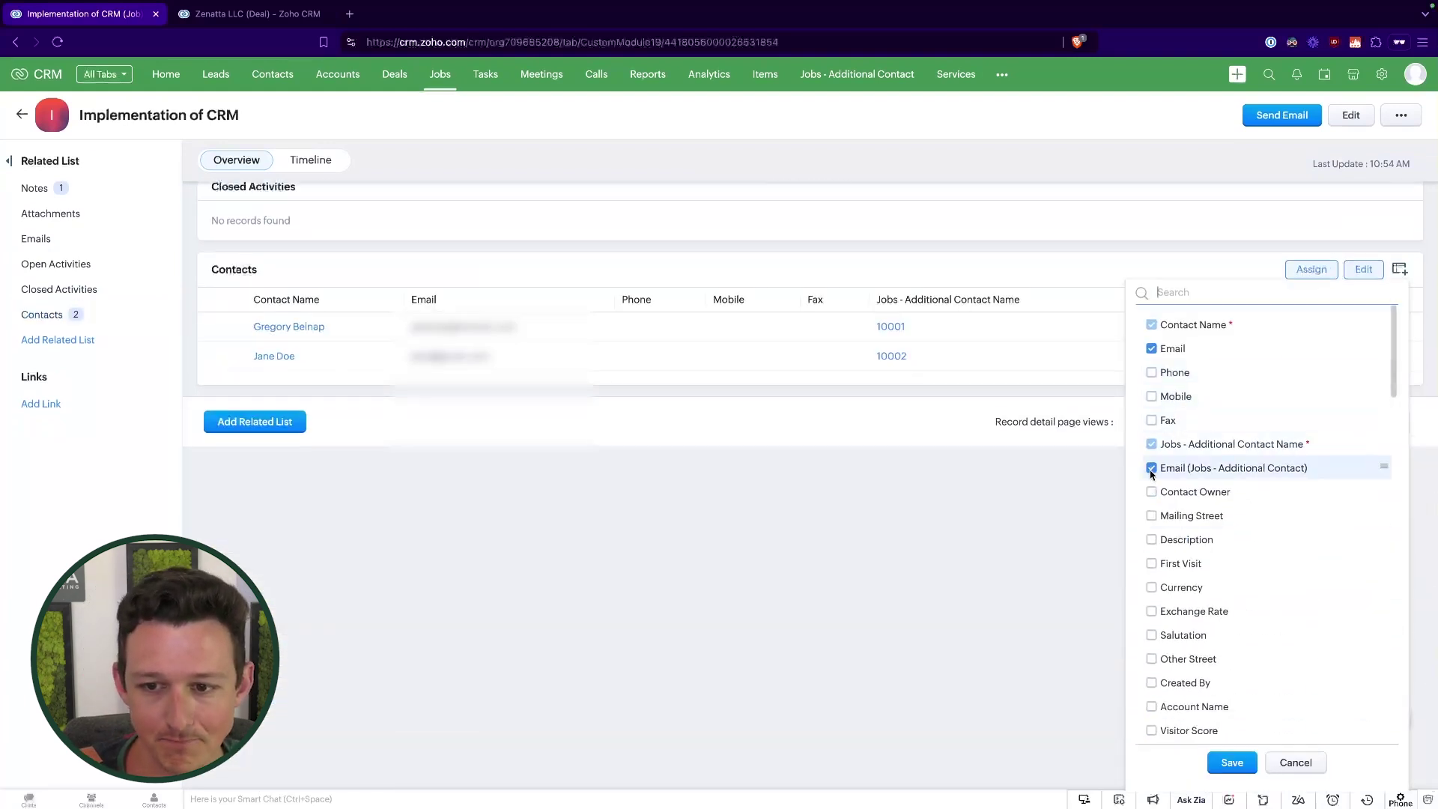
{"action": "left_click", "coordinate": [1232, 763]}
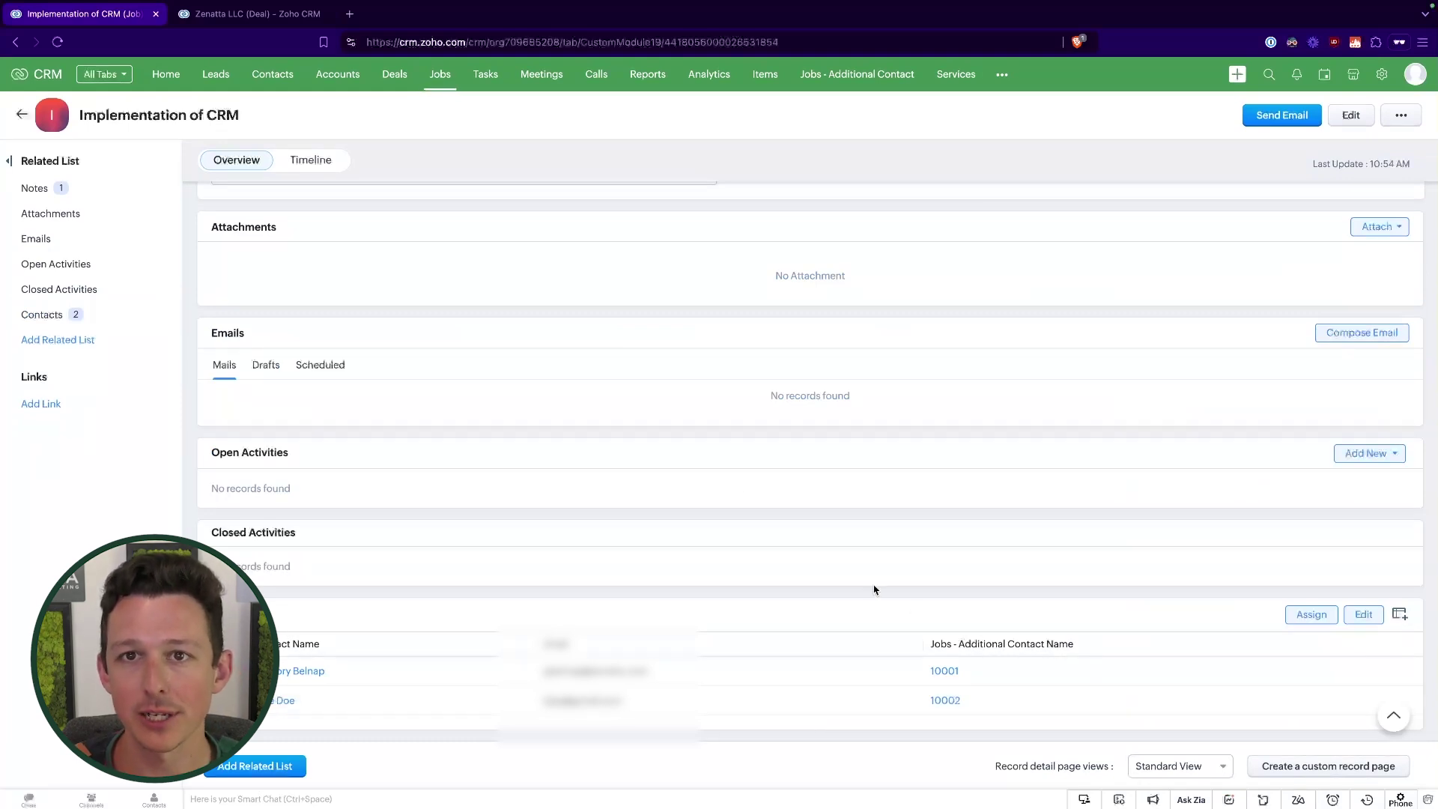
{"action": "left_click", "coordinate": [1380, 81]}
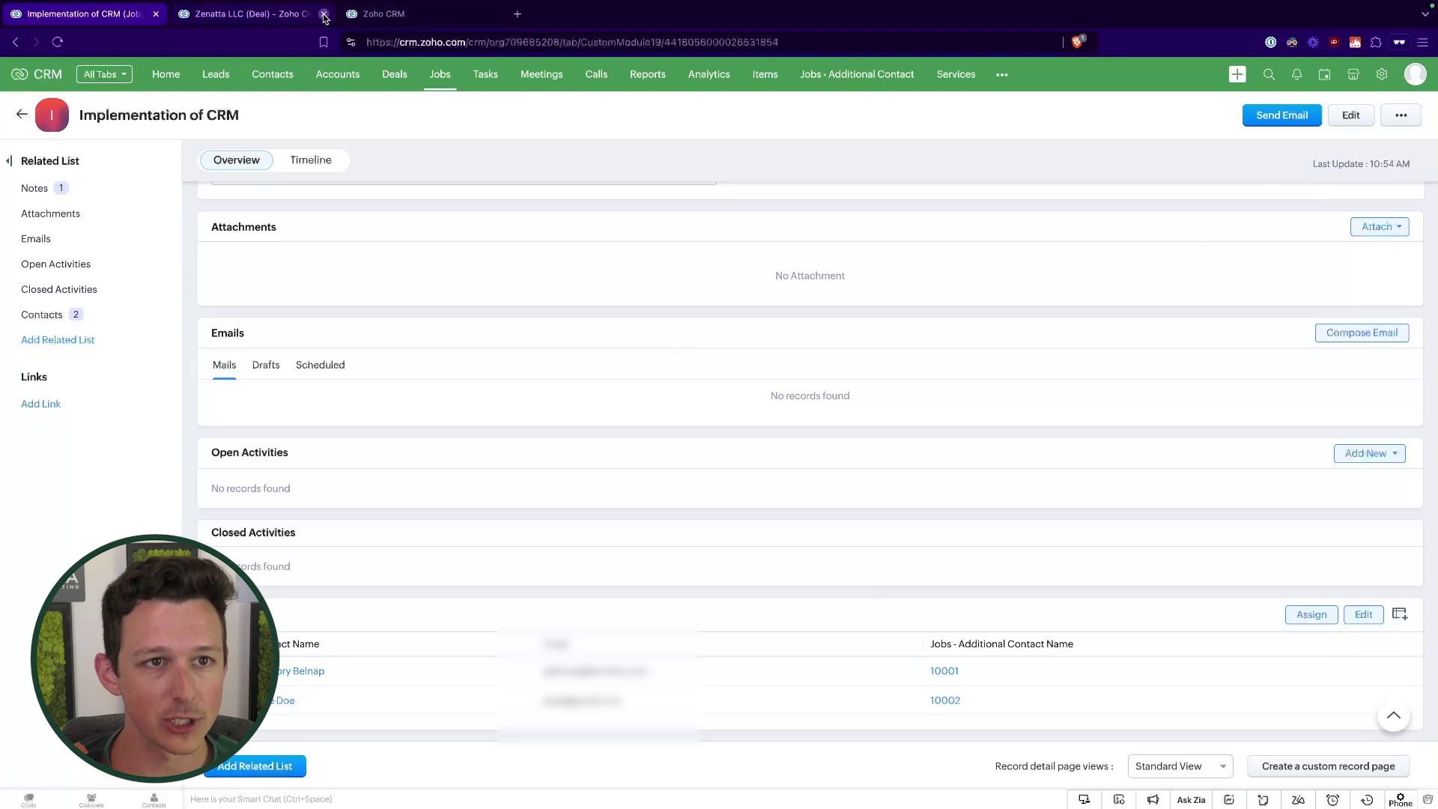
Open the Standard layout of the Jobs - Additional Contact module in setup
{"action": "left_click", "coordinate": [325, 14]}
{"action": "left_click", "coordinate": [240, 14]}
{"action": "left_click", "coordinate": [875, 196]}
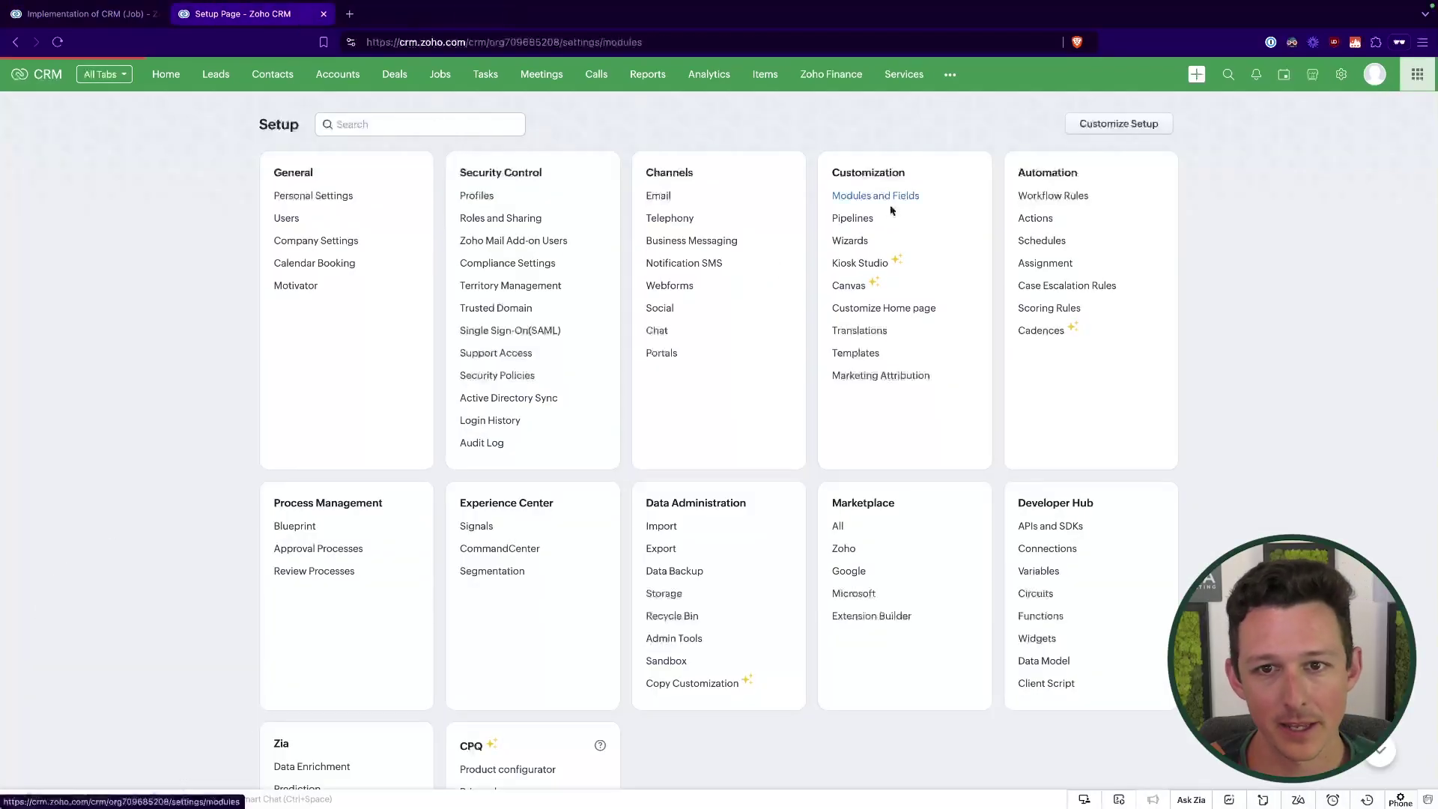
{"action": "scroll", "coordinate": [331, 449], "scroll_direction": "down", "scroll_amount": 10}
{"action": "left_click", "coordinate": [274, 603]}
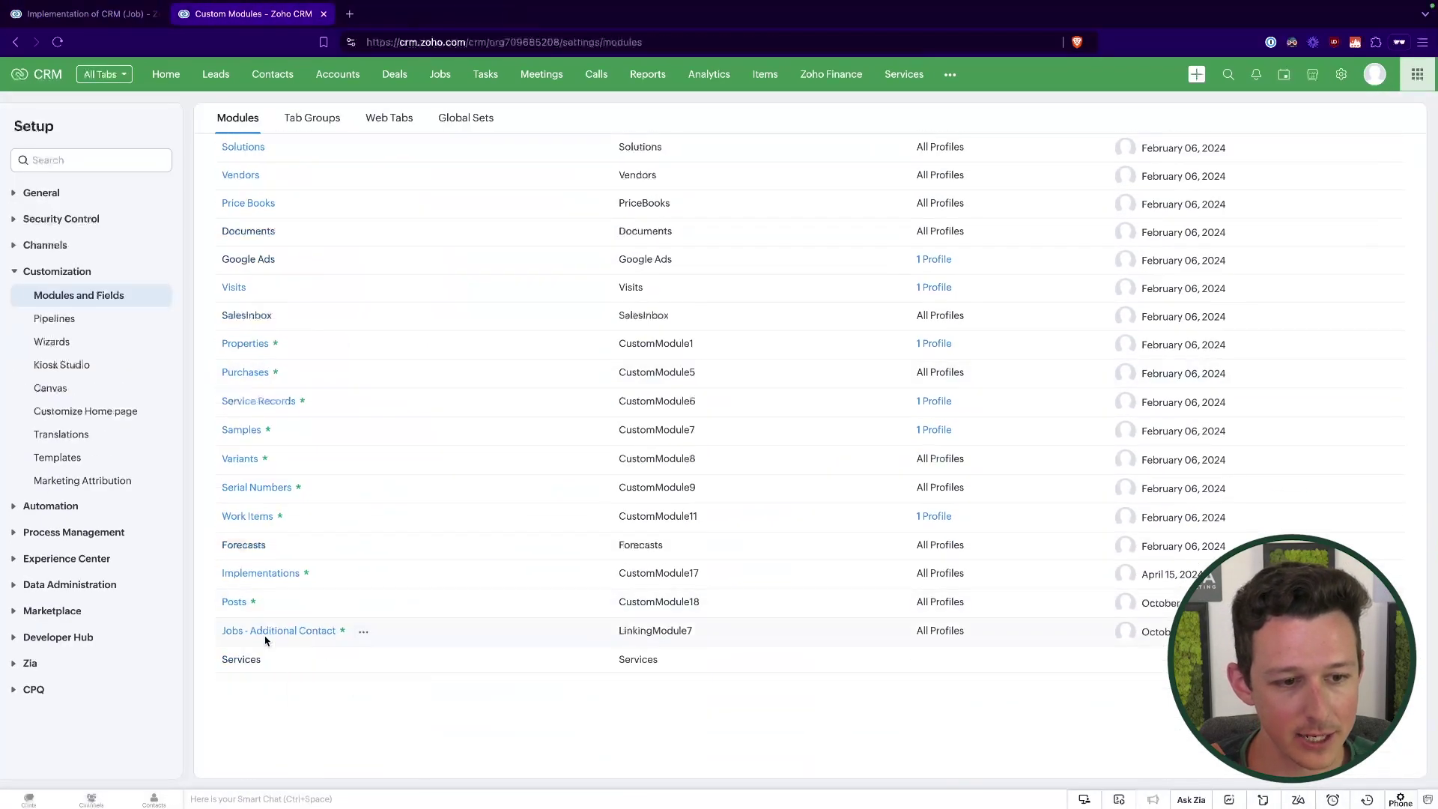
{"action": "left_click", "coordinate": [266, 633]}
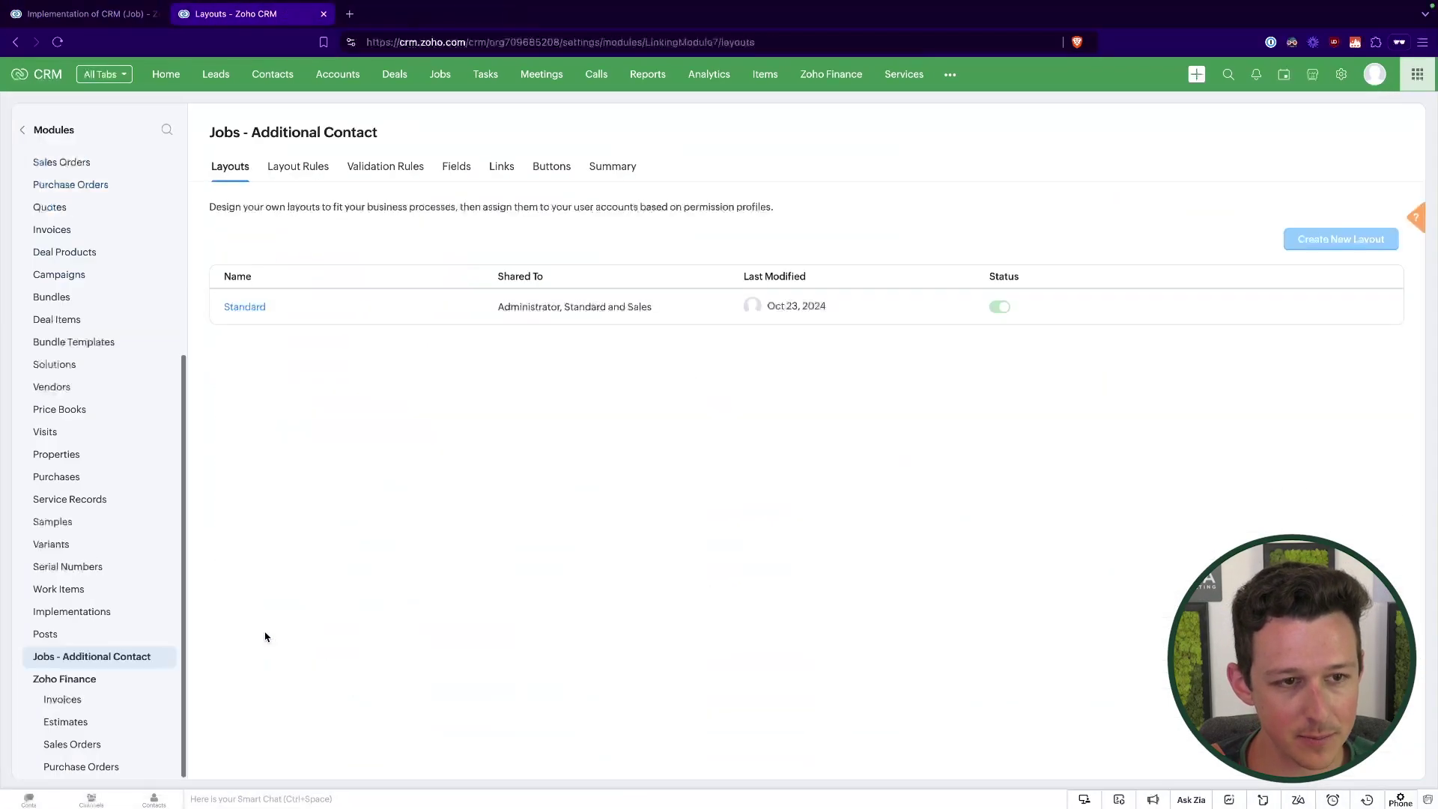
{"action": "left_click", "coordinate": [240, 308]}
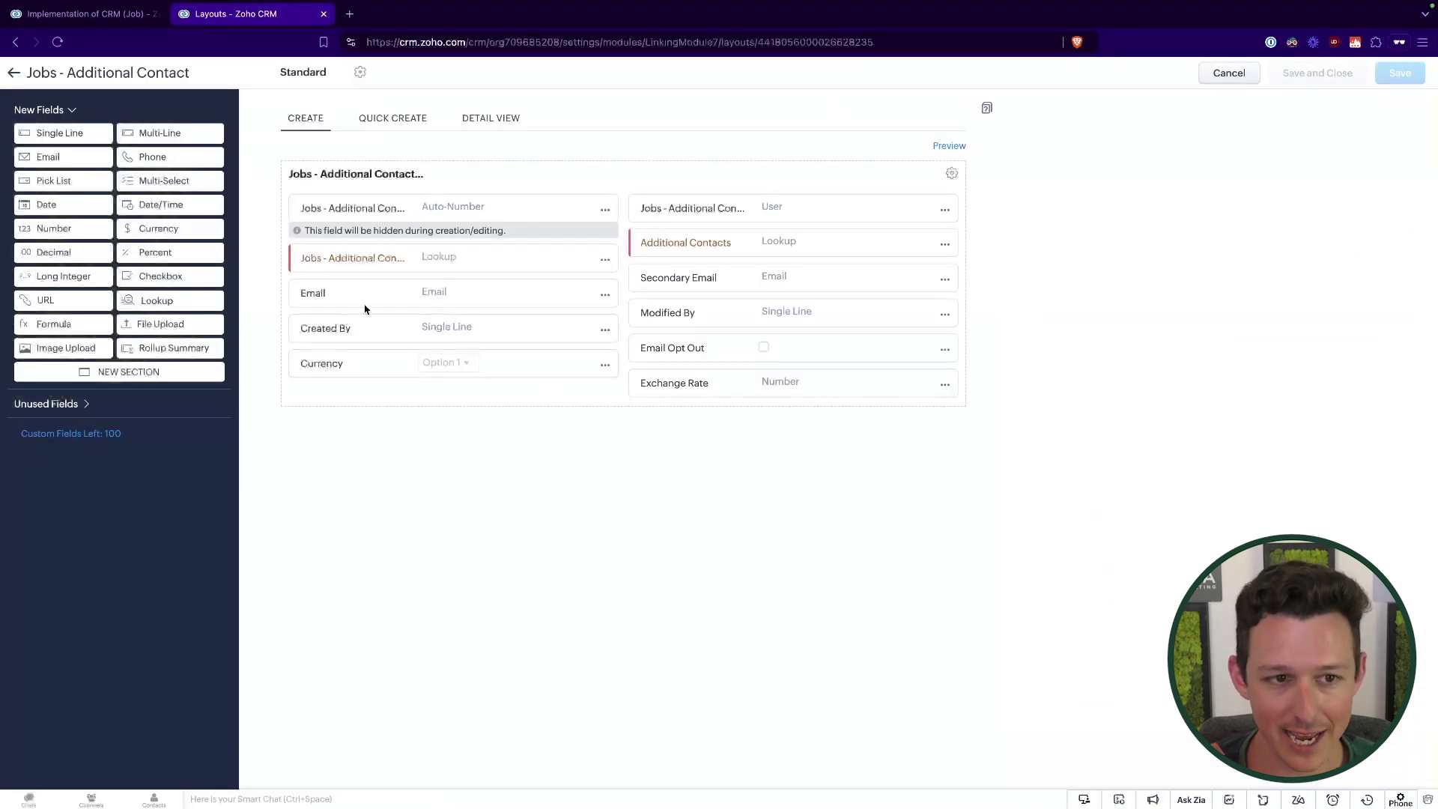
{"action": "left_click", "coordinate": [606, 295]}
{"action": "left_click", "coordinate": [659, 570]}
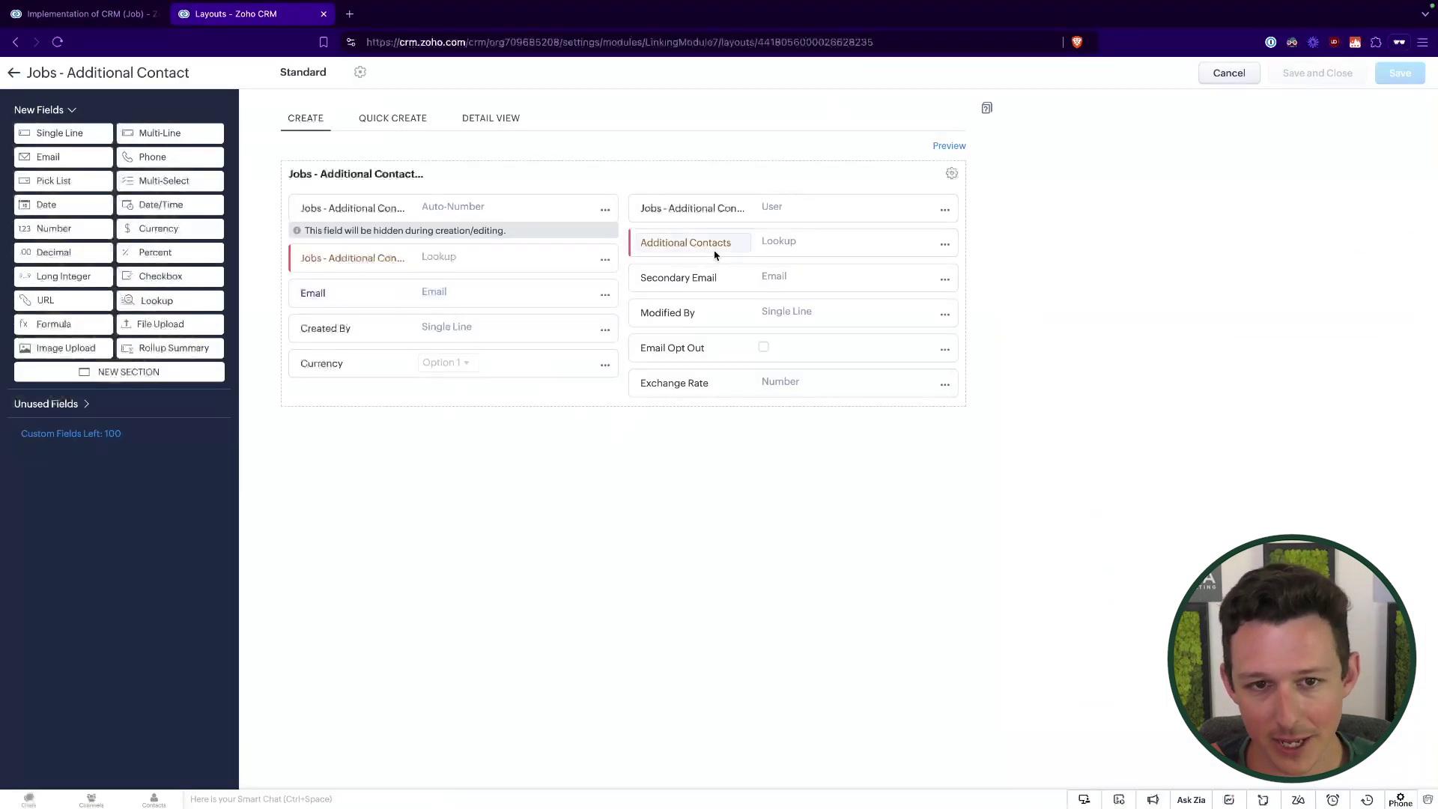
Add a Record Information section below the first section, plus a Multi-Line field
{"action": "left_click_drag", "start_coordinate": [192, 378], "coordinate": [340, 384]}
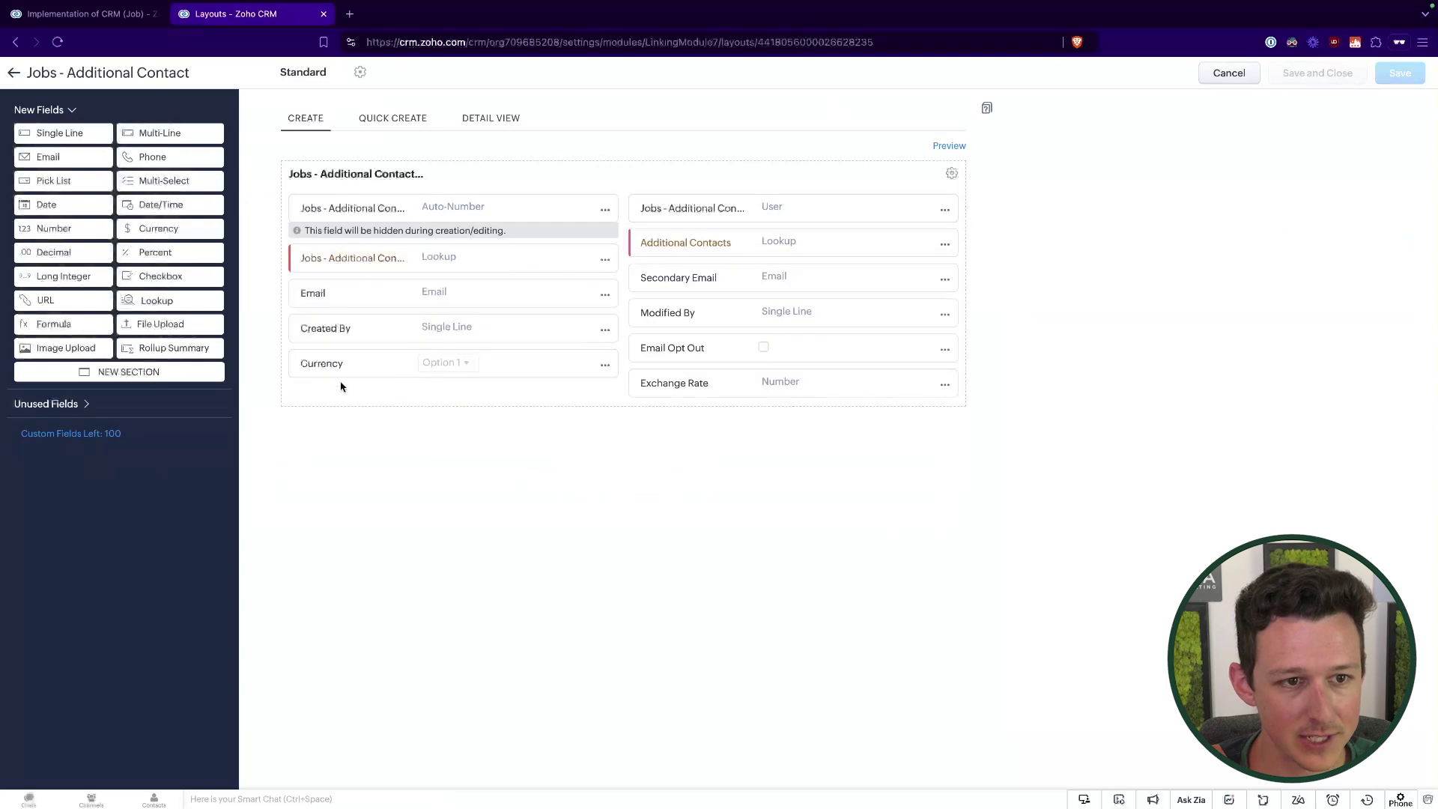
{"action": "left_click_drag", "start_coordinate": [182, 379], "coordinate": [495, 327]}
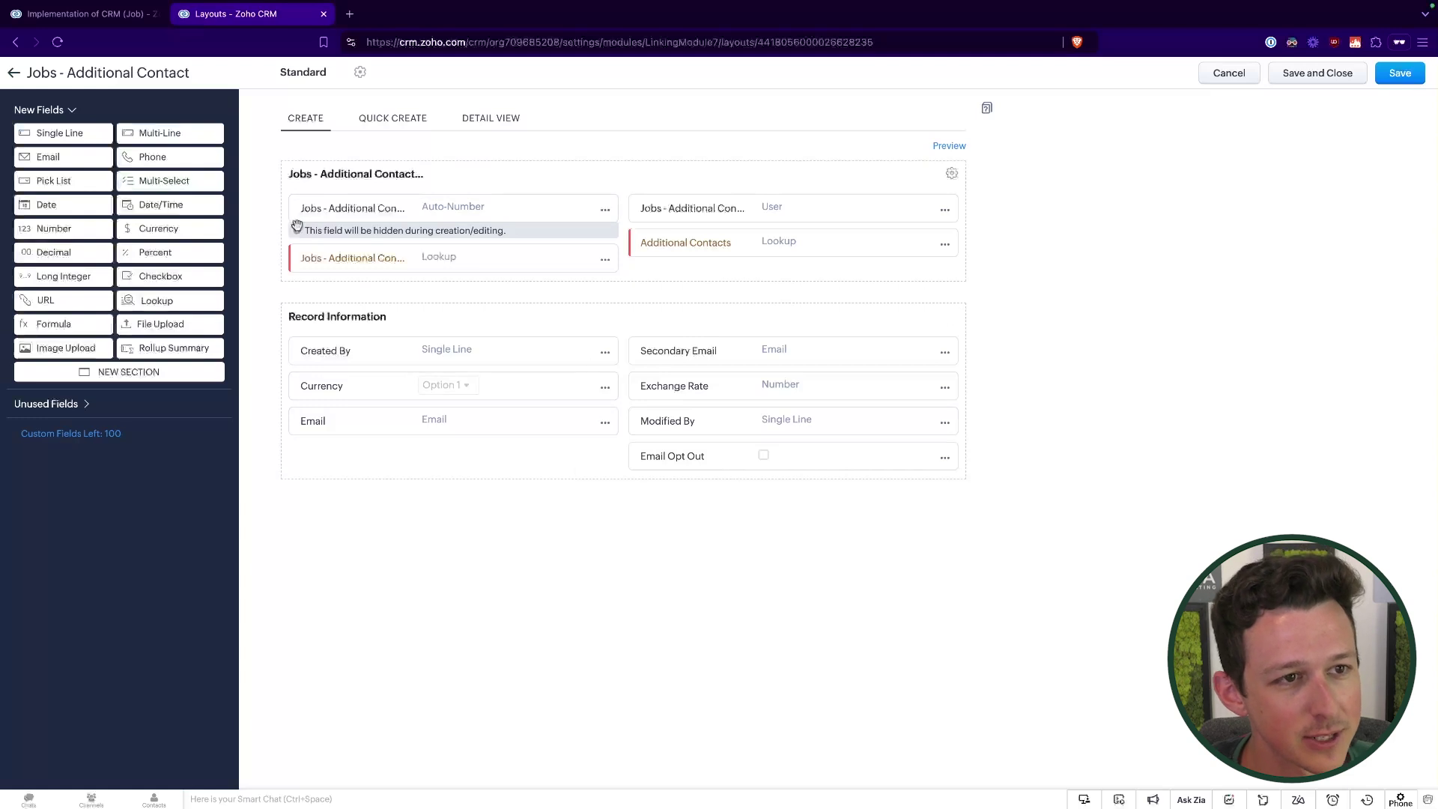
{"action": "left_click_drag", "start_coordinate": [148, 135], "coordinate": [752, 287]}
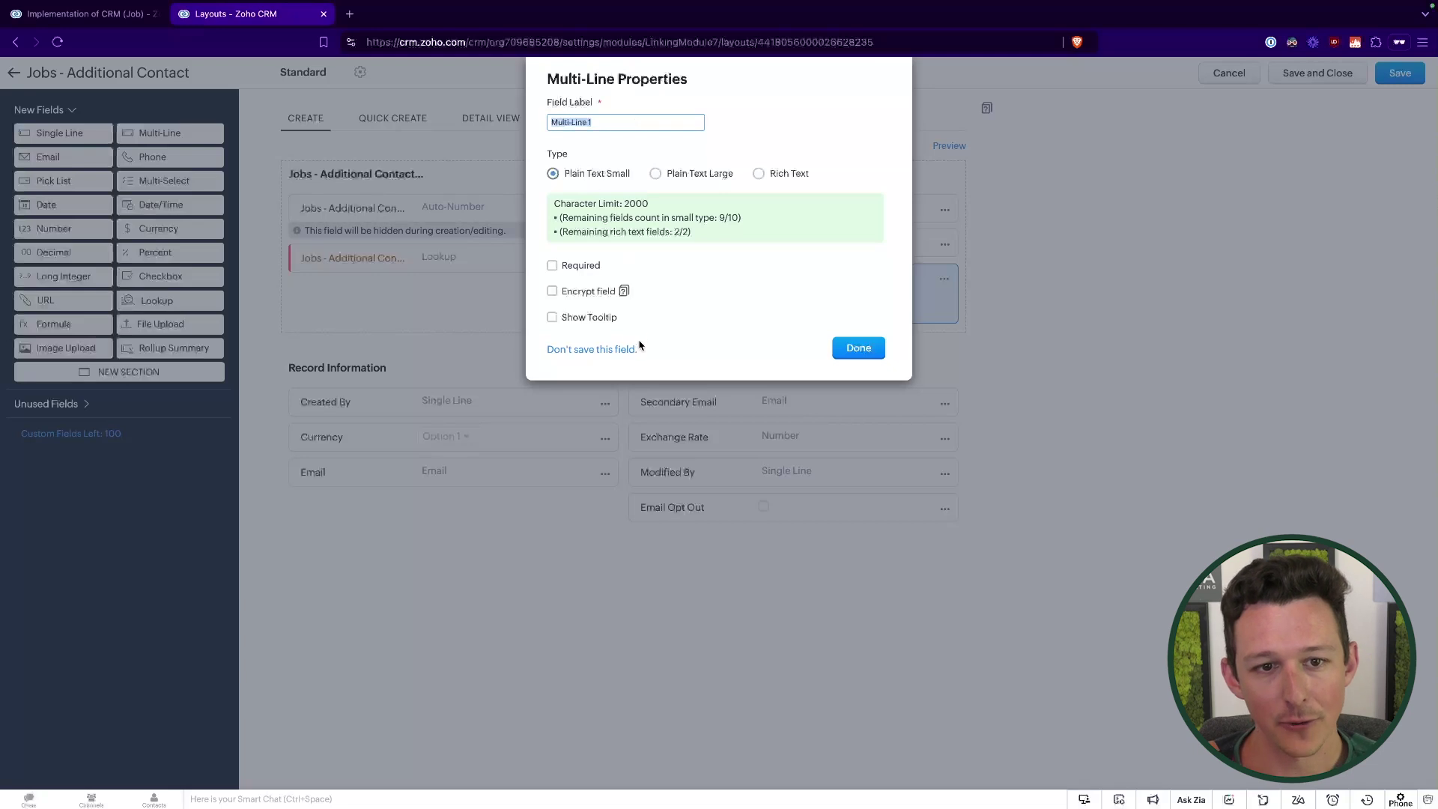
Replace the multi-line field with a Job Role picklist: Decision Maker, Purchaser, Executive; save layout
{"action": "left_click", "coordinate": [635, 349]}
{"action": "left_click_drag", "start_coordinate": [45, 180], "coordinate": [720, 273]}
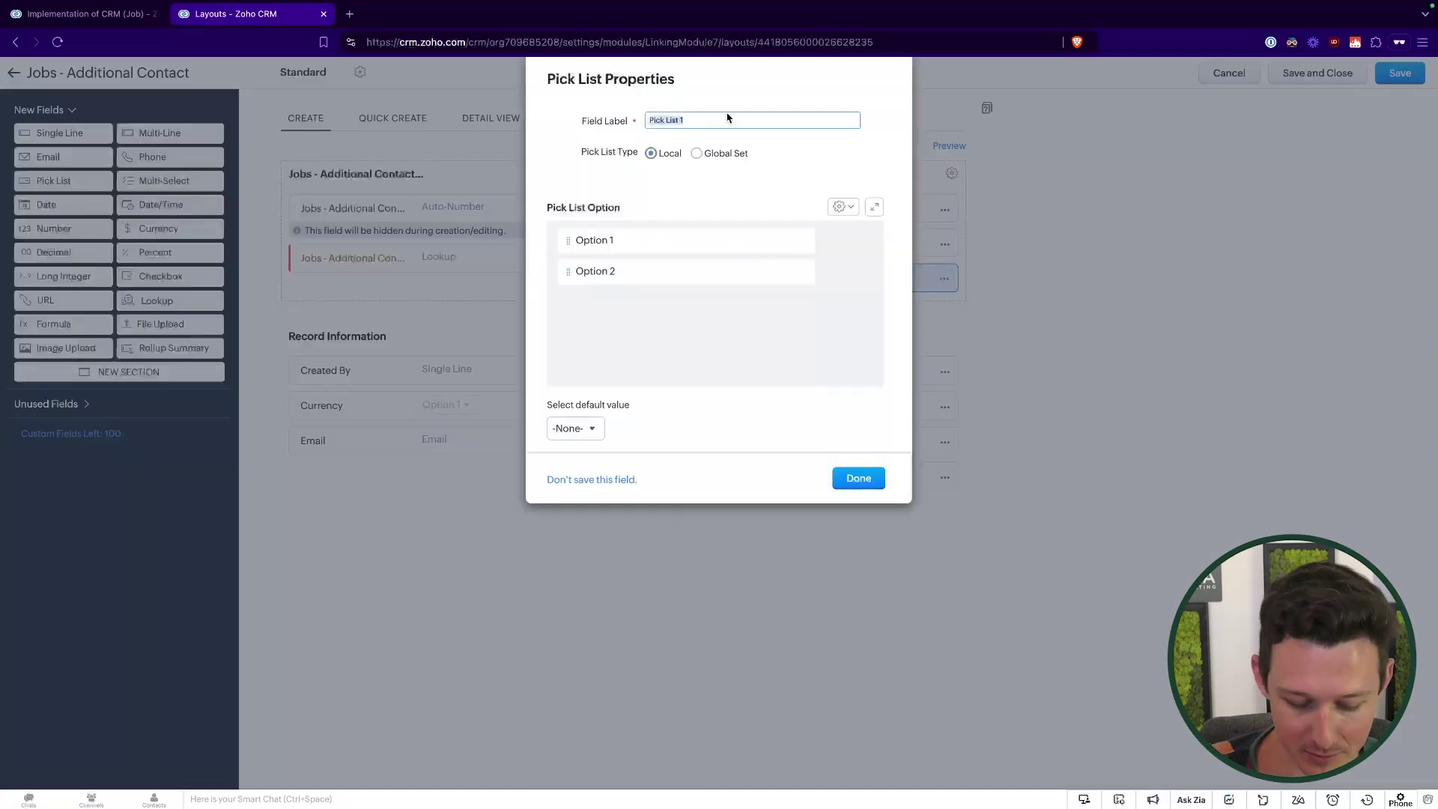
{"action": "left_click", "coordinate": [676, 253]}
{"action": "type", "text": "Decision Maker"}
{"action": "left_click", "coordinate": [700, 271]}
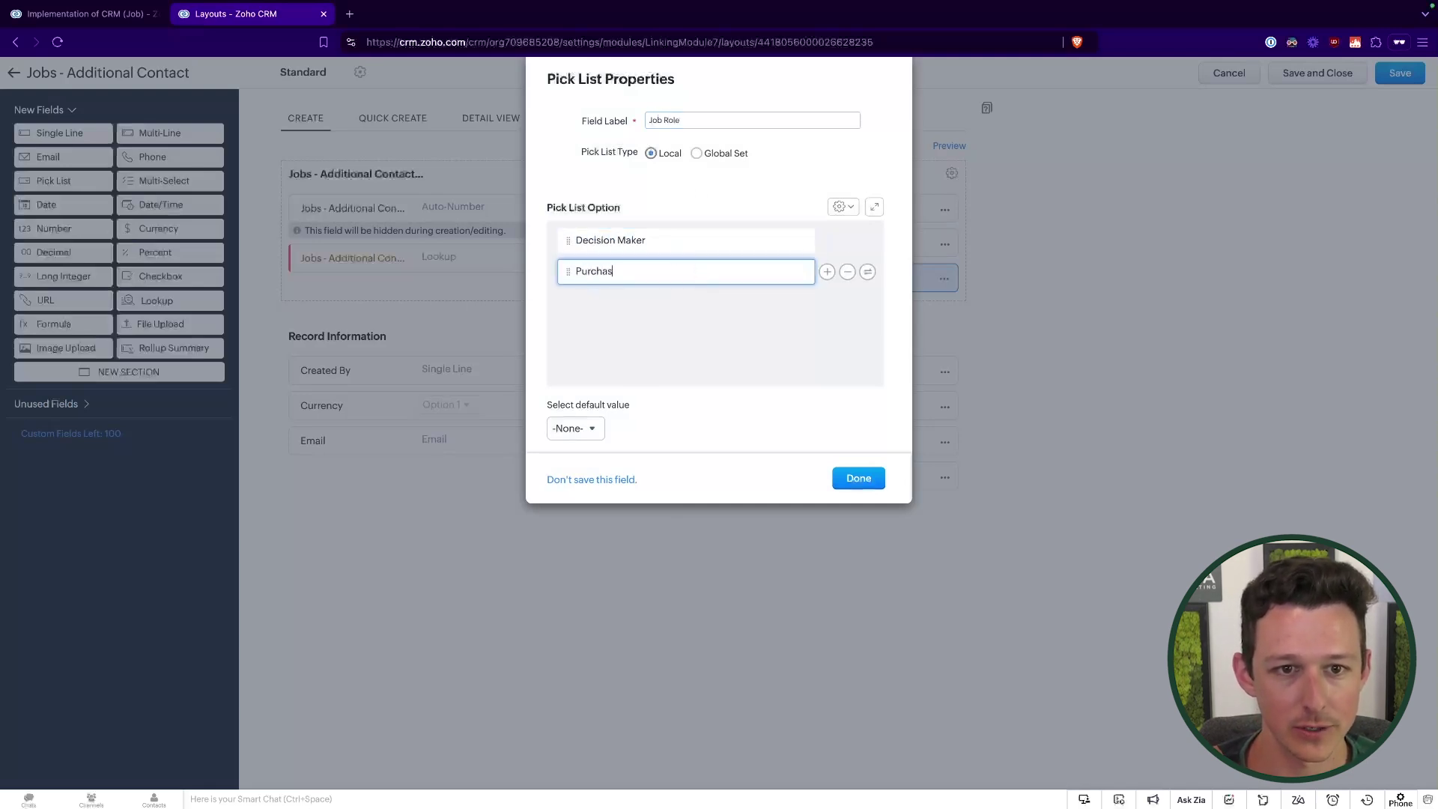
{"action": "left_click", "coordinate": [828, 275]}
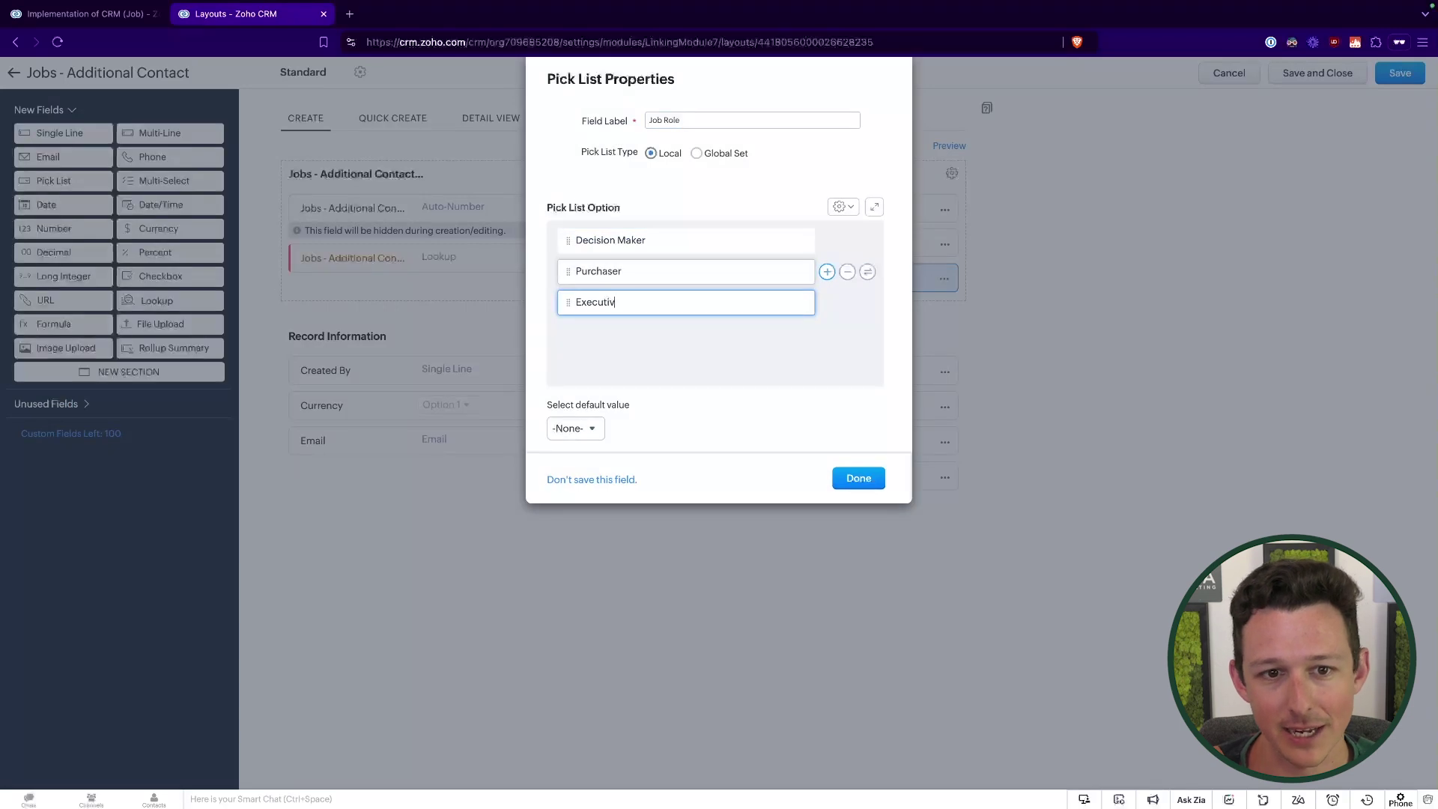
{"action": "left_click", "coordinate": [858, 478]}
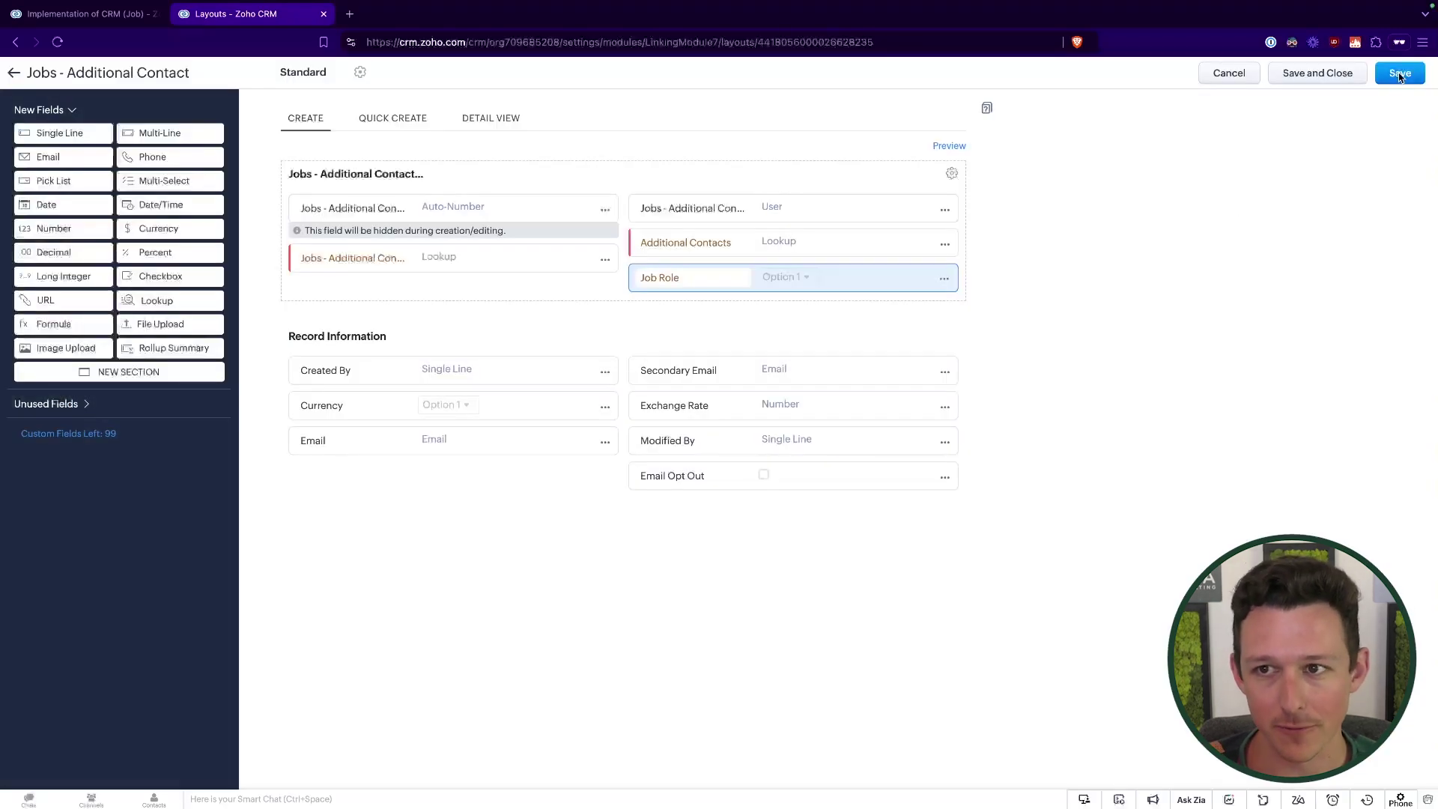
{"action": "left_click", "coordinate": [1399, 74]}
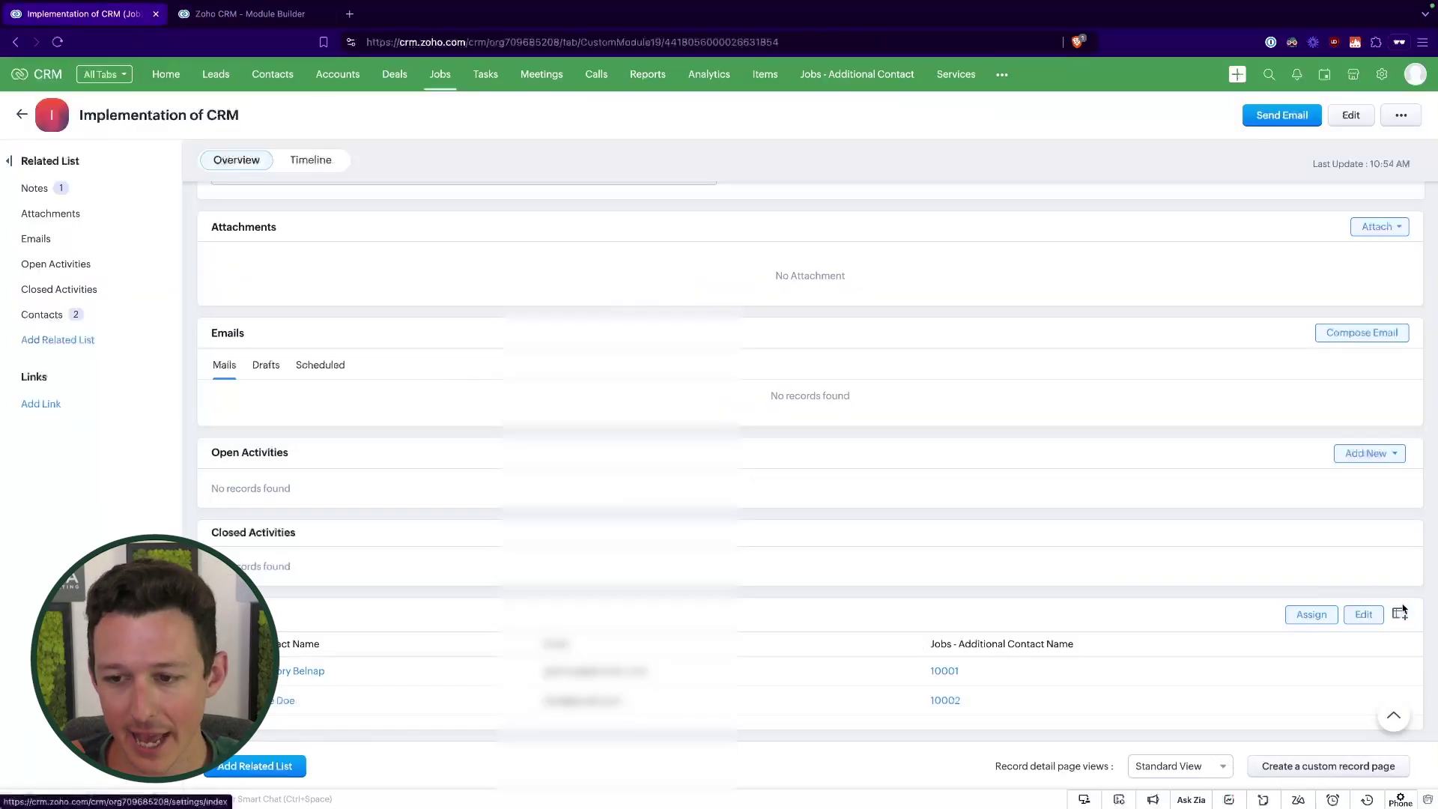
Add the Job Role column to the Implementation of CRM job's Contacts list
{"action": "left_click", "coordinate": [1399, 614]}
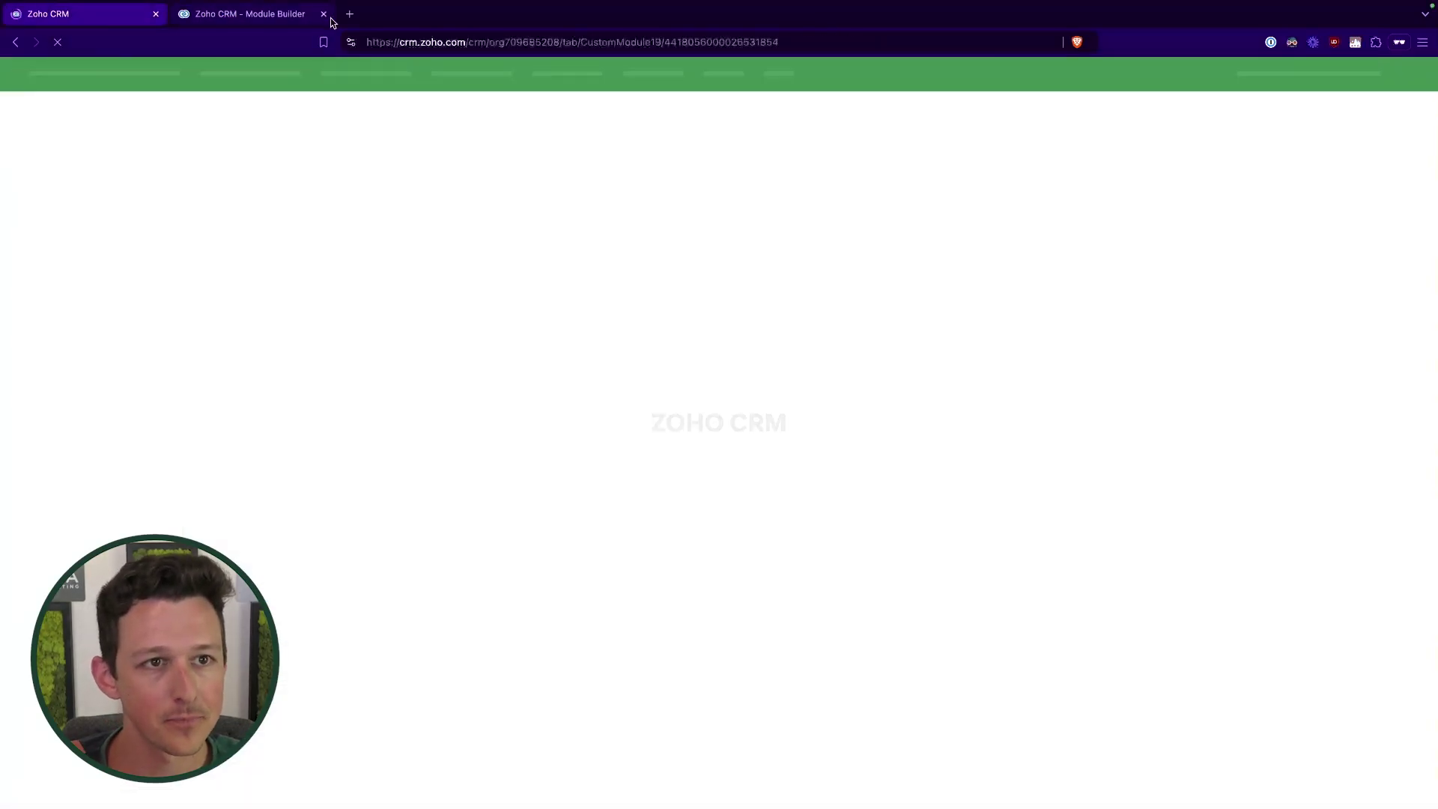
{"action": "left_click", "coordinate": [323, 15]}
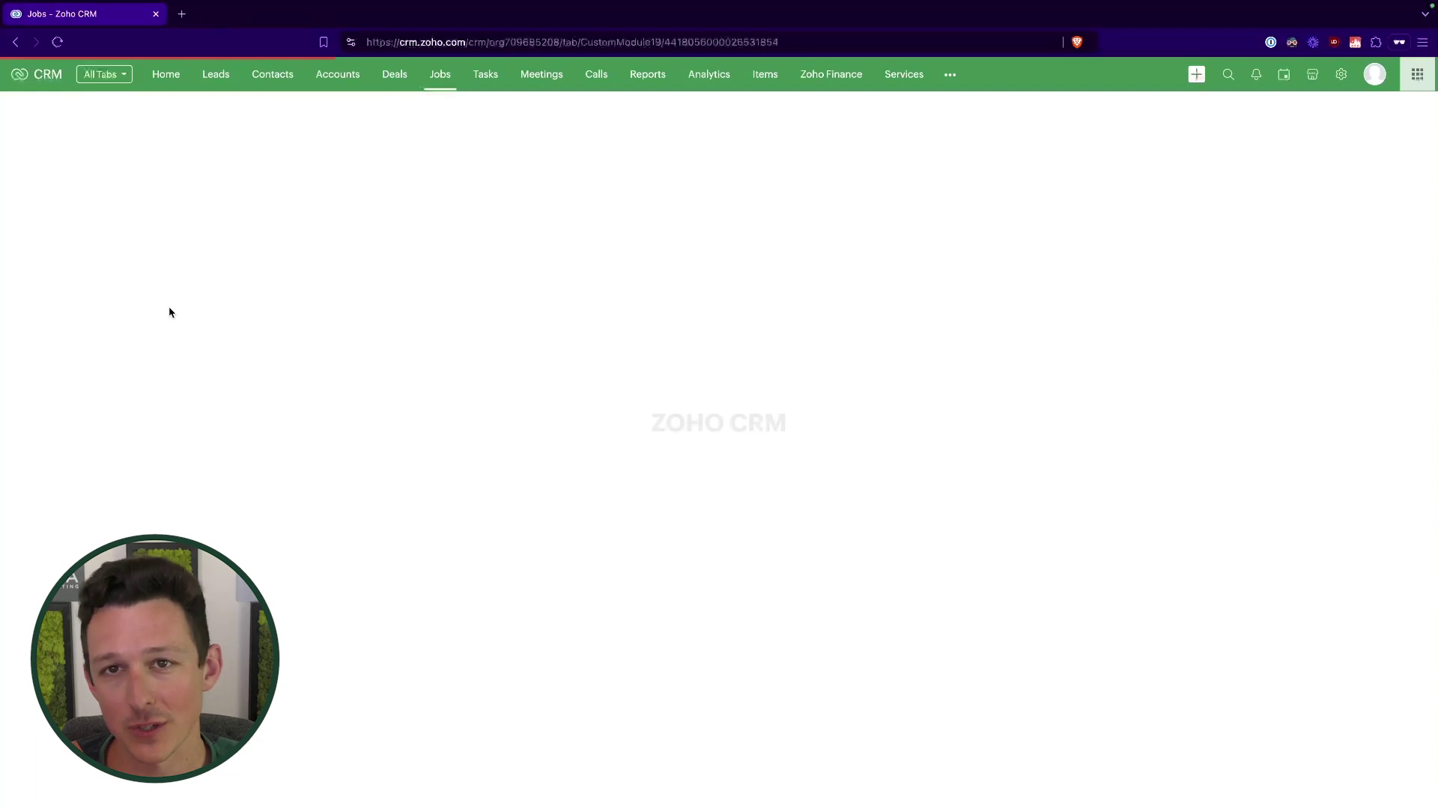
{"action": "left_click", "coordinate": [105, 328]}
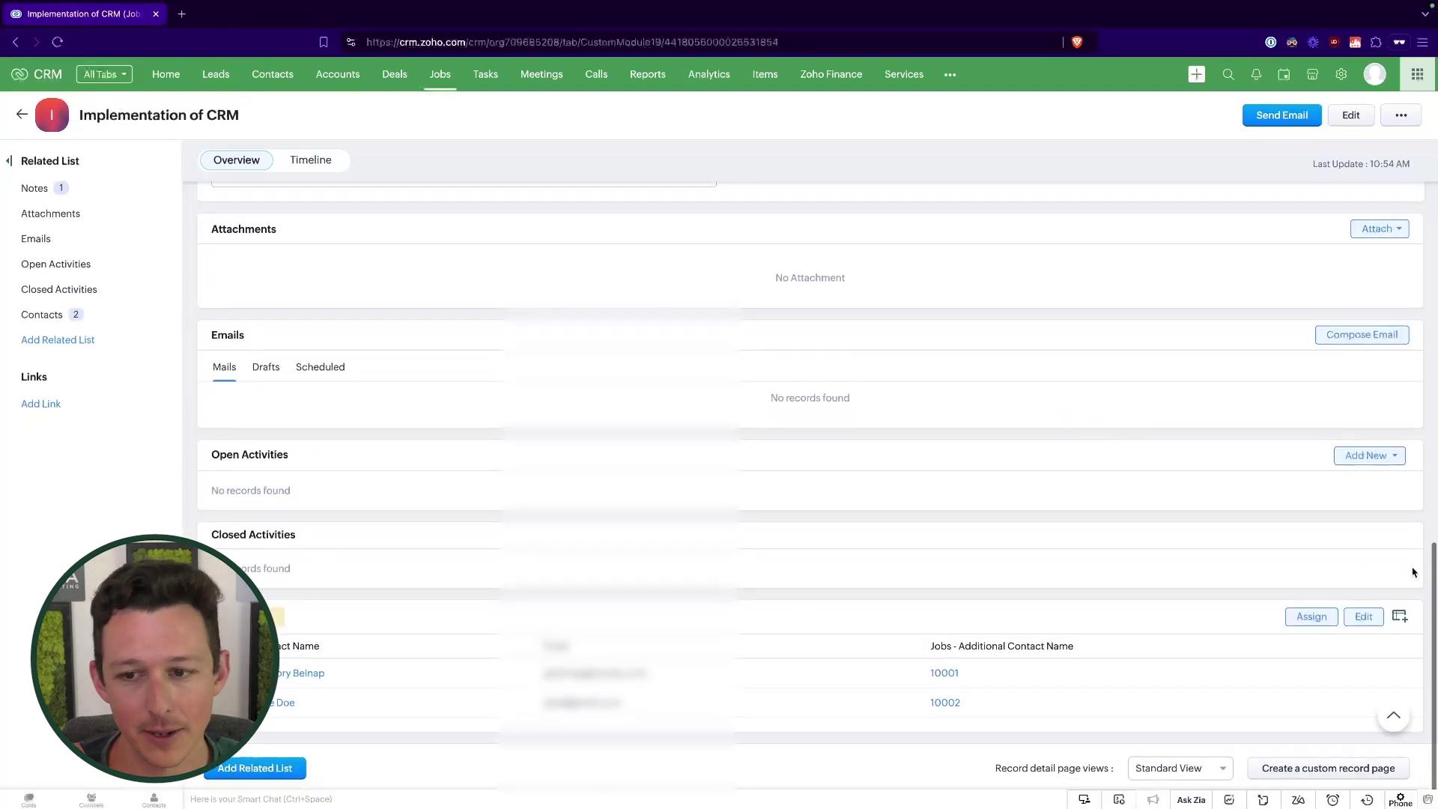
{"action": "left_click", "coordinate": [1400, 616]}
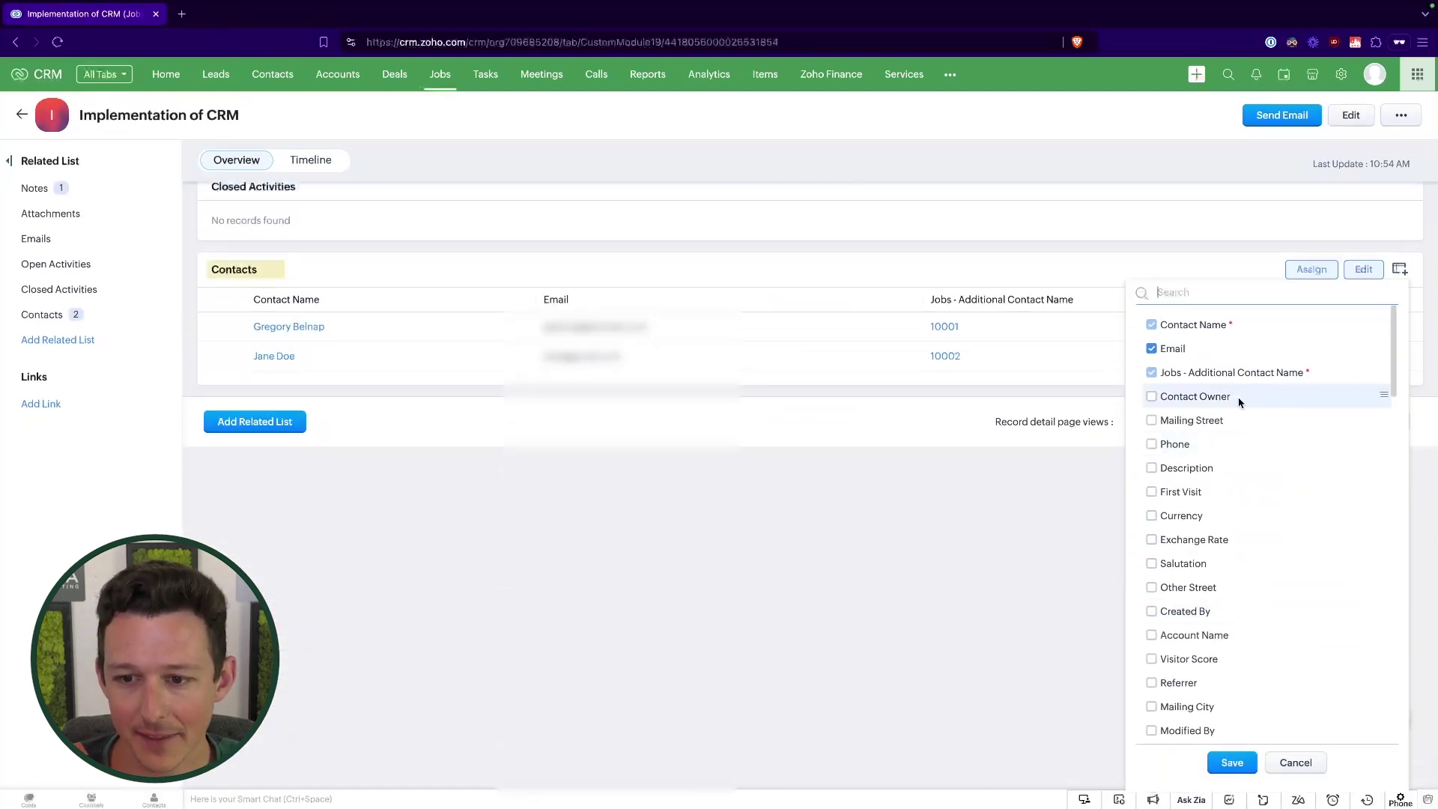
{"action": "type", "text": "ro"}
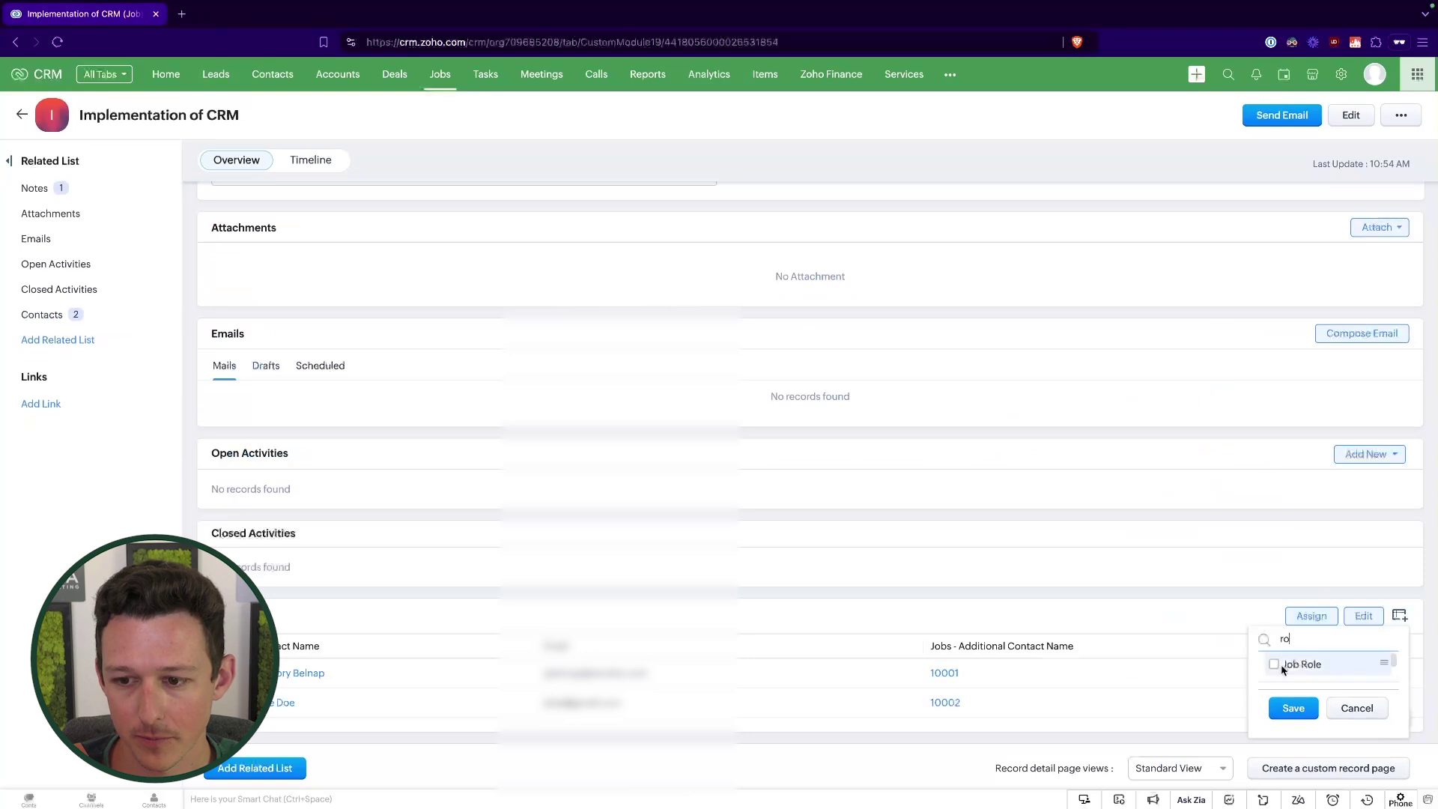
{"action": "left_click", "coordinate": [1274, 665]}
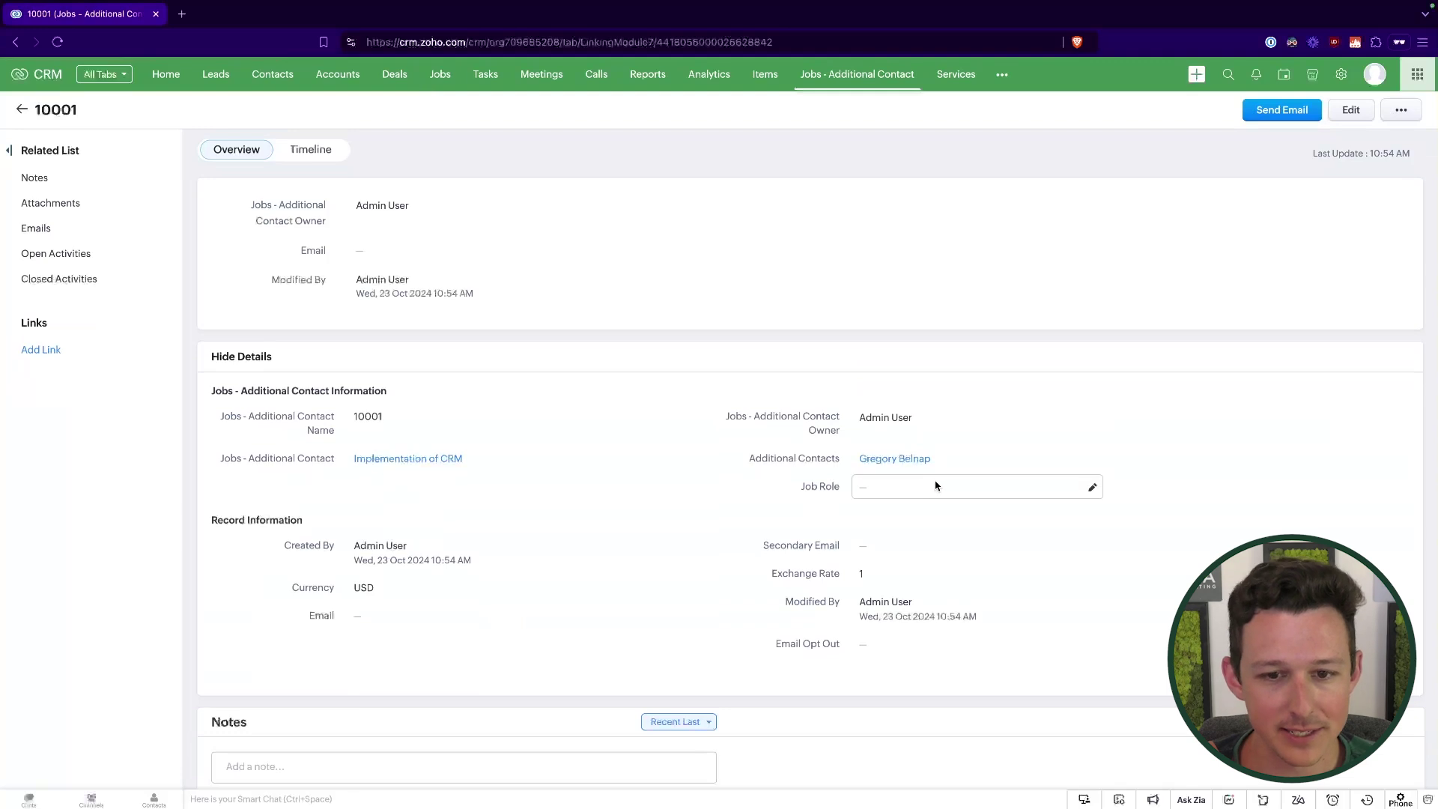
Set link record 10001's Job Role to Decision Maker and return to the job
{"action": "left_click", "coordinate": [937, 485]}
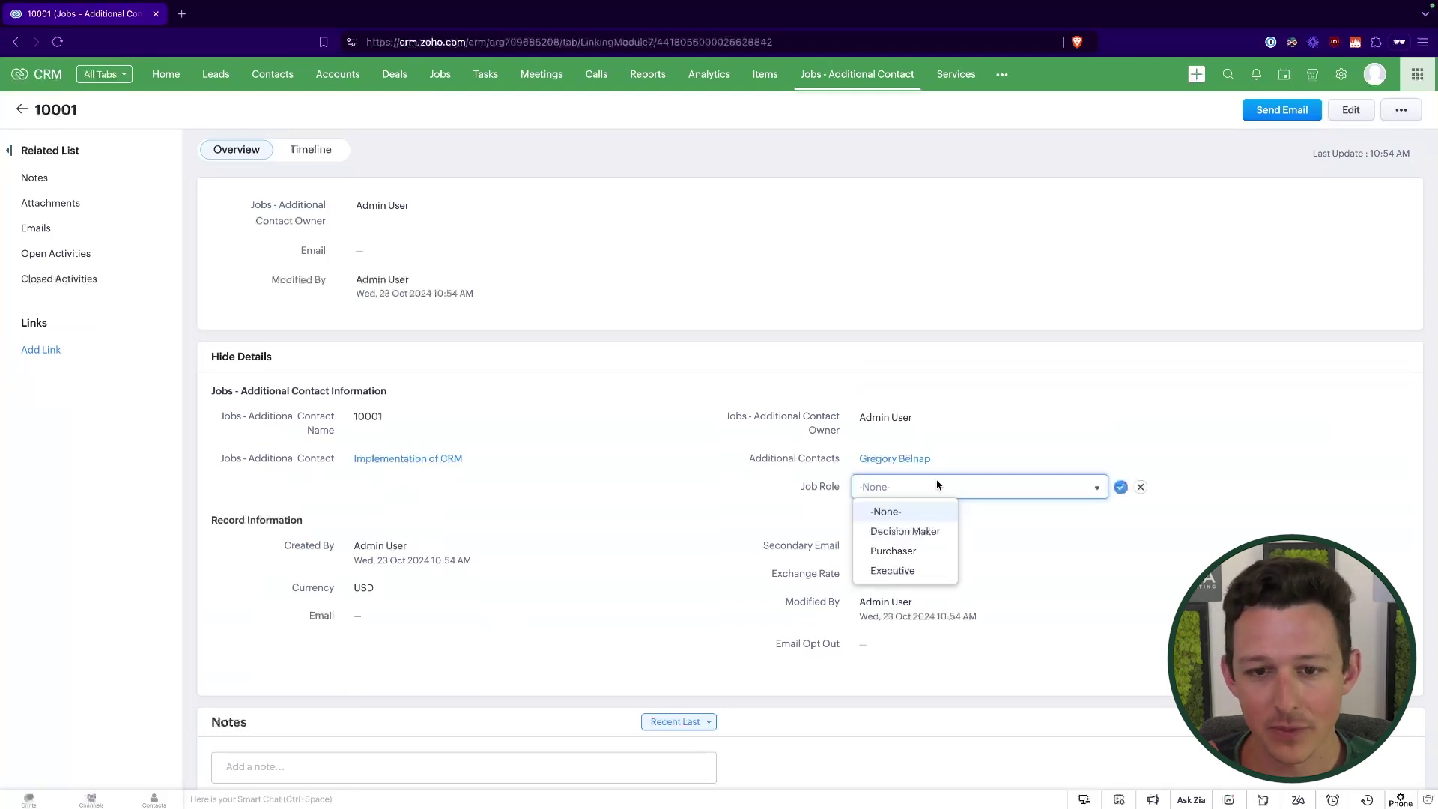
{"action": "left_click", "coordinate": [922, 531]}
{"action": "left_click", "coordinate": [1120, 488]}
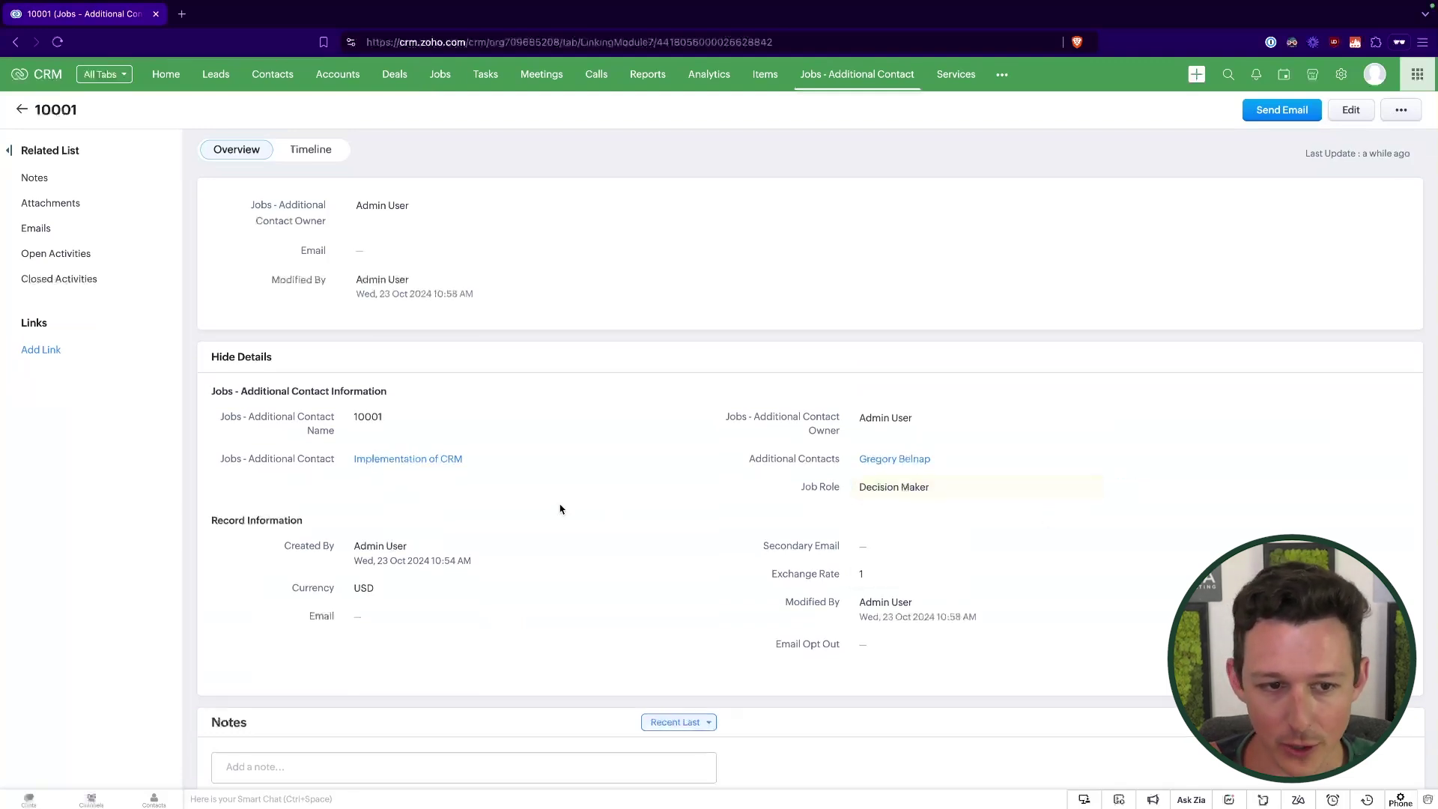
{"action": "left_click", "coordinate": [415, 460]}
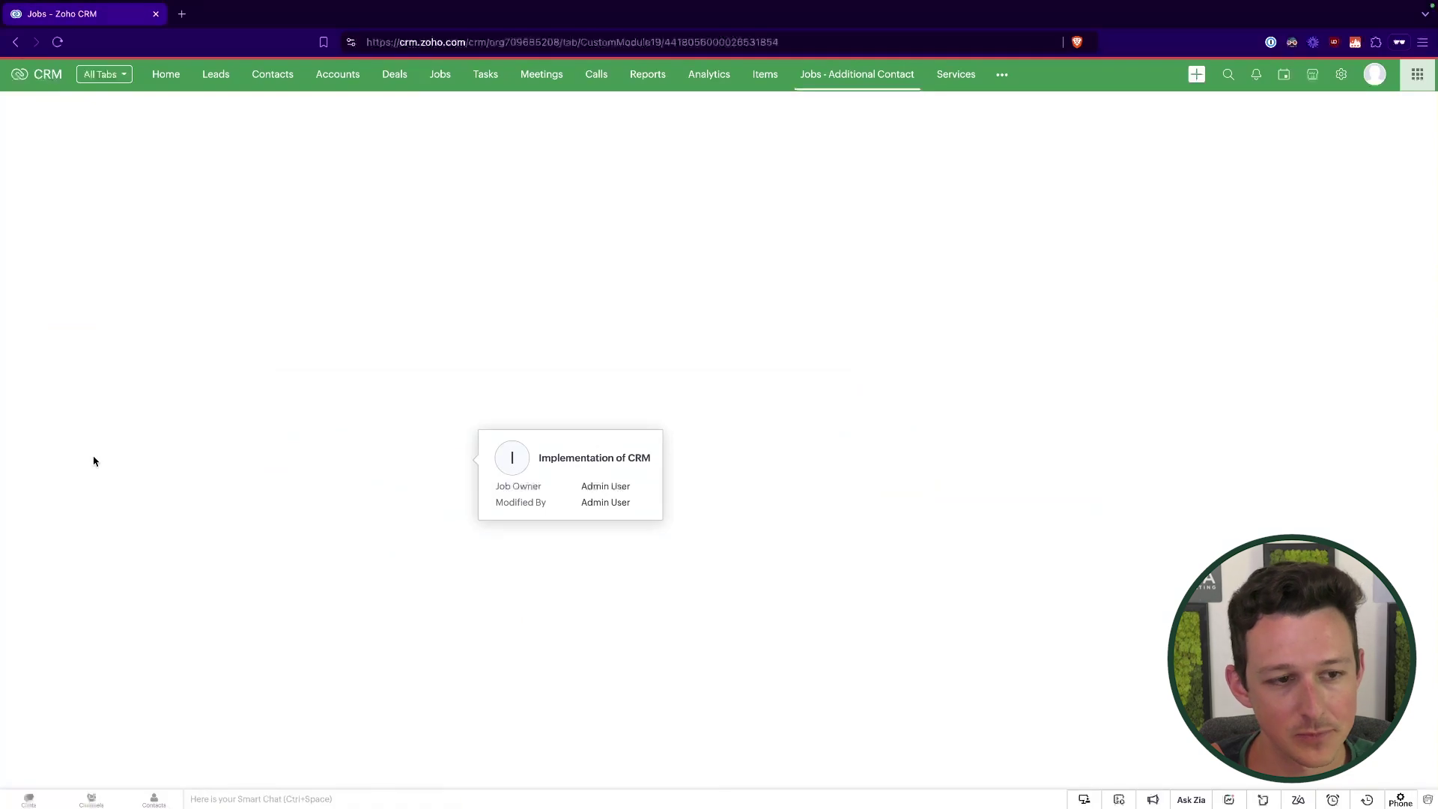
Set link record 10002's Job Role to Executive and return to the job's Contacts list
{"action": "left_click", "coordinate": [77, 330]}
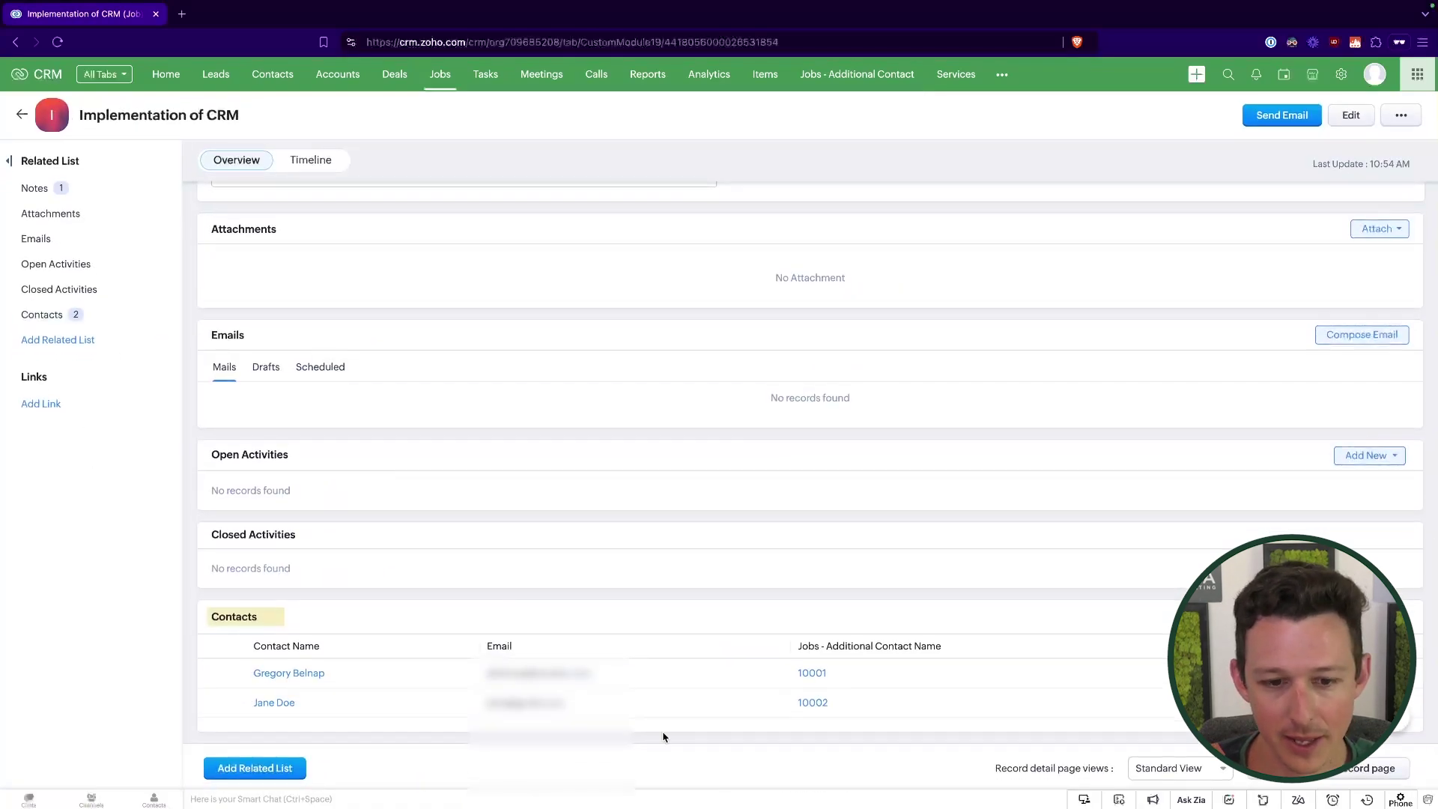
{"action": "left_click", "coordinate": [813, 702]}
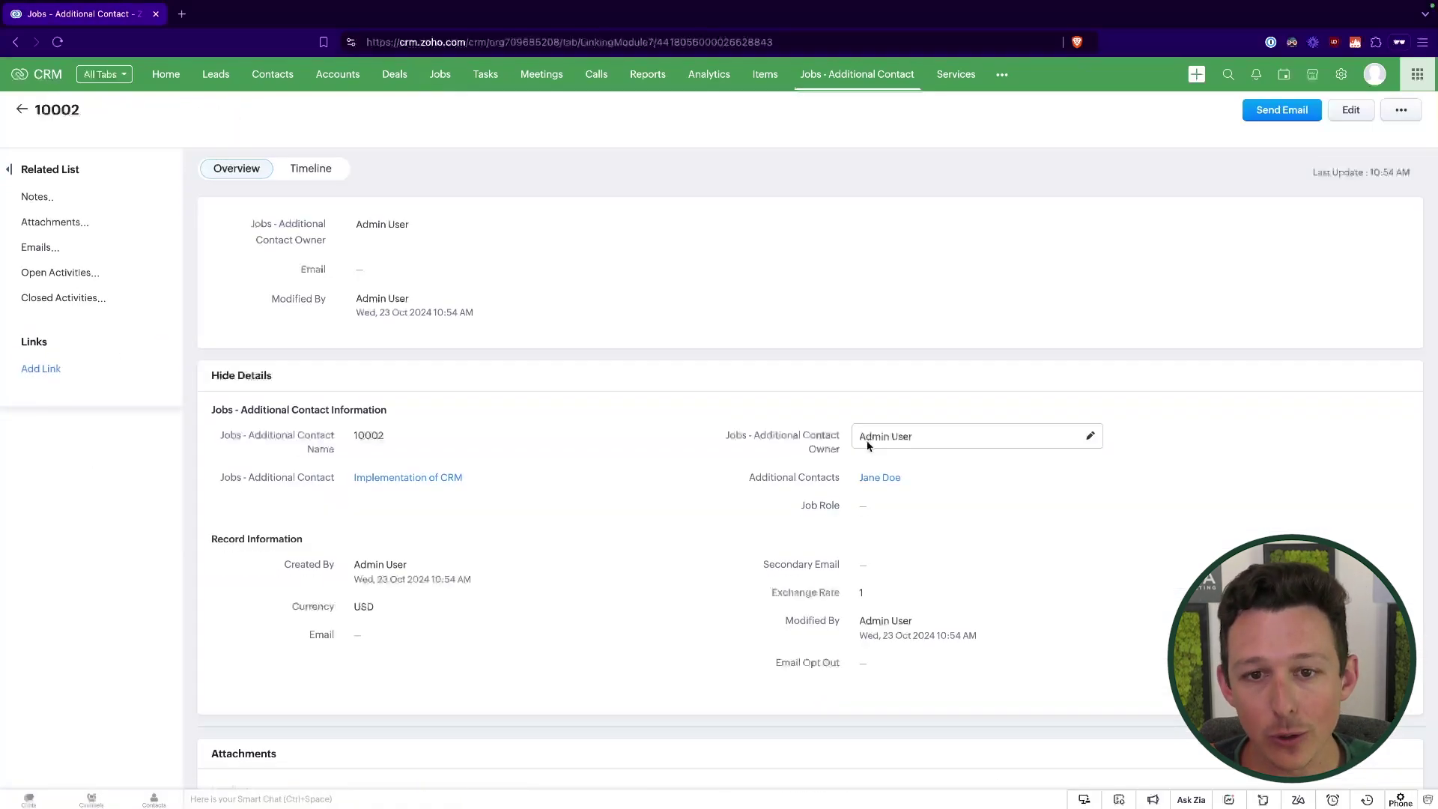
{"action": "left_click", "coordinate": [897, 491]}
{"action": "left_click", "coordinate": [902, 573]}
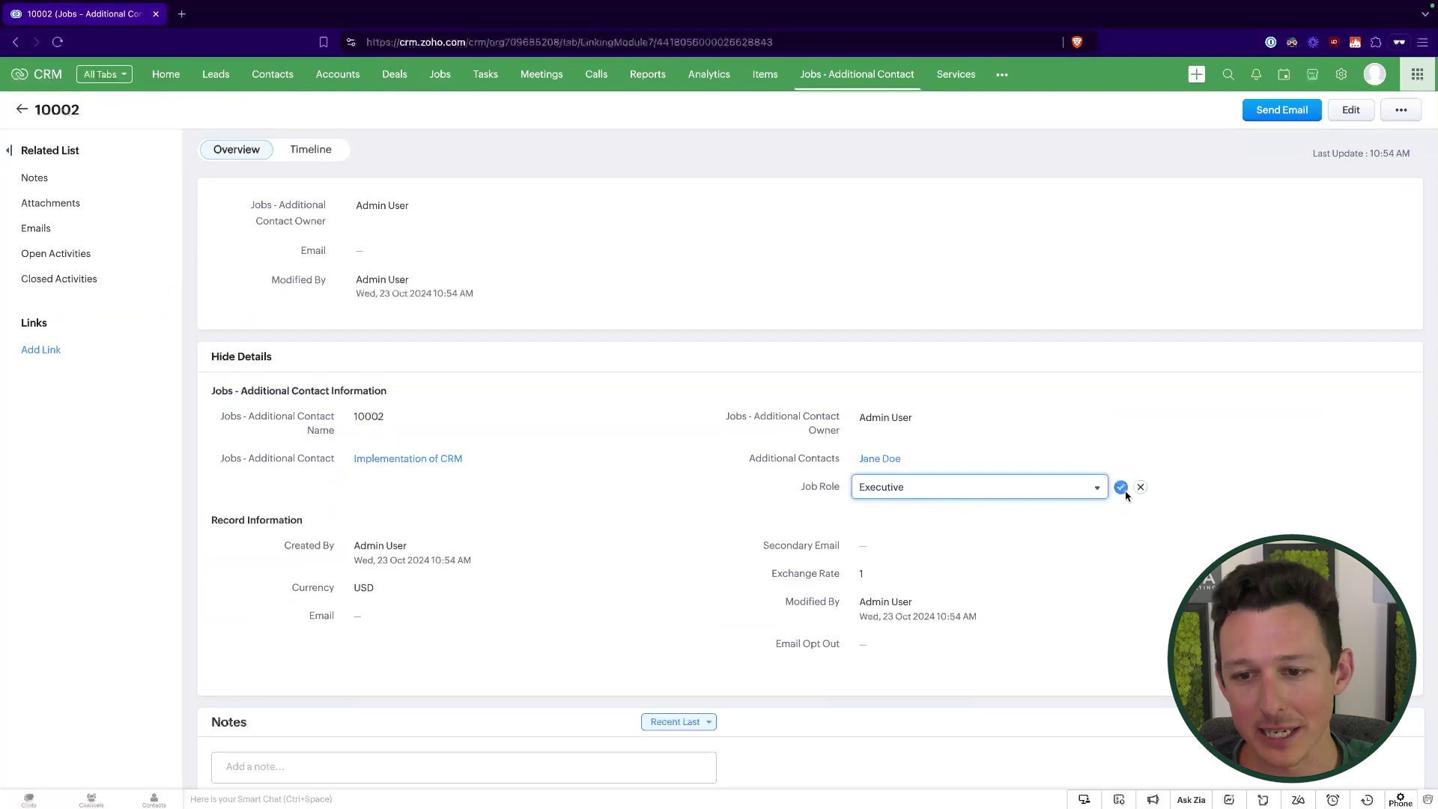
{"action": "left_click", "coordinate": [1121, 487]}
{"action": "left_click", "coordinate": [453, 459]}
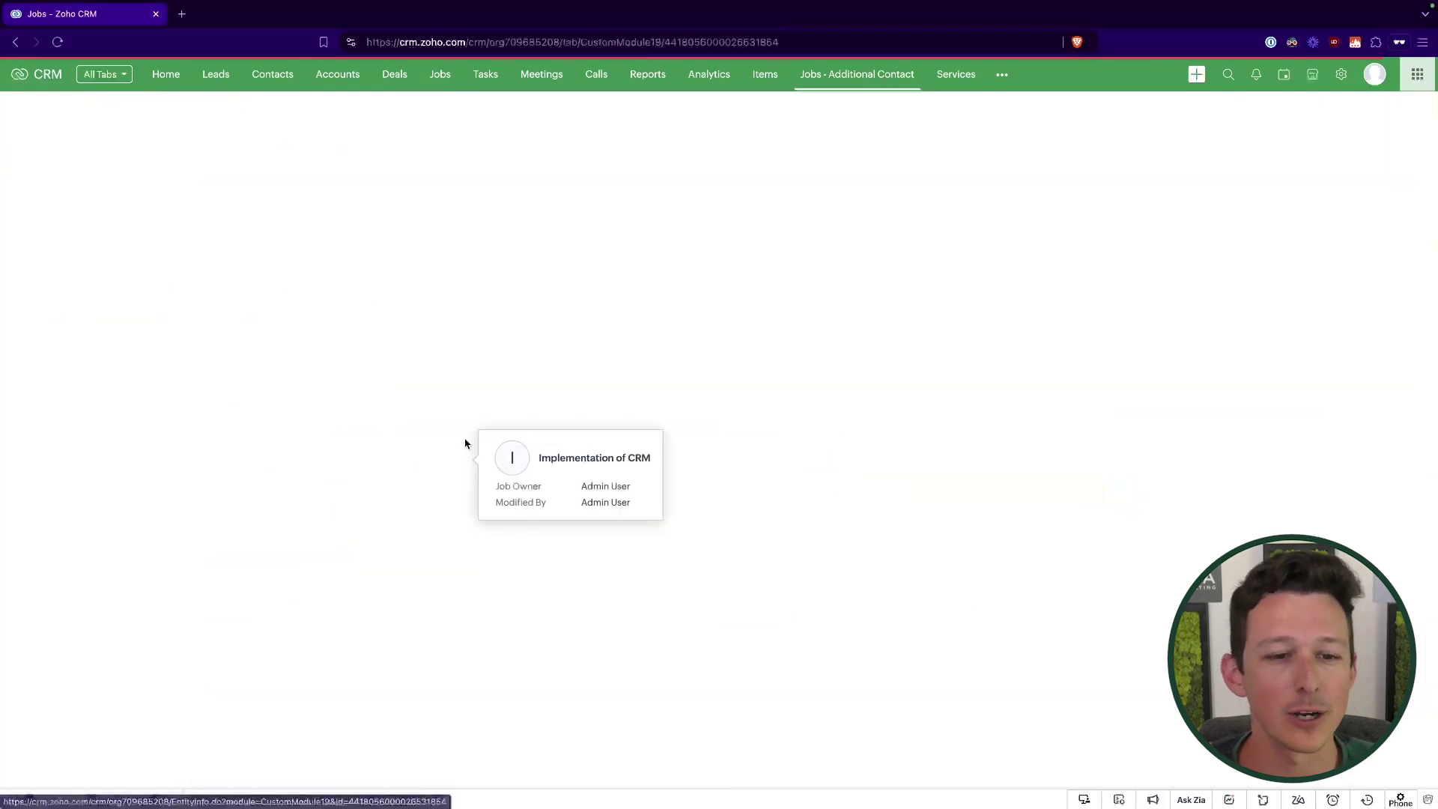
{"action": "left_click", "coordinate": [90, 318]}
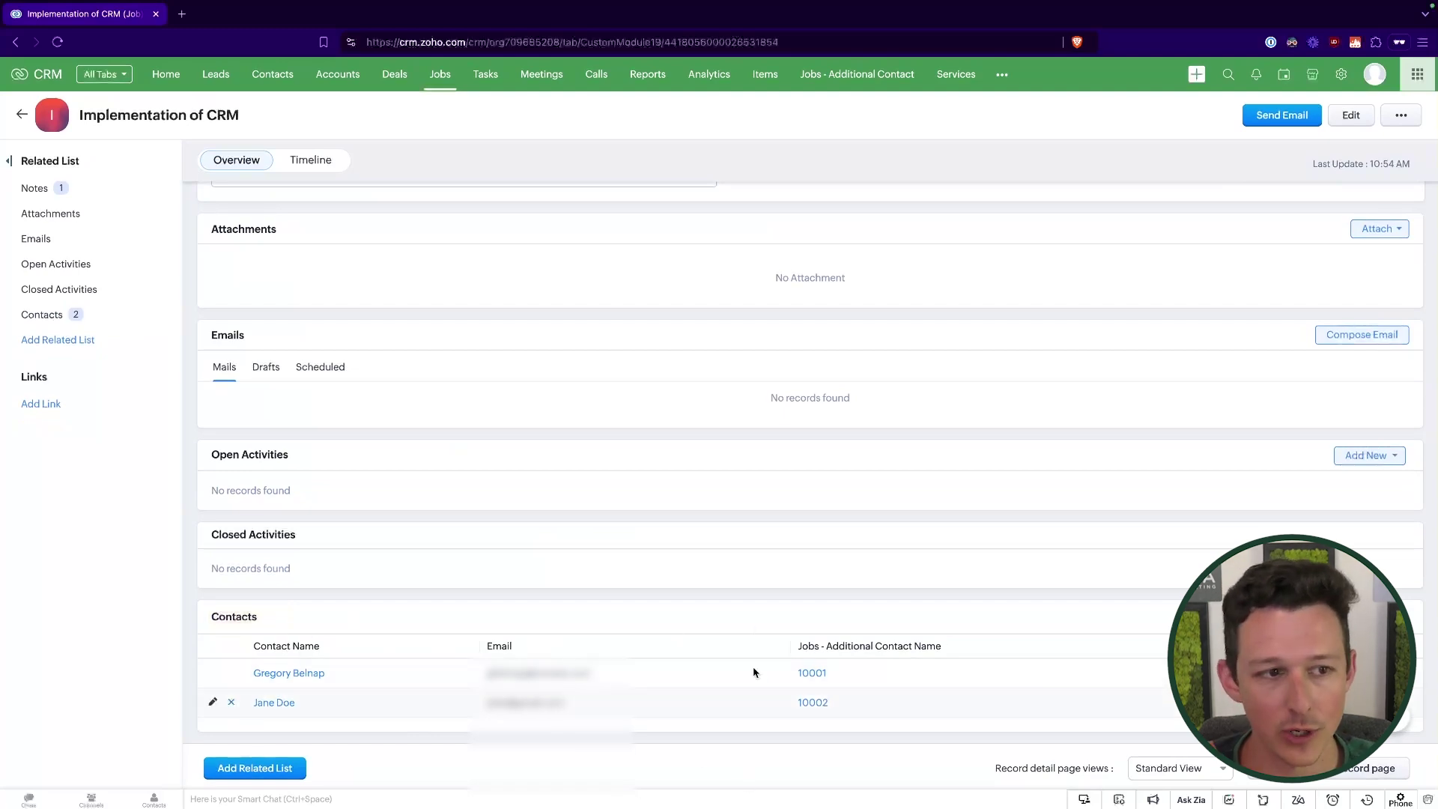
{"action": "scroll", "coordinate": [617, 606], "scroll_direction": "up", "scroll_amount": 10}
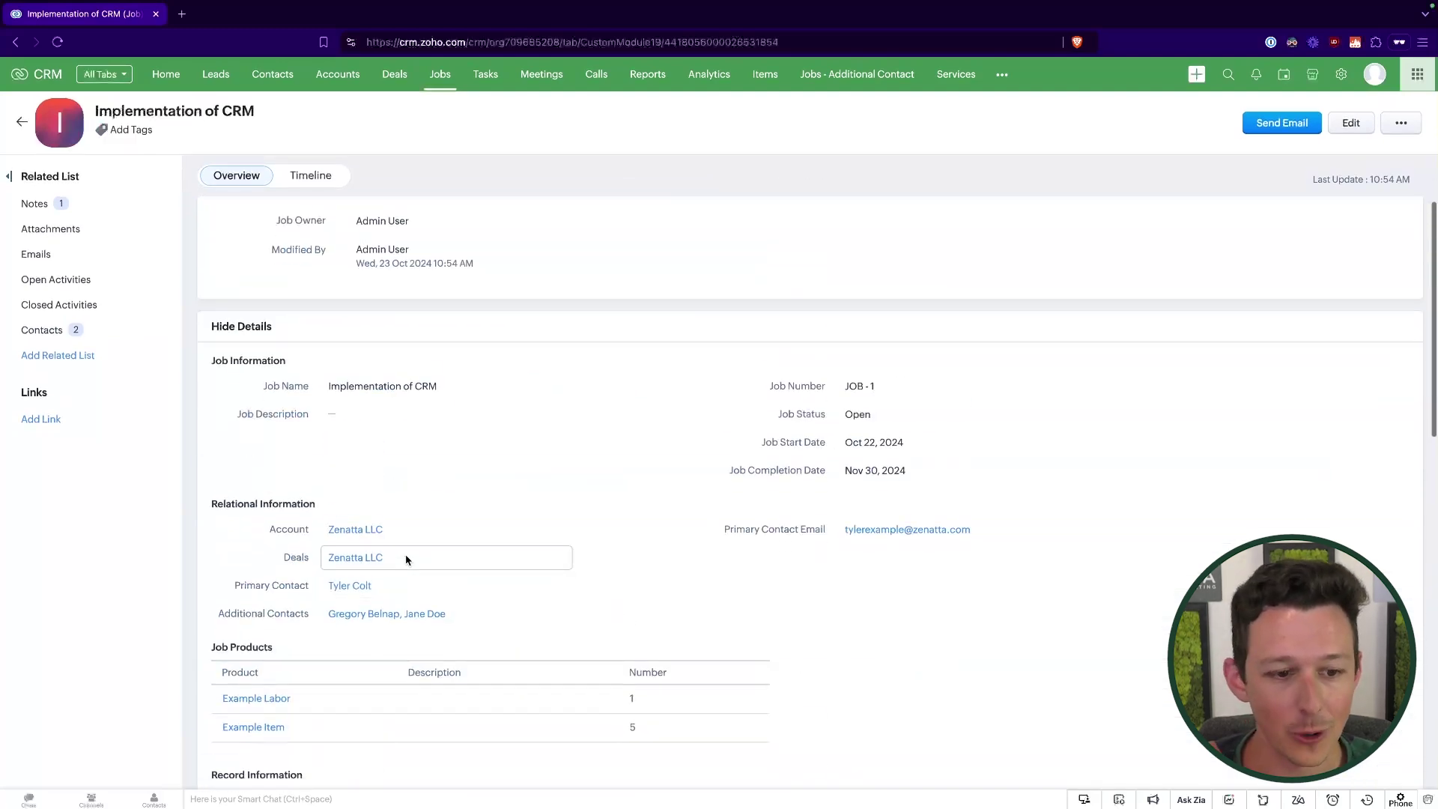
{"action": "left_click_drag", "start_coordinate": [218, 612], "coordinate": [509, 615]}
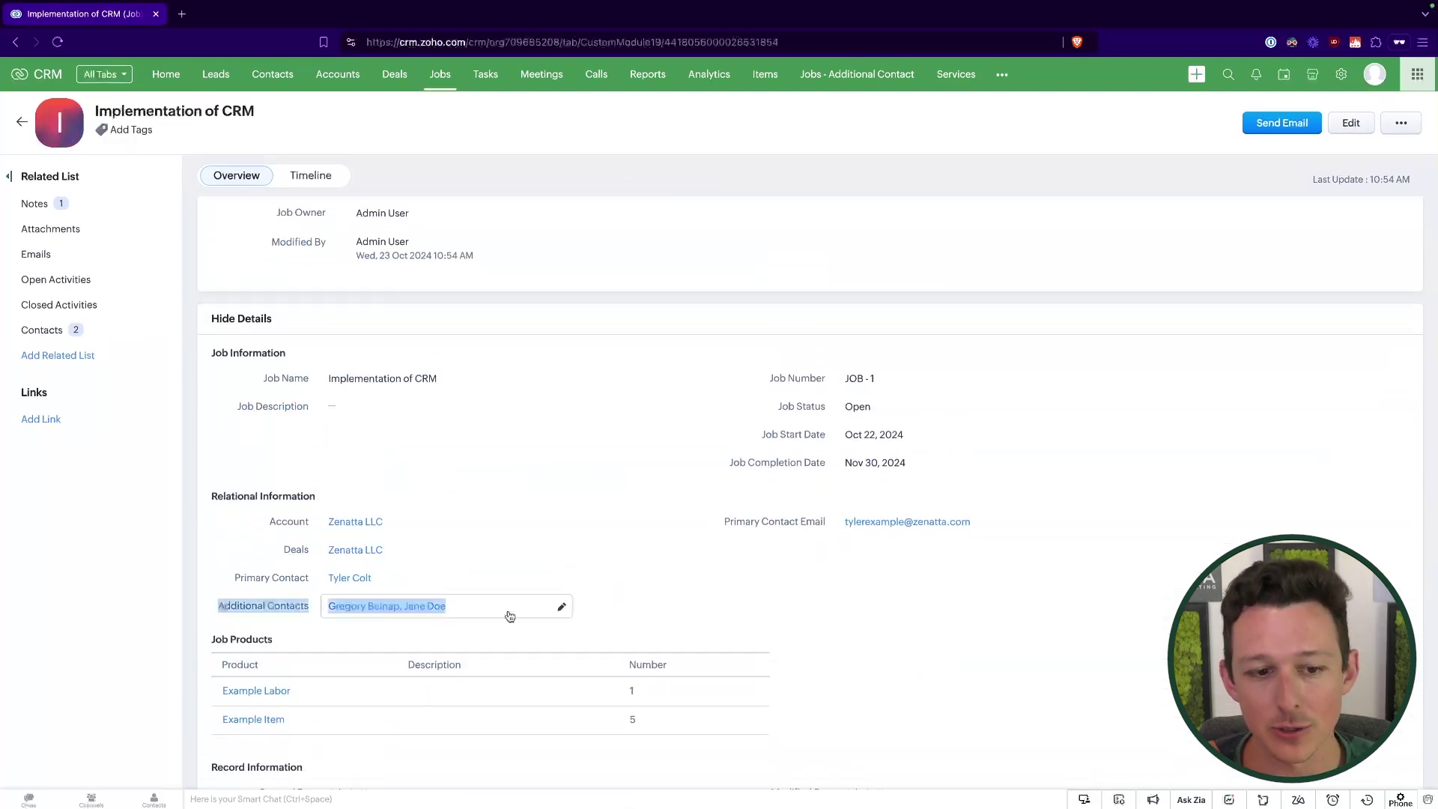
{"action": "left_click", "coordinate": [796, 294]}
{"action": "left_click", "coordinate": [114, 327]}
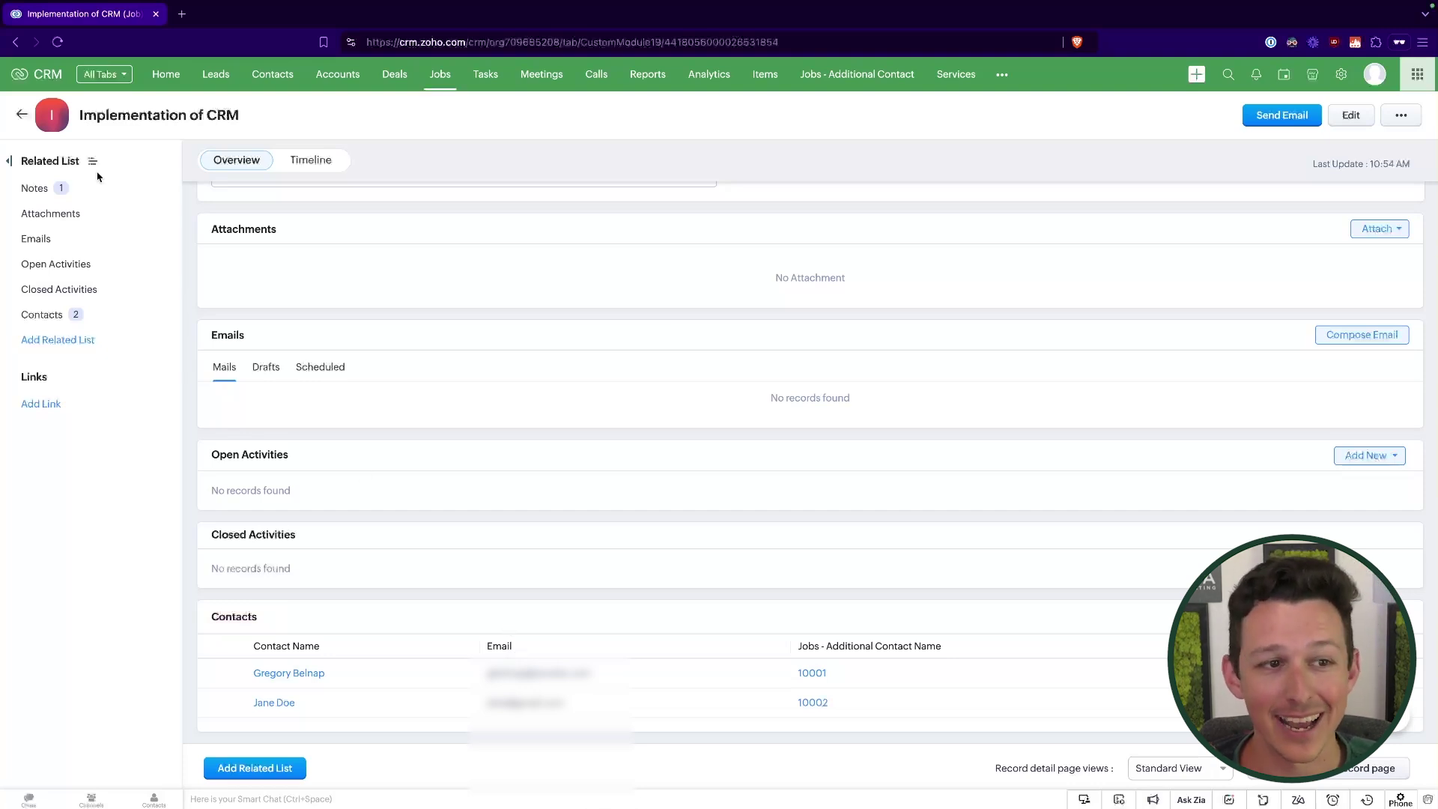
{"action": "left_click", "coordinate": [93, 161]}
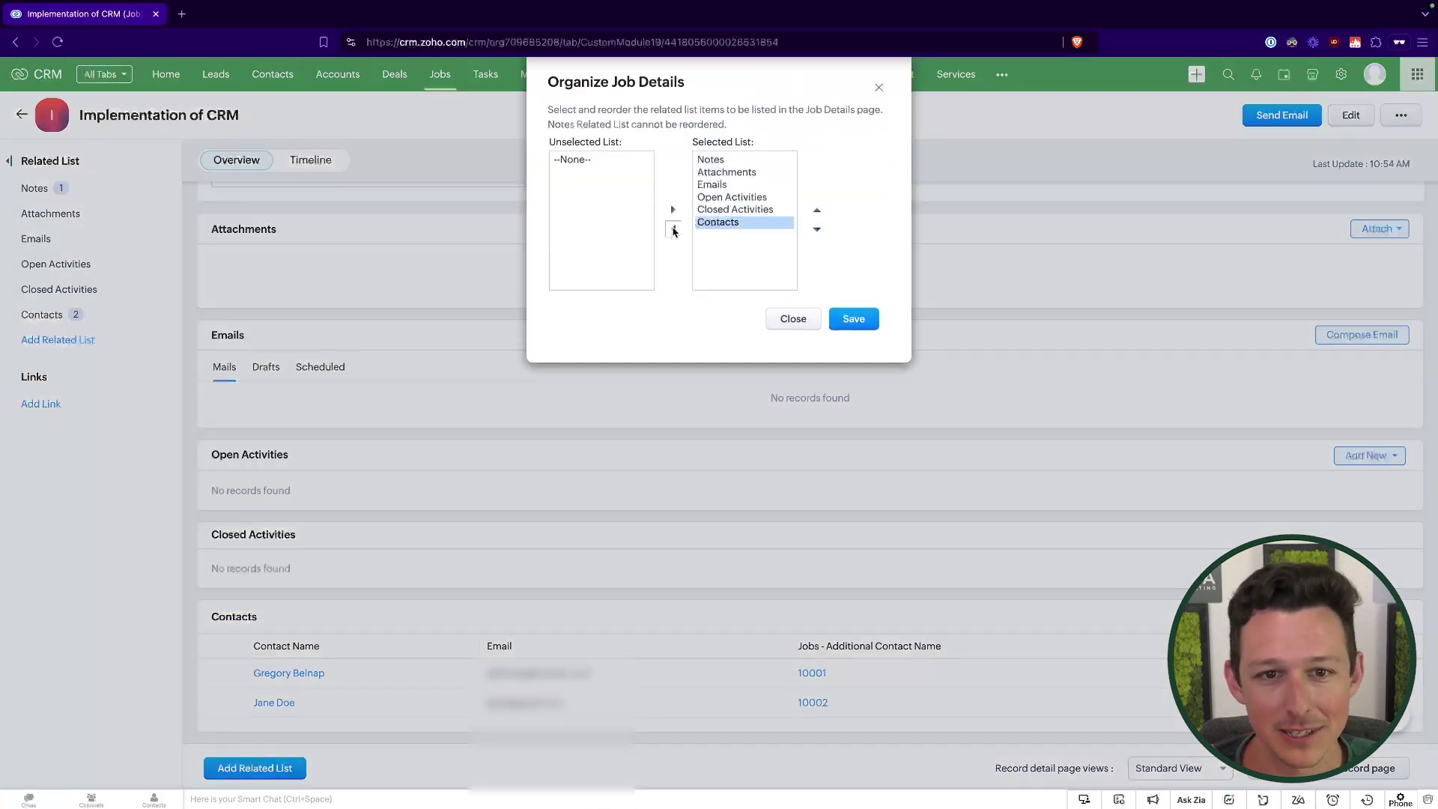
{"action": "left_click", "coordinate": [793, 318]}
{"action": "scroll", "coordinate": [745, 391], "scroll_direction": "up", "scroll_amount": 10}
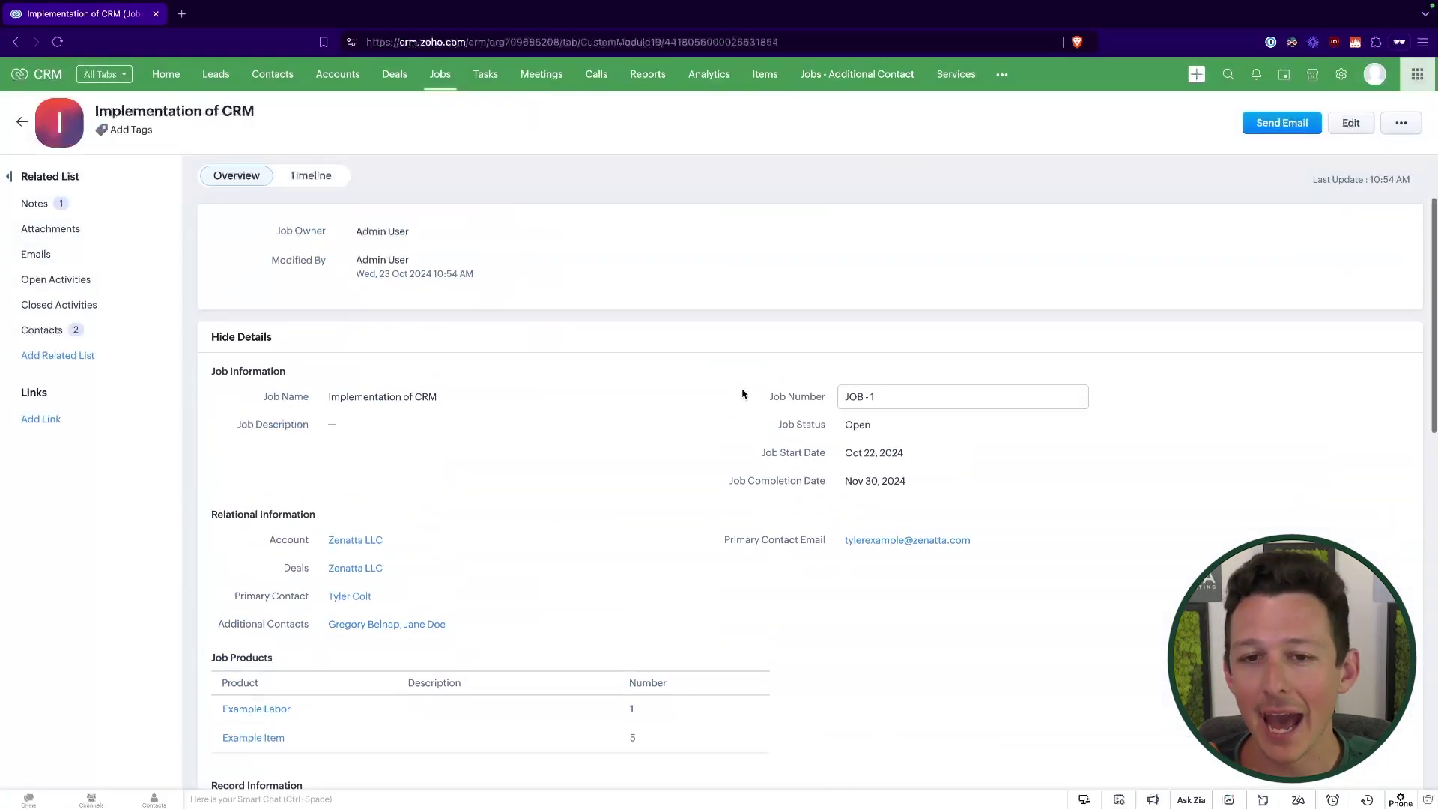